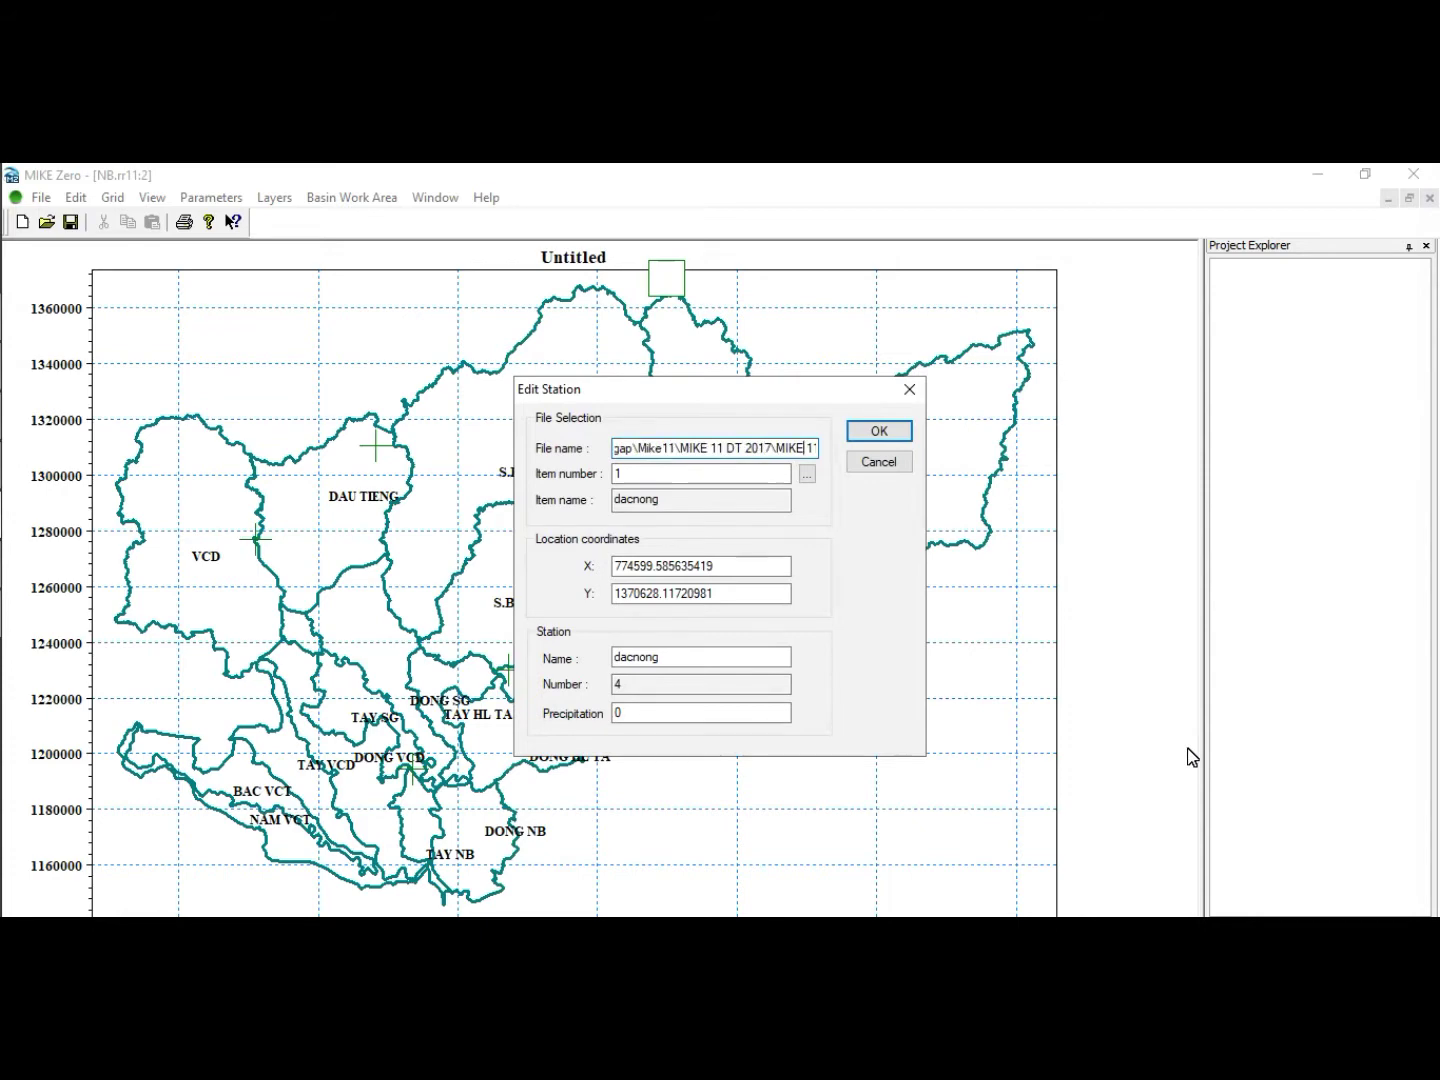
# Read the dacnong station's full rainfall file path through to its end.
pyautogui.press('Right')
pyautogui.press('Right')
pyautogui.press('Right')
pyautogui.press('Right')
pyautogui.press('Right')
pyautogui.press('Right')
pyautogui.press('Right')
pyautogui.press('Right')
pyautogui.press('Right')
pyautogui.press('Right')
pyautogui.press('Right')
pyautogui.press('Right')
pyautogui.press('Right')
pyautogui.press('Right')
pyautogui.press('Right')
pyautogui.press('Right')
pyautogui.press('Right')
pyautogui.press('Right')
pyautogui.press('Right')
pyautogui.press('Right')
pyautogui.press('Right')
pyautogui.press('Right')
pyautogui.press('Right')
pyautogui.press('Right')
pyautogui.press('Right')
pyautogui.press('Right')
pyautogui.press('Right')
pyautogui.press('Right')
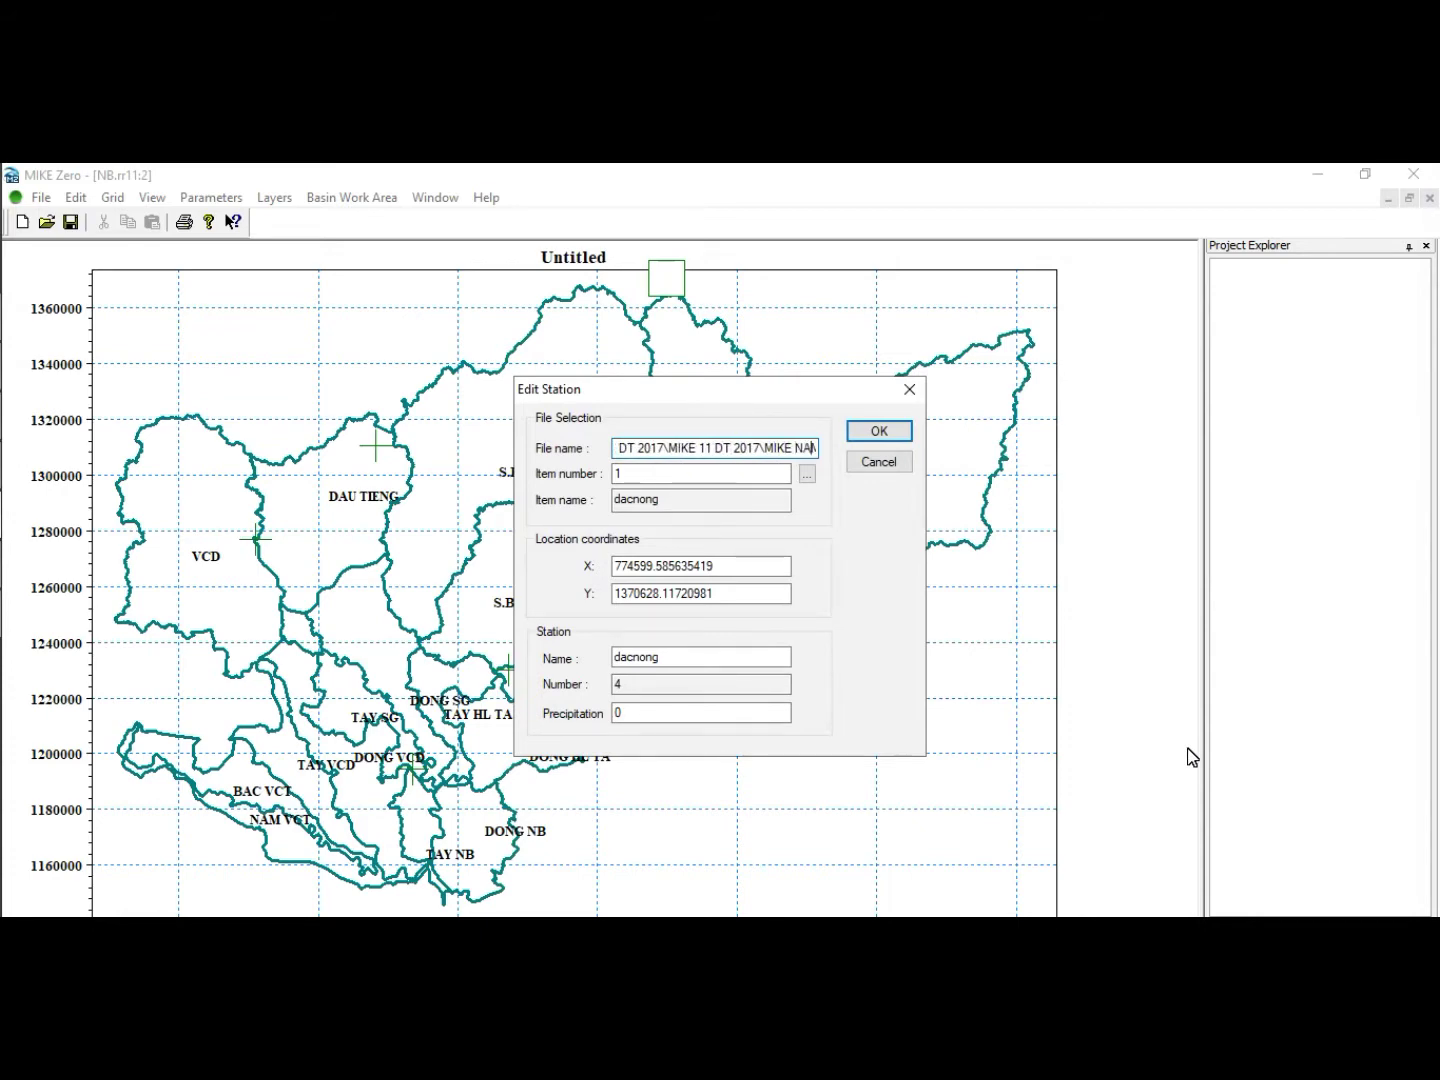
pyautogui.press('Right')
pyautogui.press('Right')
pyautogui.press('Right')
pyautogui.press('Right')
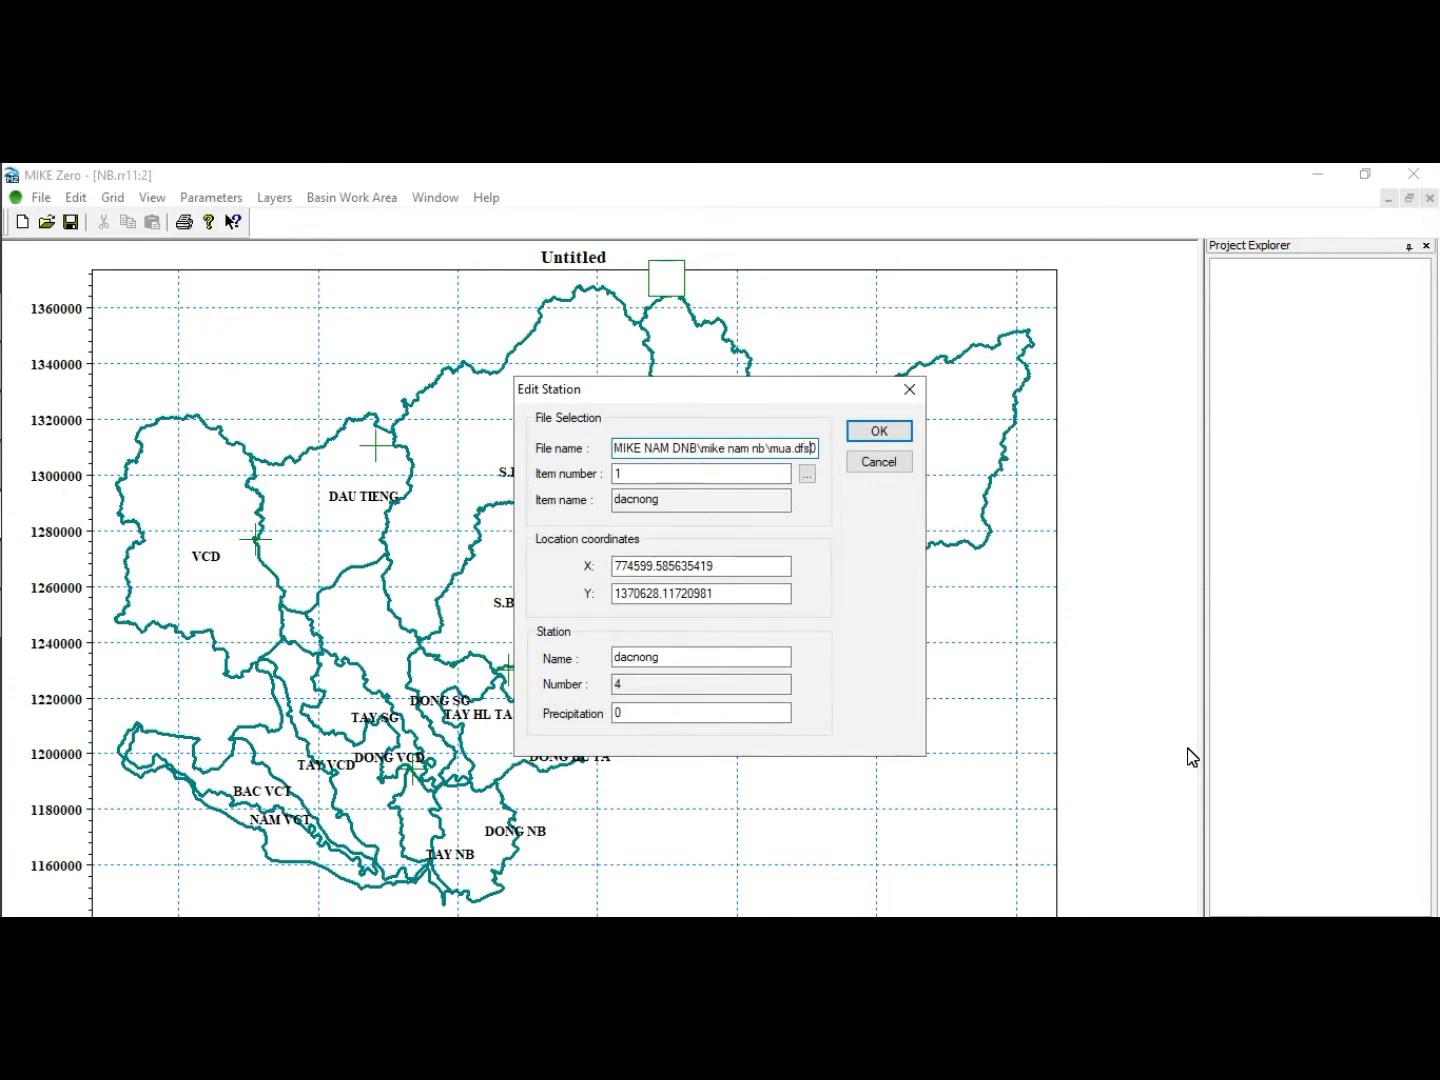
pyautogui.press('Right')
pyautogui.press('Right')
pyautogui.press('Right')
# Assign mua.dfs0 from the mike nam nb folder, item dacnong, to the dacnong station and accept the station settings.
pyautogui.click(8, 550)
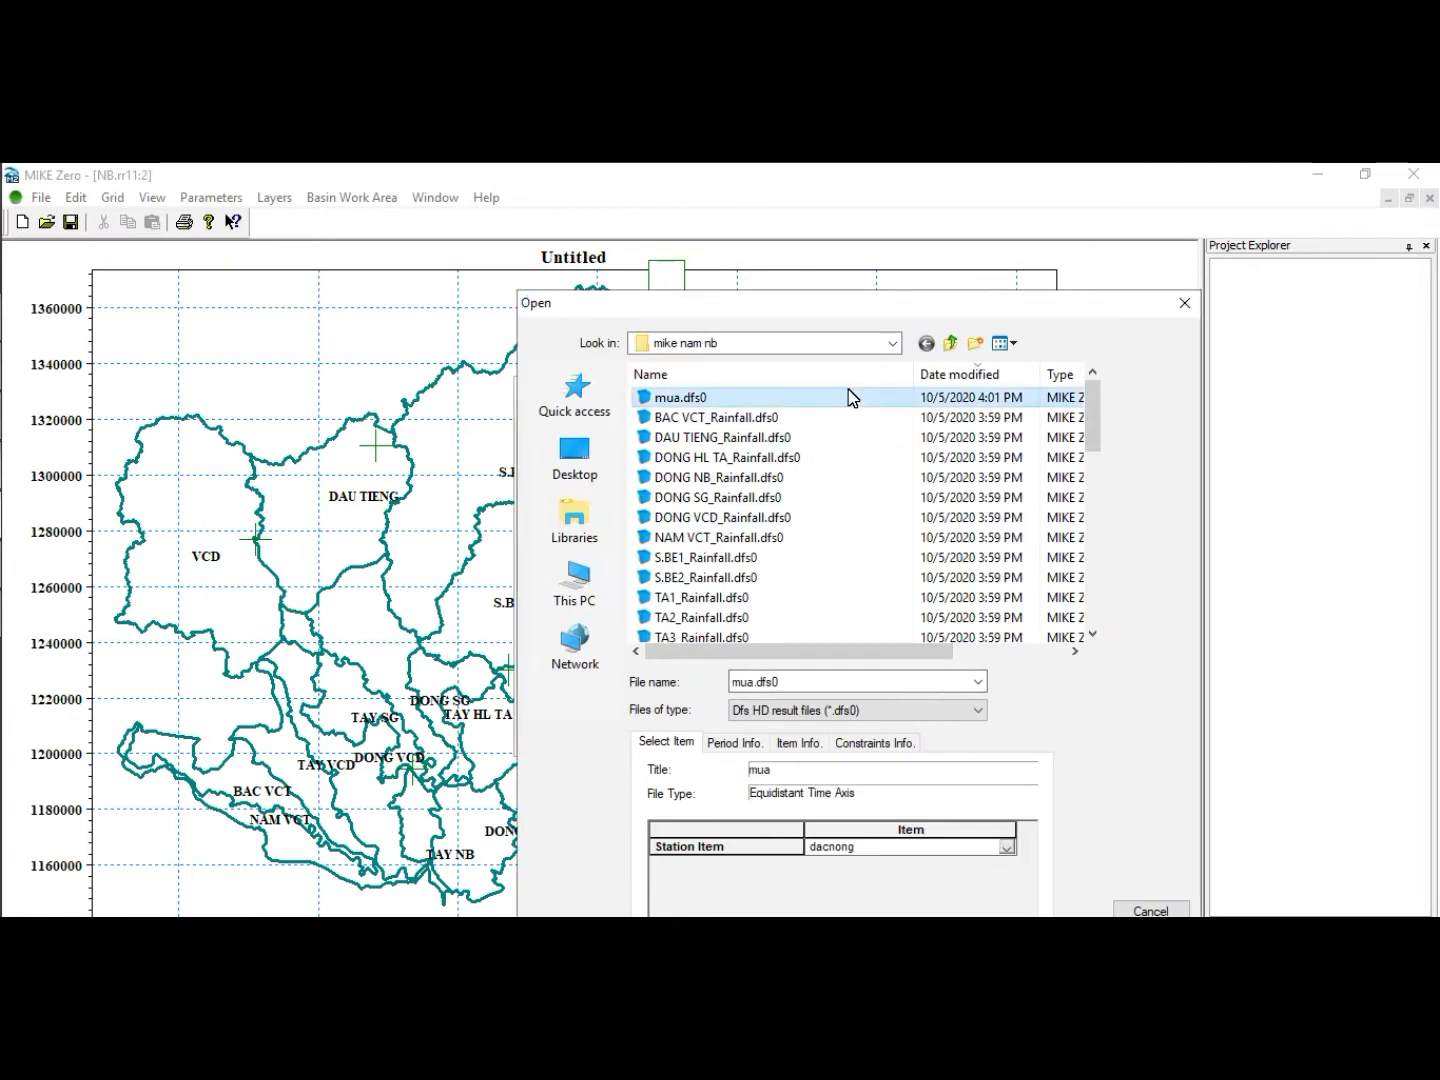
pyautogui.doubleClick(848, 398)
pyautogui.click(868, 430)
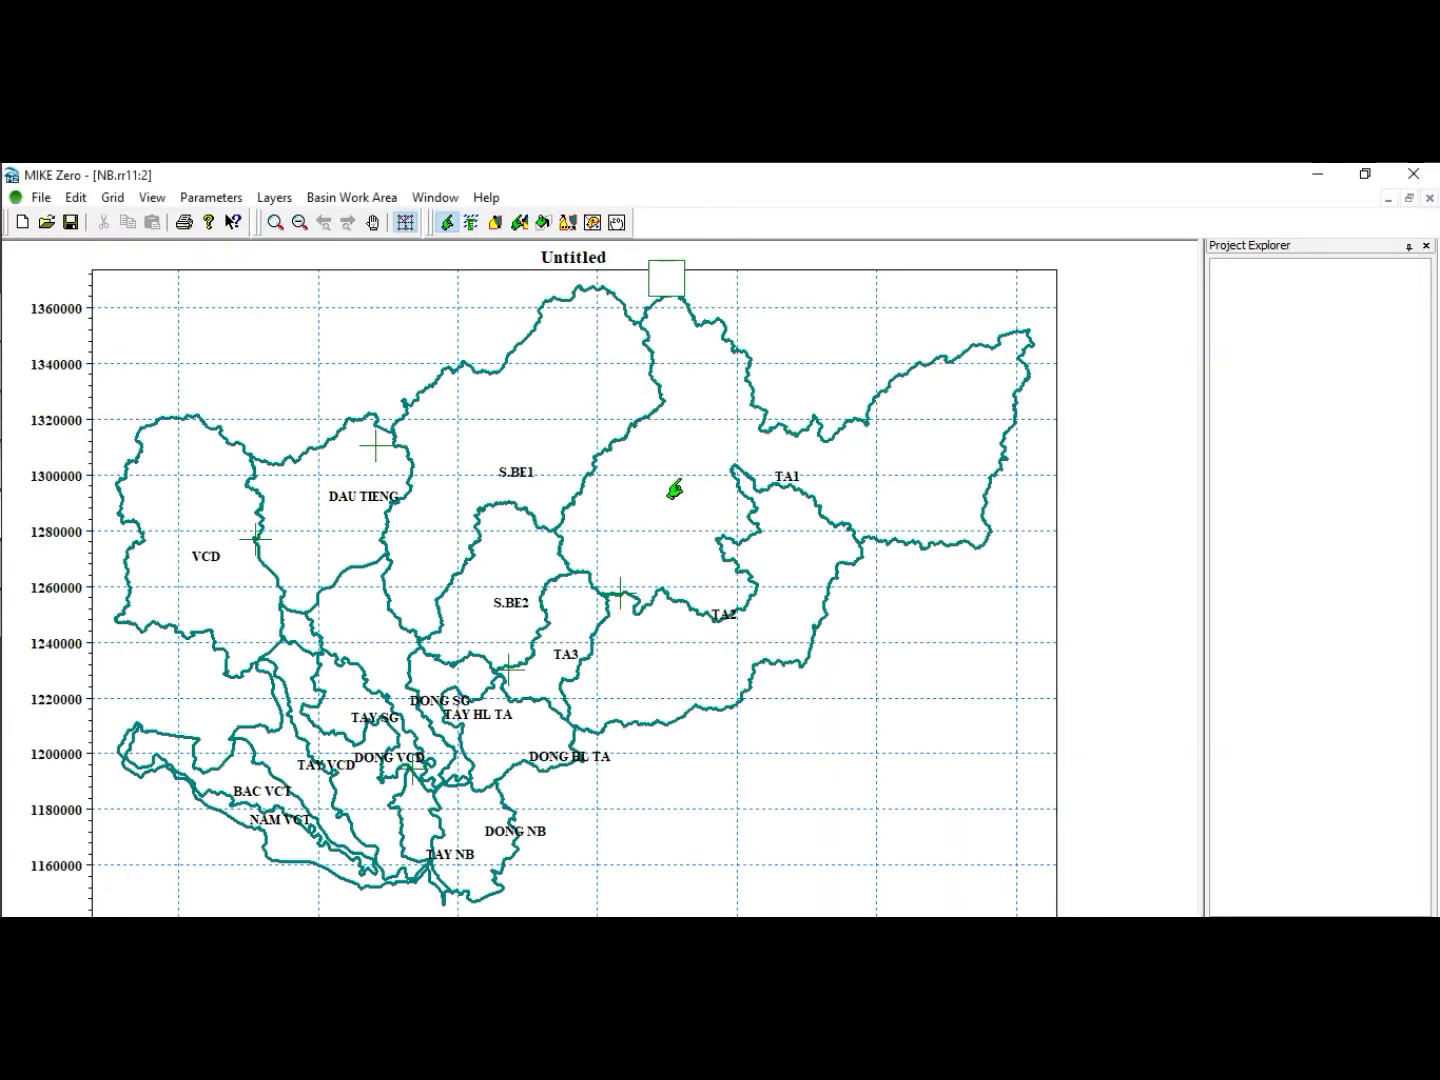
# Review the Thiessen polygon calculation options for the basin work area.
pyautogui.click(348, 198)
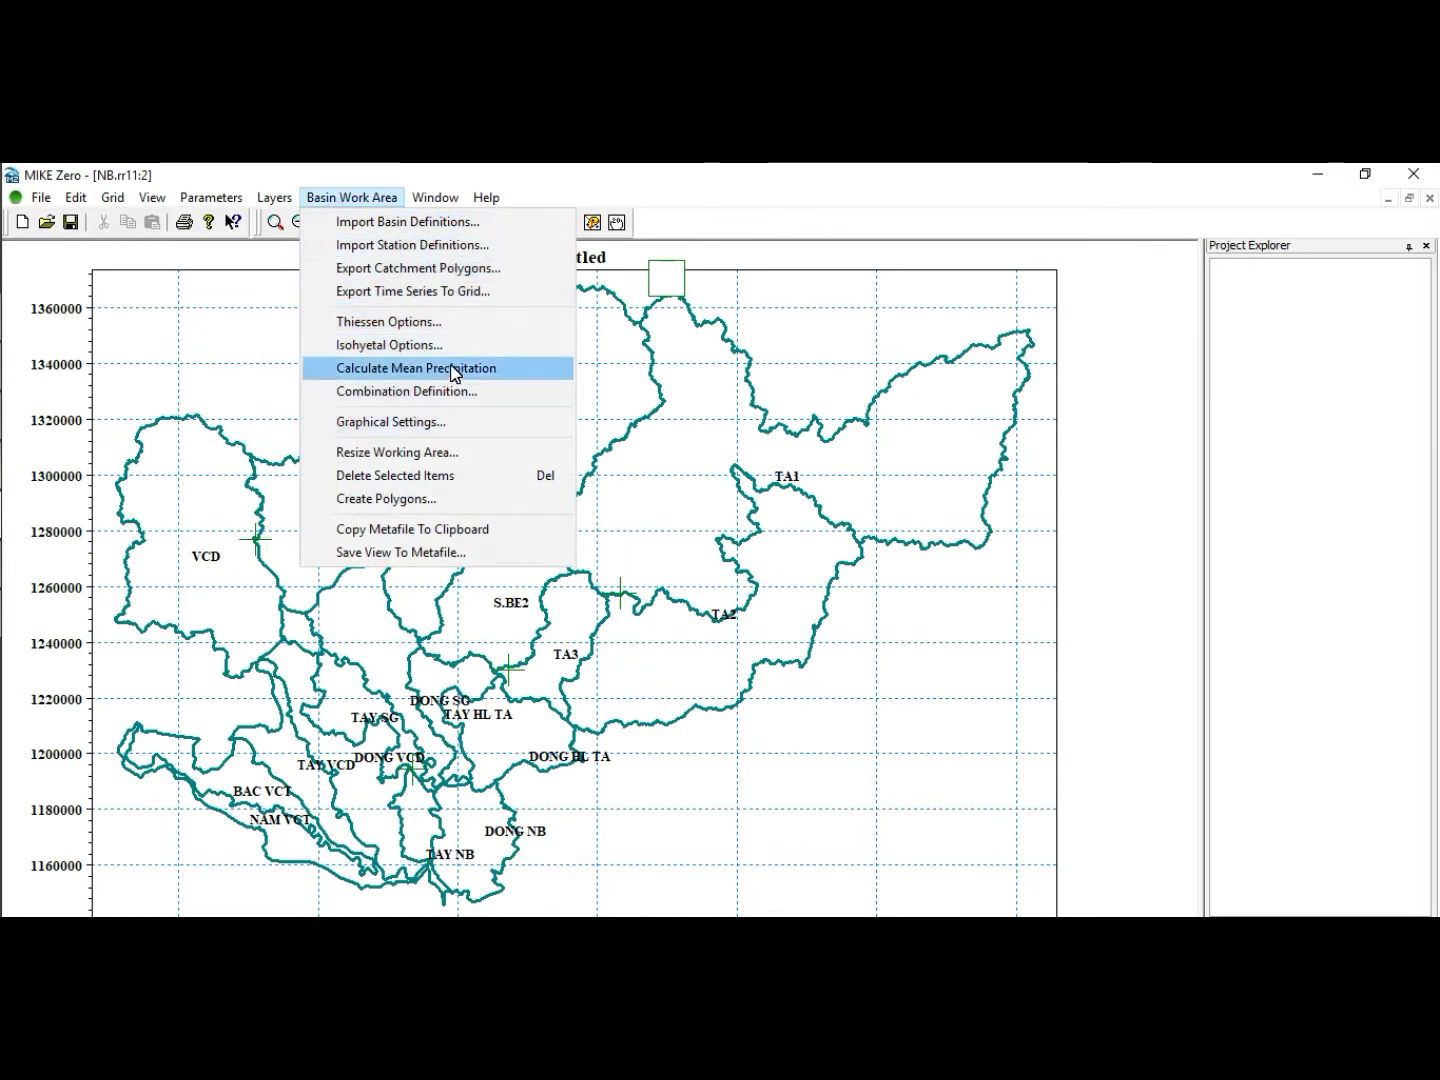
pyautogui.click(421, 321)
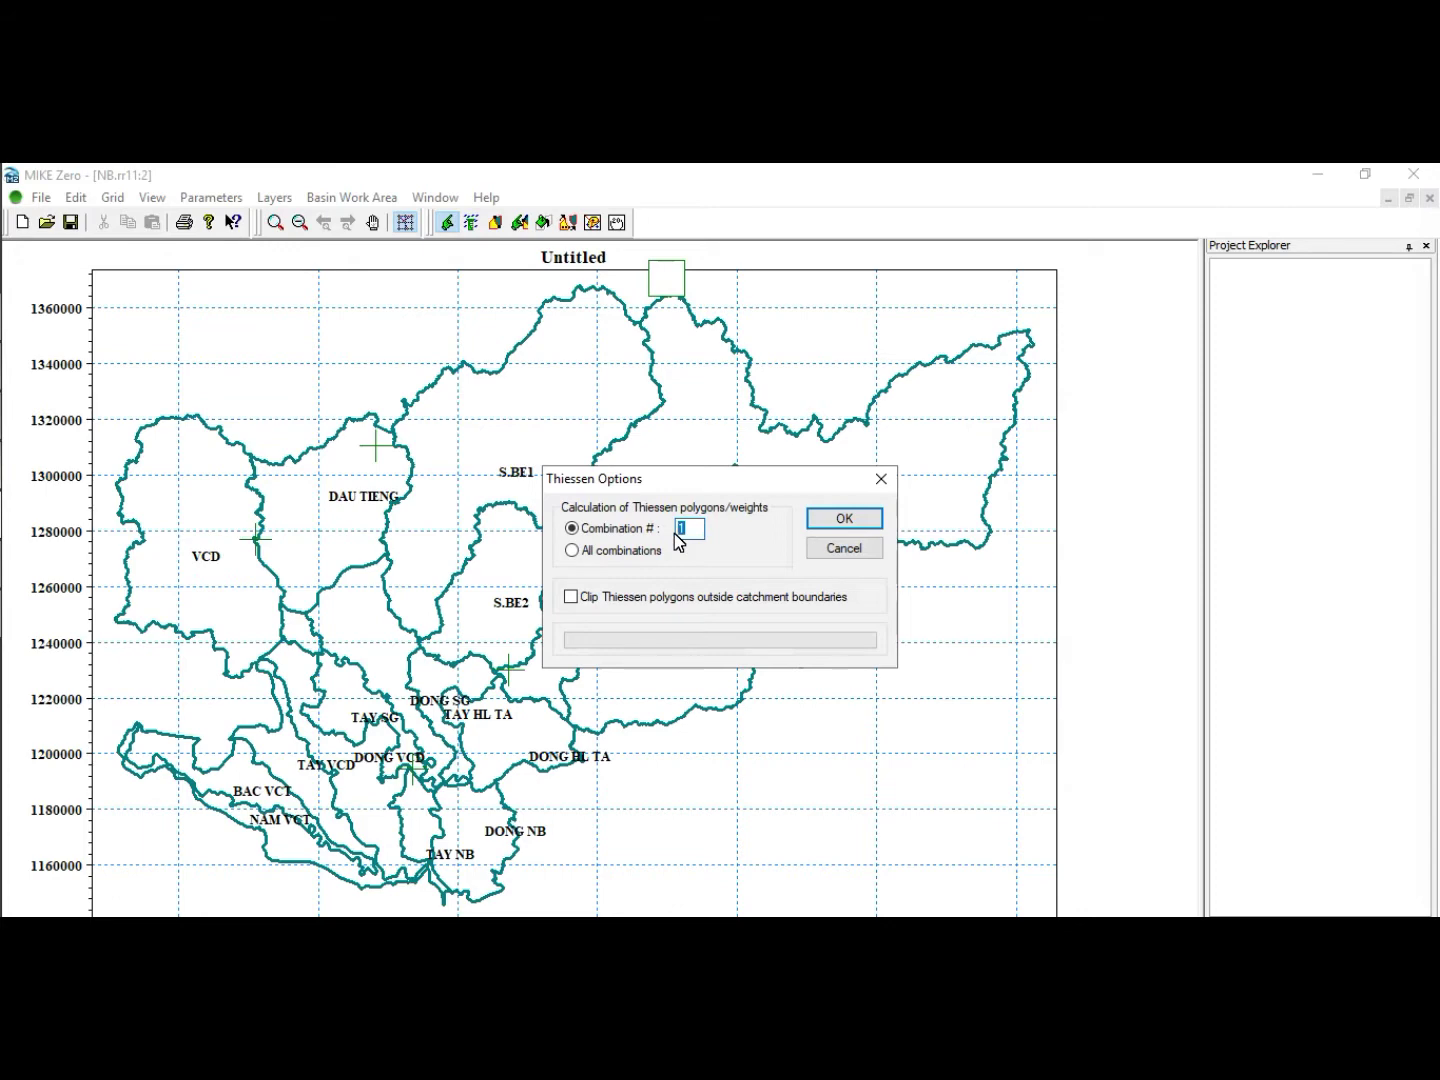
pyautogui.click(823, 533)
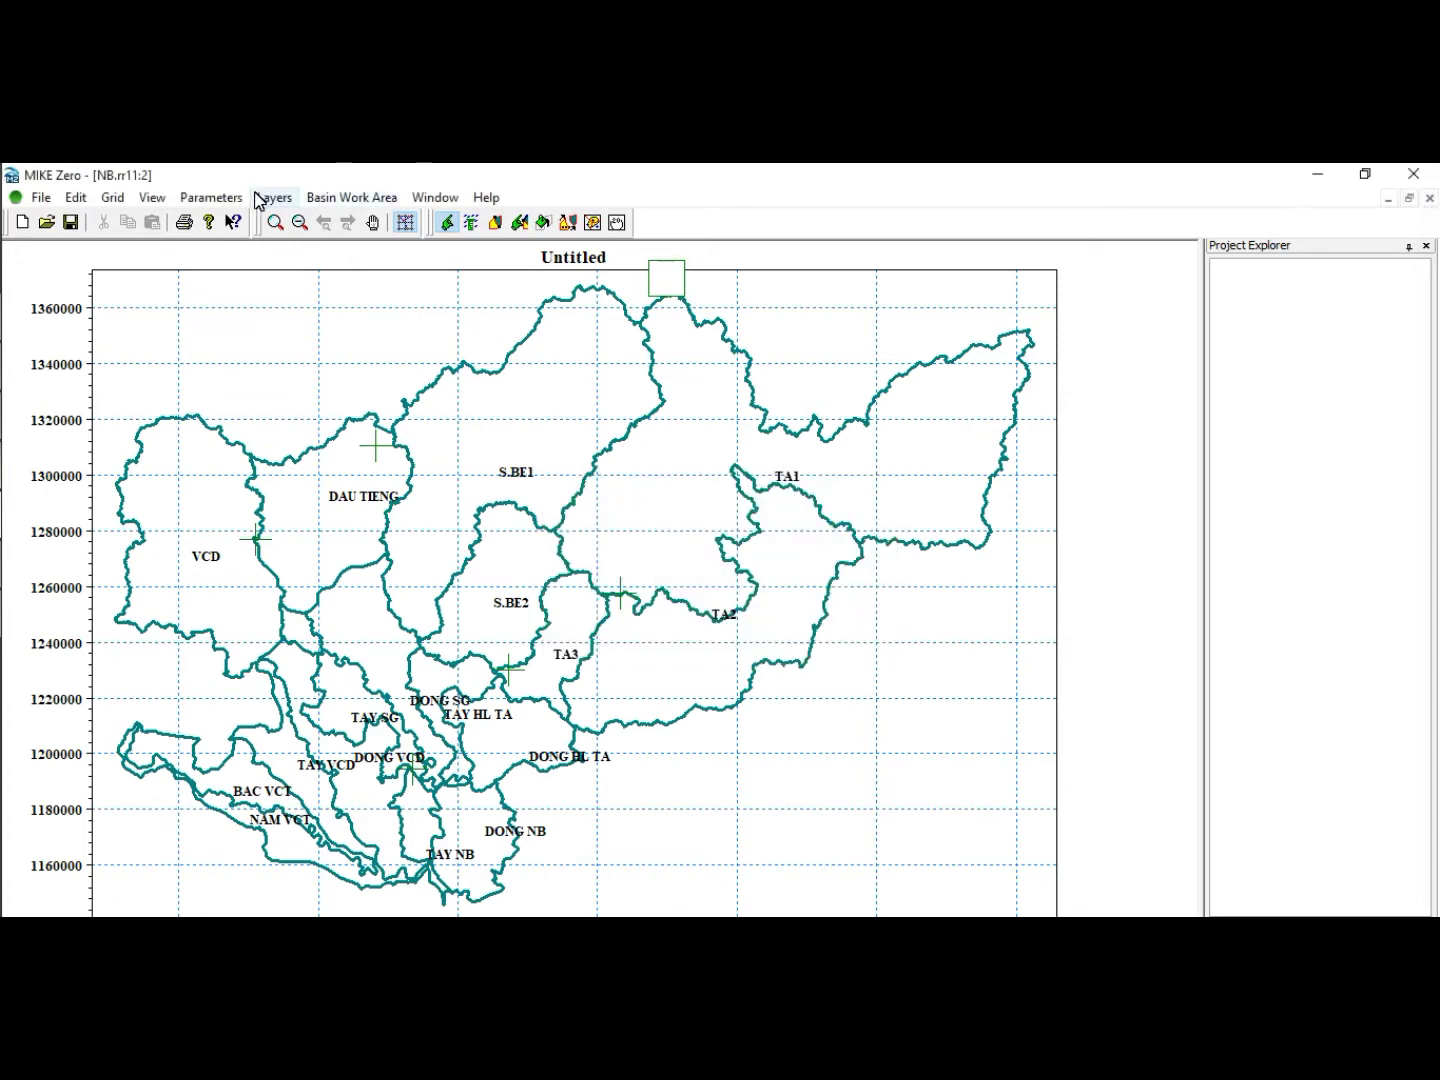
pyautogui.click(352, 197)
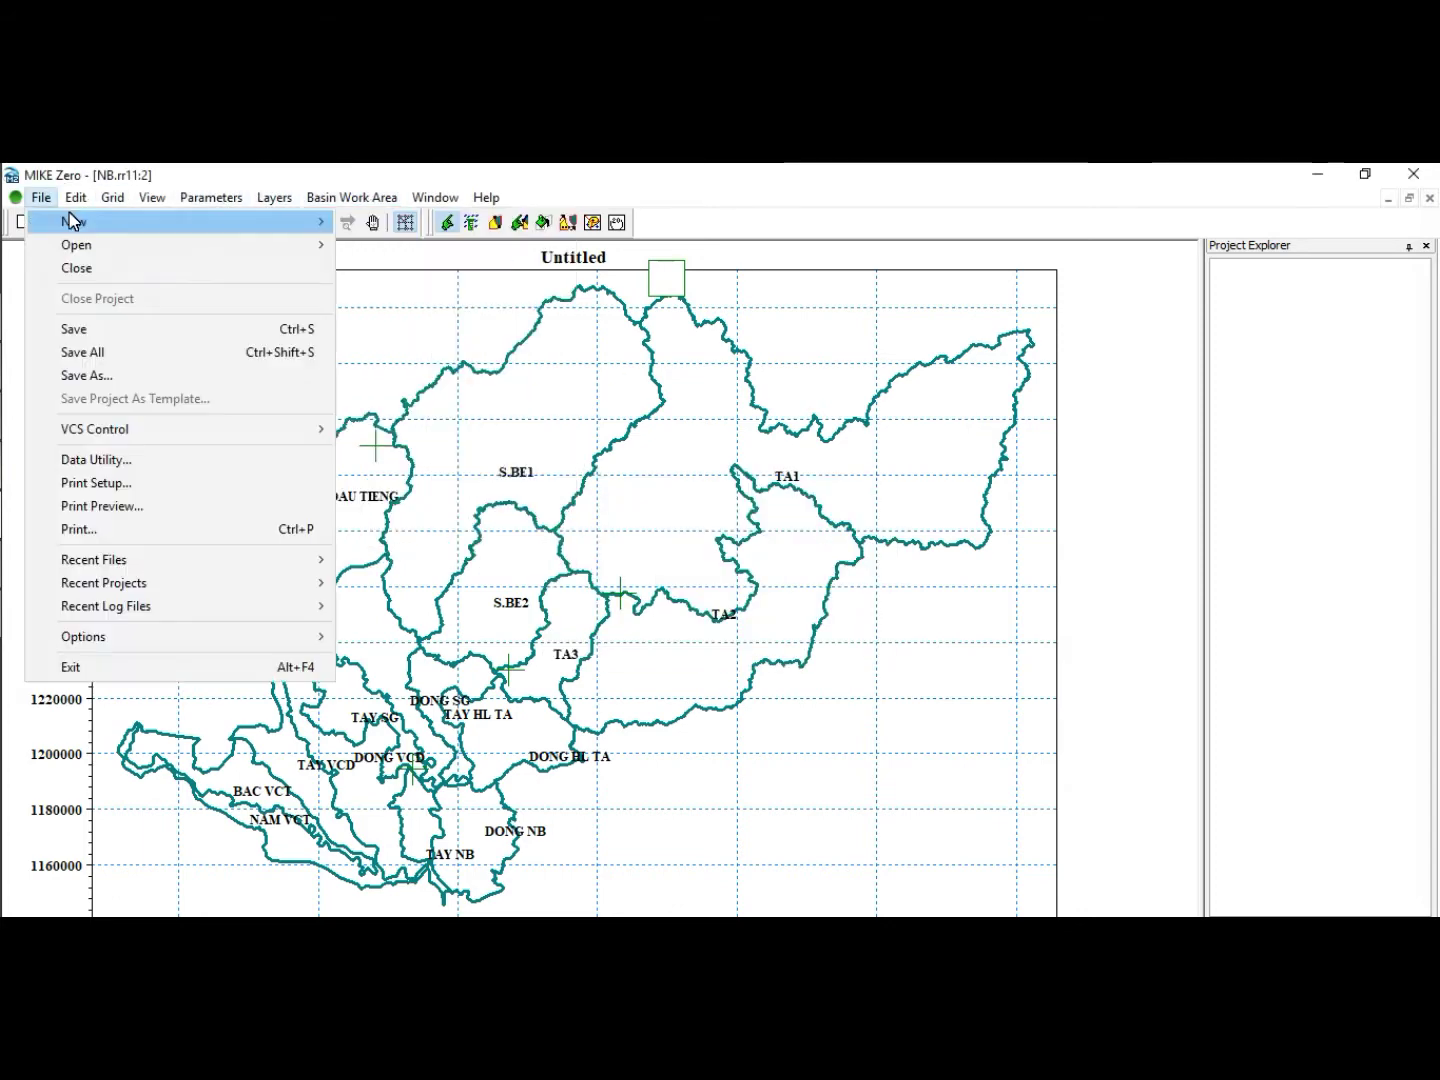
pyautogui.moveTo(113, 197)
pyautogui.click(176, 183)
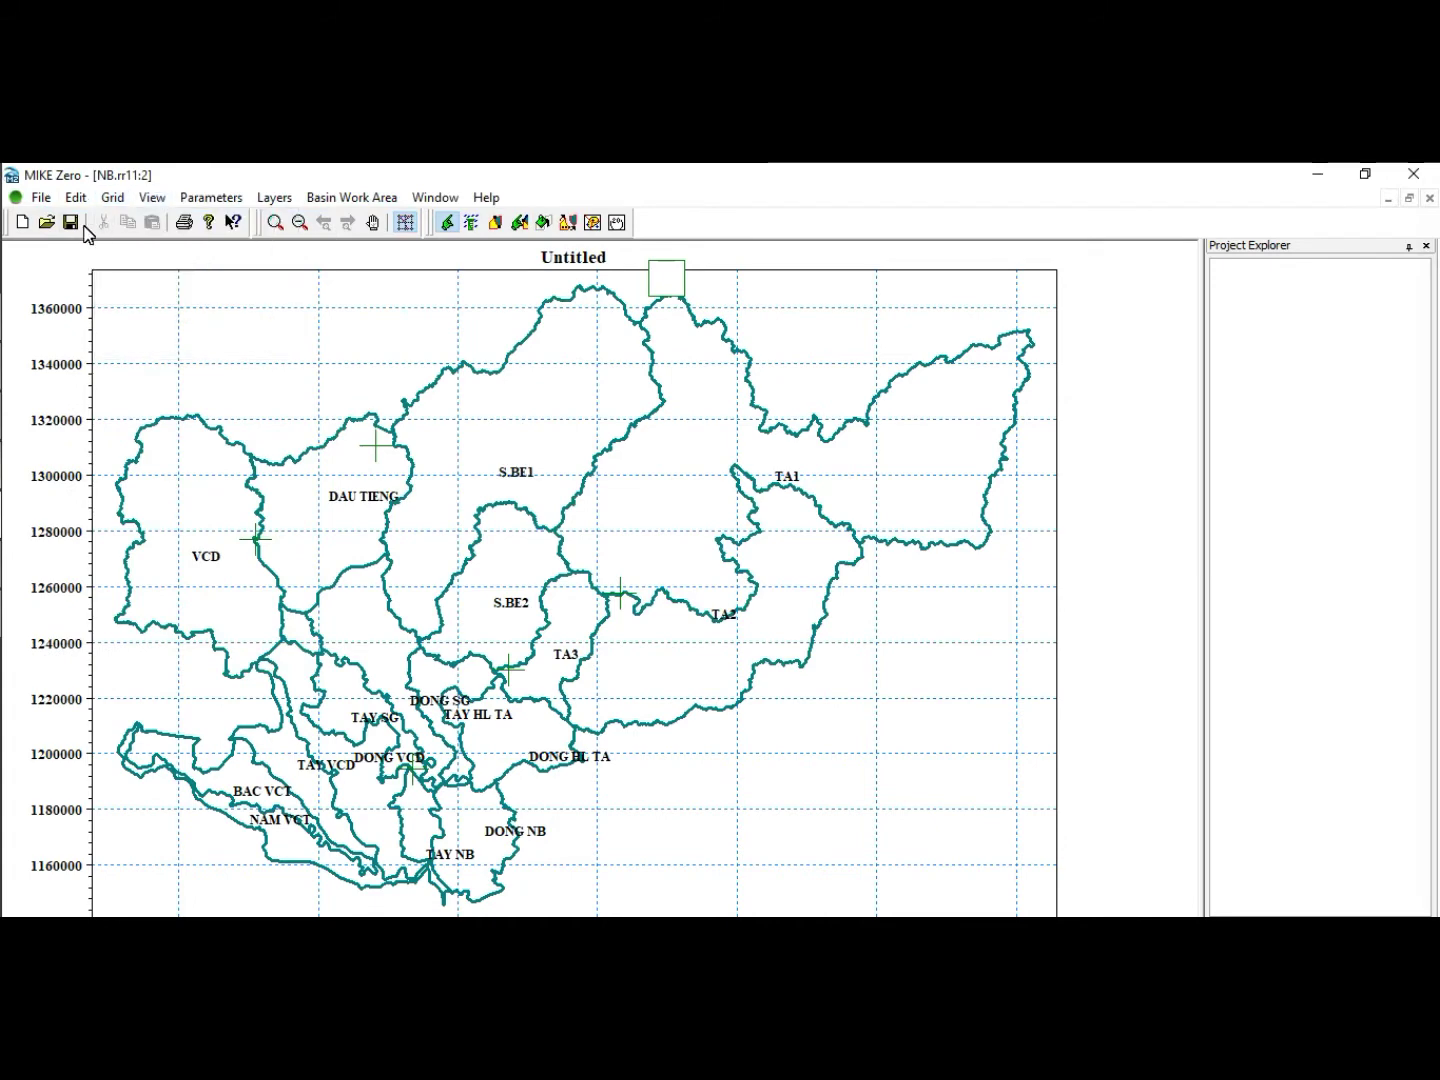
# Calculate the mean precipitation for the catchments and close the basin map view.
pyautogui.click(349, 205)
pyautogui.click(471, 367)
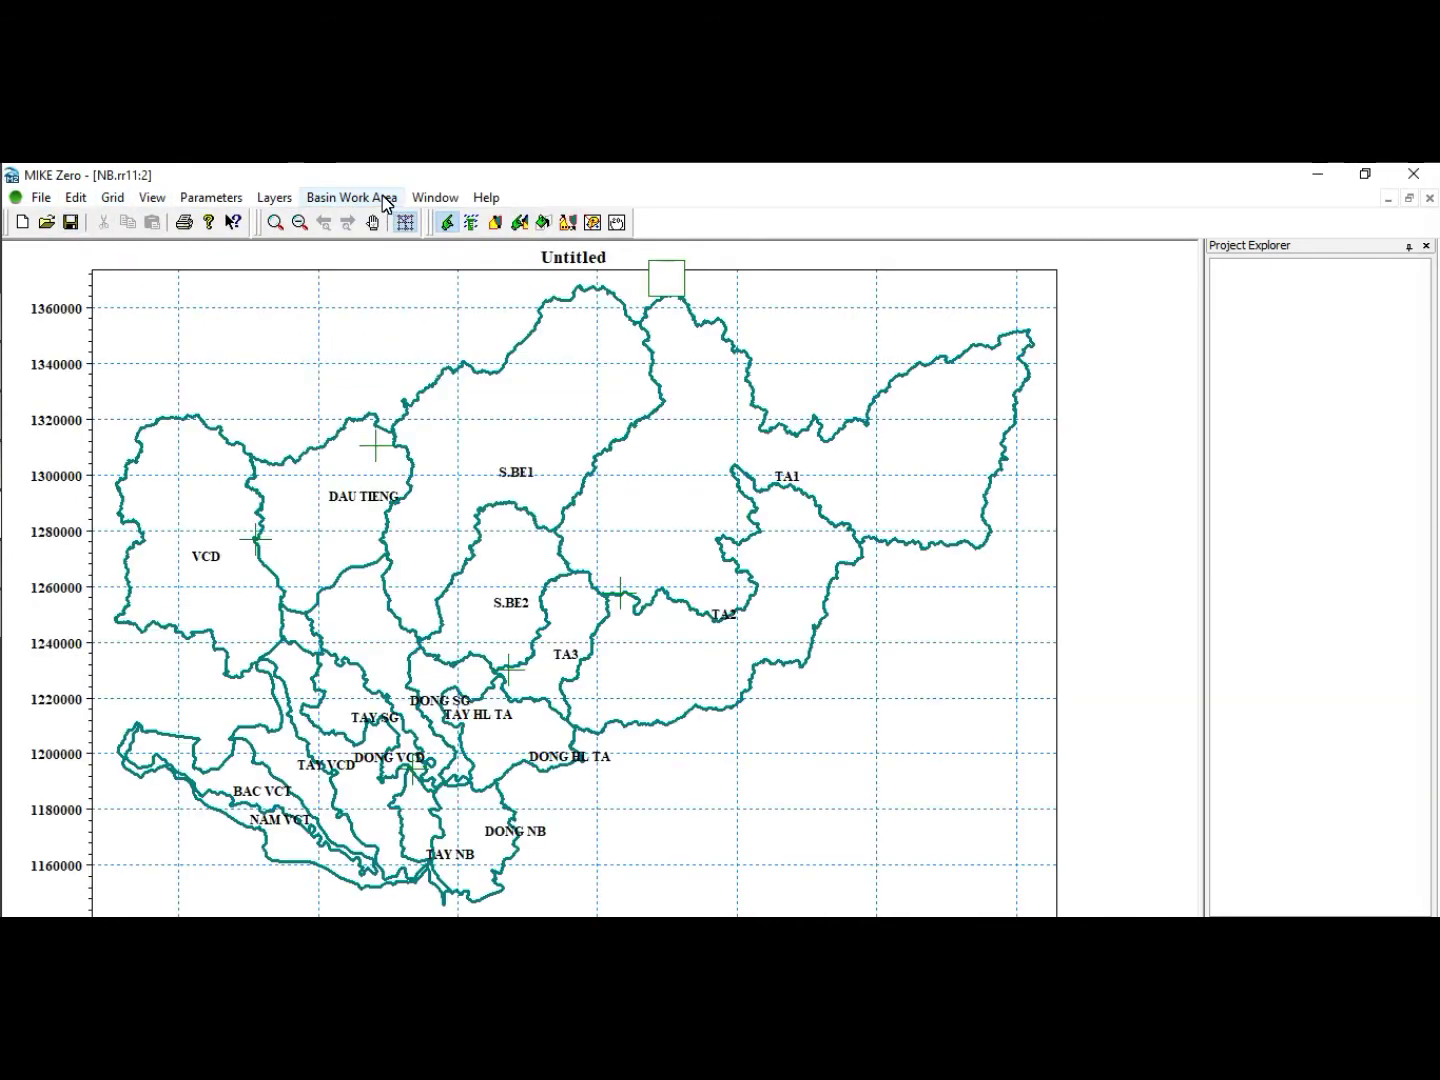
pyautogui.click(1427, 199)
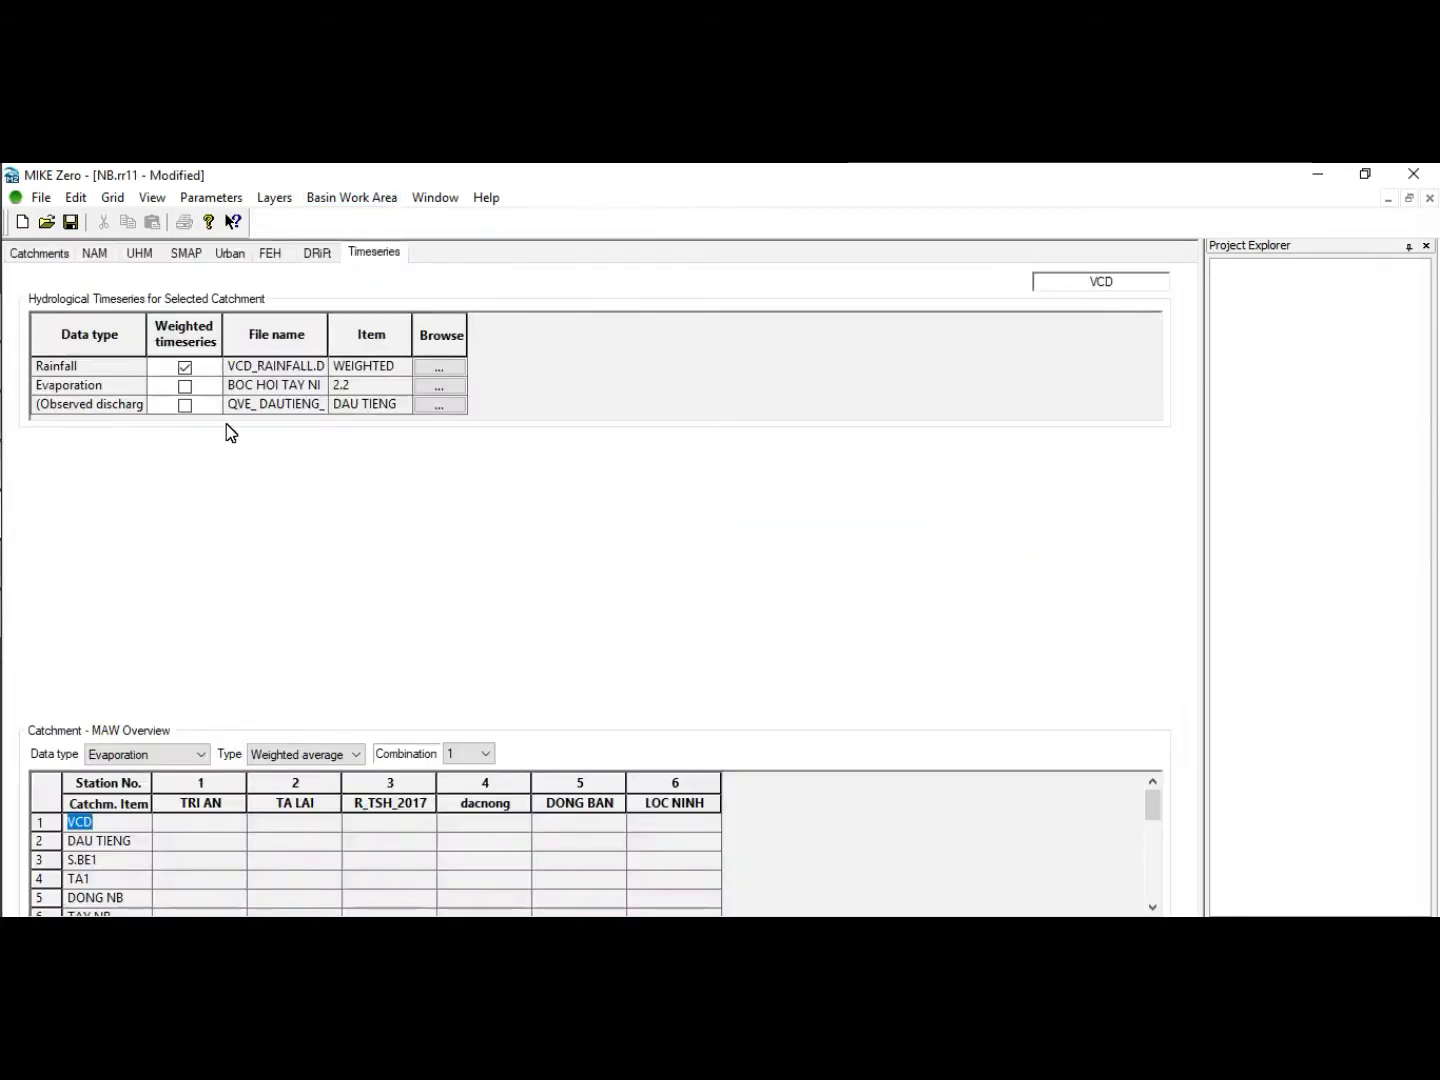
# Choose Boc Hoi Tay Ninh.dfs0 as the evaporation time series of catchment VCD, sorting the files by date modified.
pyautogui.click(49, 826)
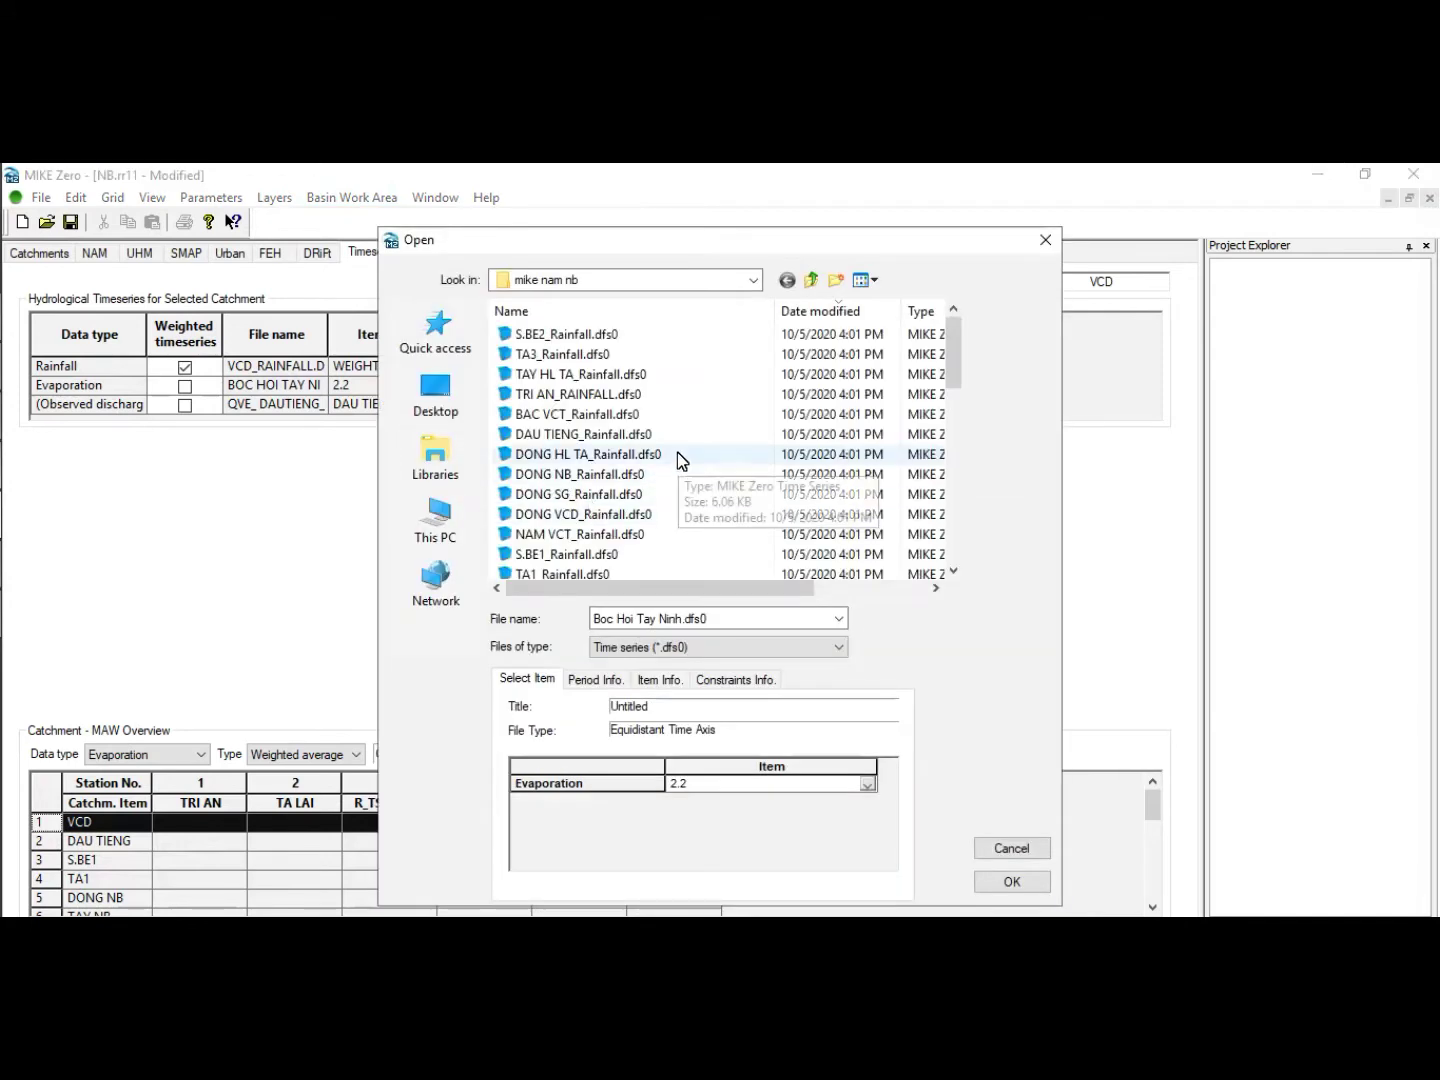
pyautogui.click(820, 316)
pyautogui.click(635, 393)
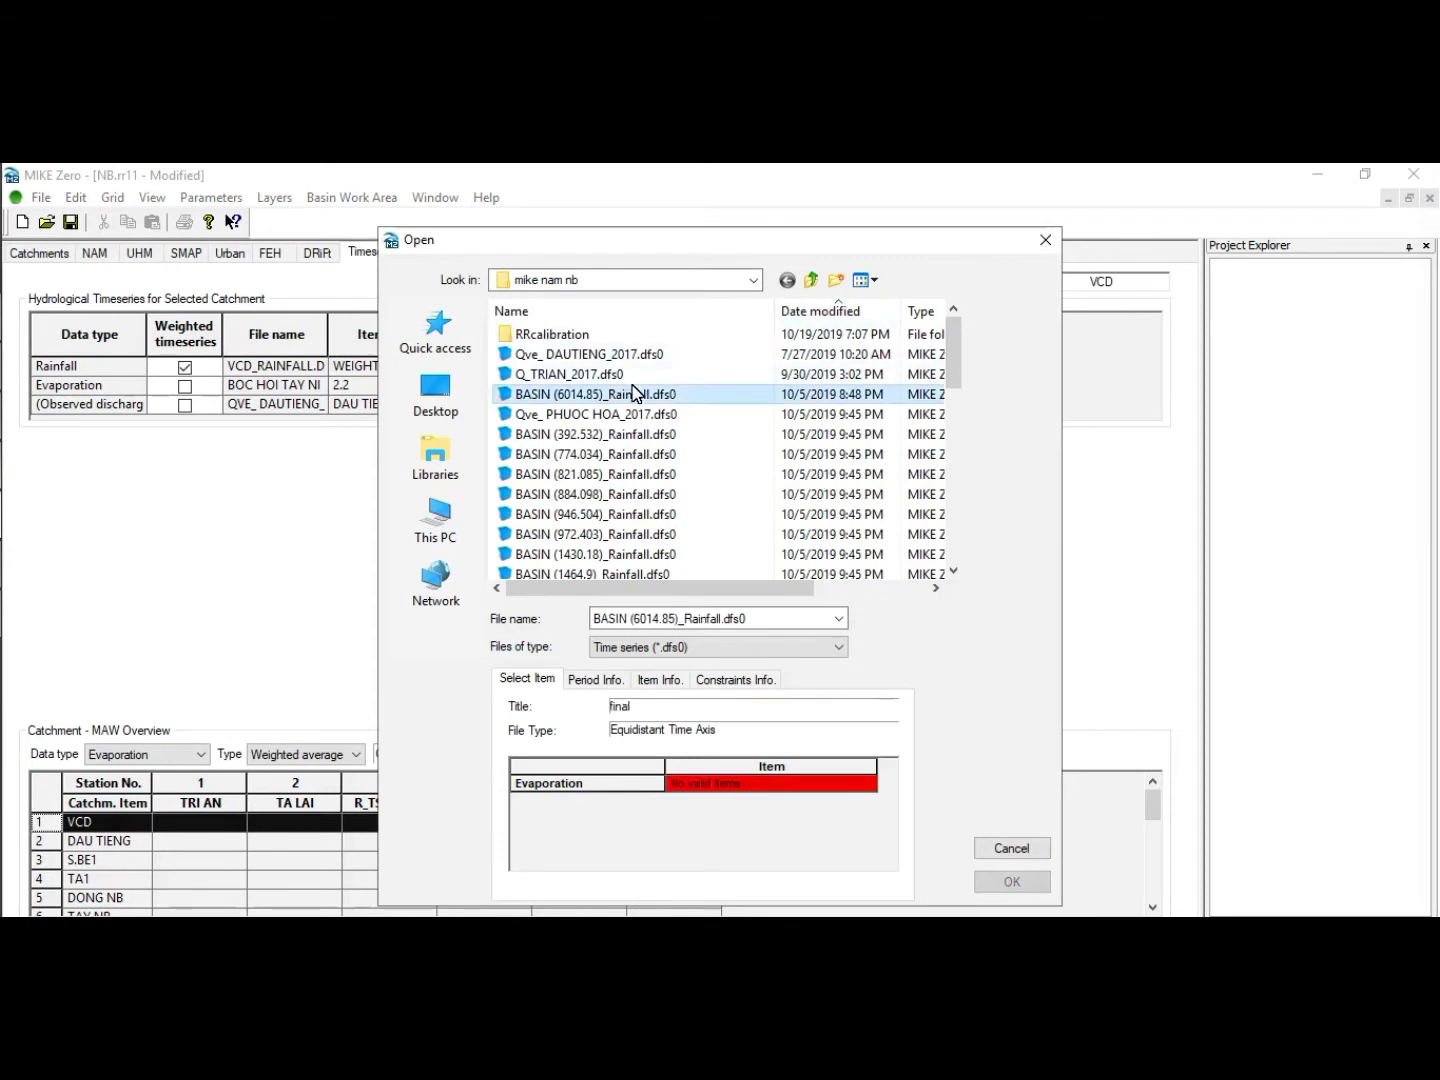
pyautogui.press('Down')
pyautogui.press('Down')
pyautogui.press('Down')
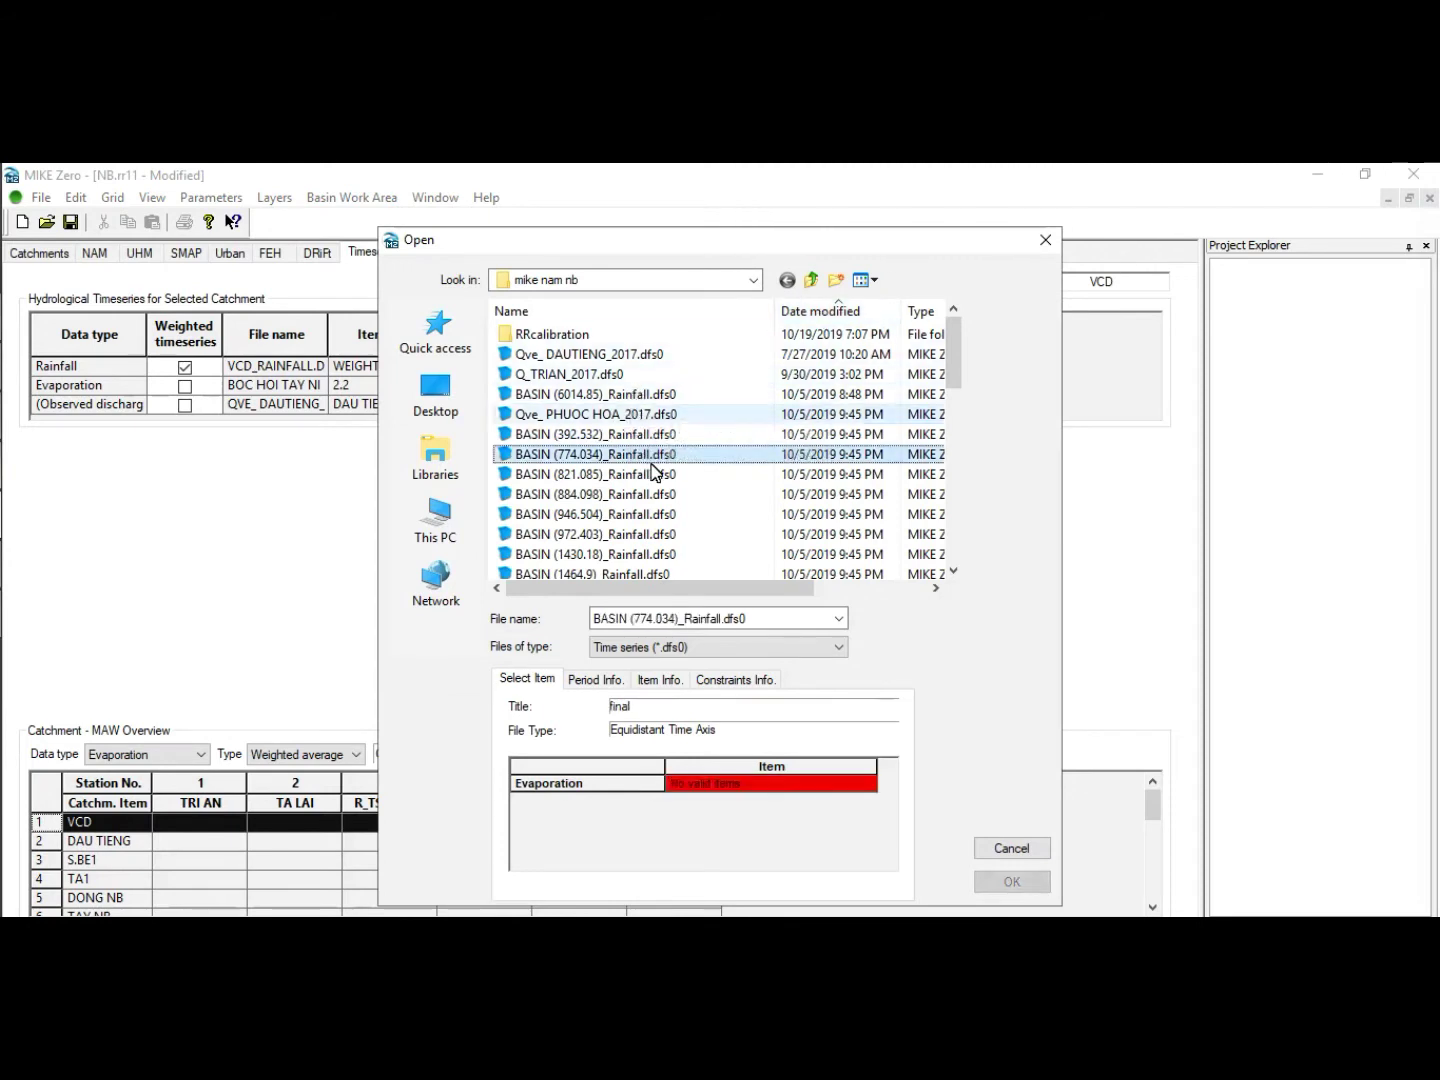
pyautogui.press('Down')
pyautogui.scroll(-4, 665, 410)
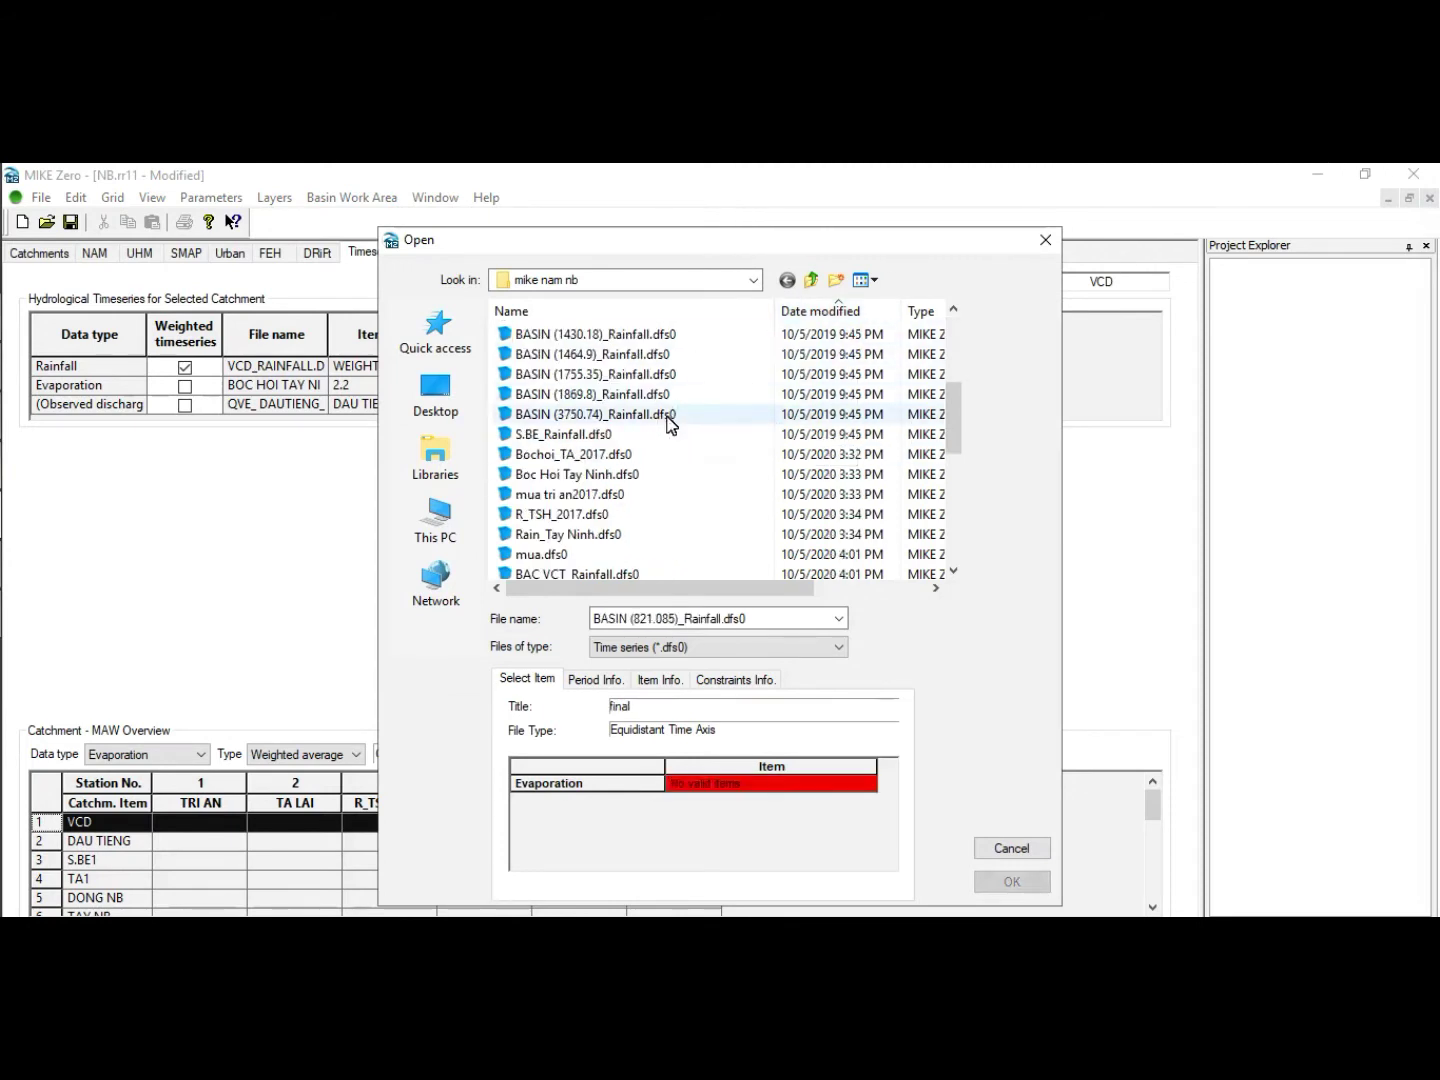
pyautogui.click(589, 482)
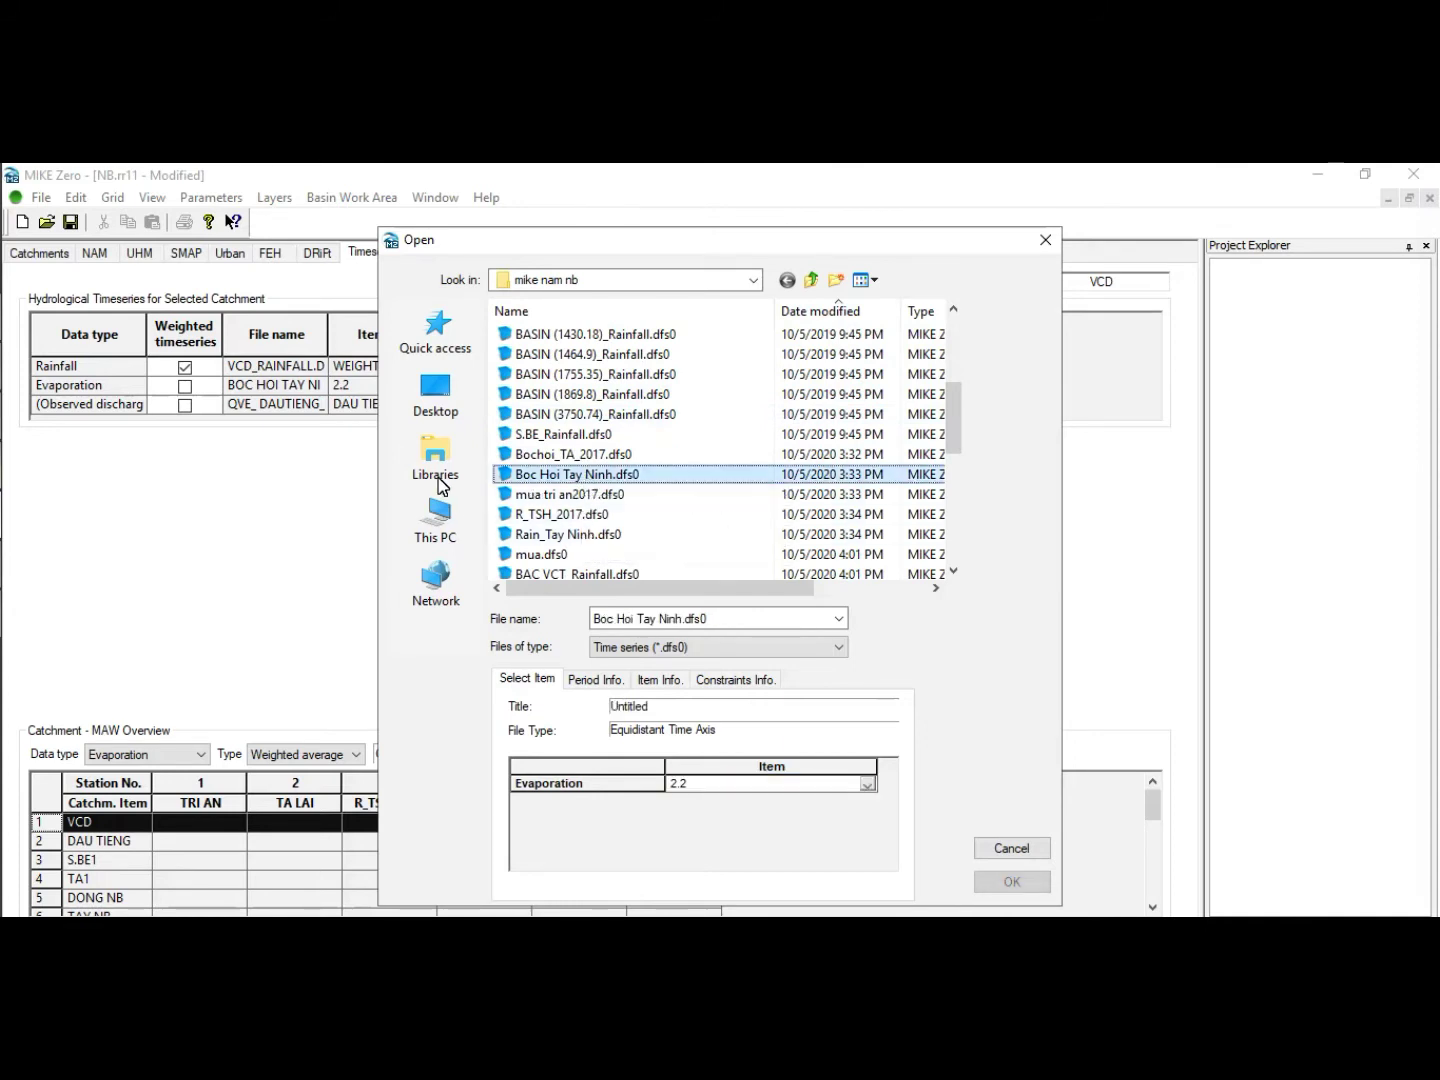
pyautogui.press('Escape')
# Widen the file name column and assign Boc Hoi Tay Ninh.dfs0 as the evaporation time series of catchment DAU TIENG.
pyautogui.press('Down')
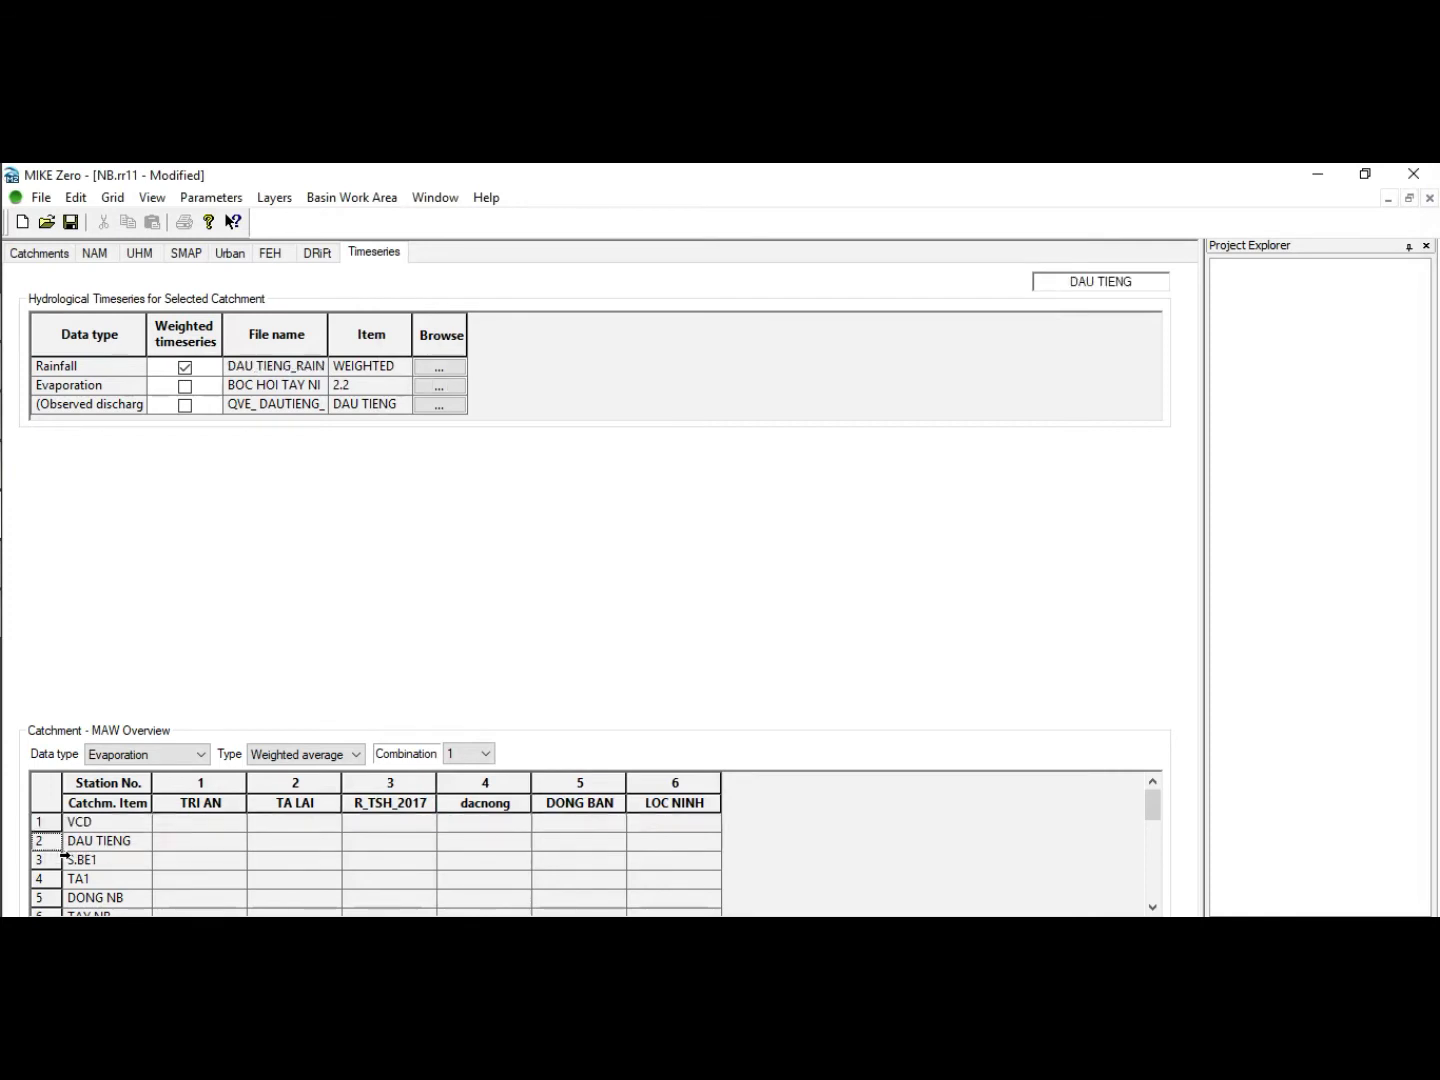
pyautogui.doubleClick(337, 347)
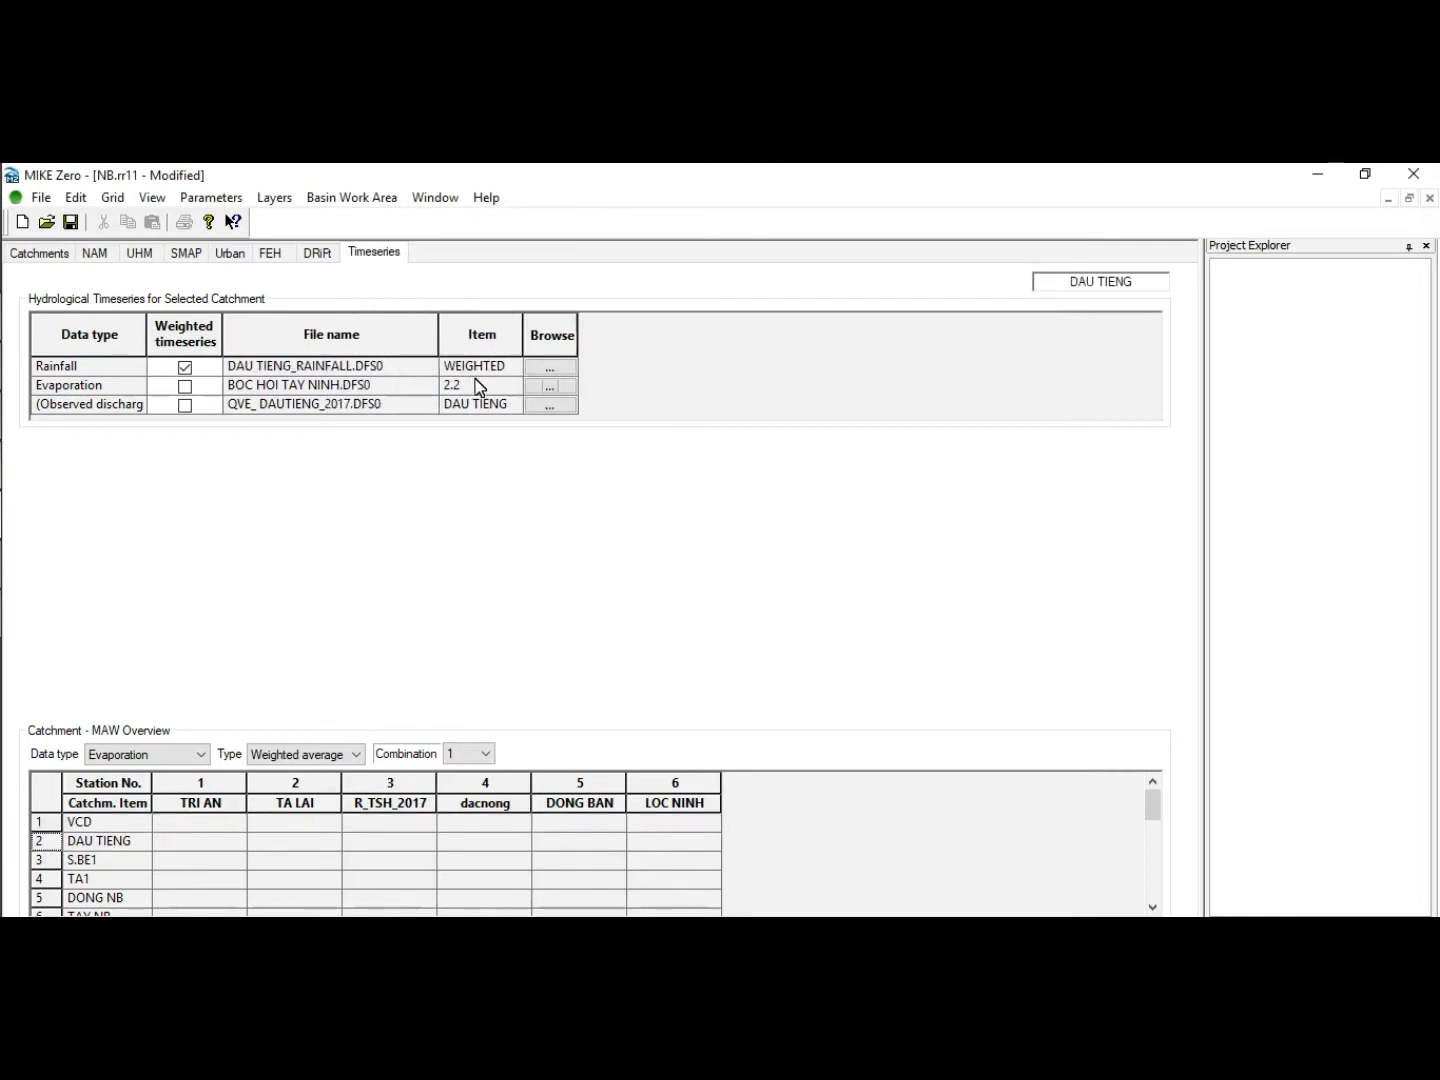
pyautogui.click(551, 387)
pyautogui.click(613, 455)
pyautogui.scroll(-2, 650, 480)
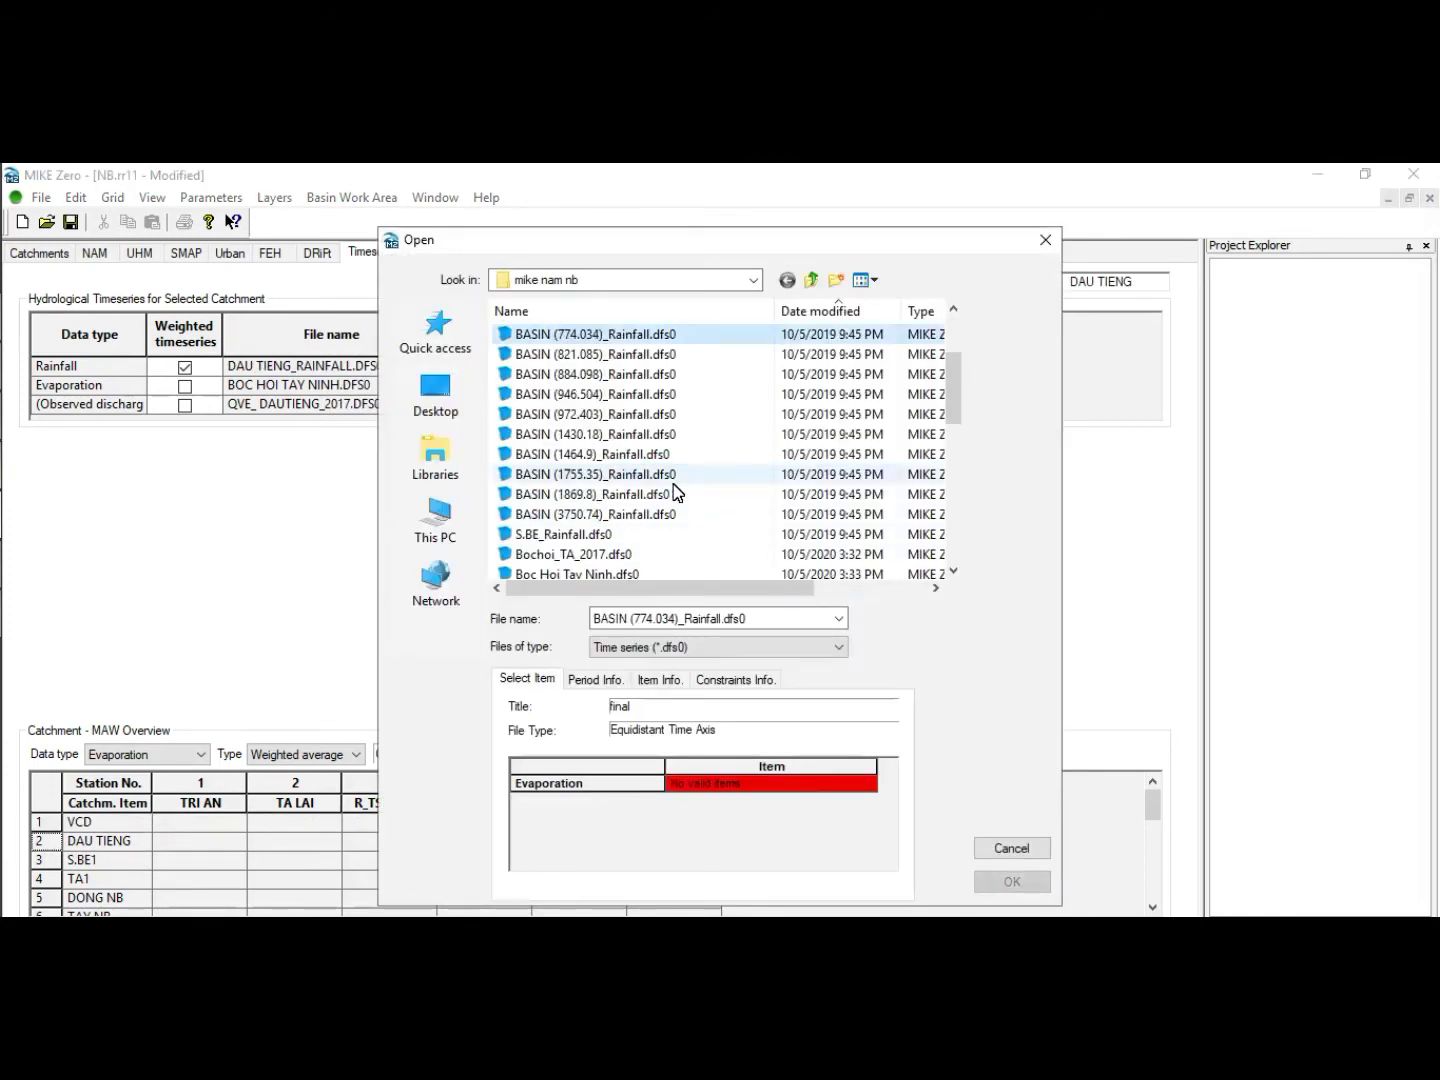
pyautogui.scroll(-4, 676, 490)
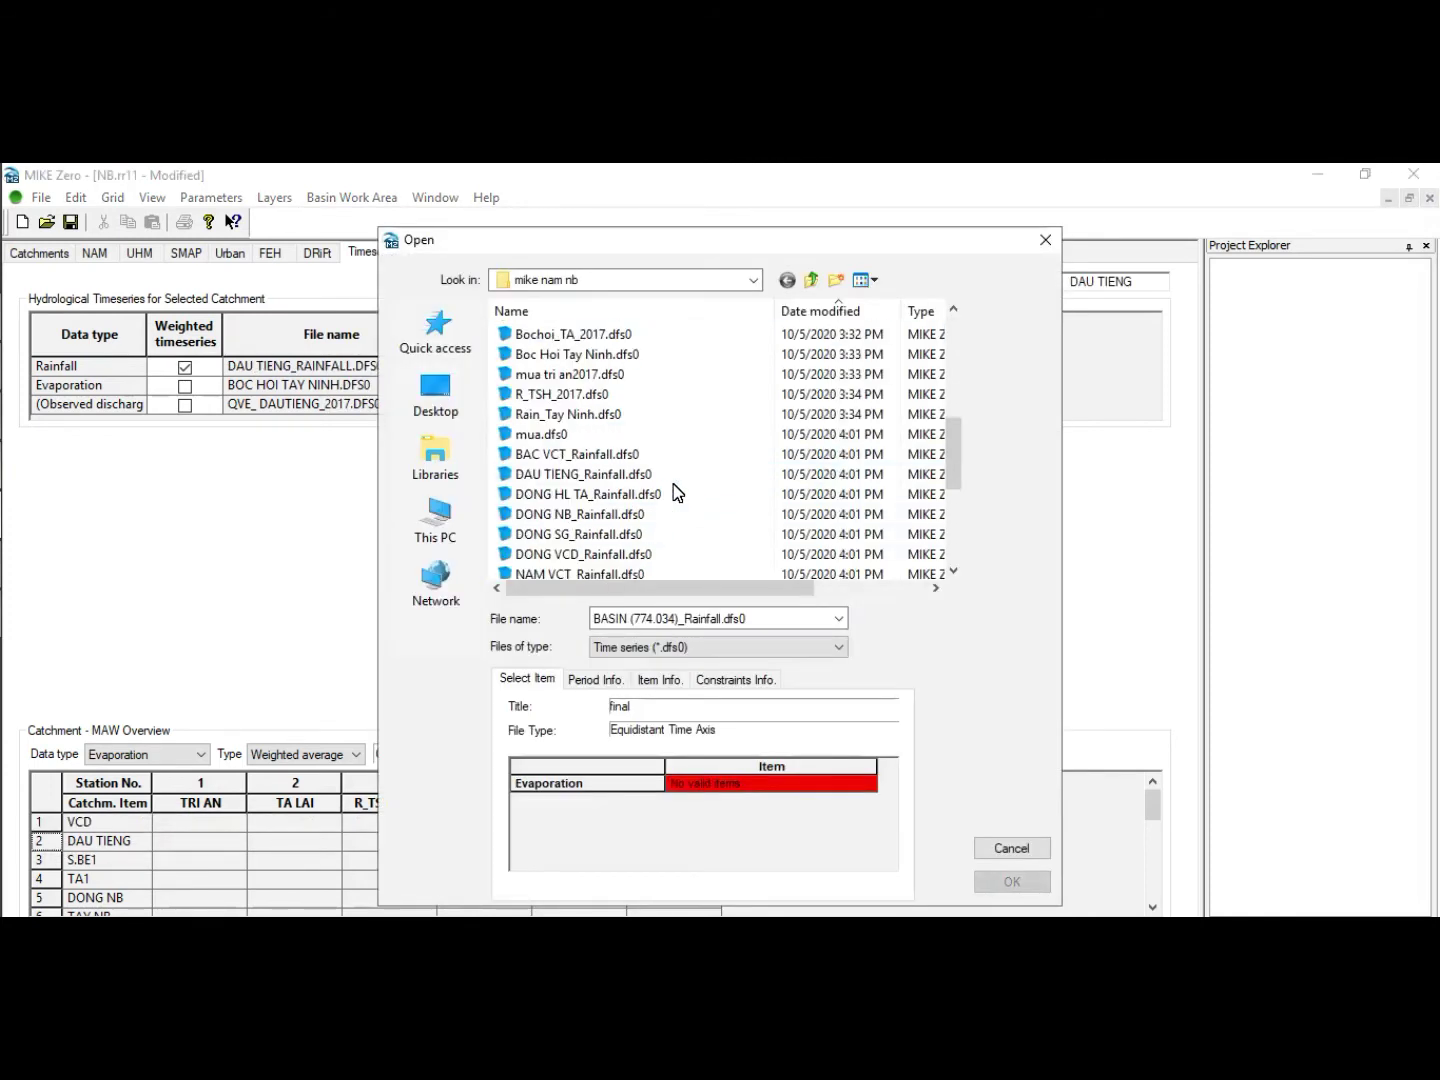
pyautogui.doubleClick(596, 356)
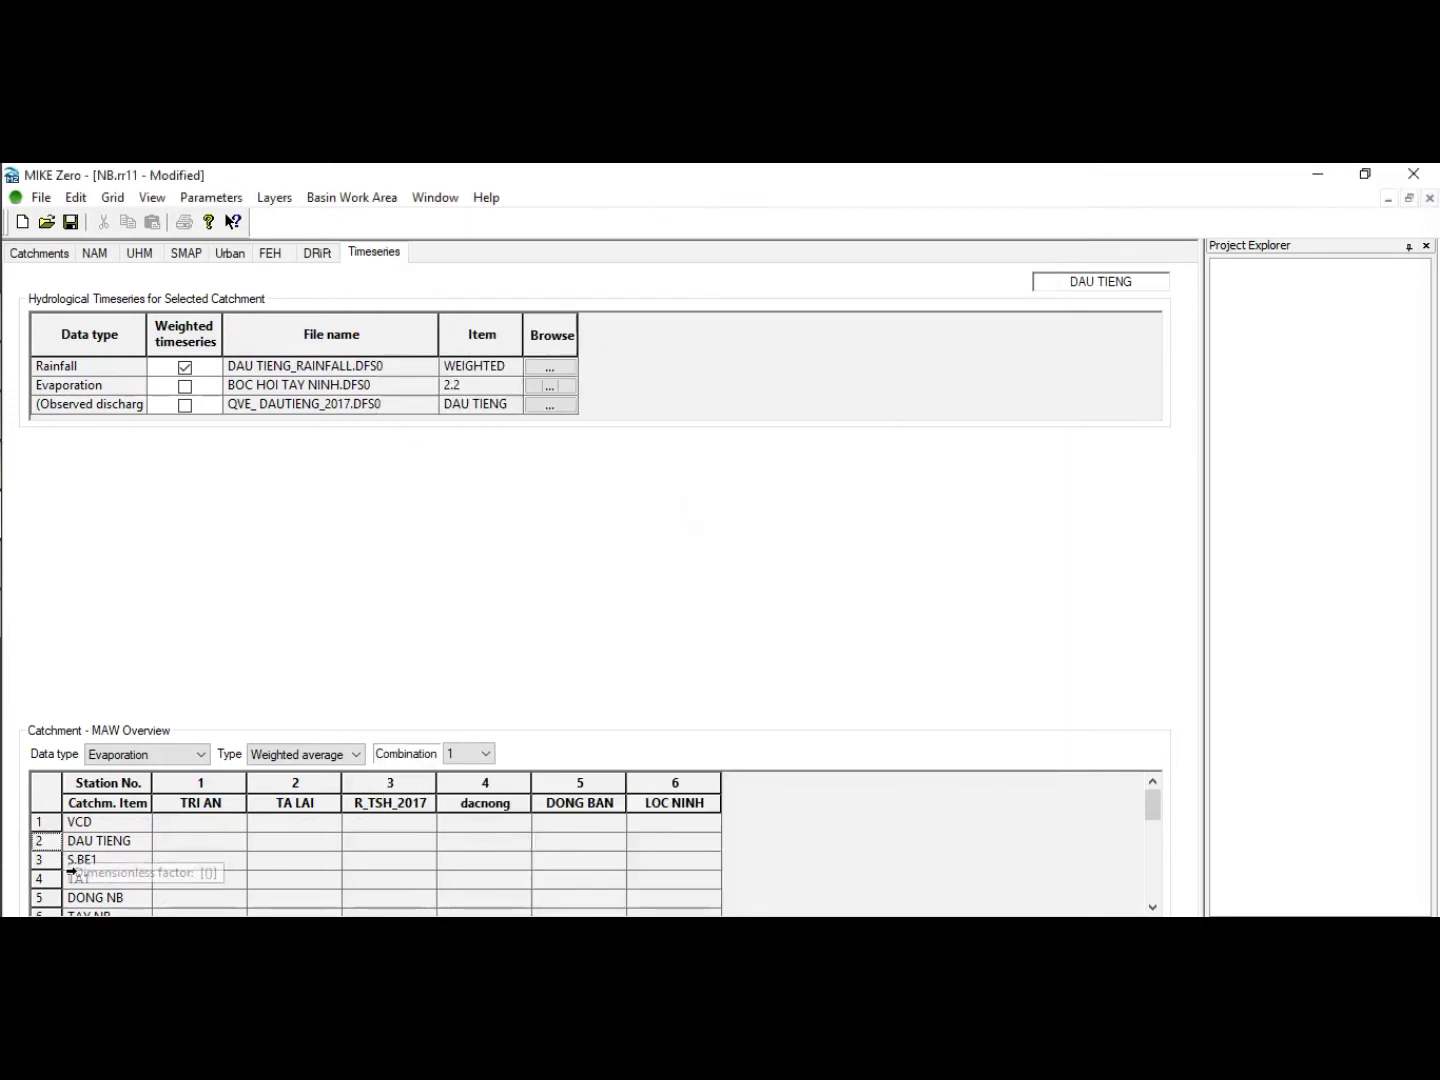
# Assign Boc Hoi Tay Ninh.dfs0 as the evaporation time series of catchment S.BE1.
pyautogui.click(95, 860)
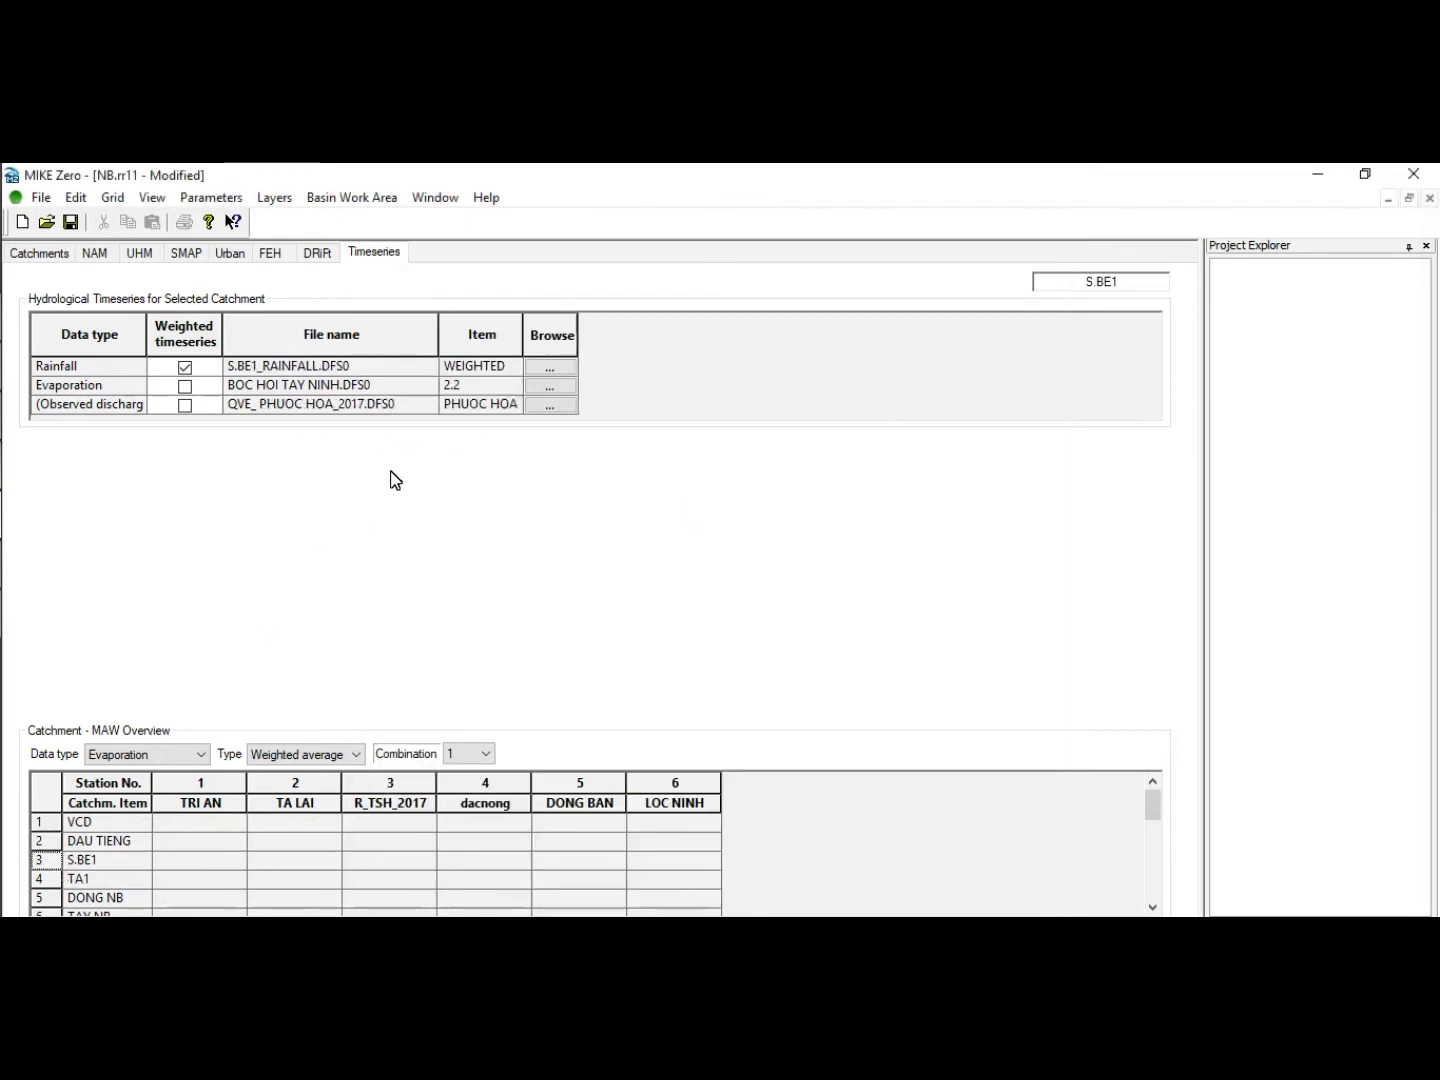
pyautogui.click(549, 390)
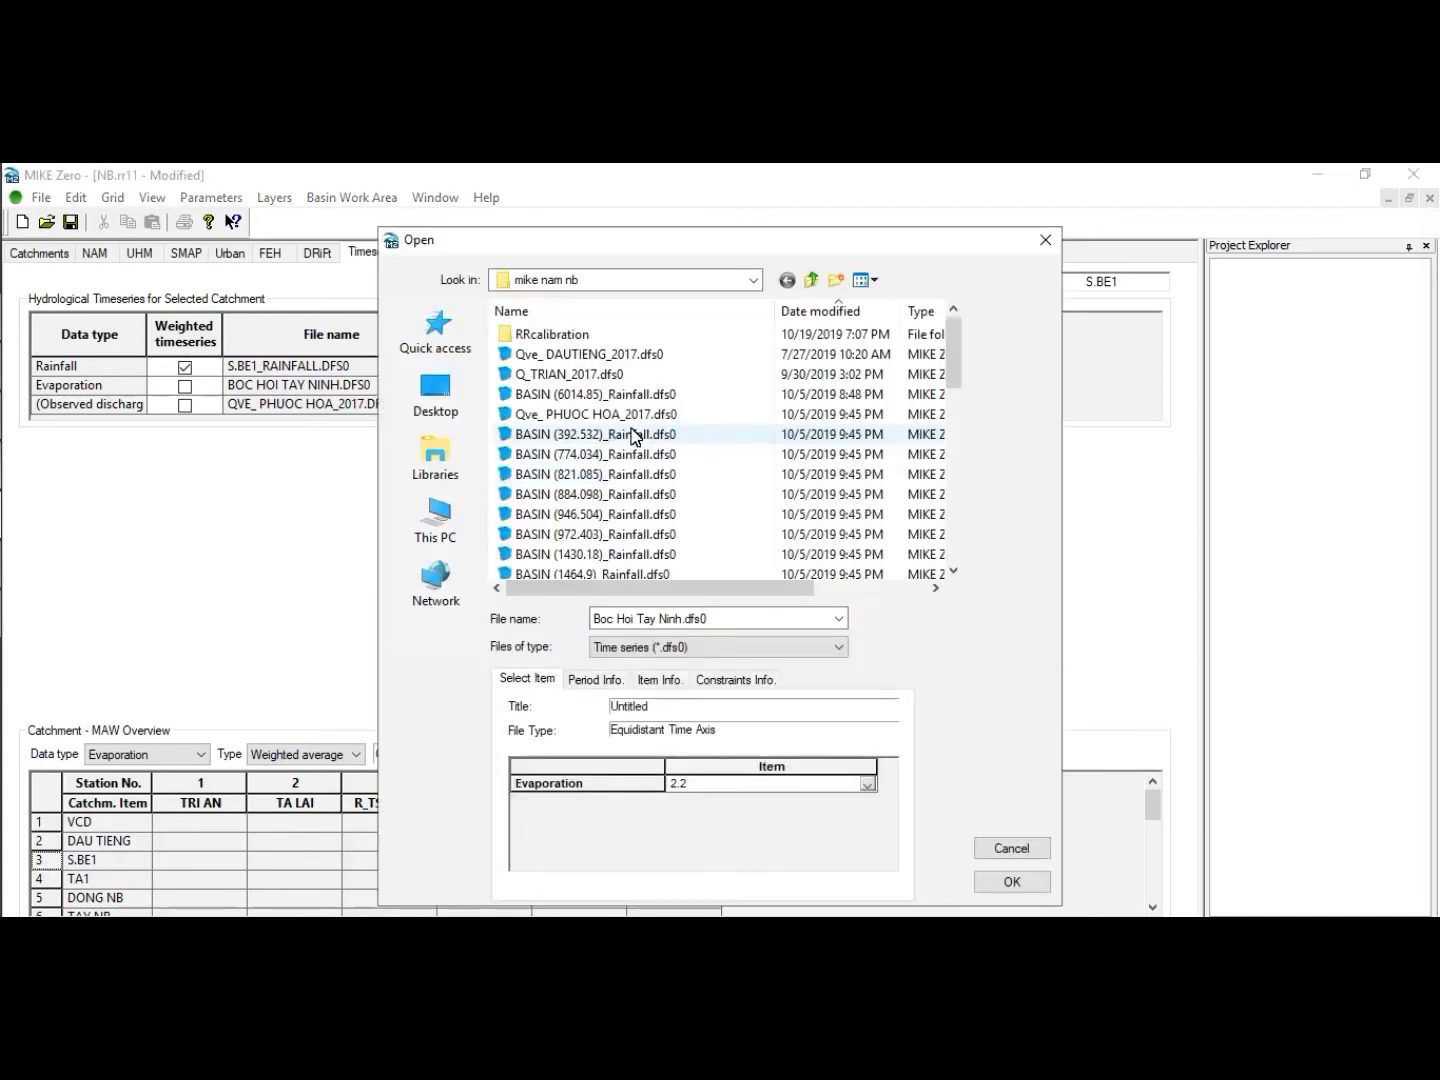
pyautogui.click(583, 454)
pyautogui.scroll(-5, 589, 456)
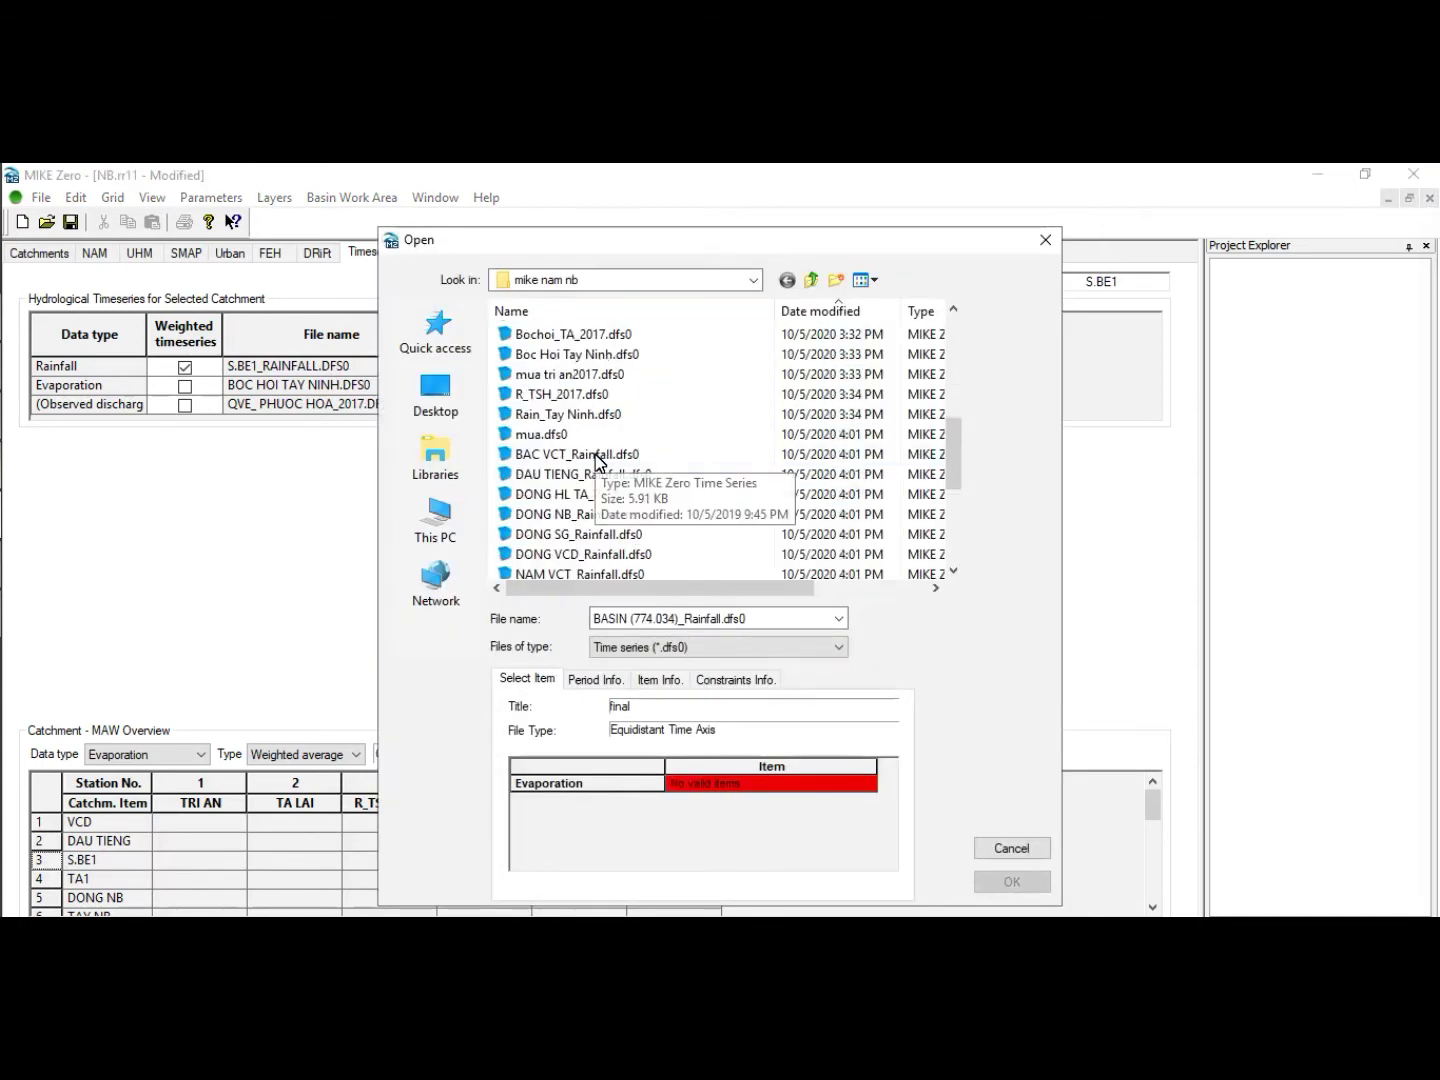
pyautogui.doubleClick(596, 355)
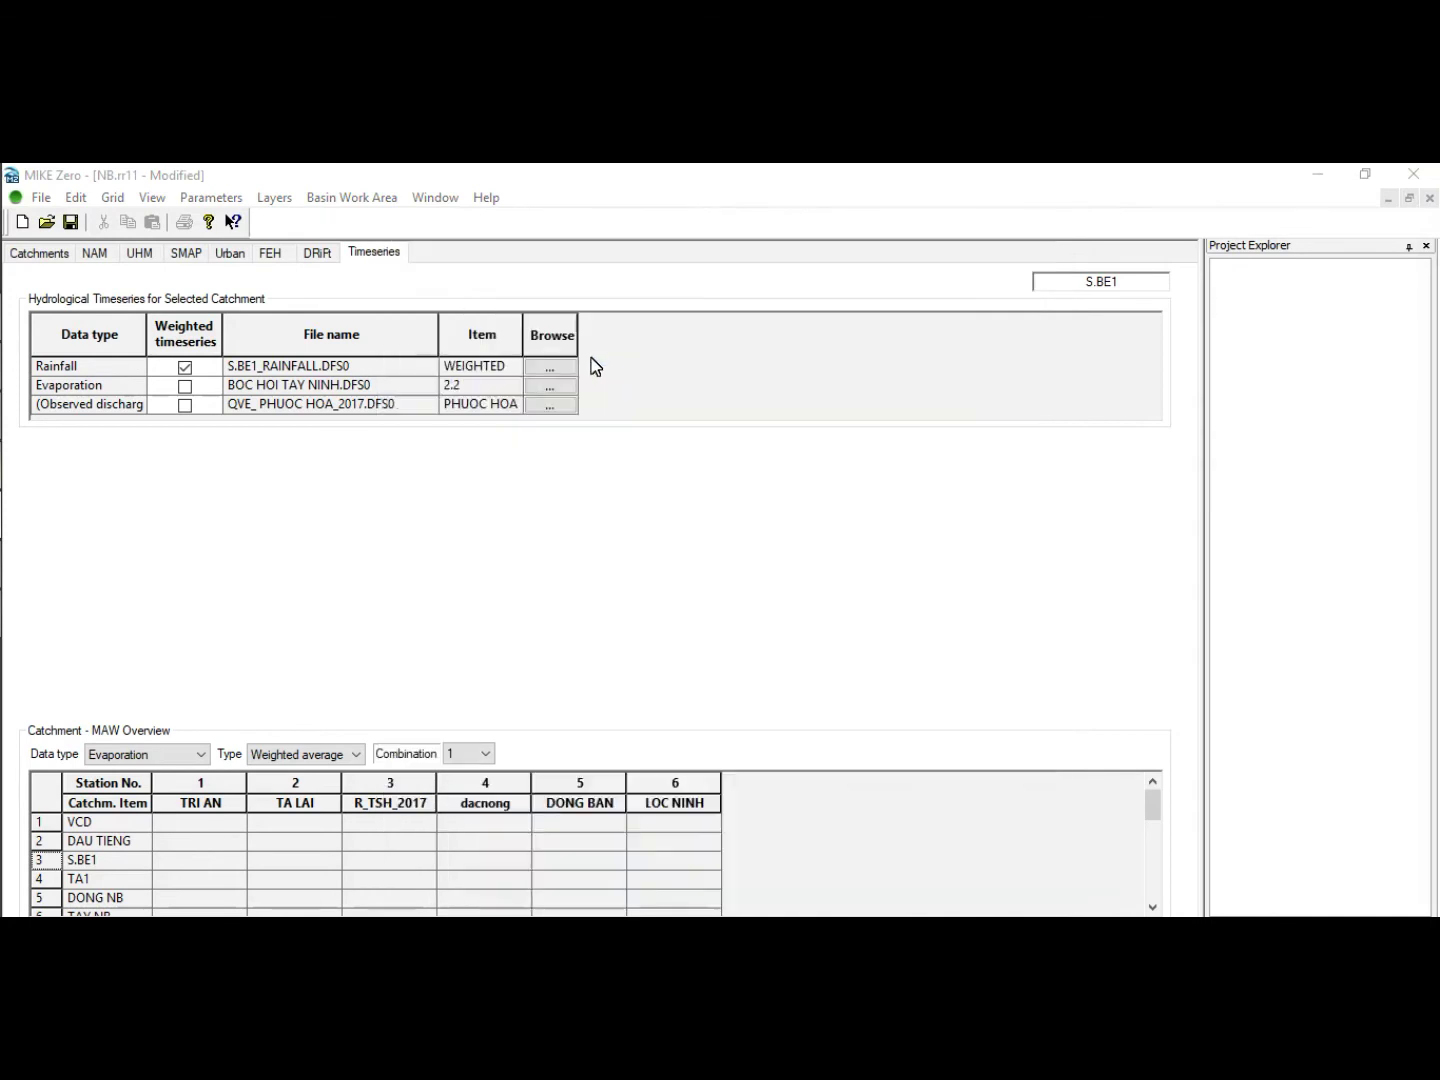
# Assign Bochoi_TA_2017.dfs0 as the evaporation time series of catchment TA1.
pyautogui.click(65, 879)
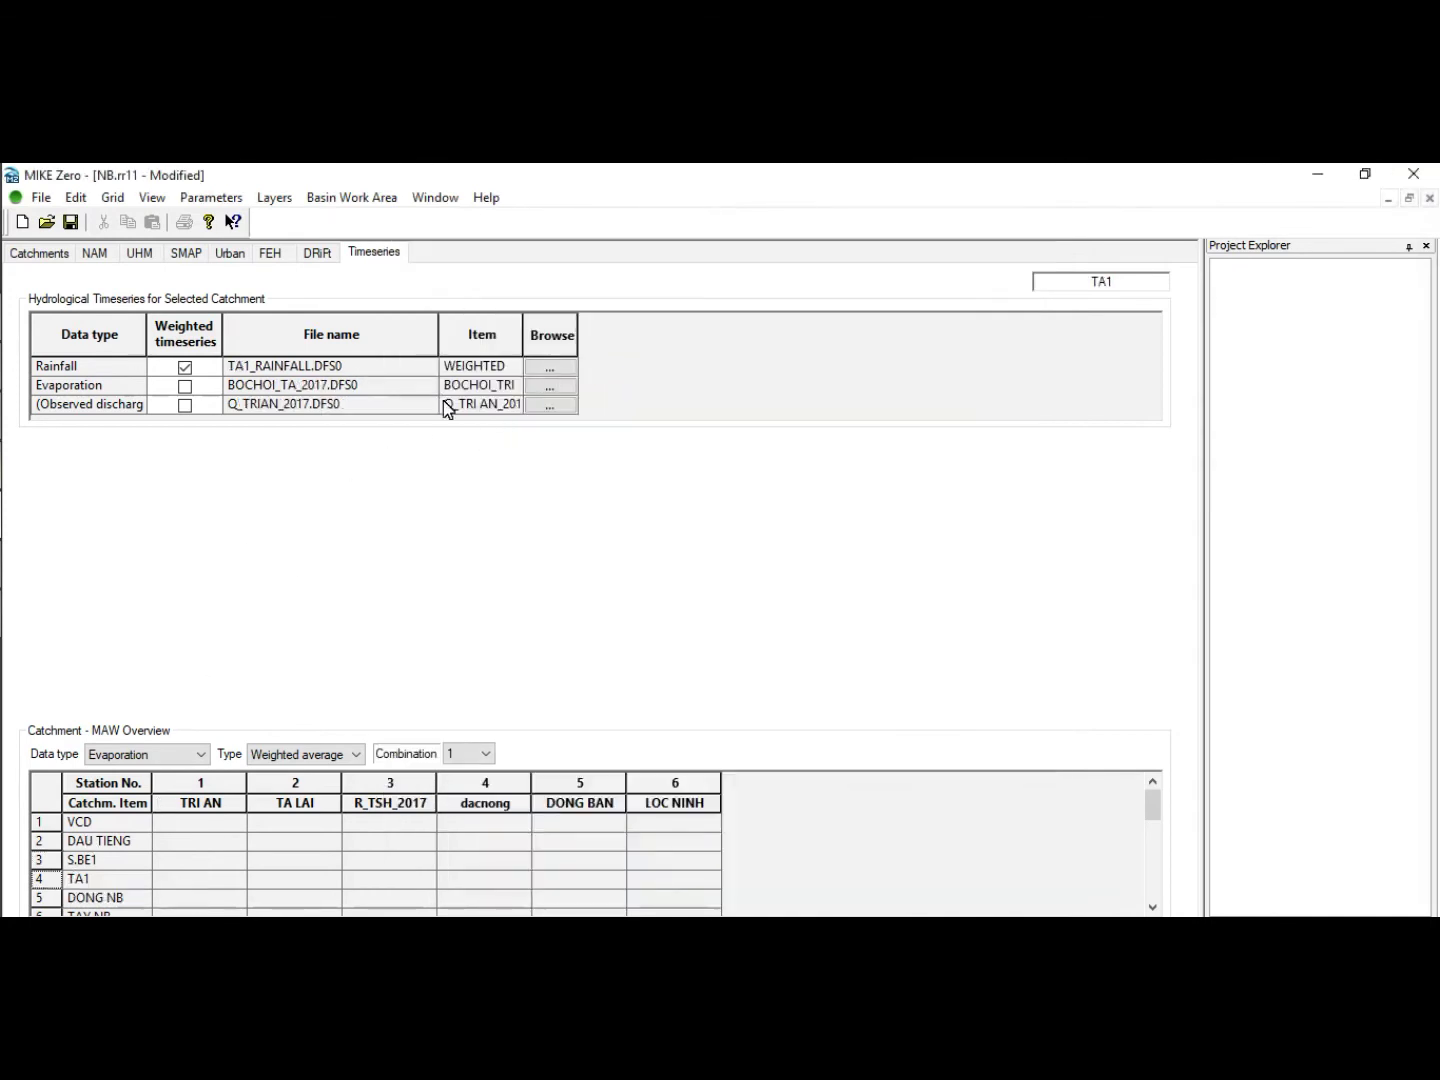
pyautogui.click(551, 387)
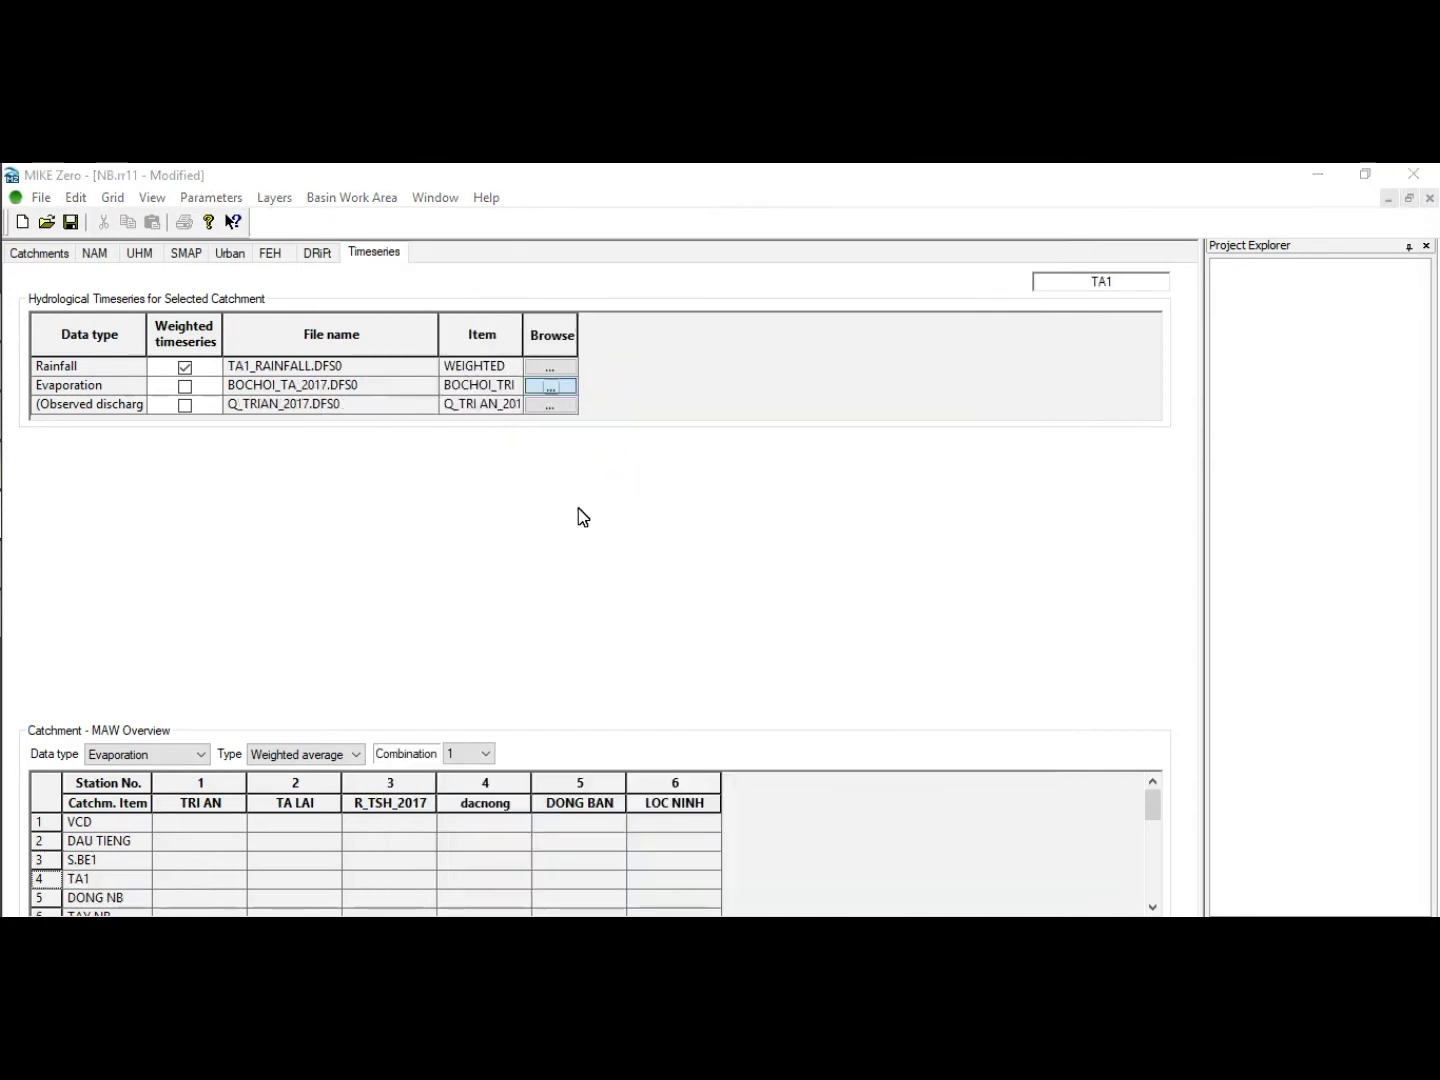
pyautogui.scroll(-5, 669, 480)
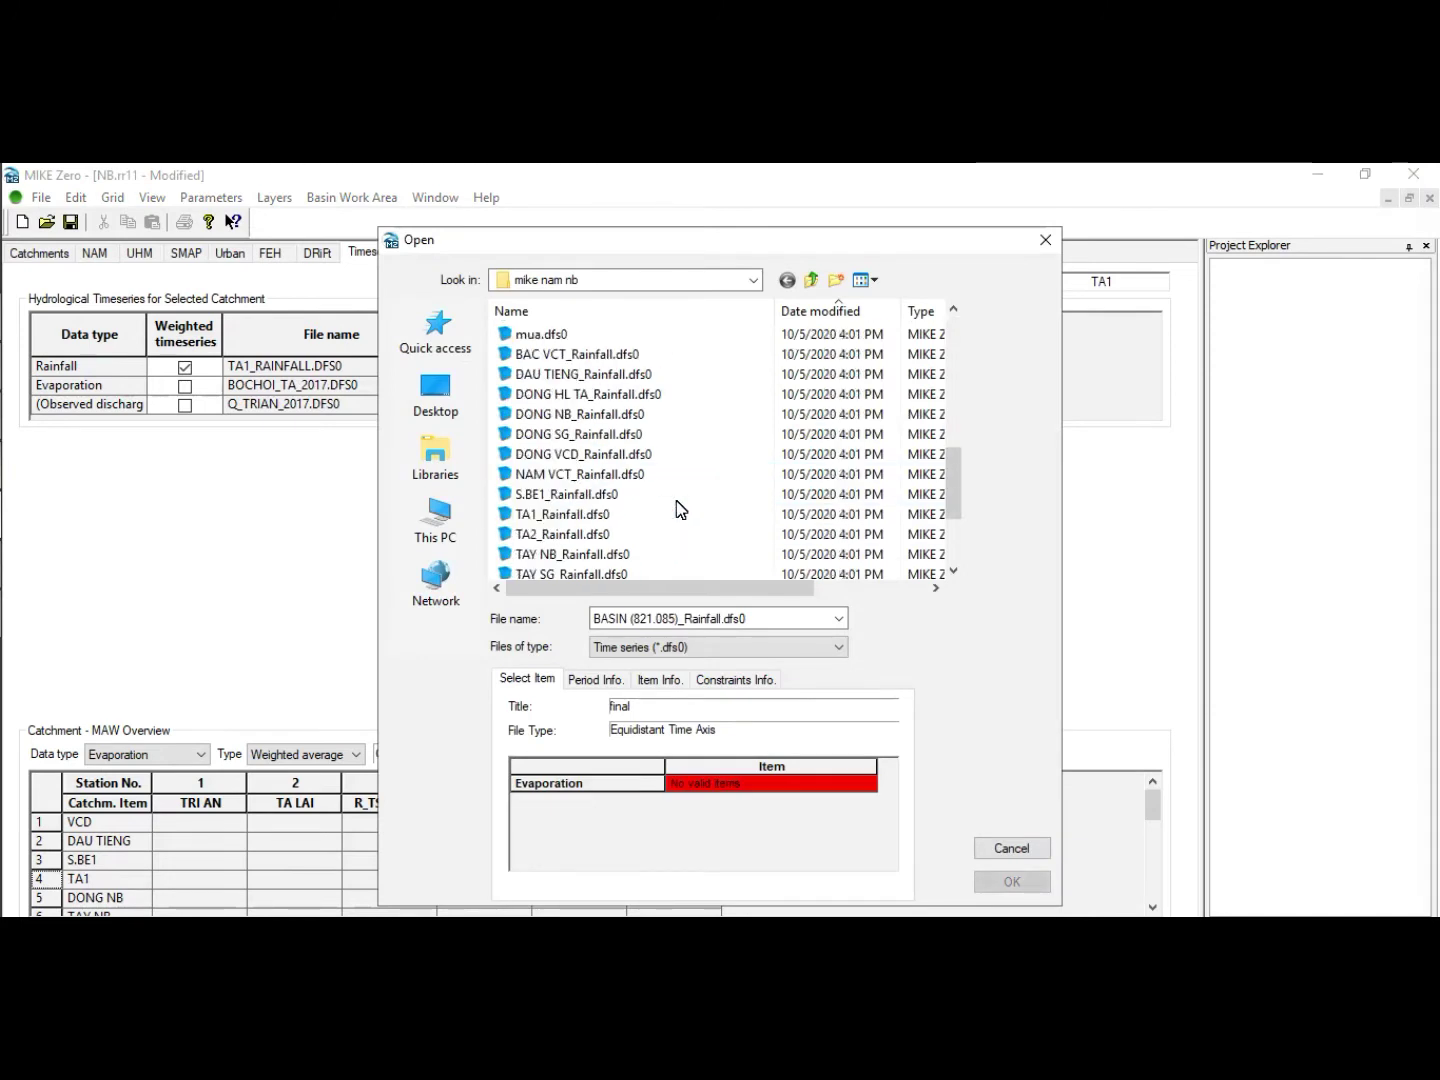
pyautogui.scroll(5, 589, 492)
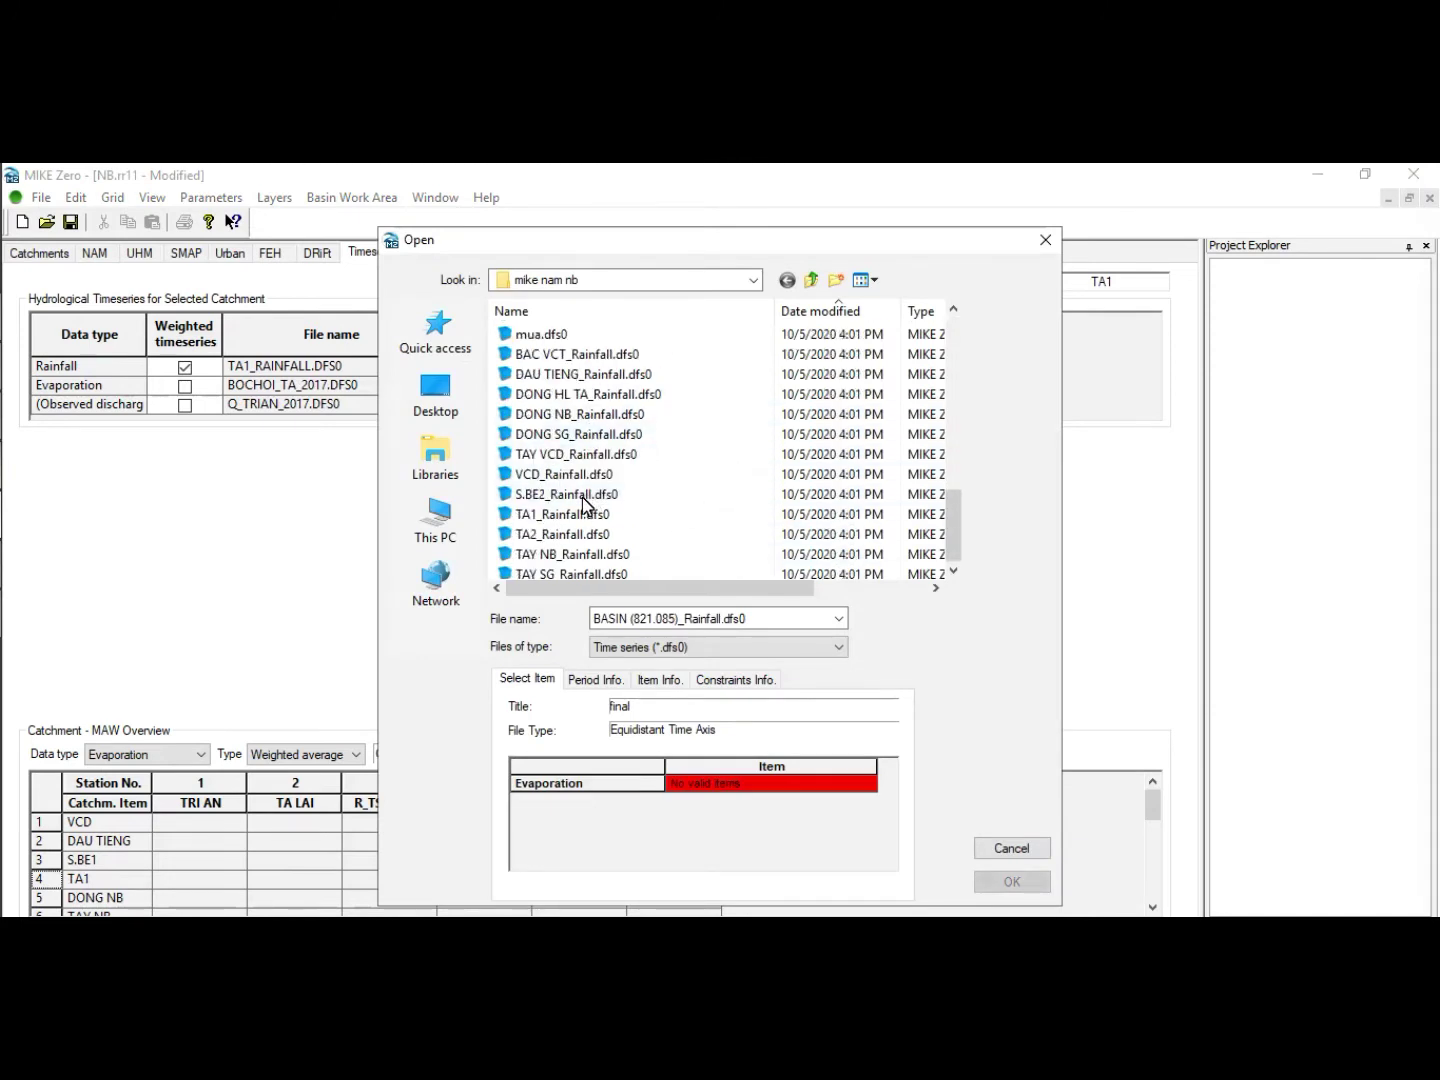
pyautogui.doubleClick(575, 535)
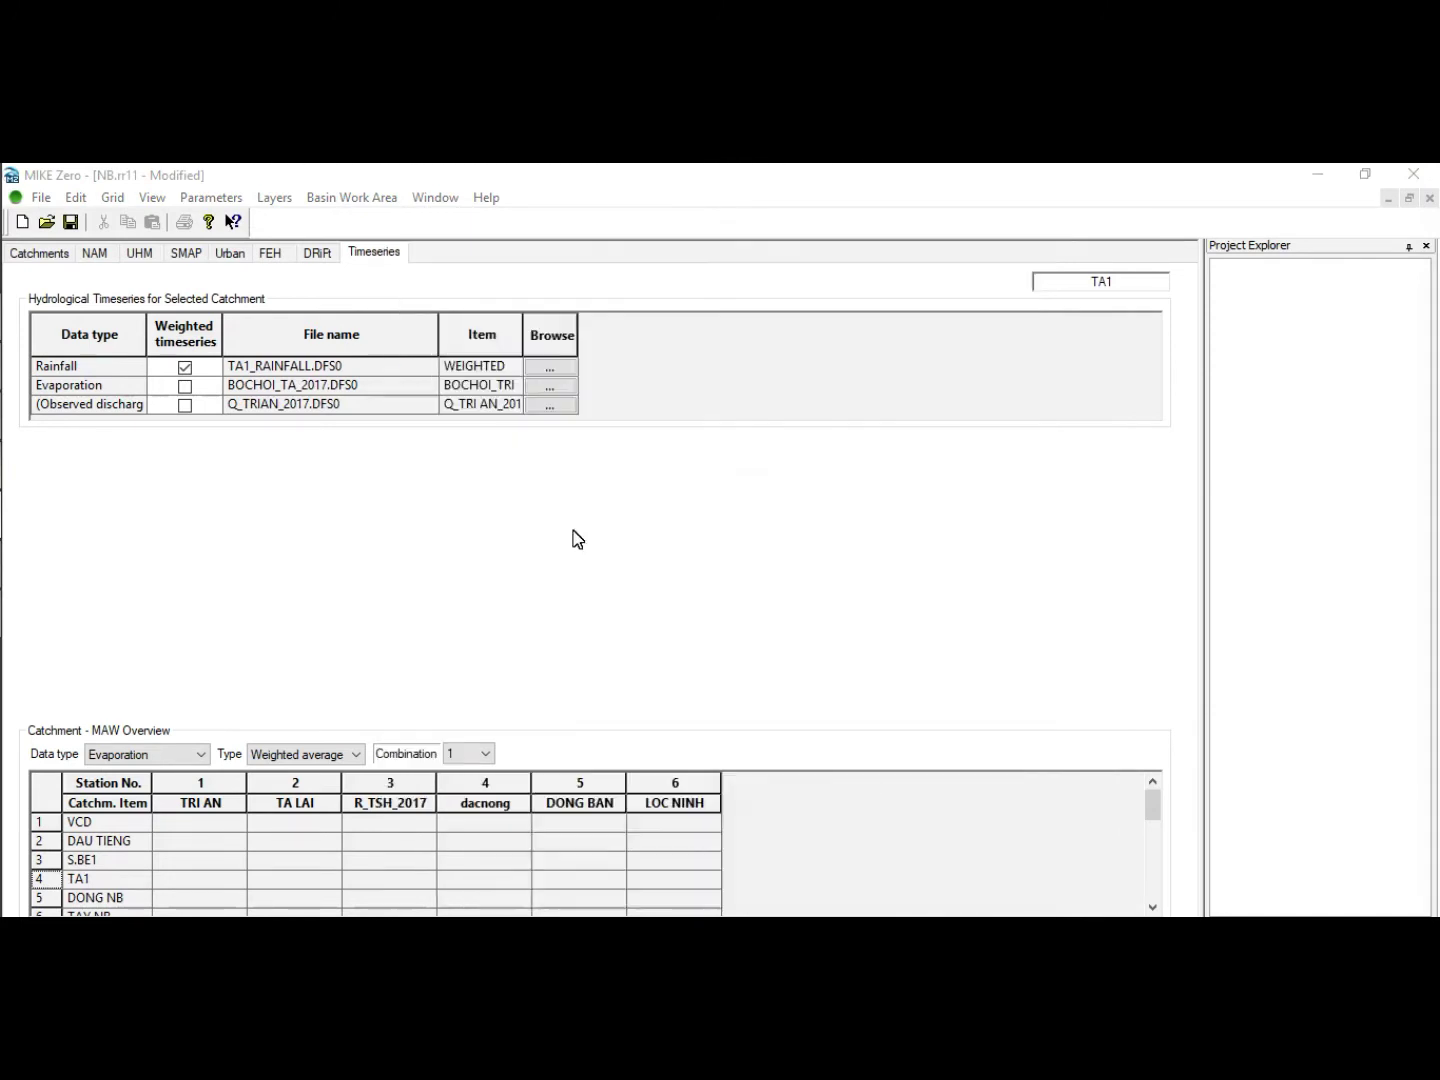
# Assign Bochoi_TA_2017.dfs0 as the evaporation time series of catchment DONG NB.
pyautogui.click(74, 897)
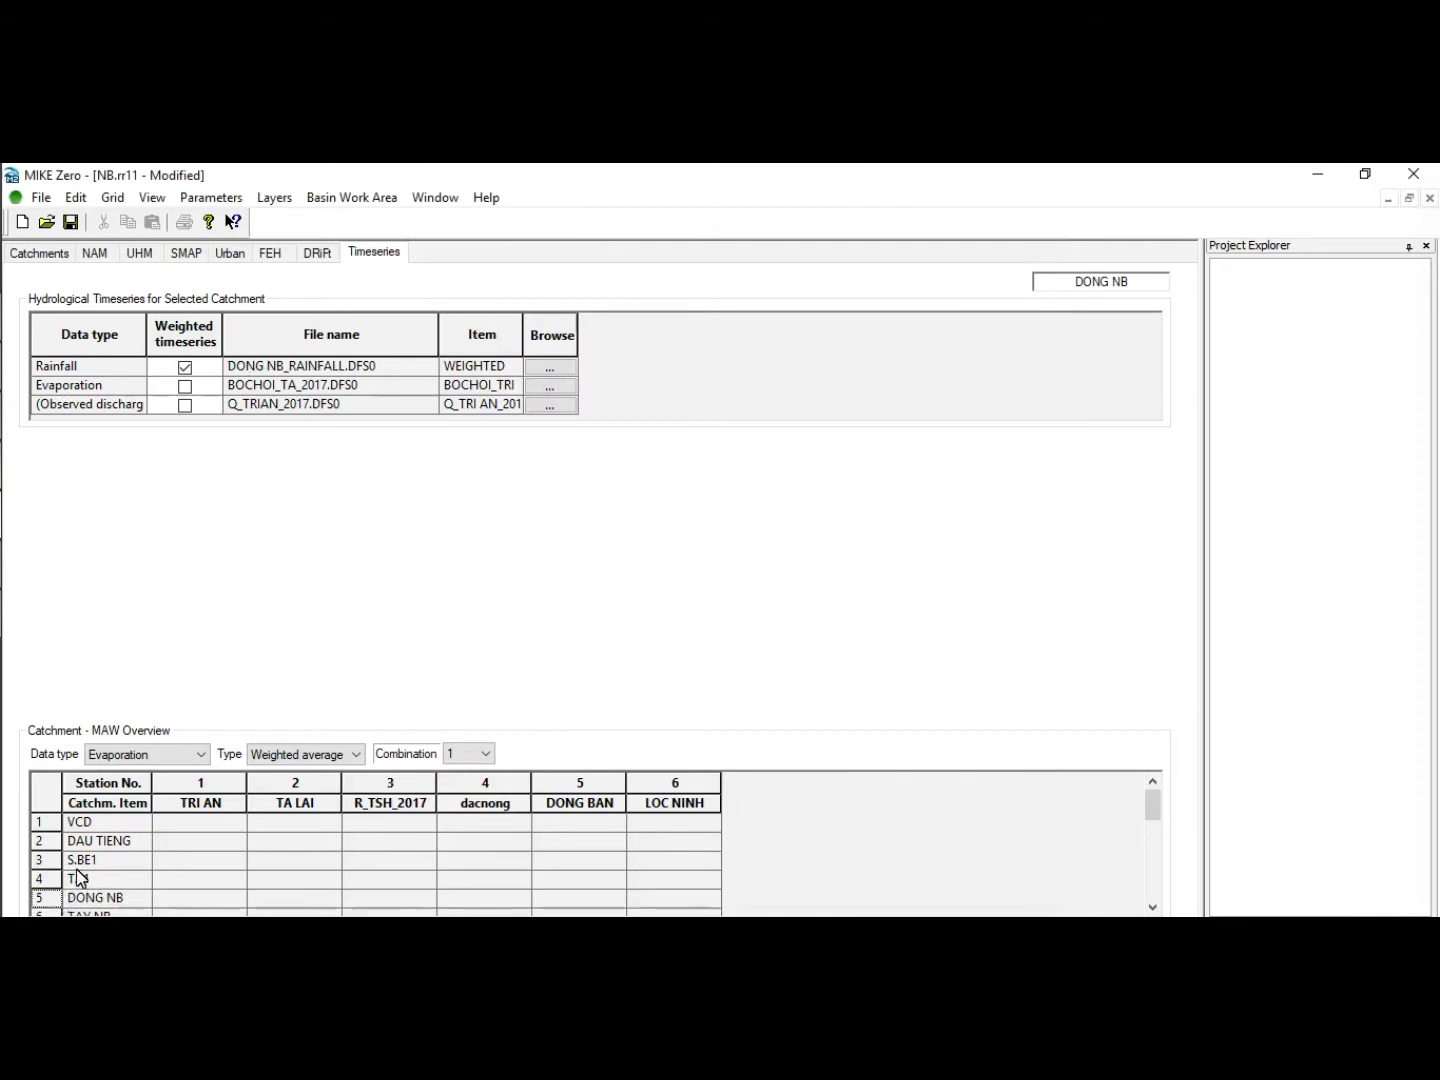
pyautogui.click(1153, 907)
pyautogui.click(1153, 907)
pyautogui.click(1153, 907)
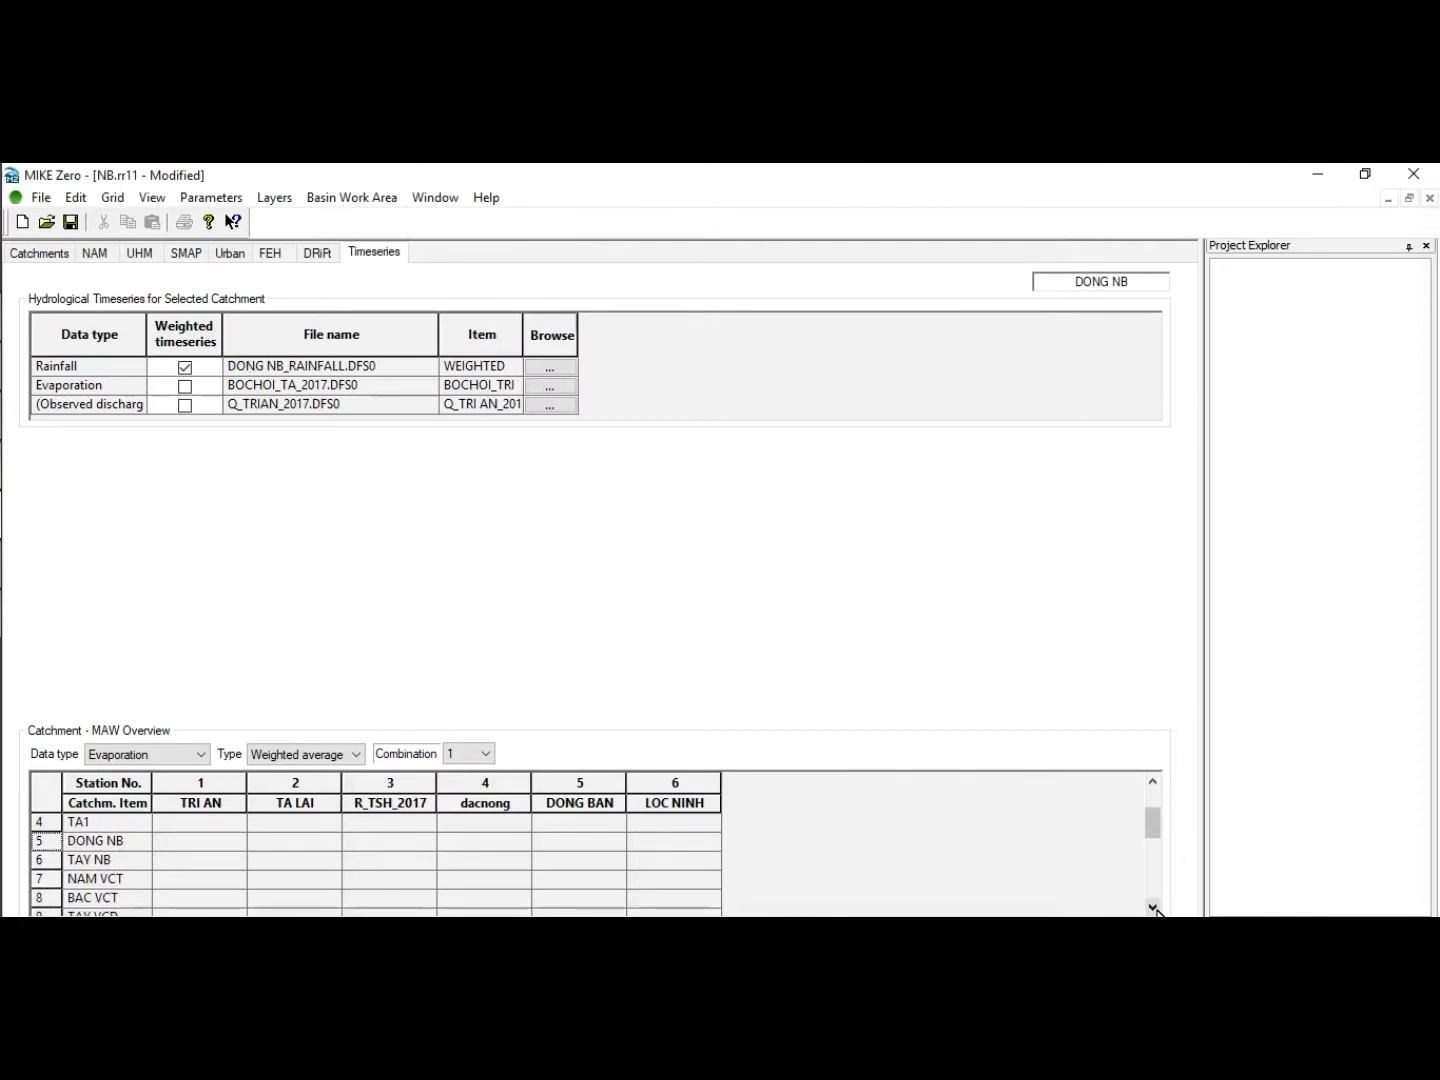
pyautogui.click(559, 388)
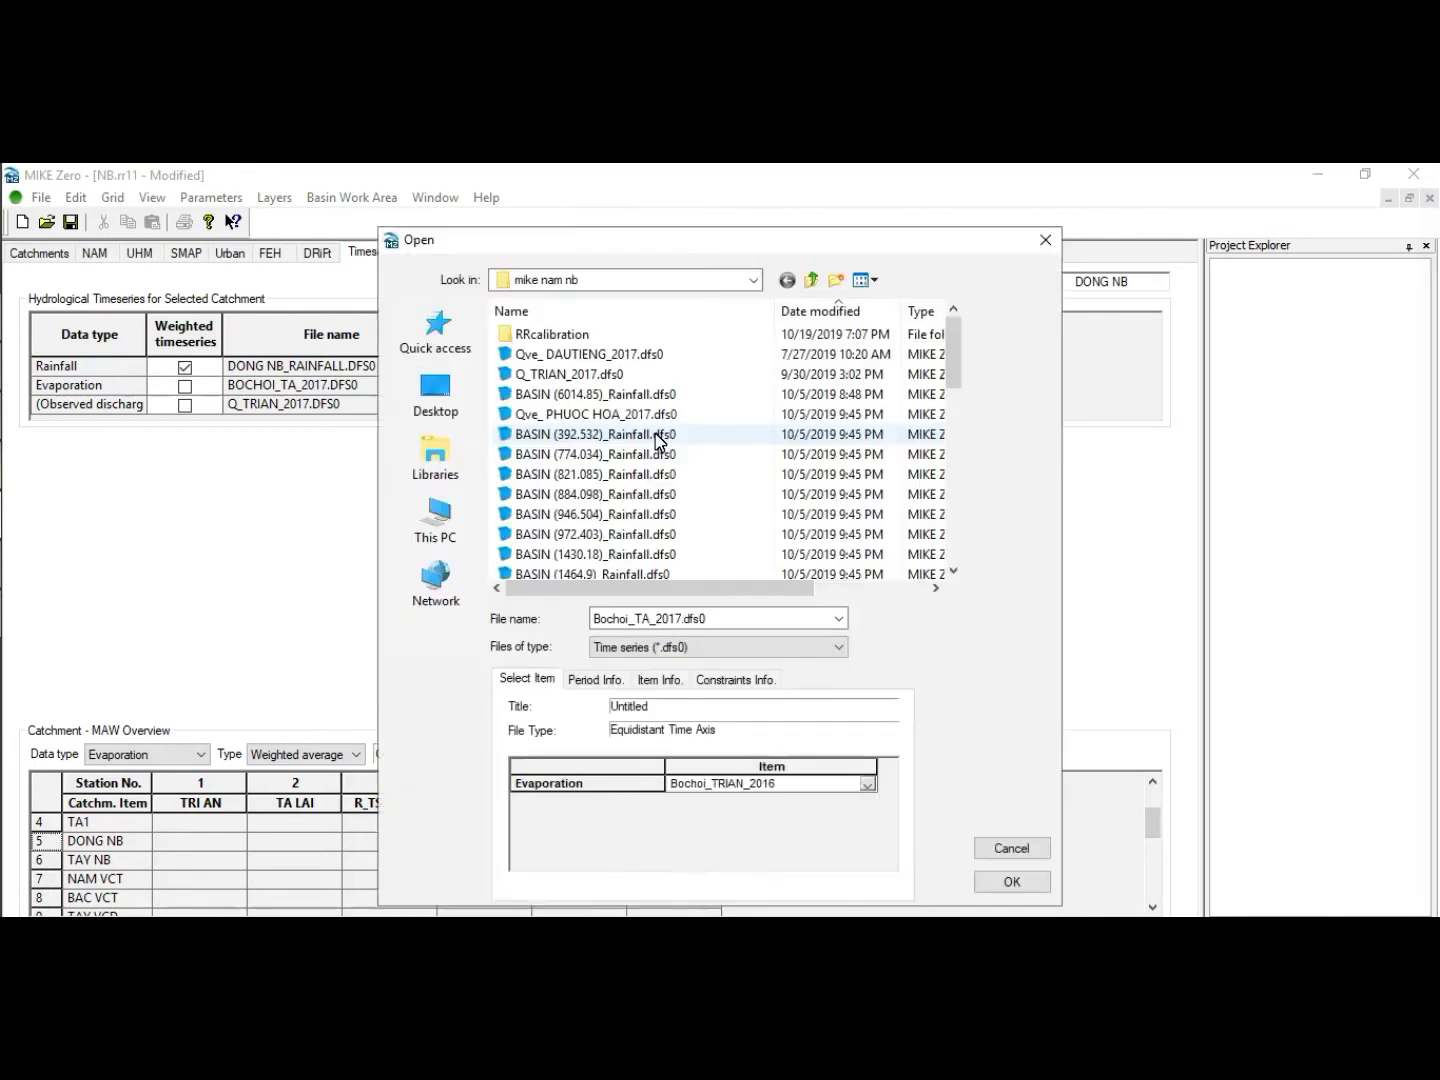
pyautogui.click(656, 437)
pyautogui.scroll(-5, 697, 457)
pyautogui.scroll(4, 696, 457)
pyautogui.scroll(-2, 654, 465)
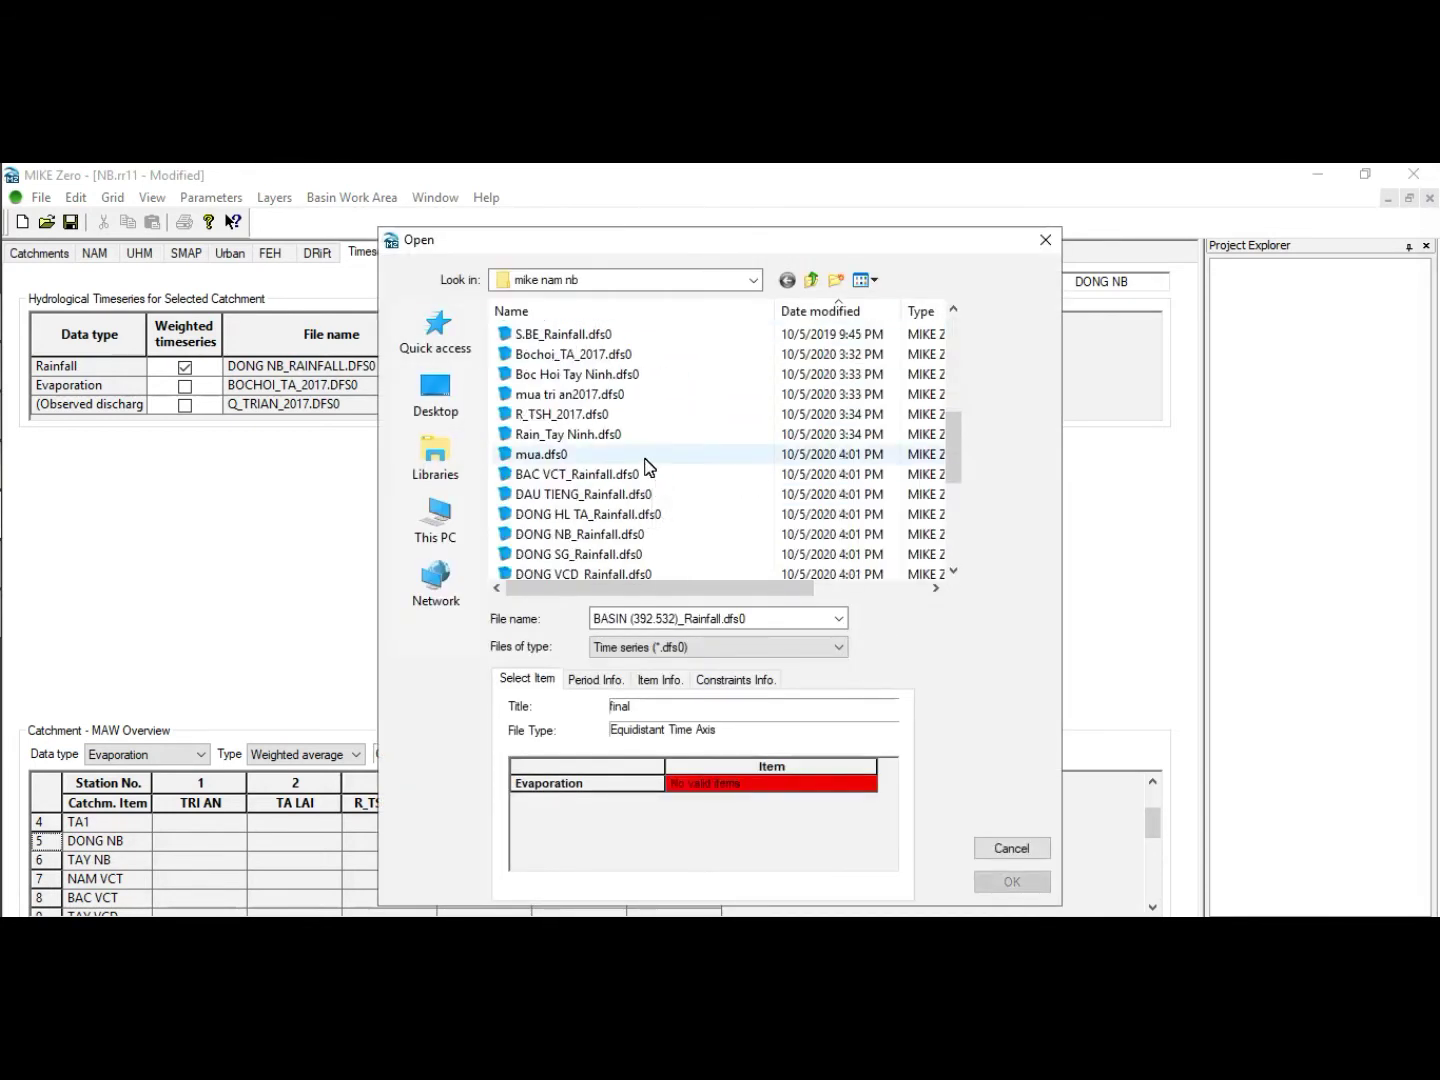
pyautogui.doubleClick(590, 357)
# Assign Boc Hoi Tay Ninh.dfs0 as the evaporation time series of catchment TAY NB.
pyautogui.click(52, 862)
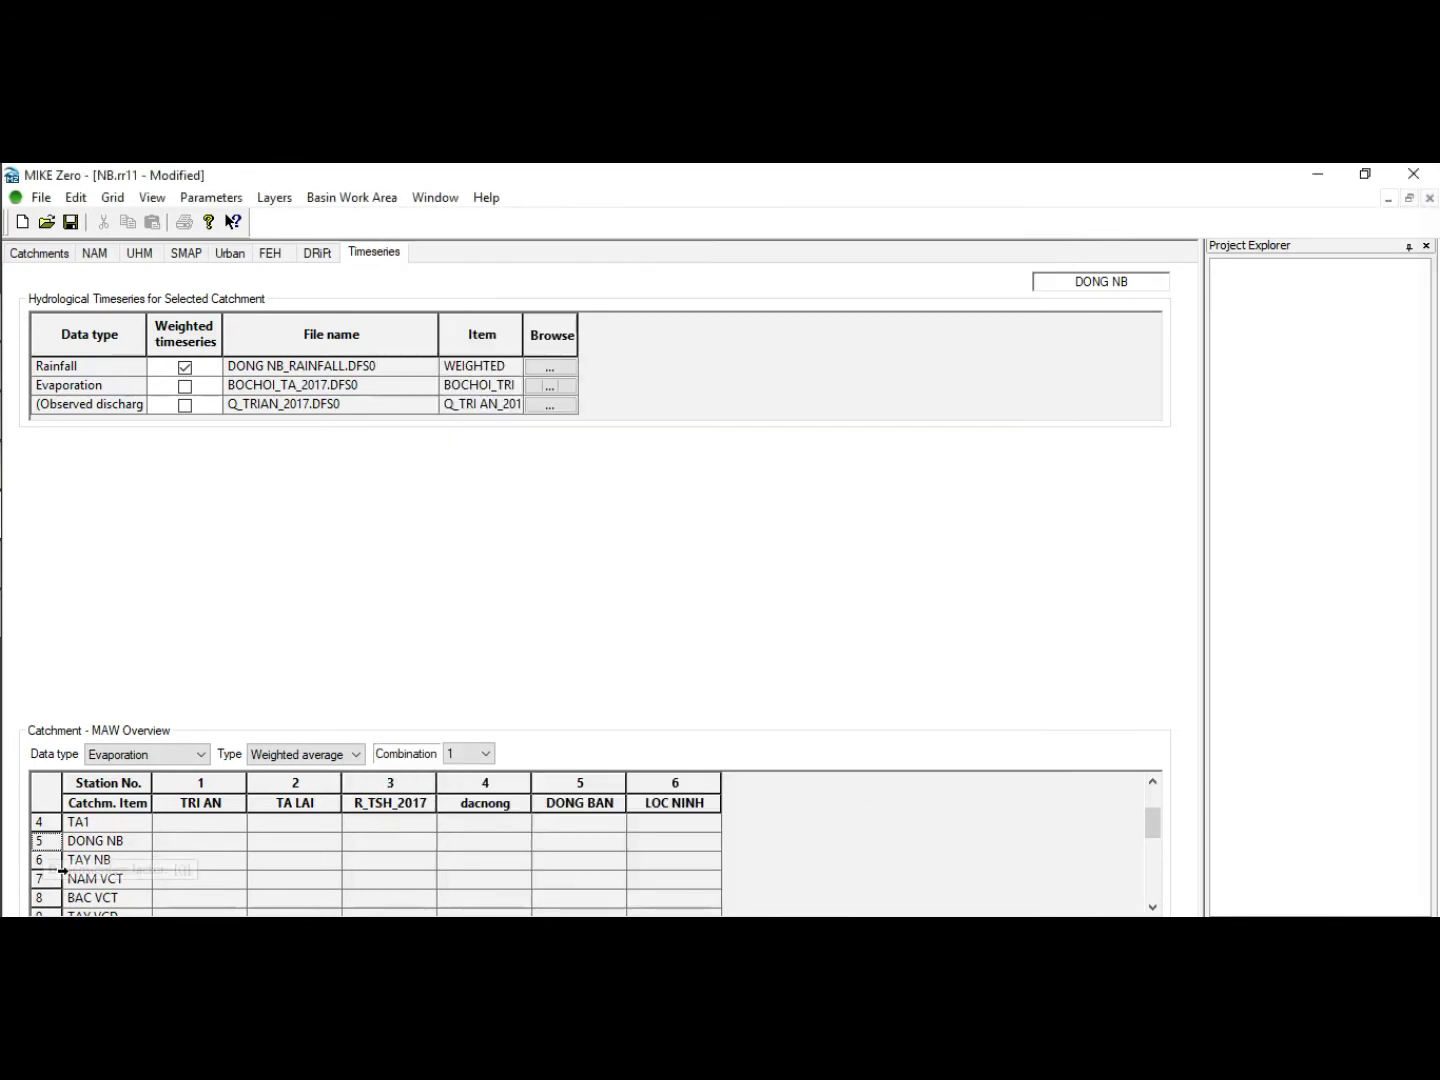
pyautogui.click(549, 387)
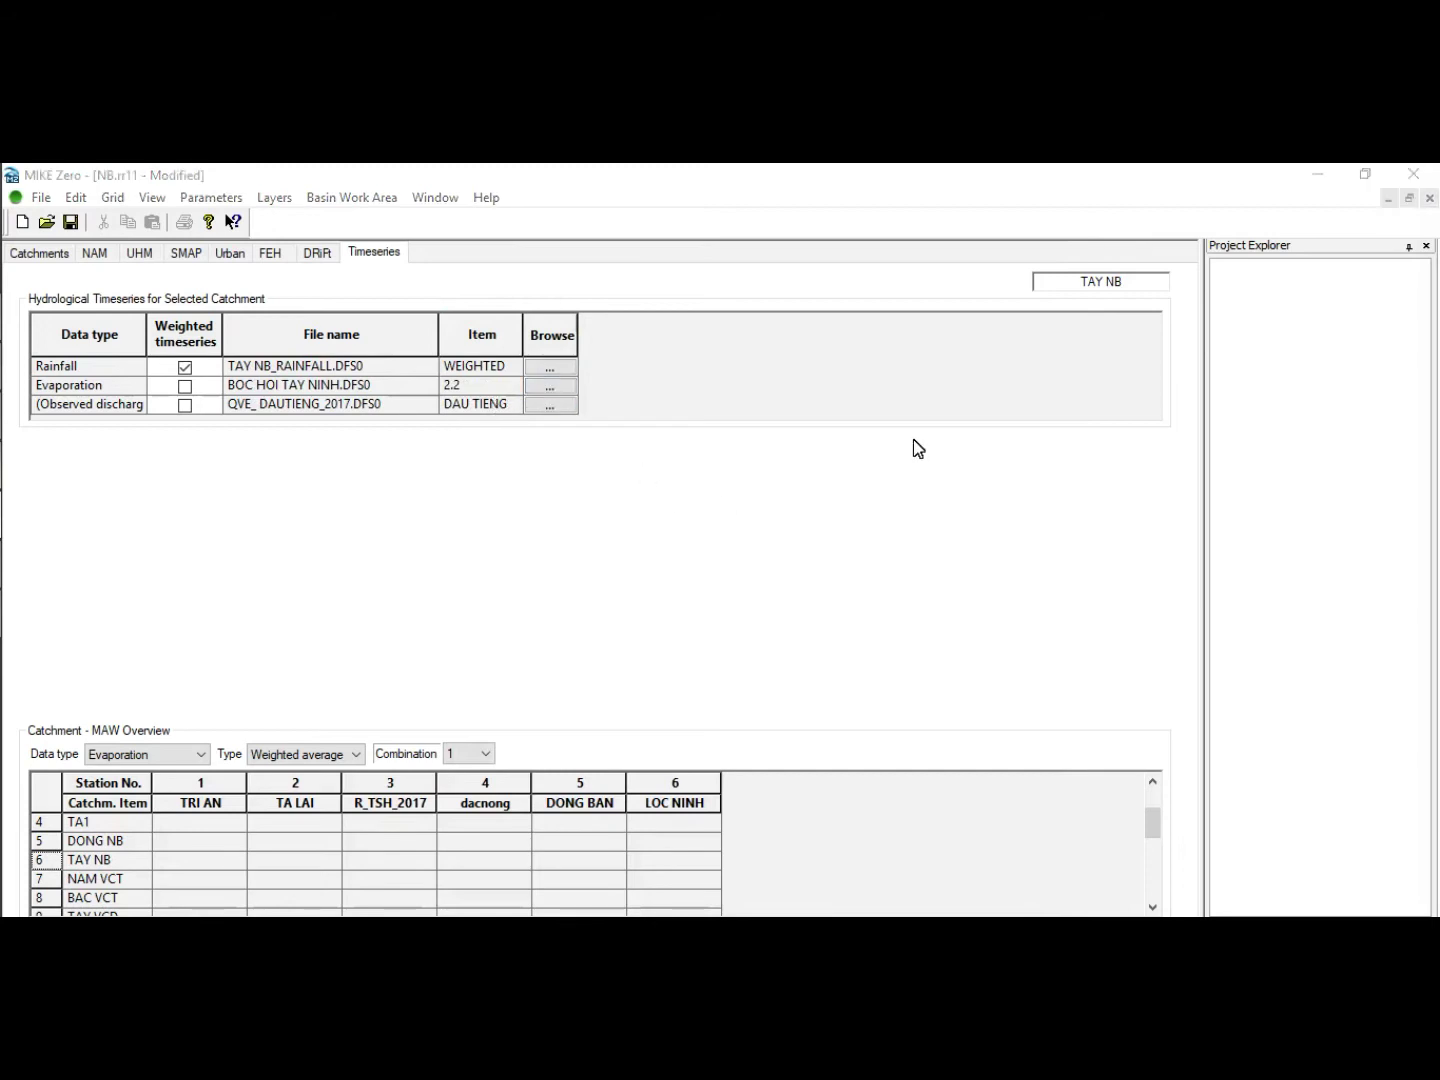
pyautogui.click(872, 436)
pyautogui.moveTo(953, 361); pyautogui.dragTo(951, 420)
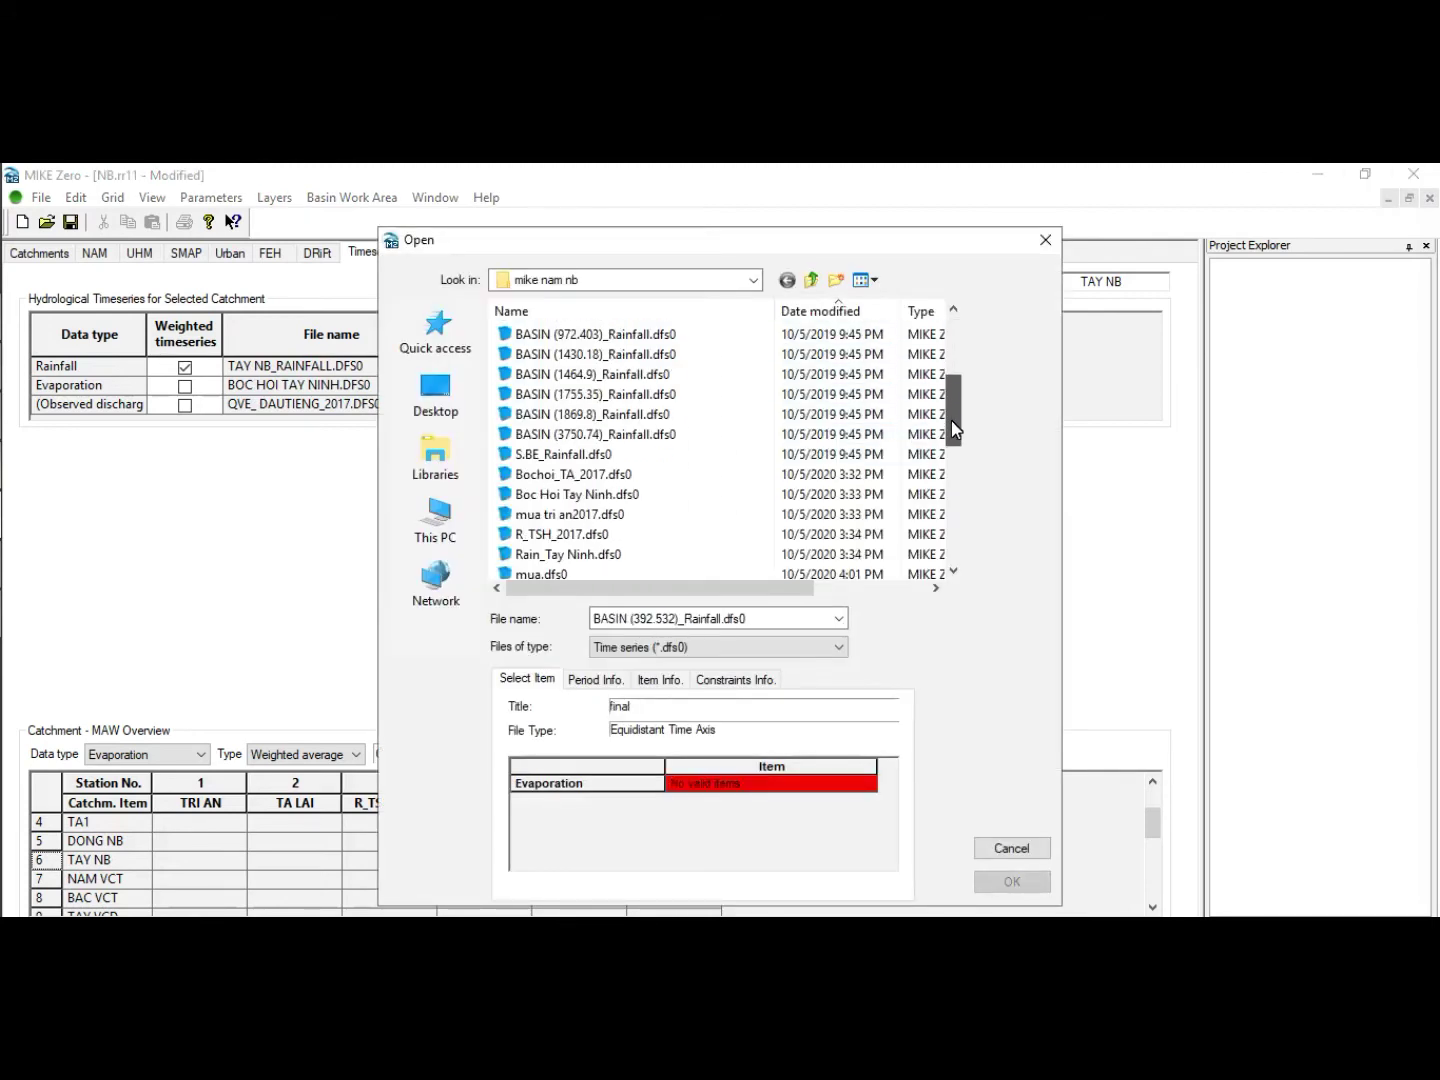
pyautogui.doubleClick(585, 497)
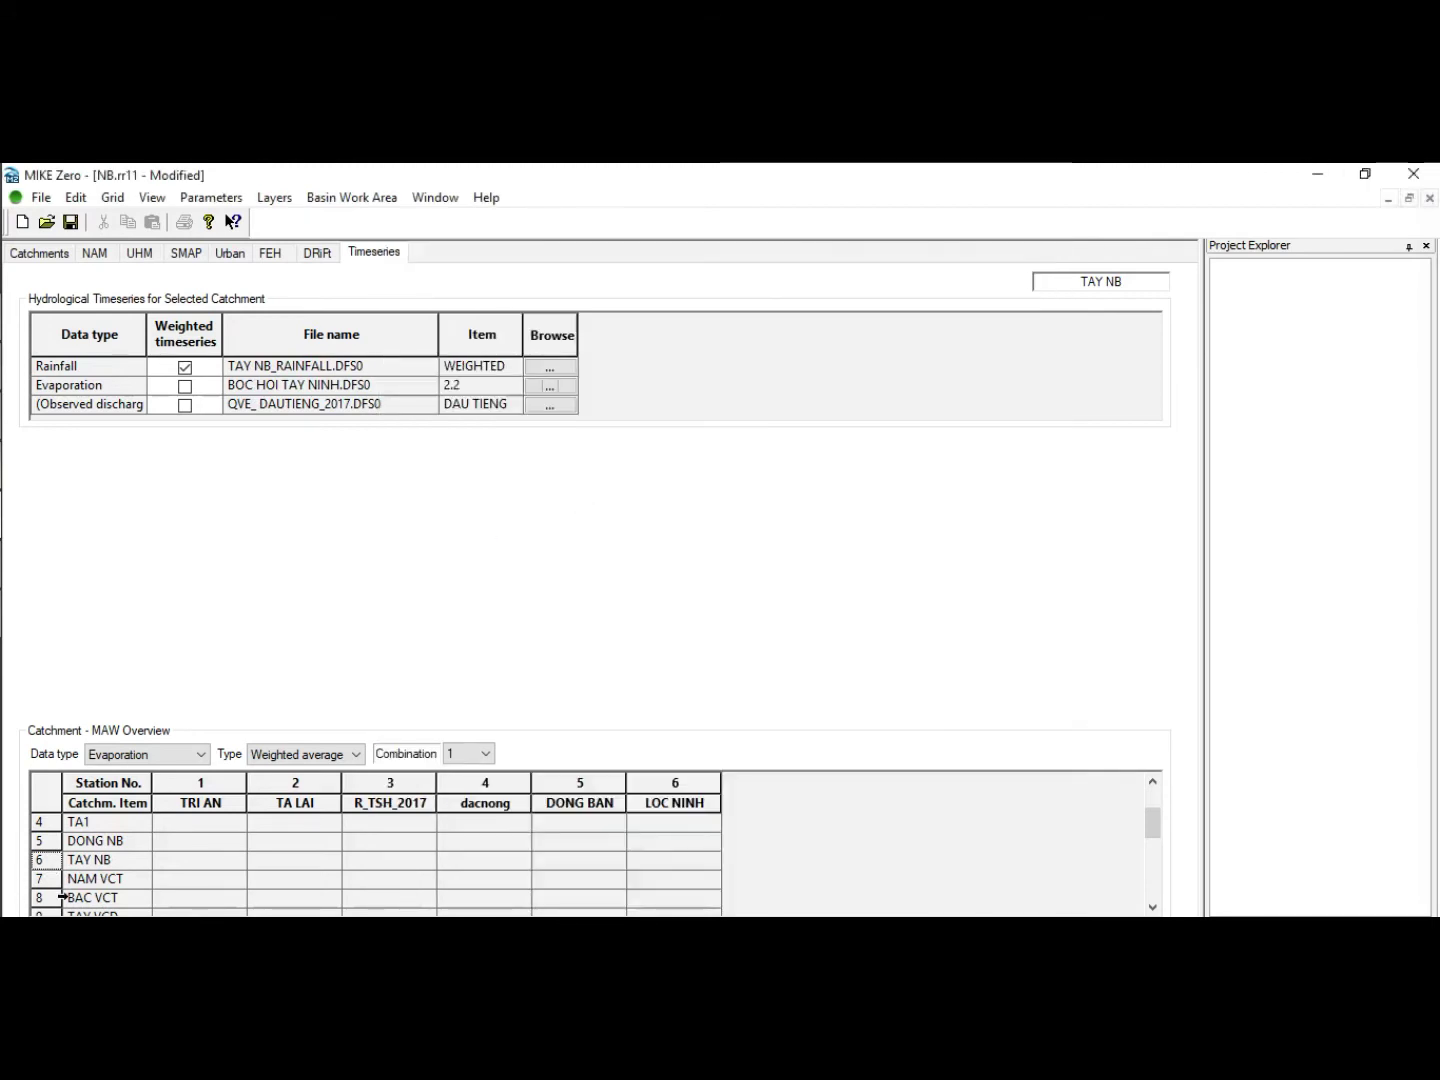
# Assign Boc Hoi Tay Ninh.dfs0 as the evaporation time series of catchment NAM VCT.
pyautogui.press('Down')
pyautogui.press('space')
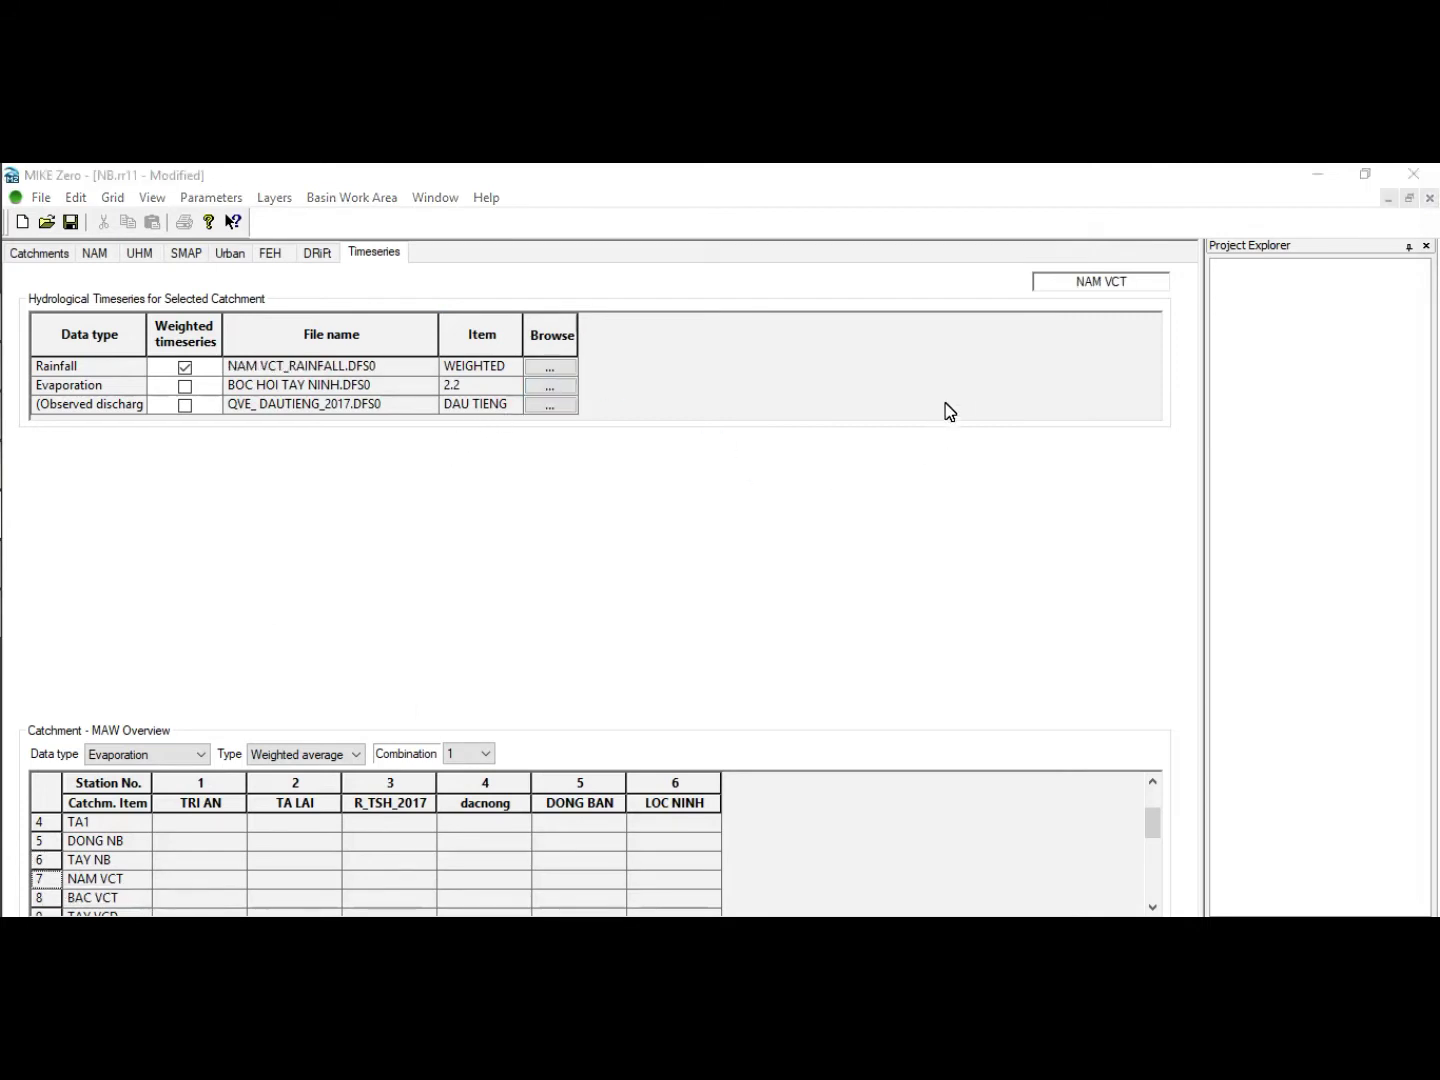
pyautogui.click(920, 455)
pyautogui.moveTo(952, 397); pyautogui.dragTo(954, 440)
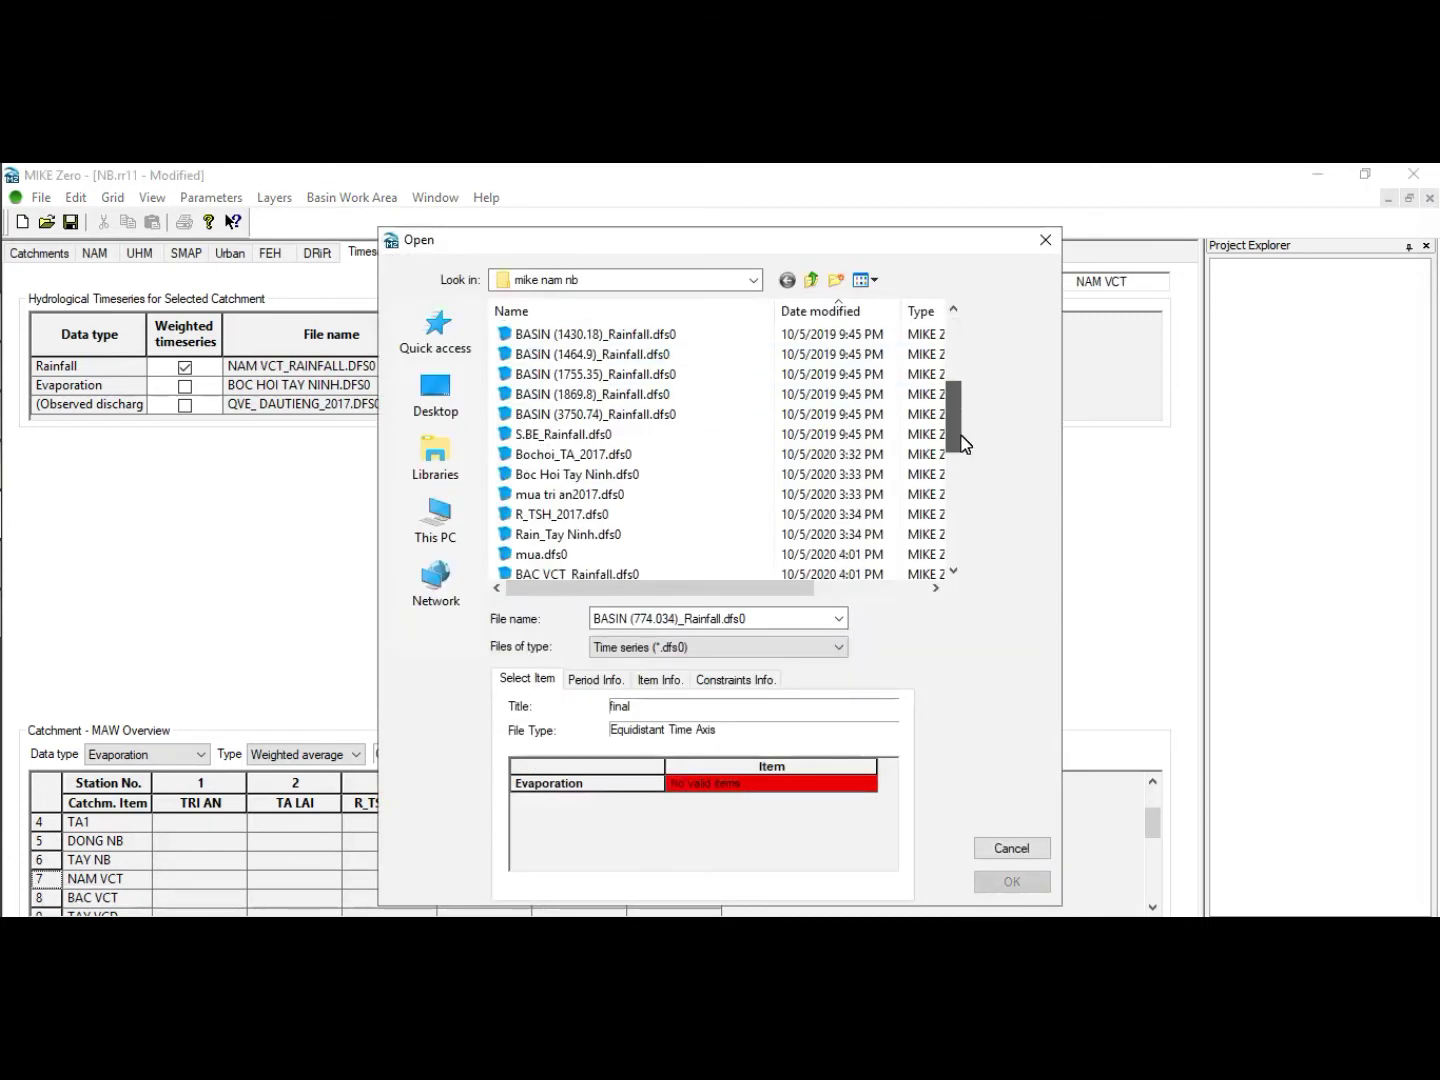
pyautogui.doubleClick(653, 476)
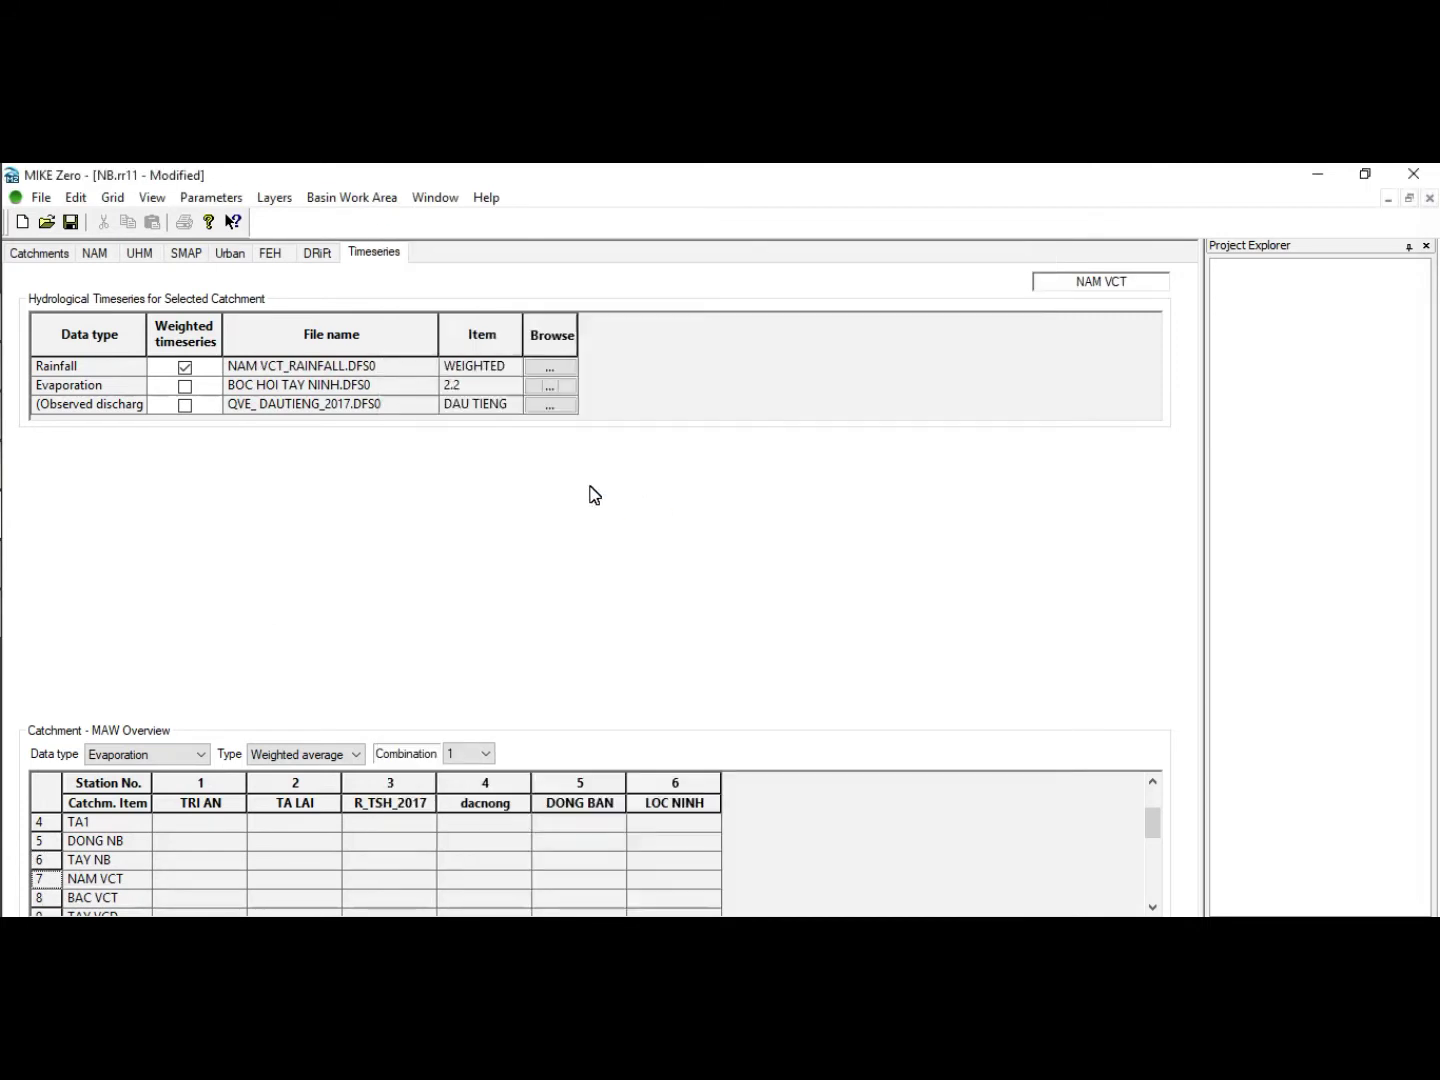
# Assign Boc Hoi Tay Ninh.dfs0 as the evaporation time series of catchment BAC VCT.
pyautogui.click(72, 897)
pyautogui.press('space')
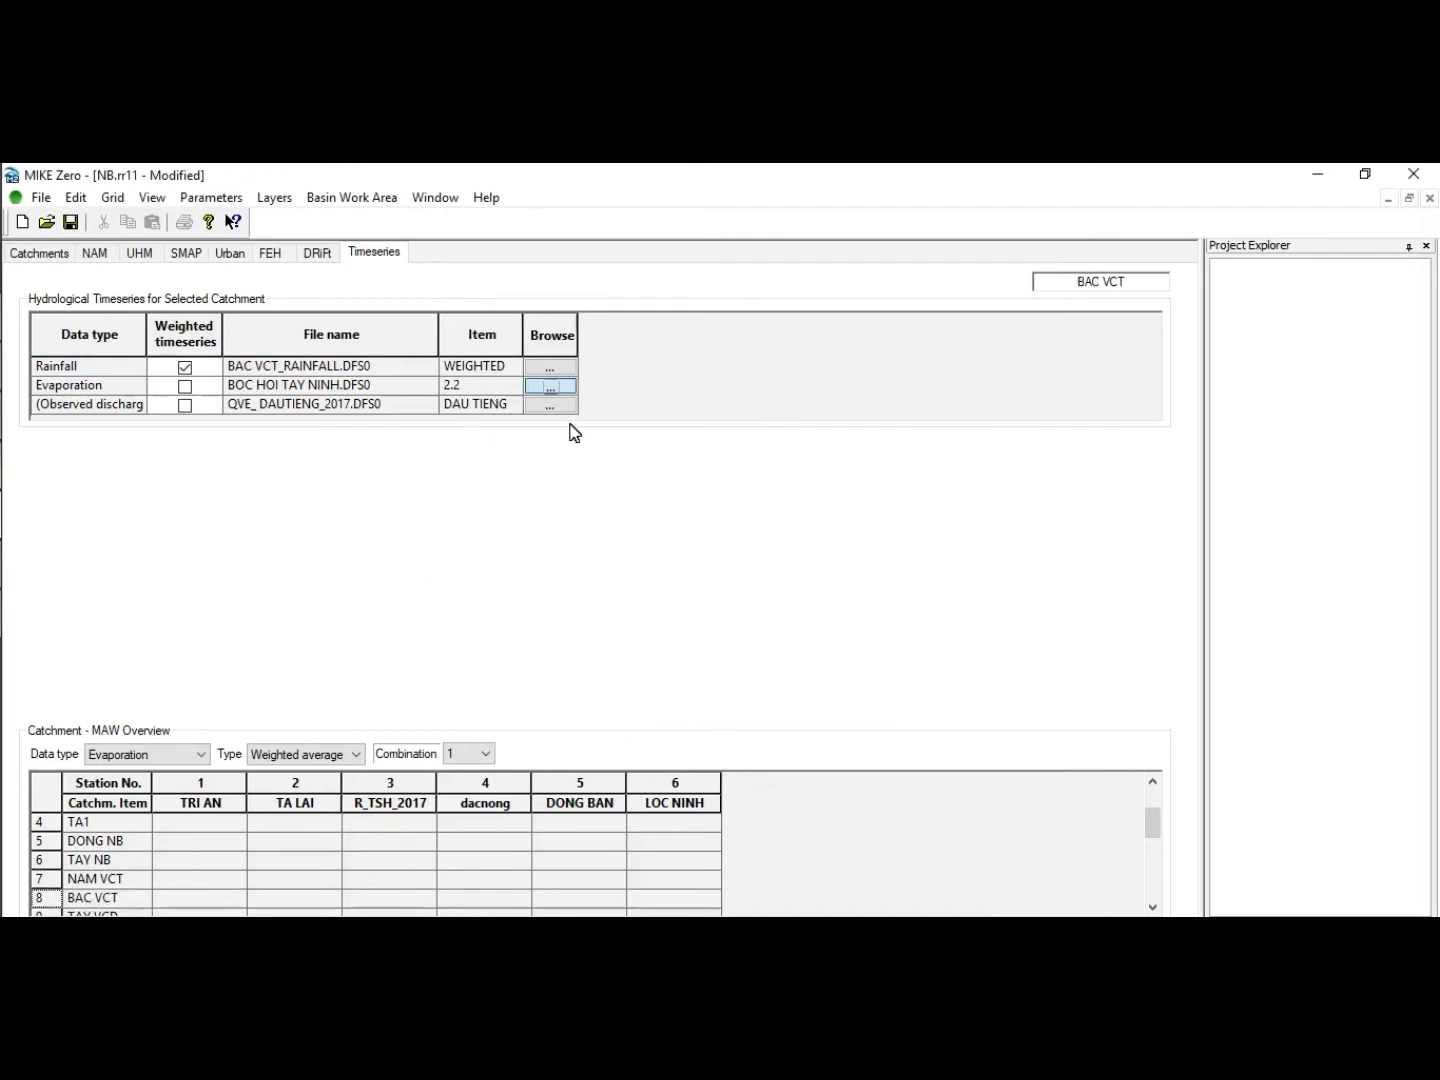
pyautogui.click(709, 514)
pyautogui.click(712, 481)
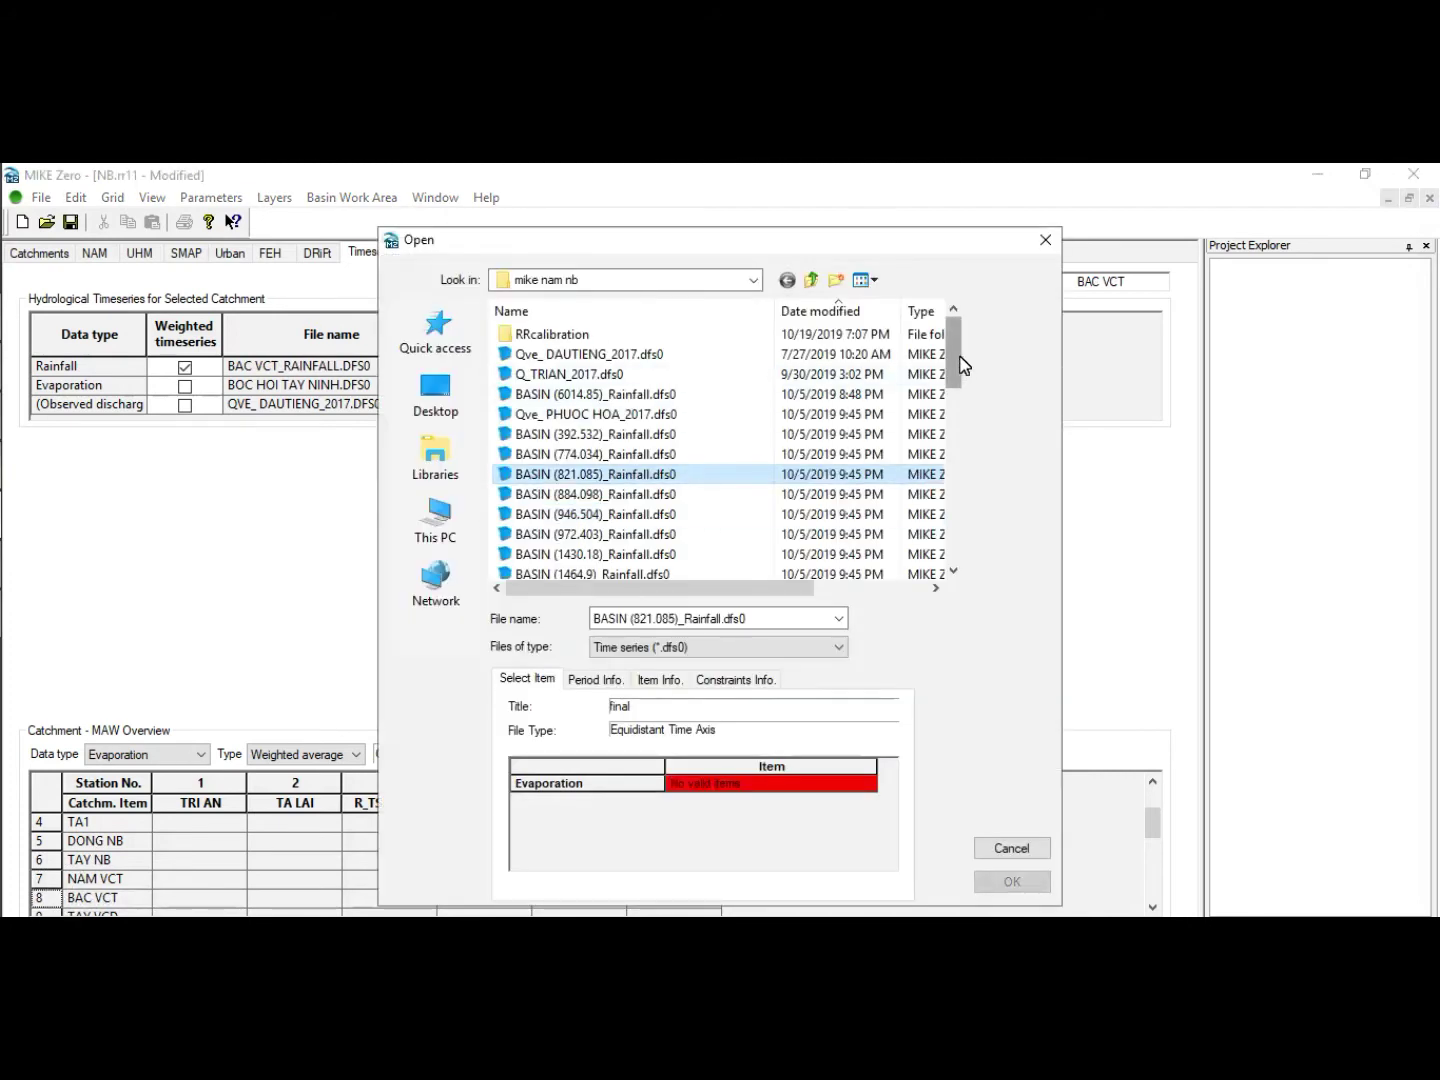
pyautogui.click(955, 419)
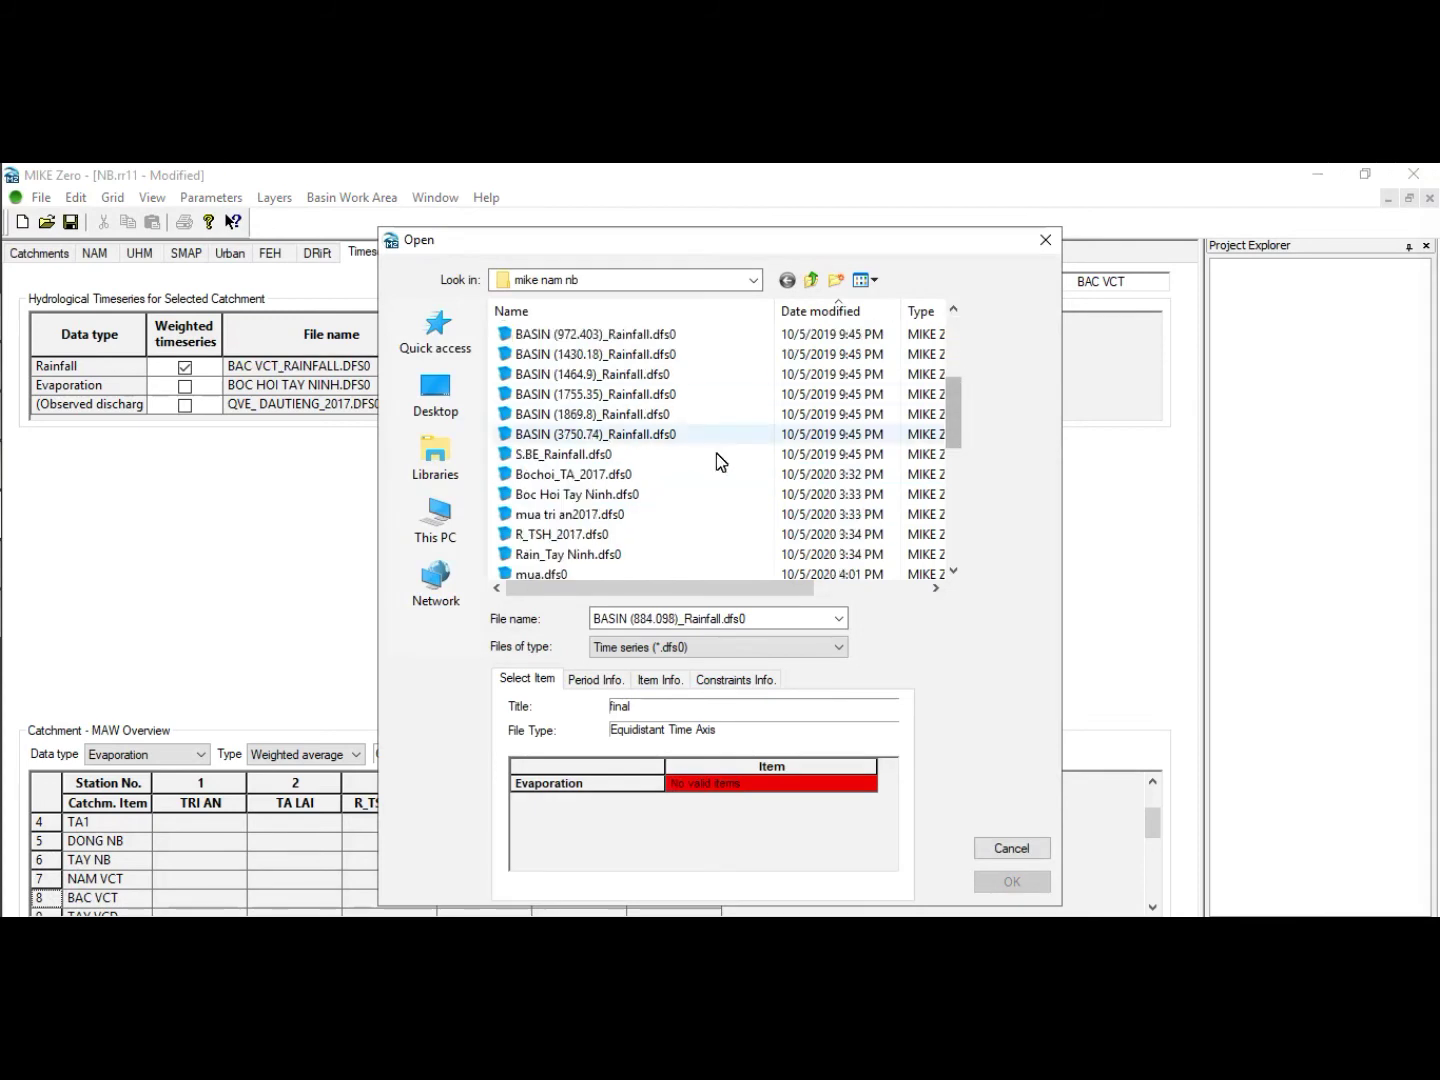
pyautogui.click(562, 498)
pyautogui.doubleClick(562, 497)
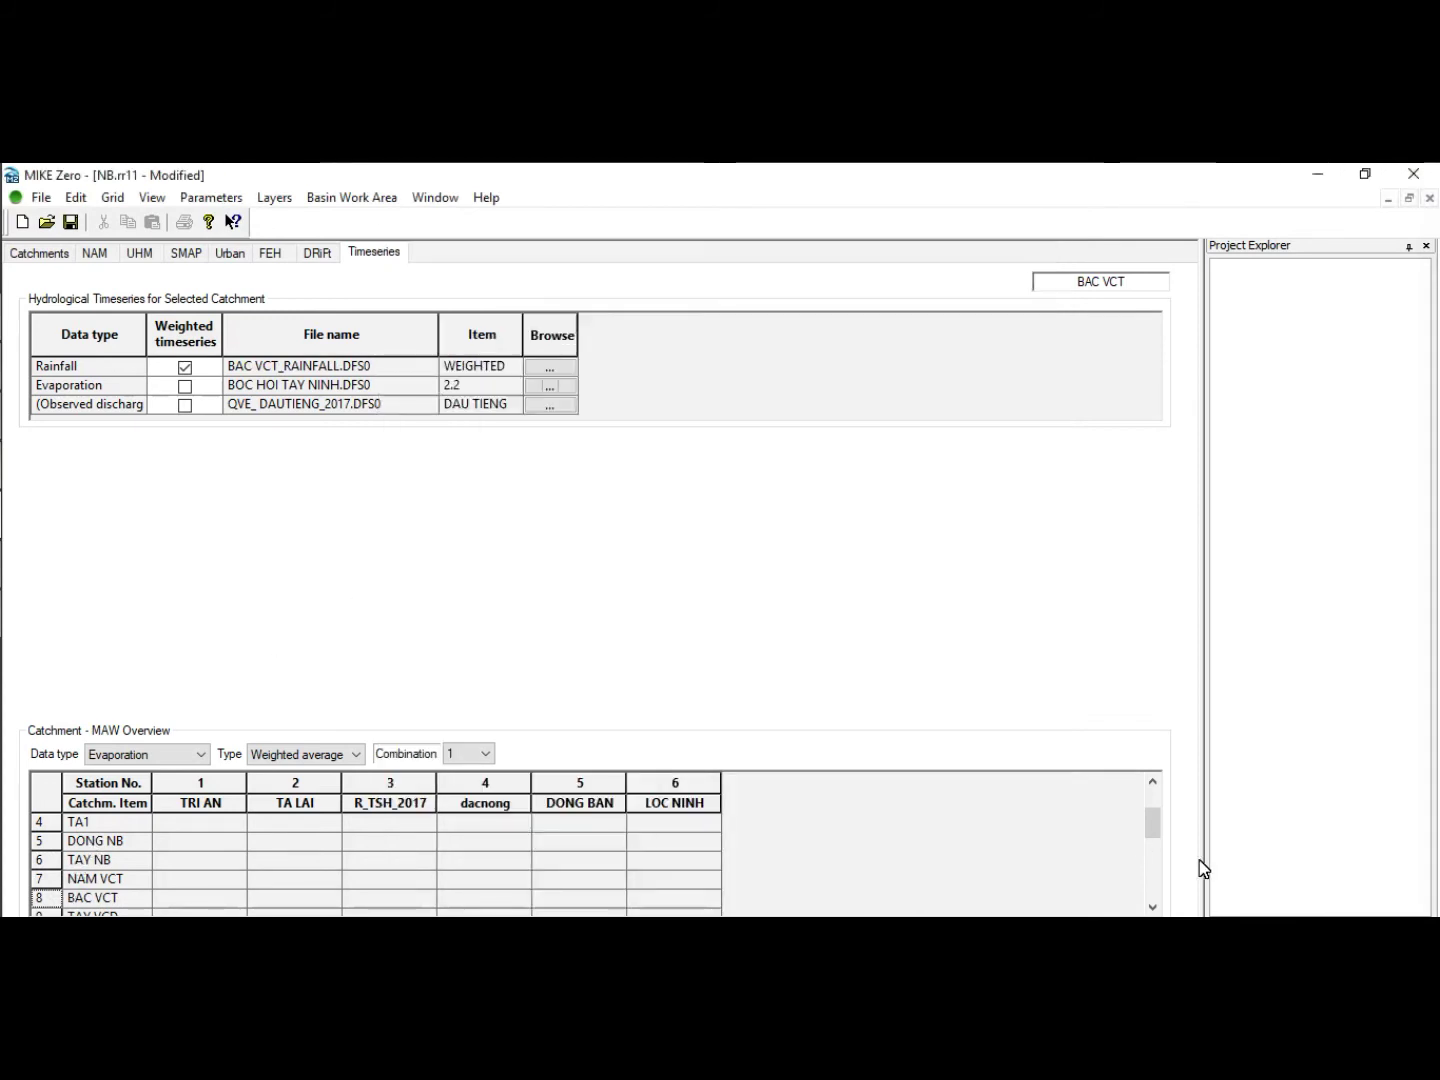
# Assign Boc Hoi Tay Ninh.dfs0 as the evaporation time series of catchment TAY VCD.
pyautogui.click(1152, 907)
pyautogui.click(1152, 907)
pyautogui.click(1152, 906)
pyautogui.click(1153, 907)
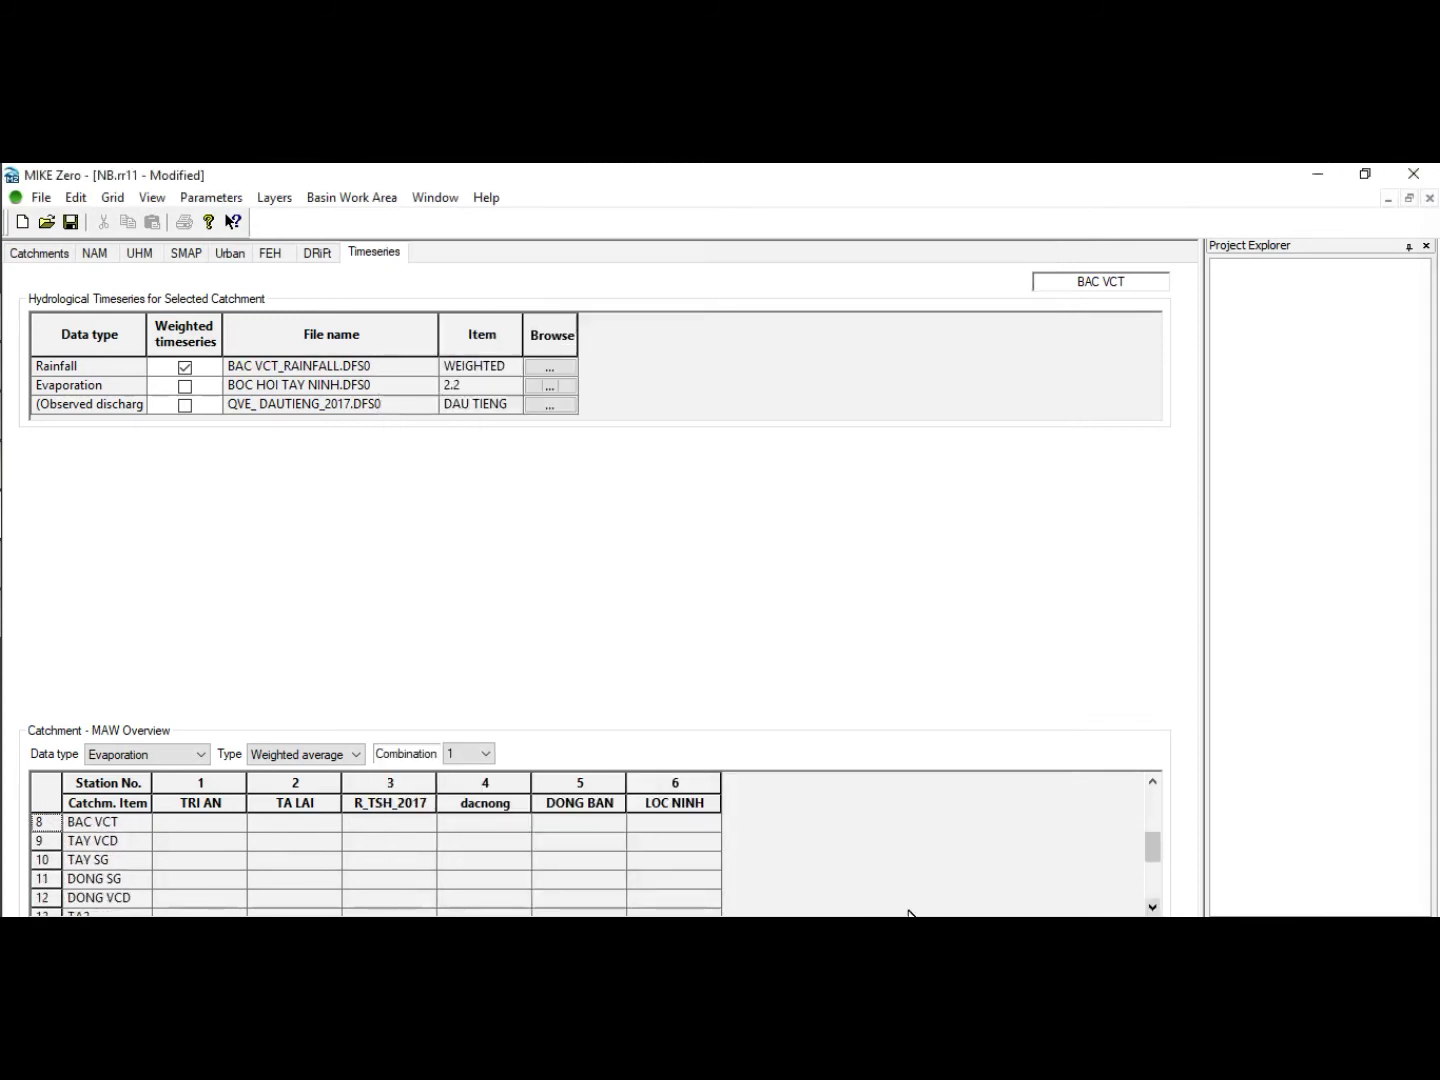
pyautogui.click(45, 840)
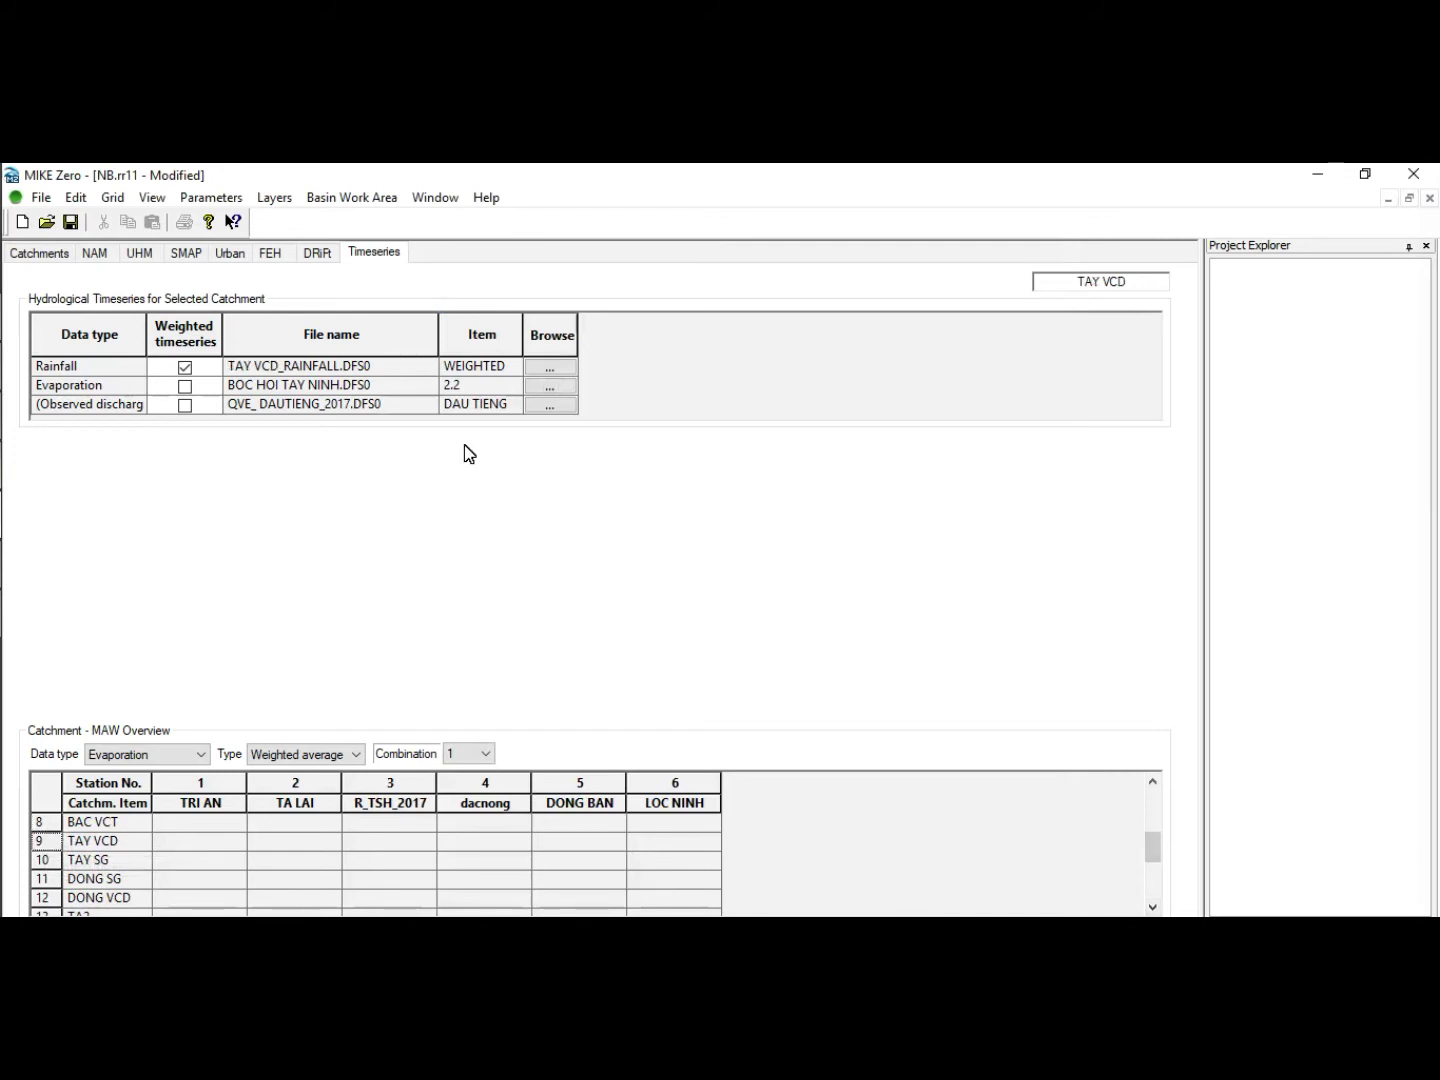
pyautogui.click(550, 385)
pyautogui.click(633, 476)
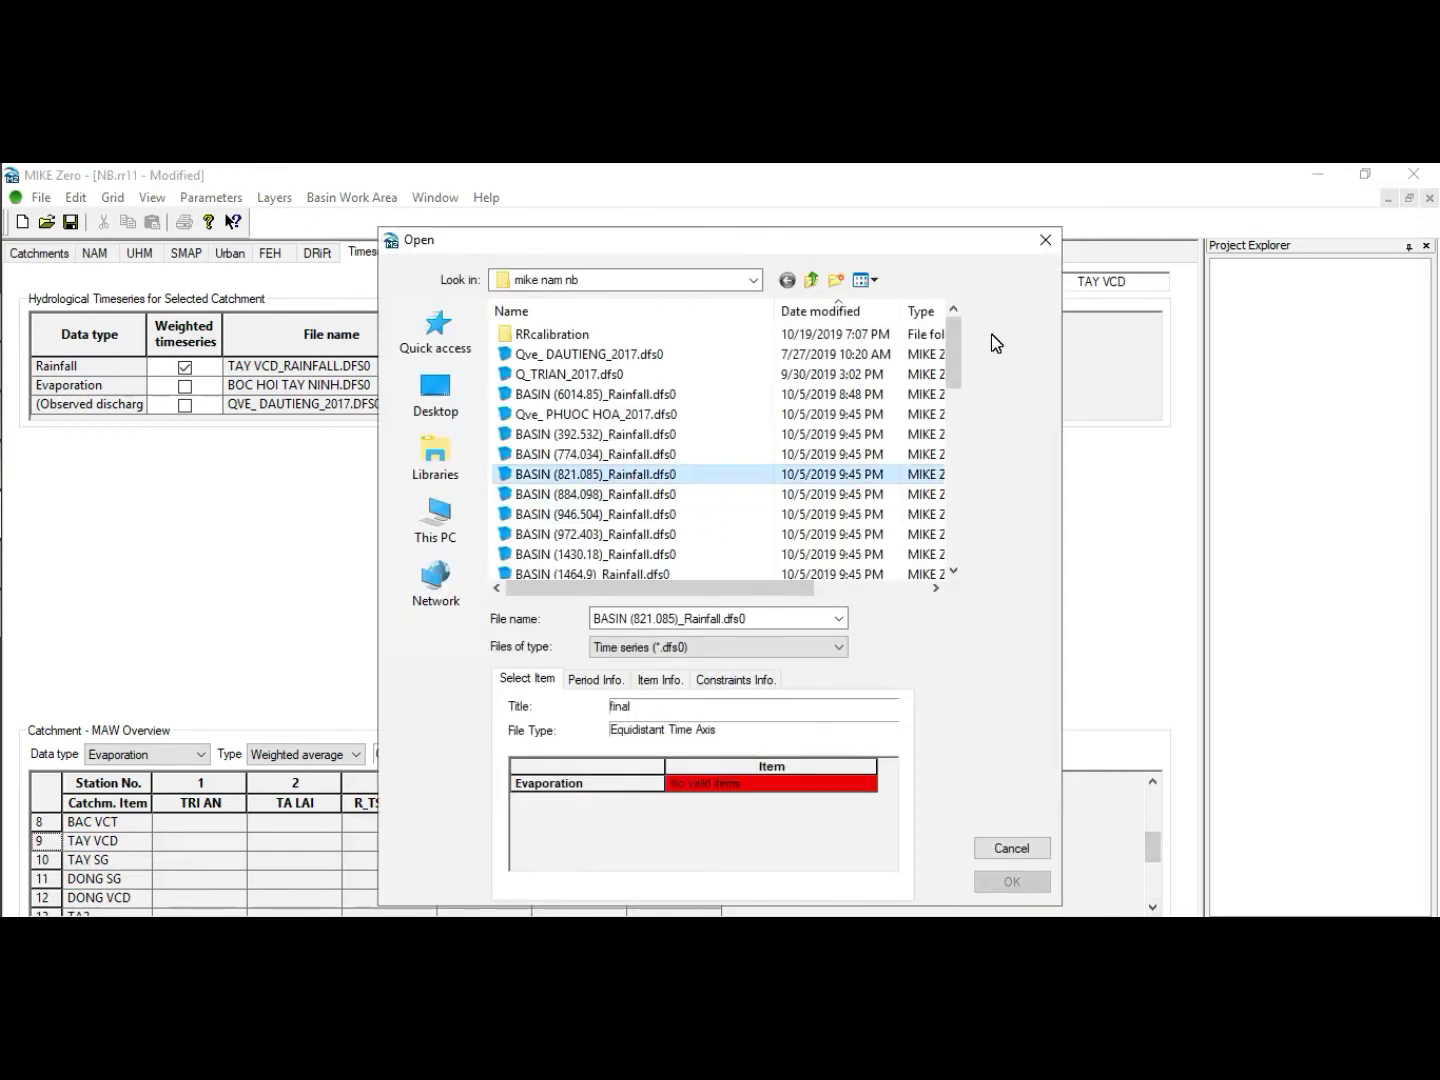
pyautogui.moveTo(963, 361); pyautogui.dragTo(963, 425)
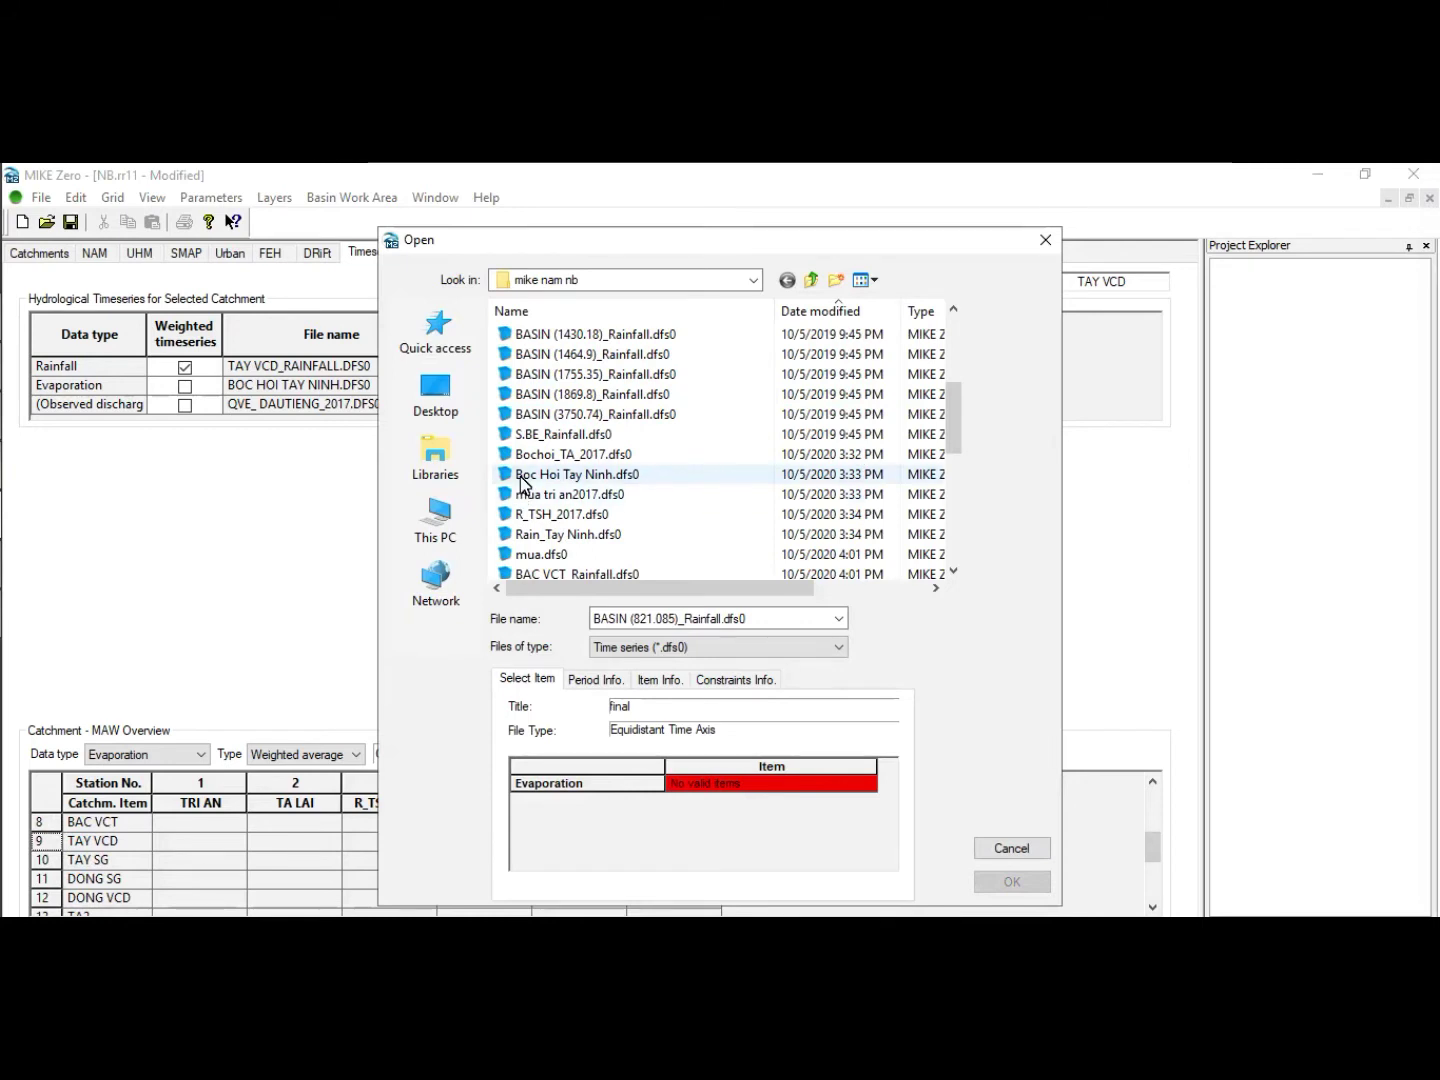
pyautogui.doubleClick(520, 476)
# Assign Boc Hoi Tay Ninh.dfs0 as the evaporation time series of catchment TAY SG.
pyautogui.click(46, 859)
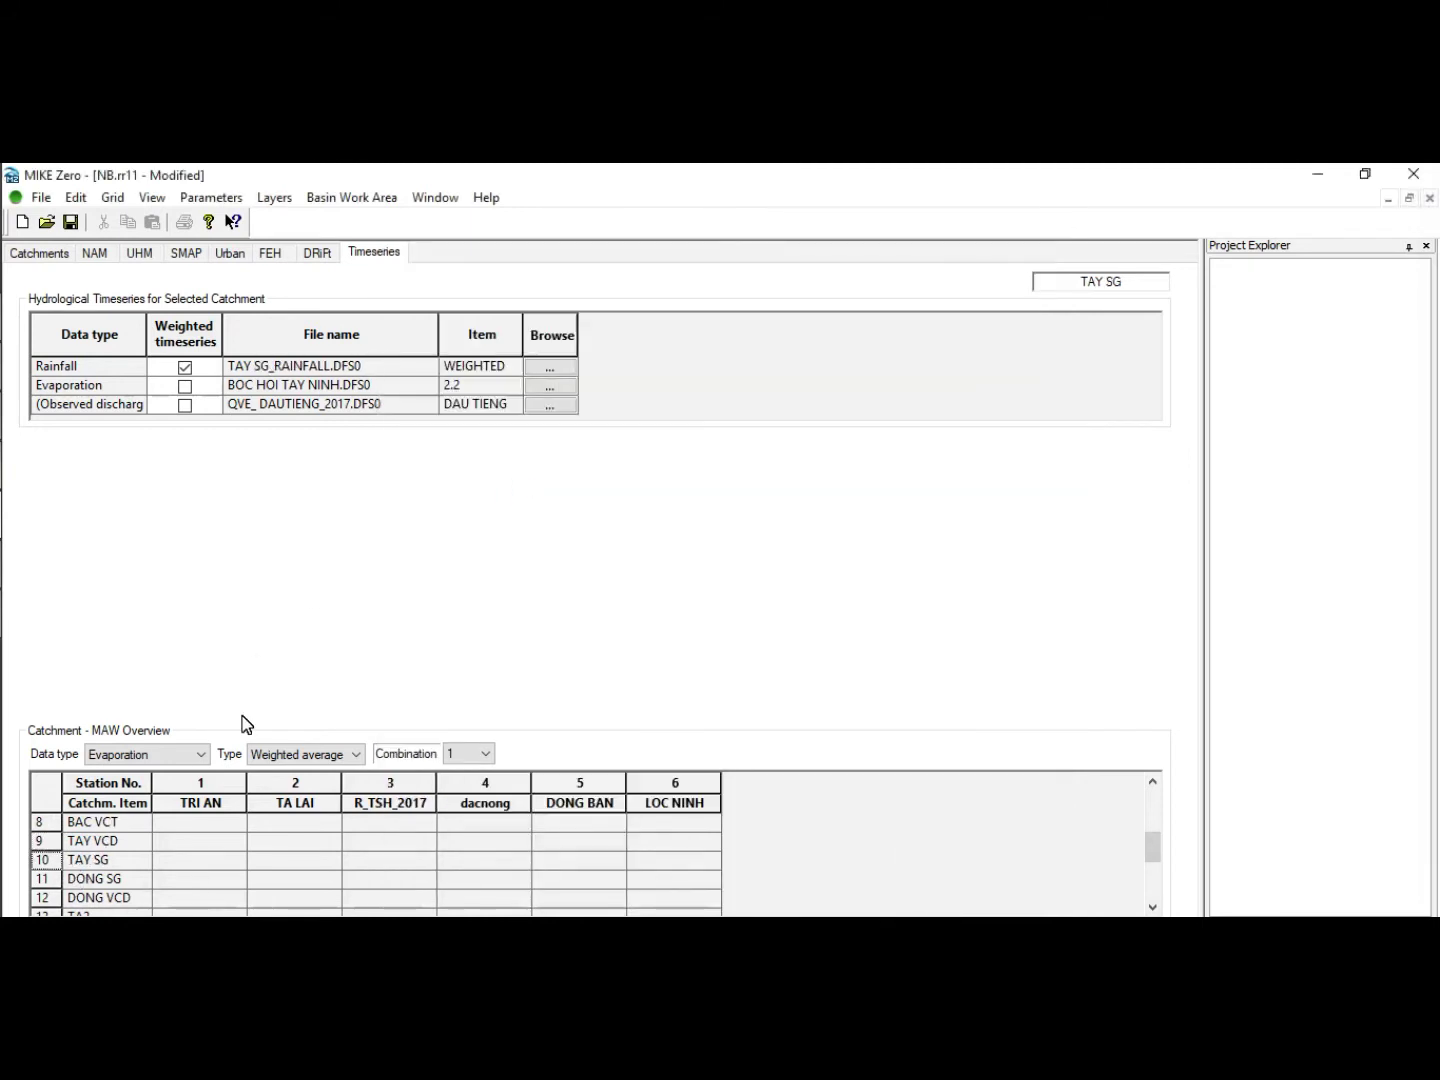
pyautogui.click(550, 386)
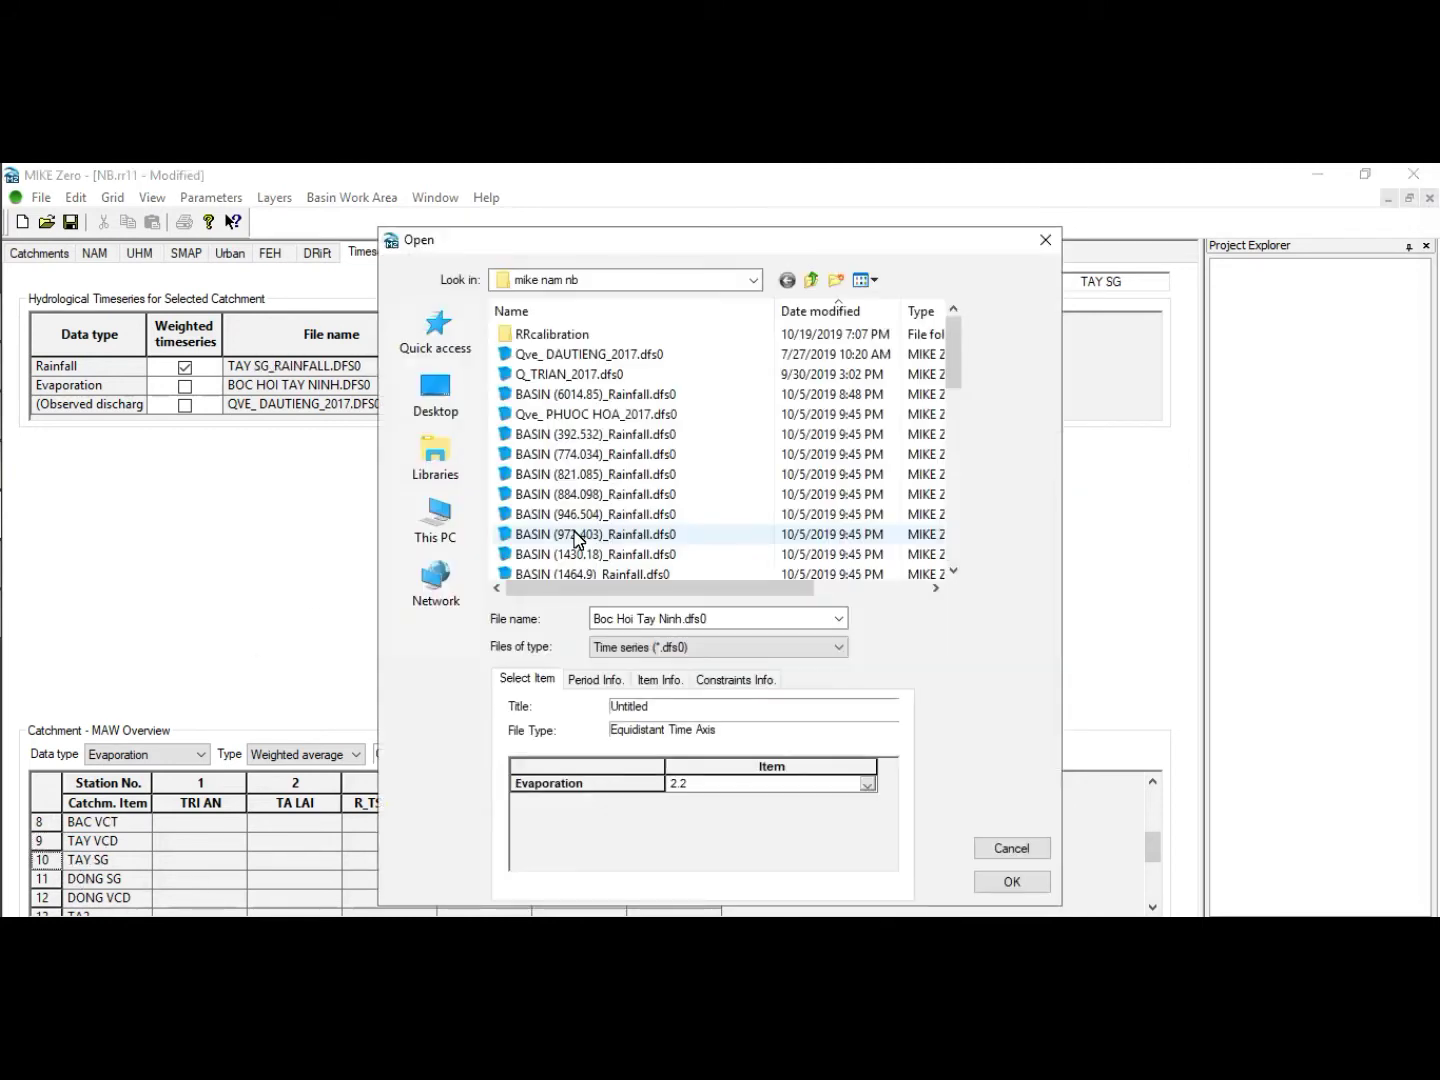
pyautogui.click(640, 535)
pyautogui.moveTo(962, 363); pyautogui.dragTo(955, 410)
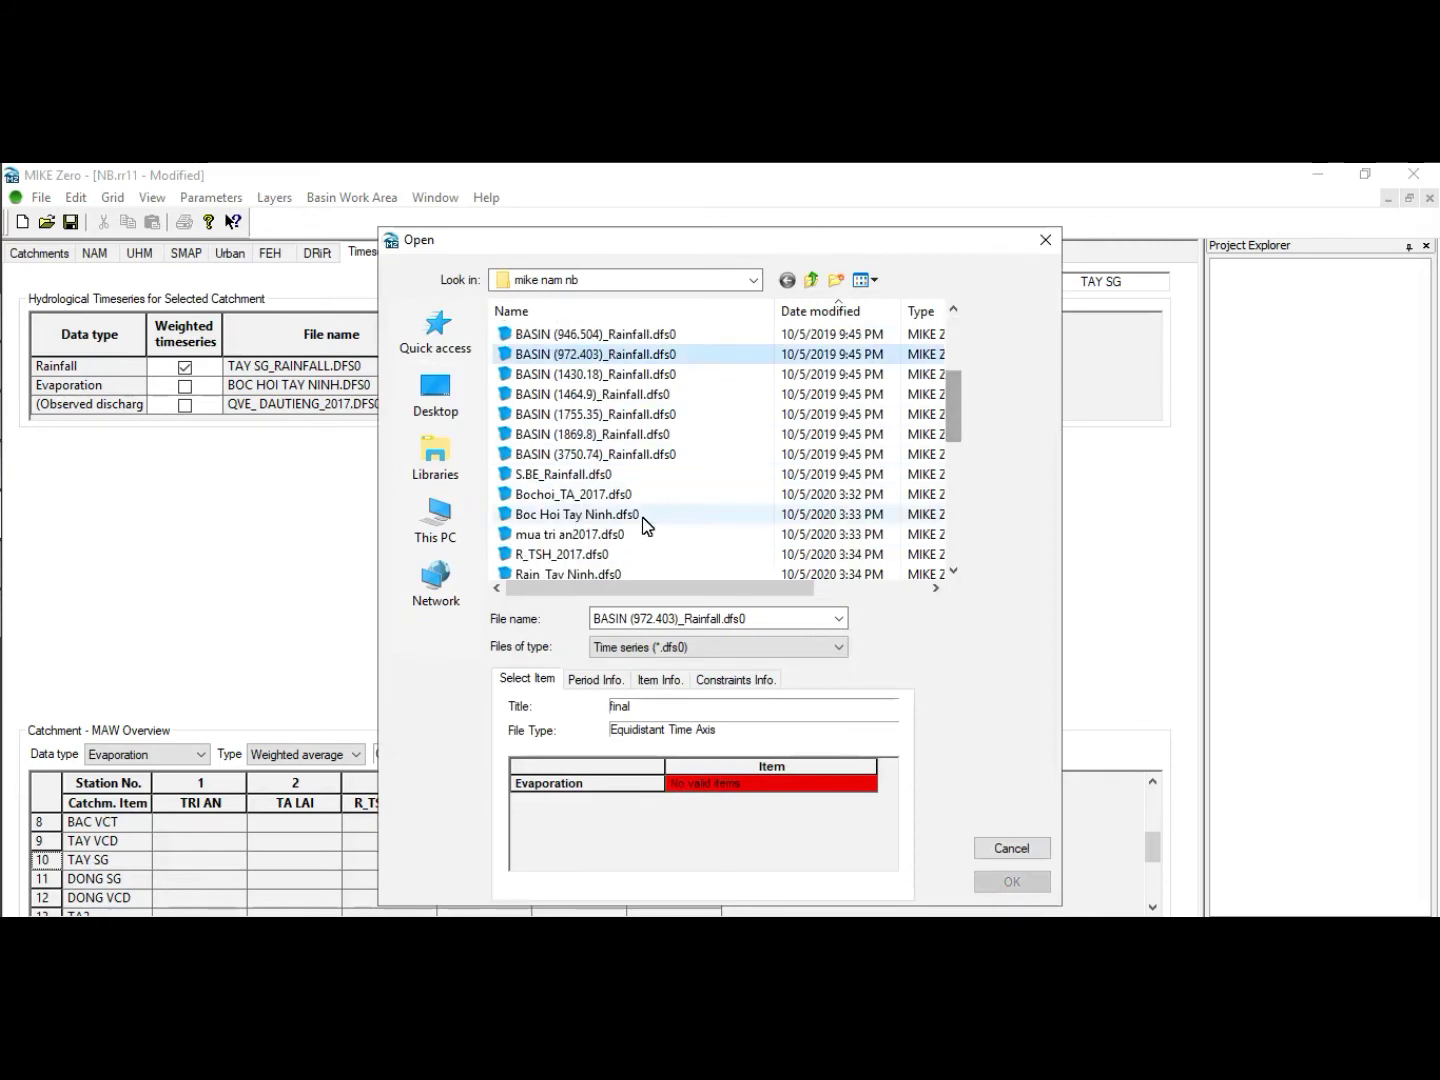
pyautogui.doubleClick(581, 517)
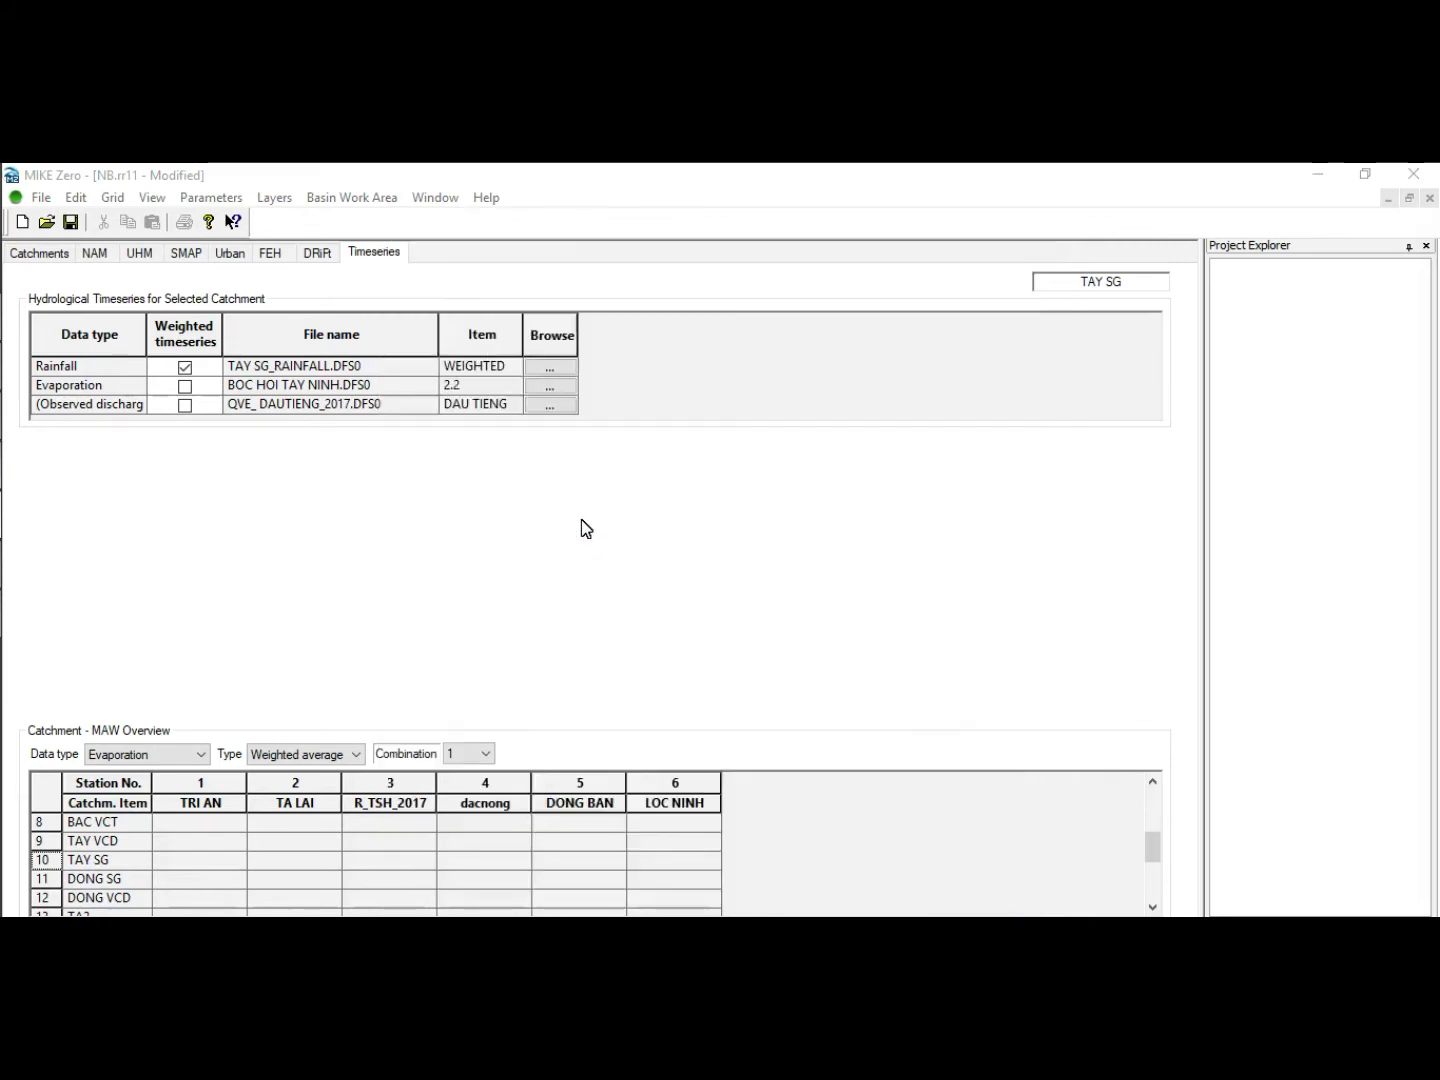
# Assign Boc Hoi Tay Ninh.dfs0 as the evaporation time series of catchment DONG SG.
pyautogui.click(50, 881)
pyautogui.click(550, 386)
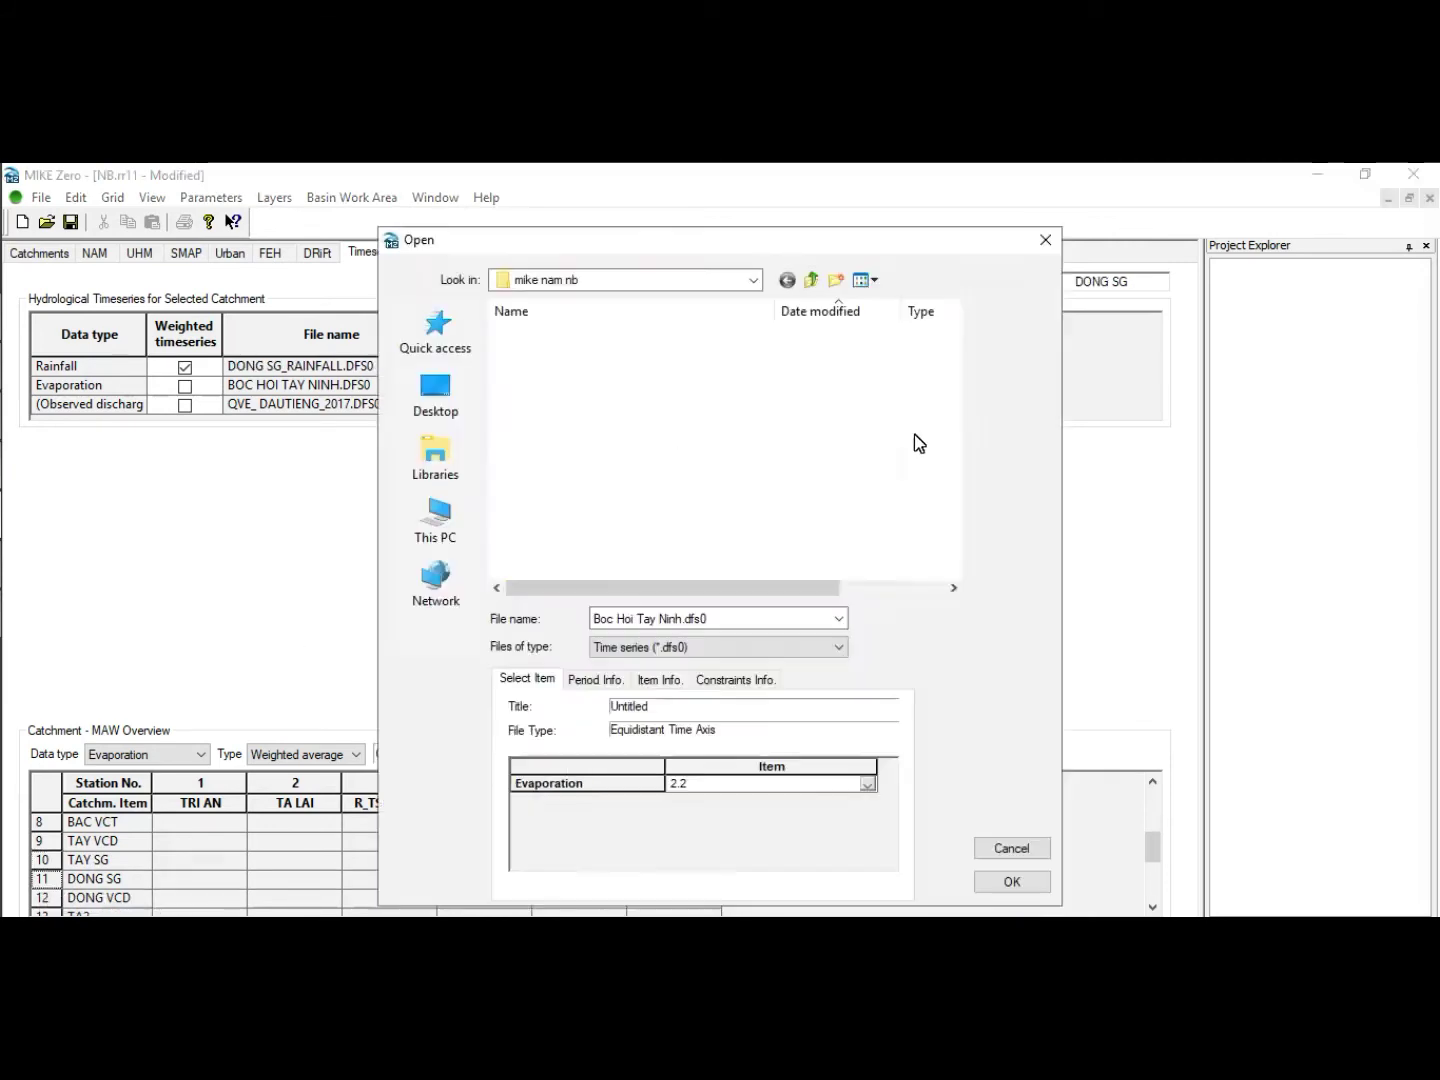
pyautogui.moveTo(950, 384); pyautogui.dragTo(957, 479)
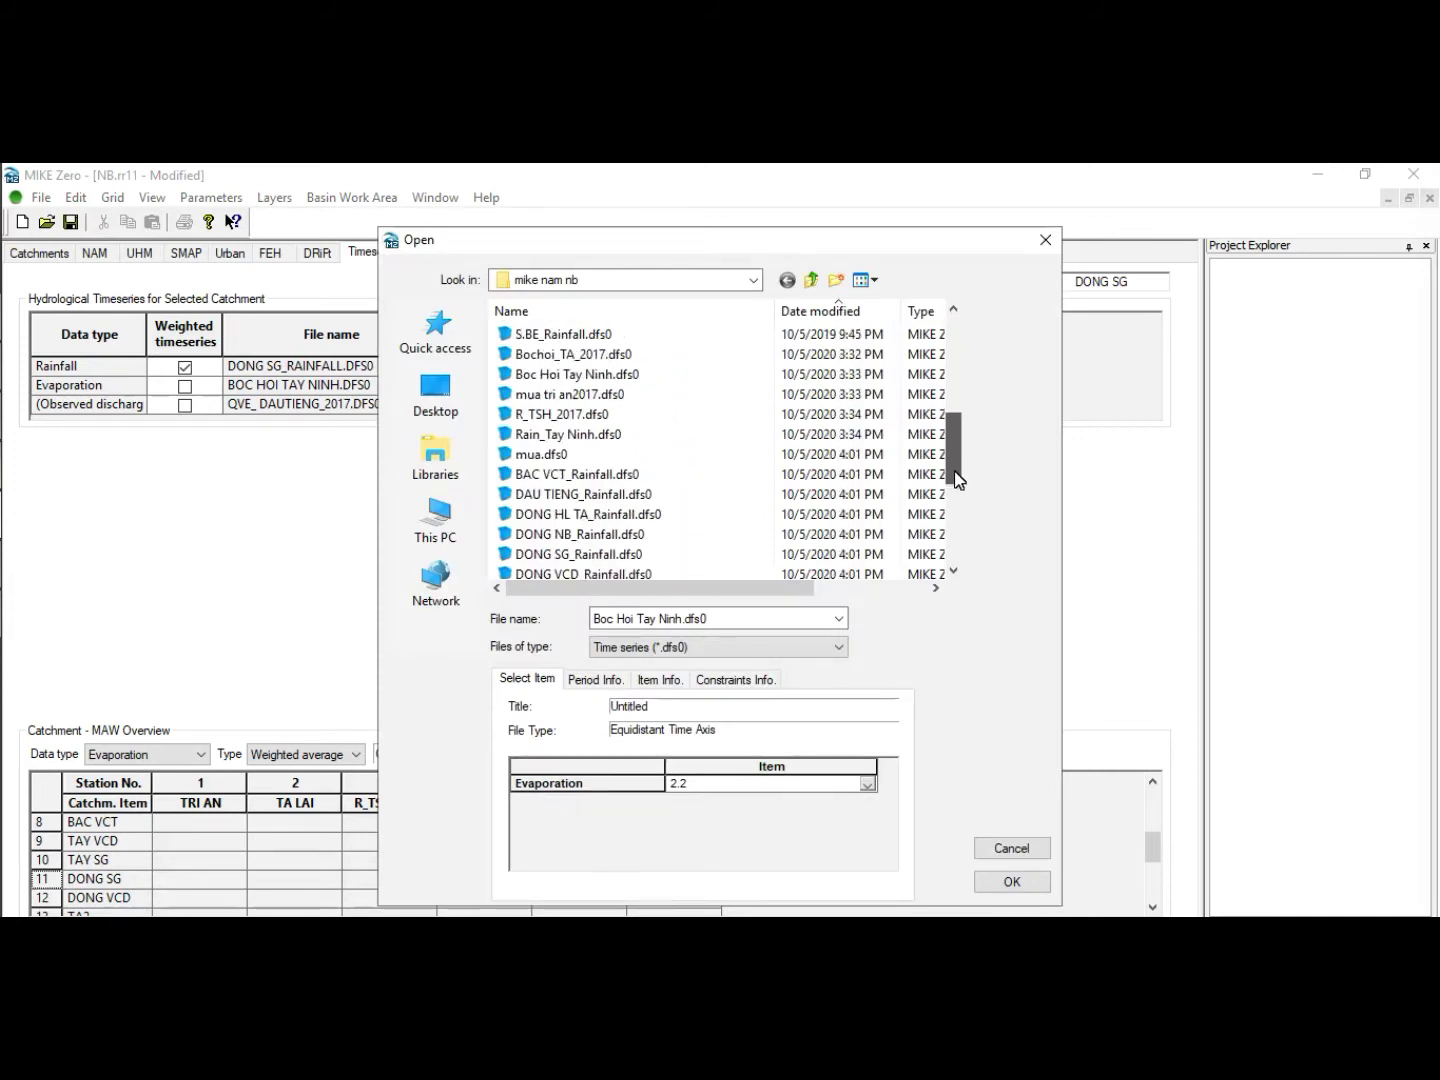
pyautogui.doubleClick(689, 374)
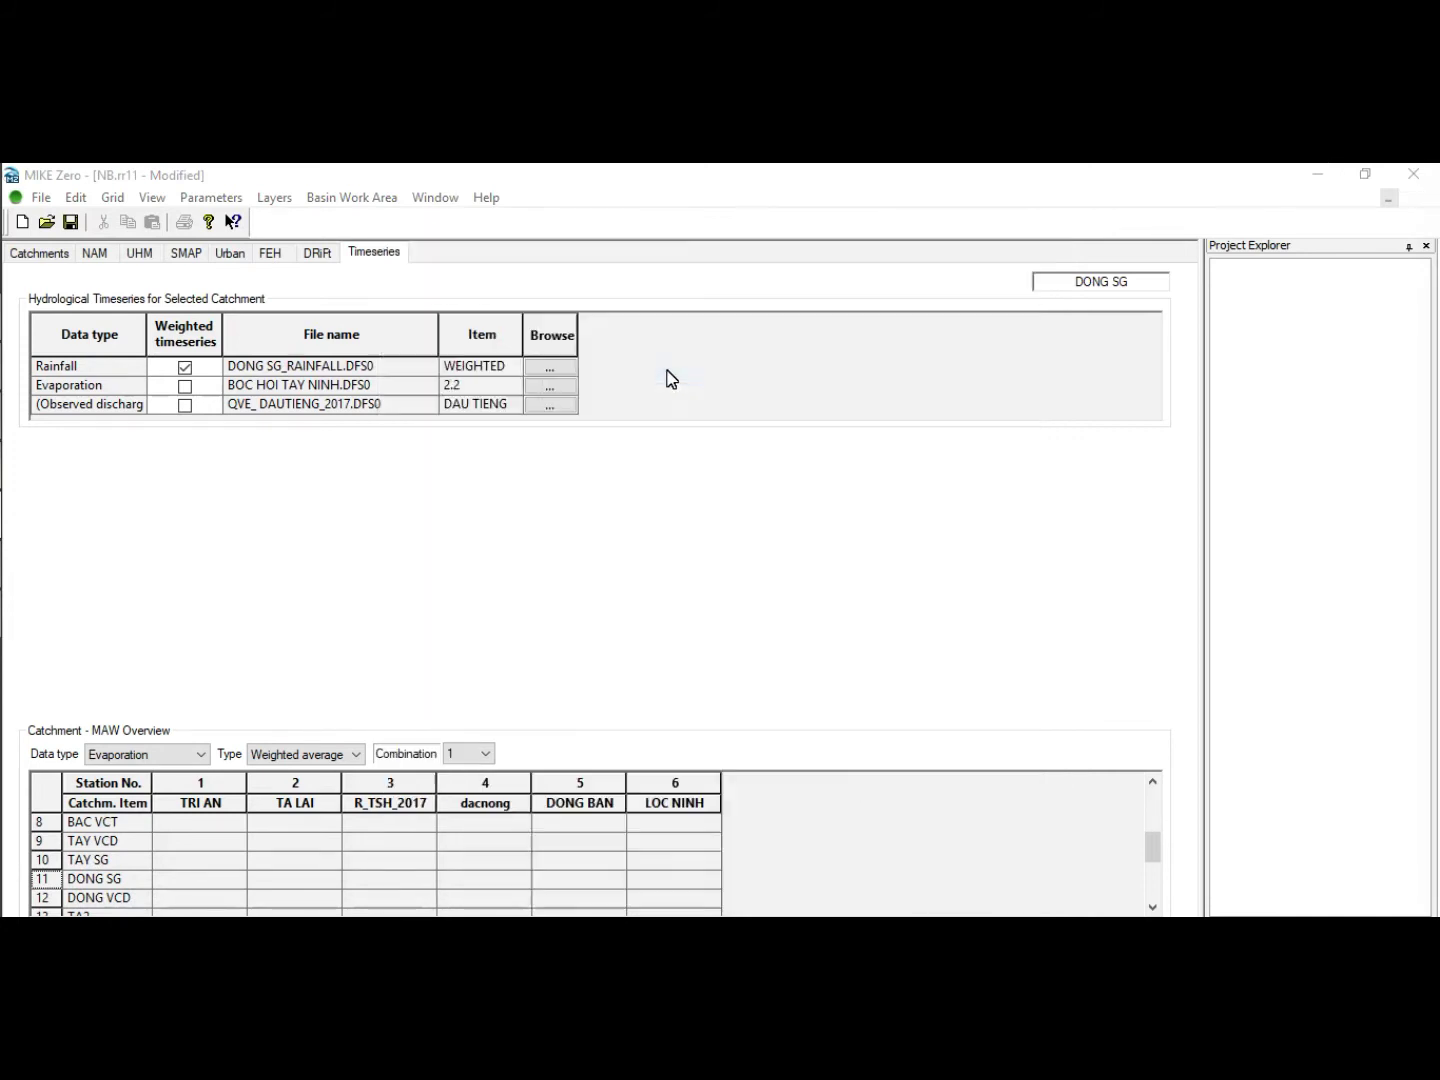
# Assign Boc Hoi Tay Ninh.dfs0 as the evaporation time series of catchment DONG VCD.
pyautogui.click(104, 896)
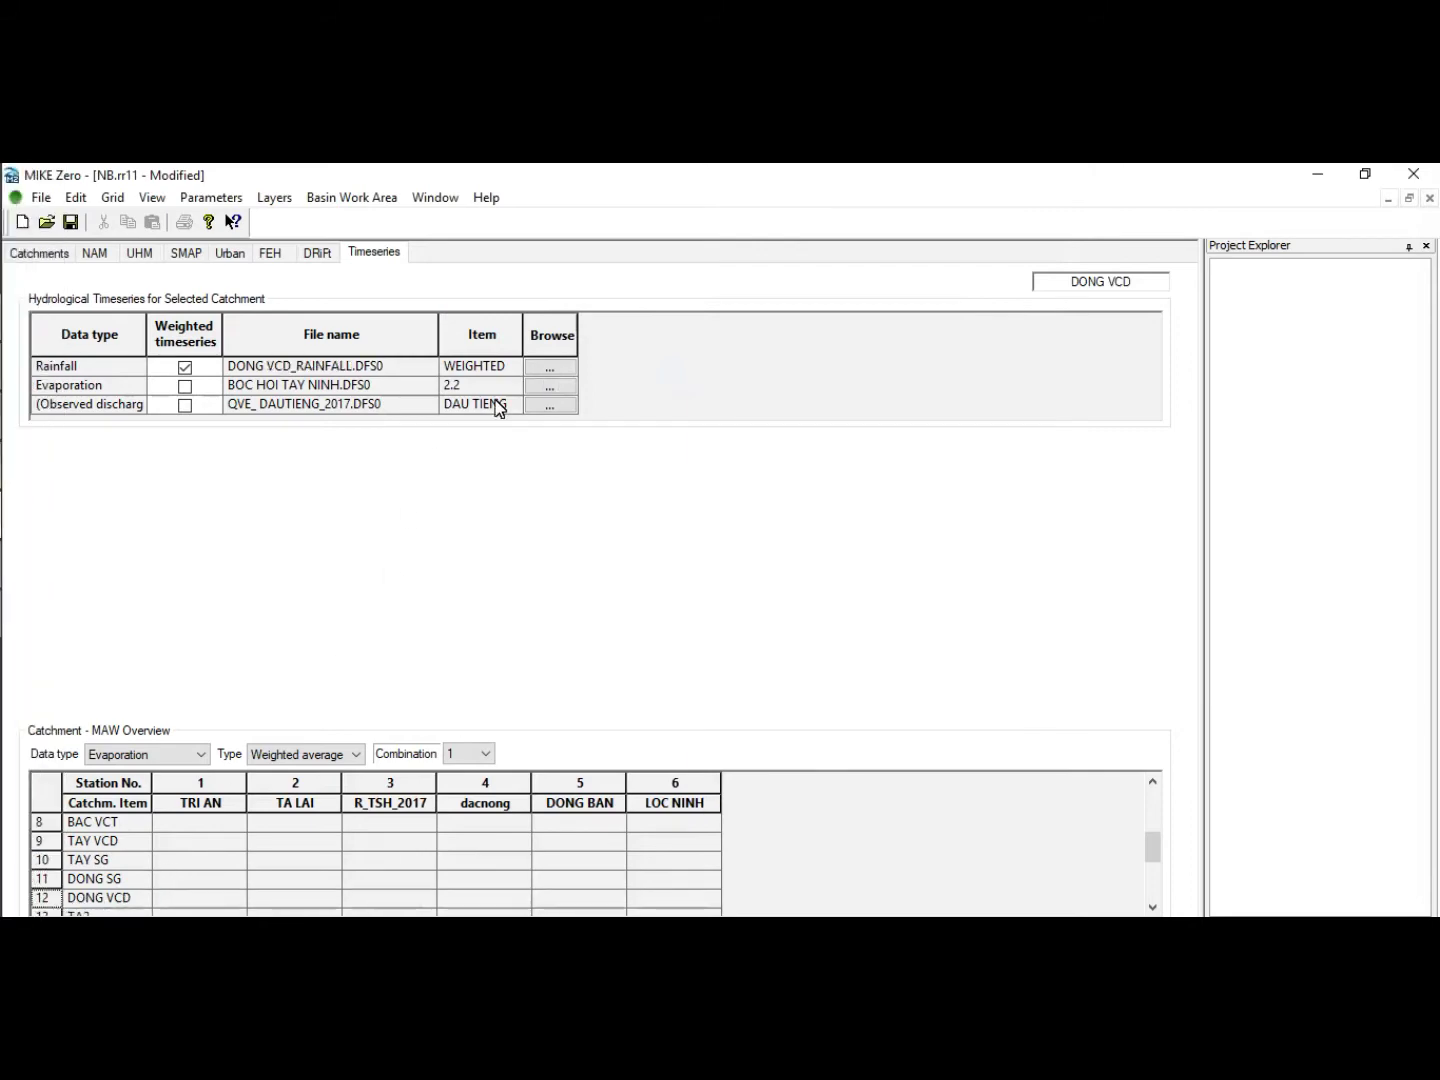
pyautogui.click(550, 387)
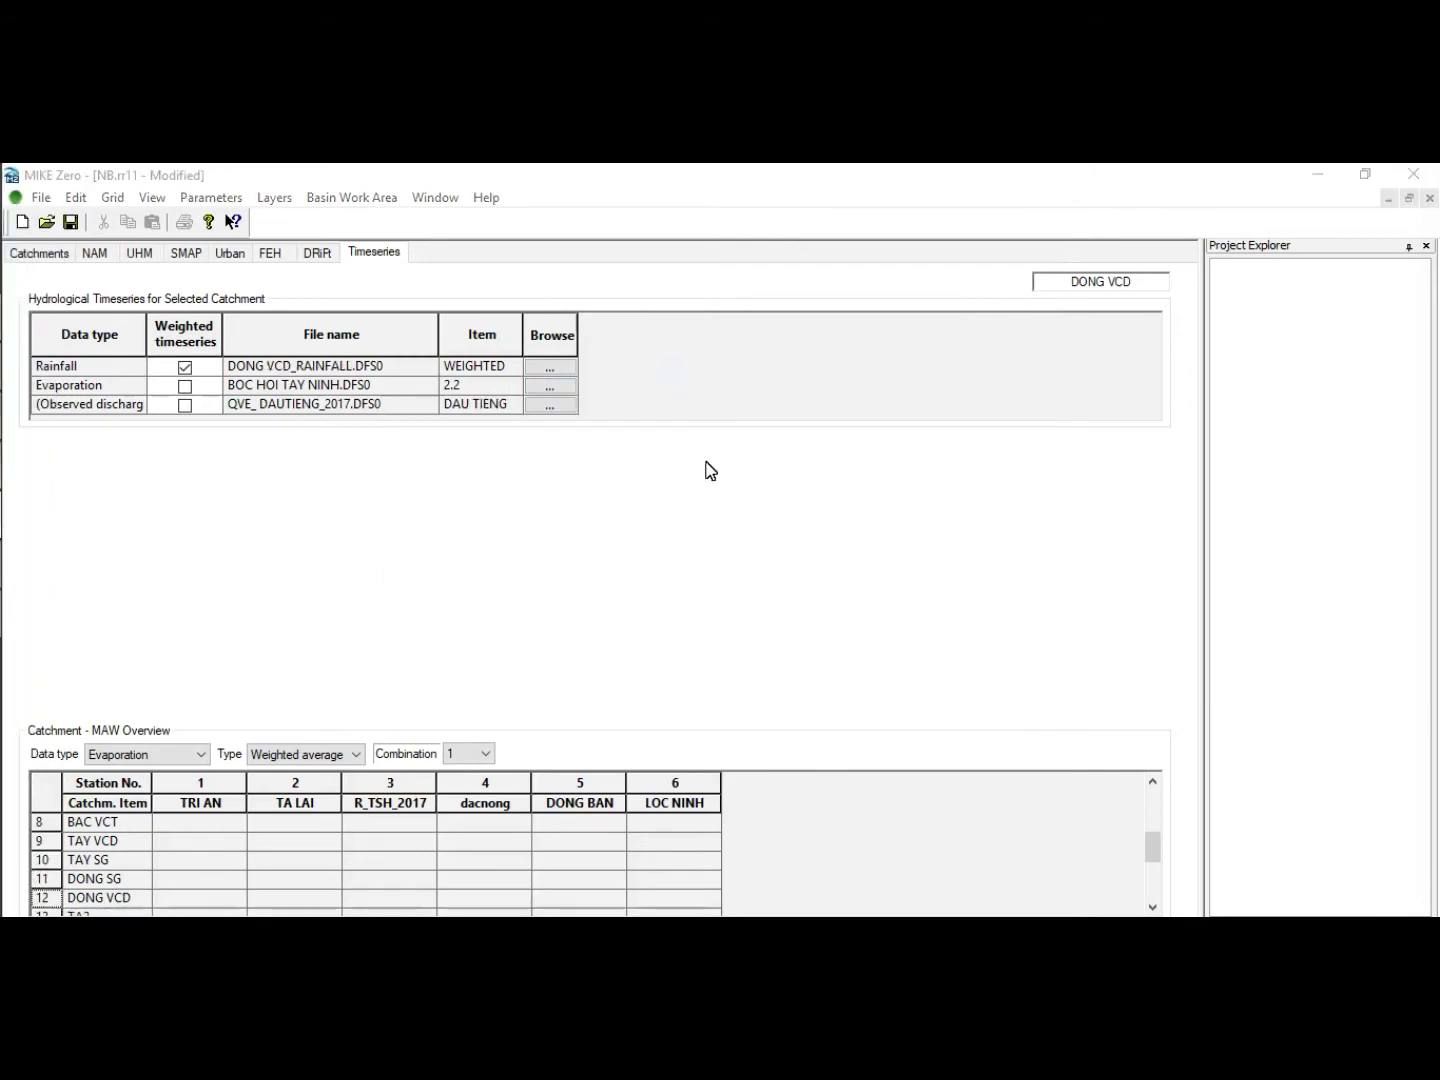
pyautogui.moveTo(957, 365); pyautogui.dragTo(955, 450)
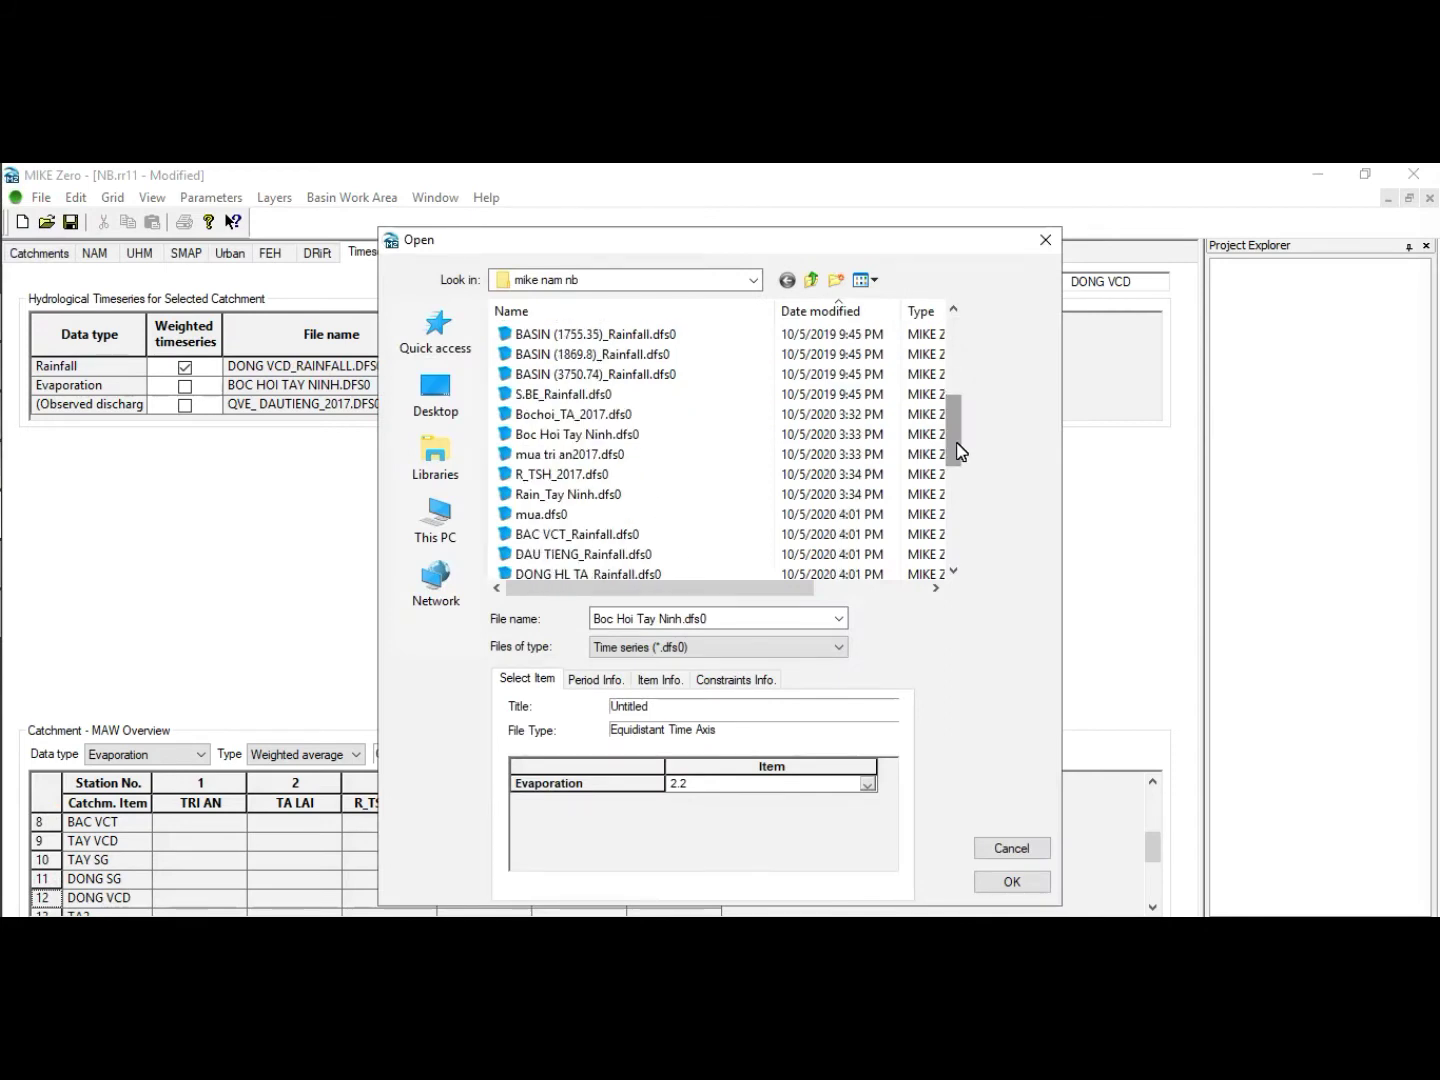
pyautogui.doubleClick(589, 436)
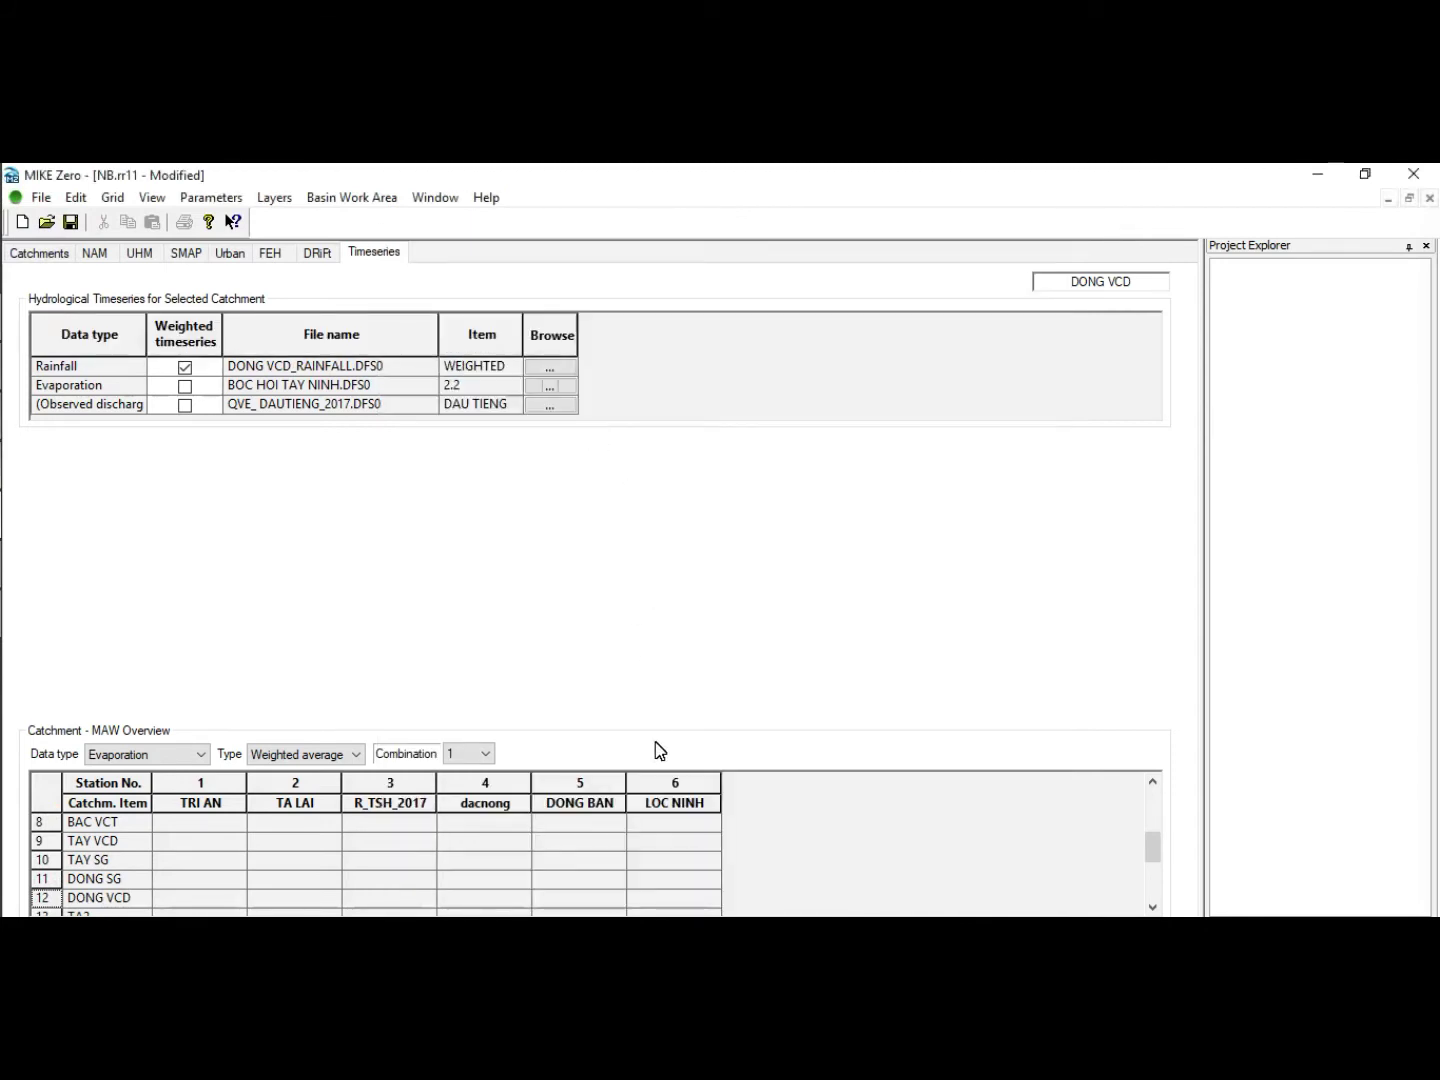
# Assign Bochoi_TA_2017.dfs0 as the evaporation time series of catchment TA2.
pyautogui.doubleClick(1153, 907)
pyautogui.click(1153, 907)
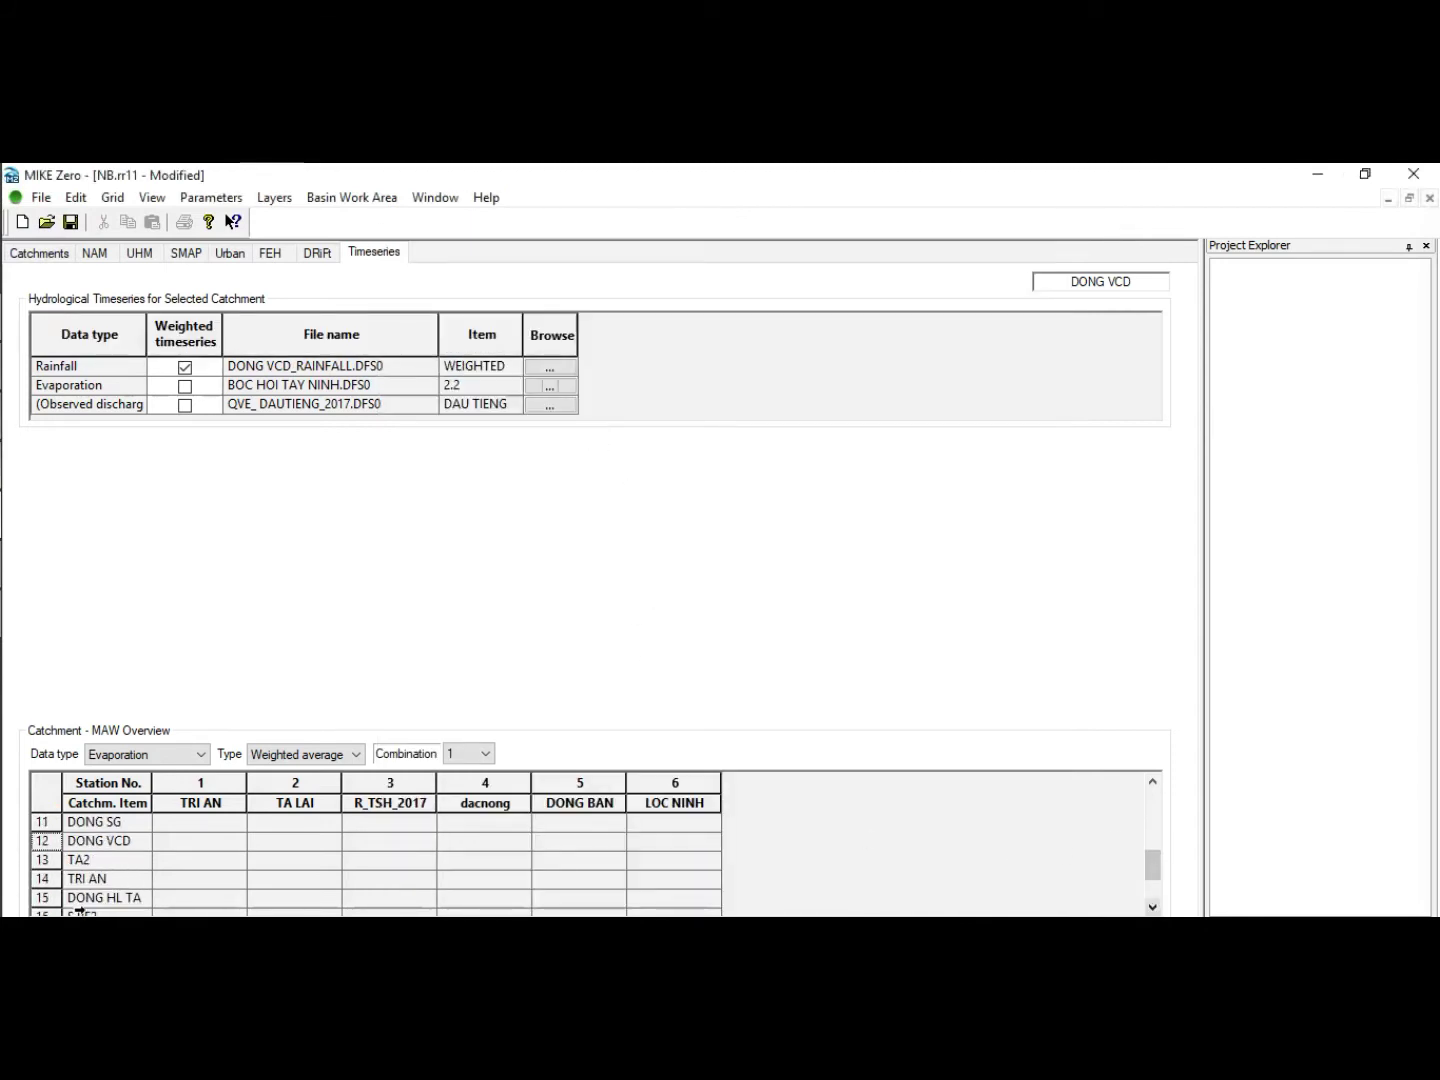
pyautogui.click(70, 864)
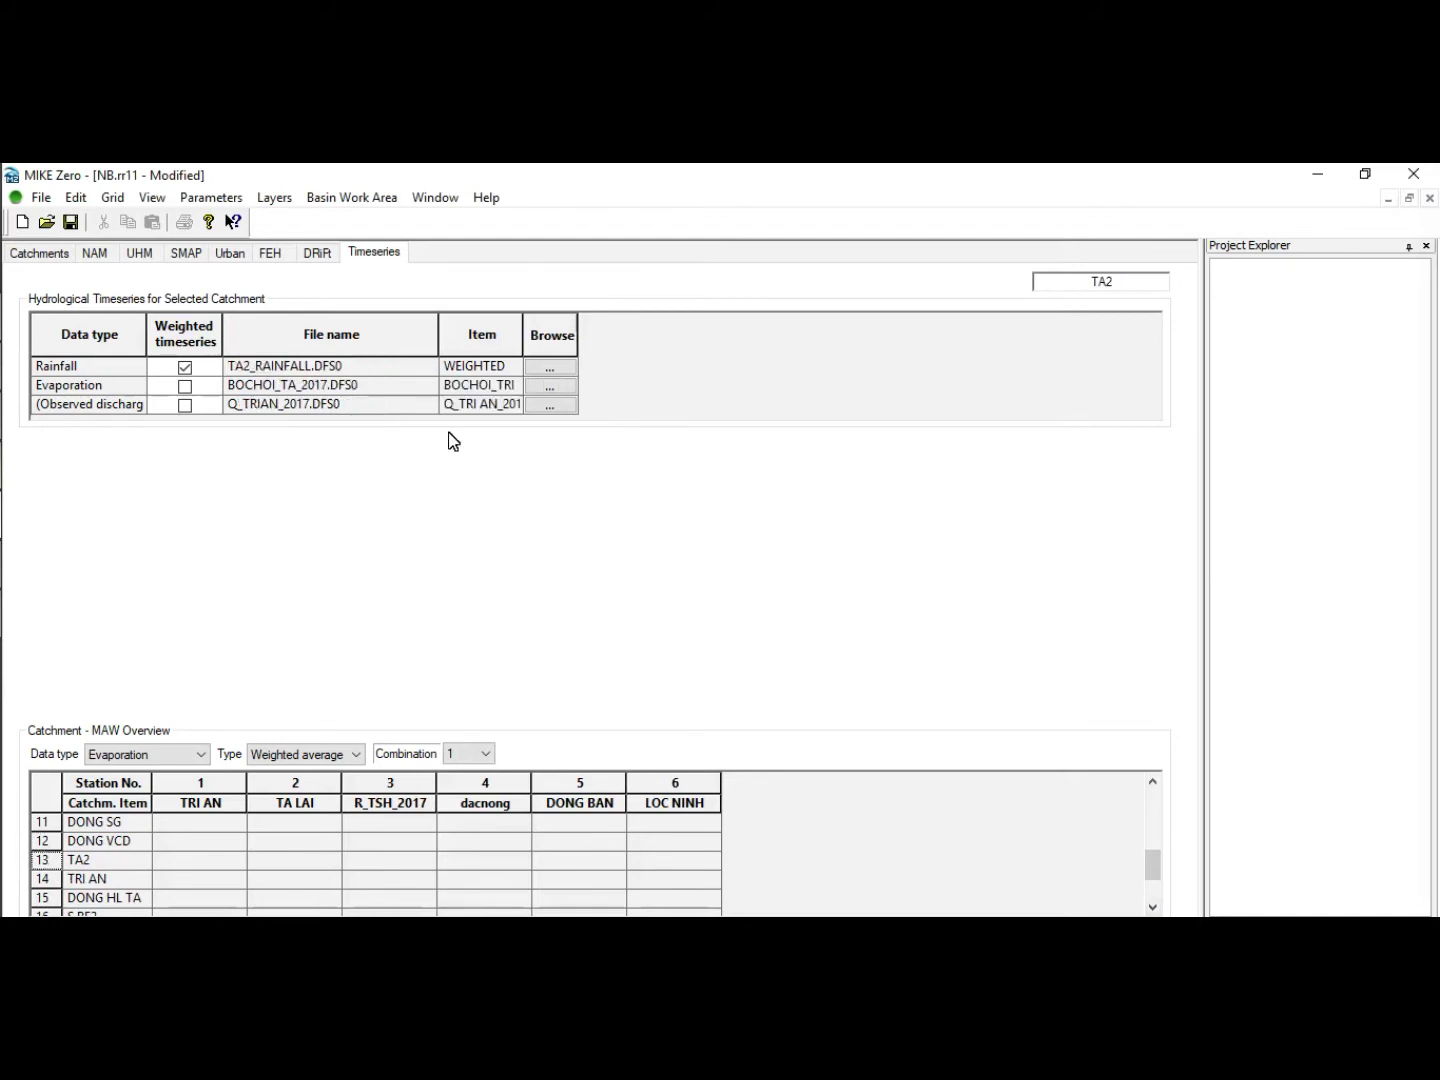
pyautogui.click(548, 391)
pyautogui.click(595, 454)
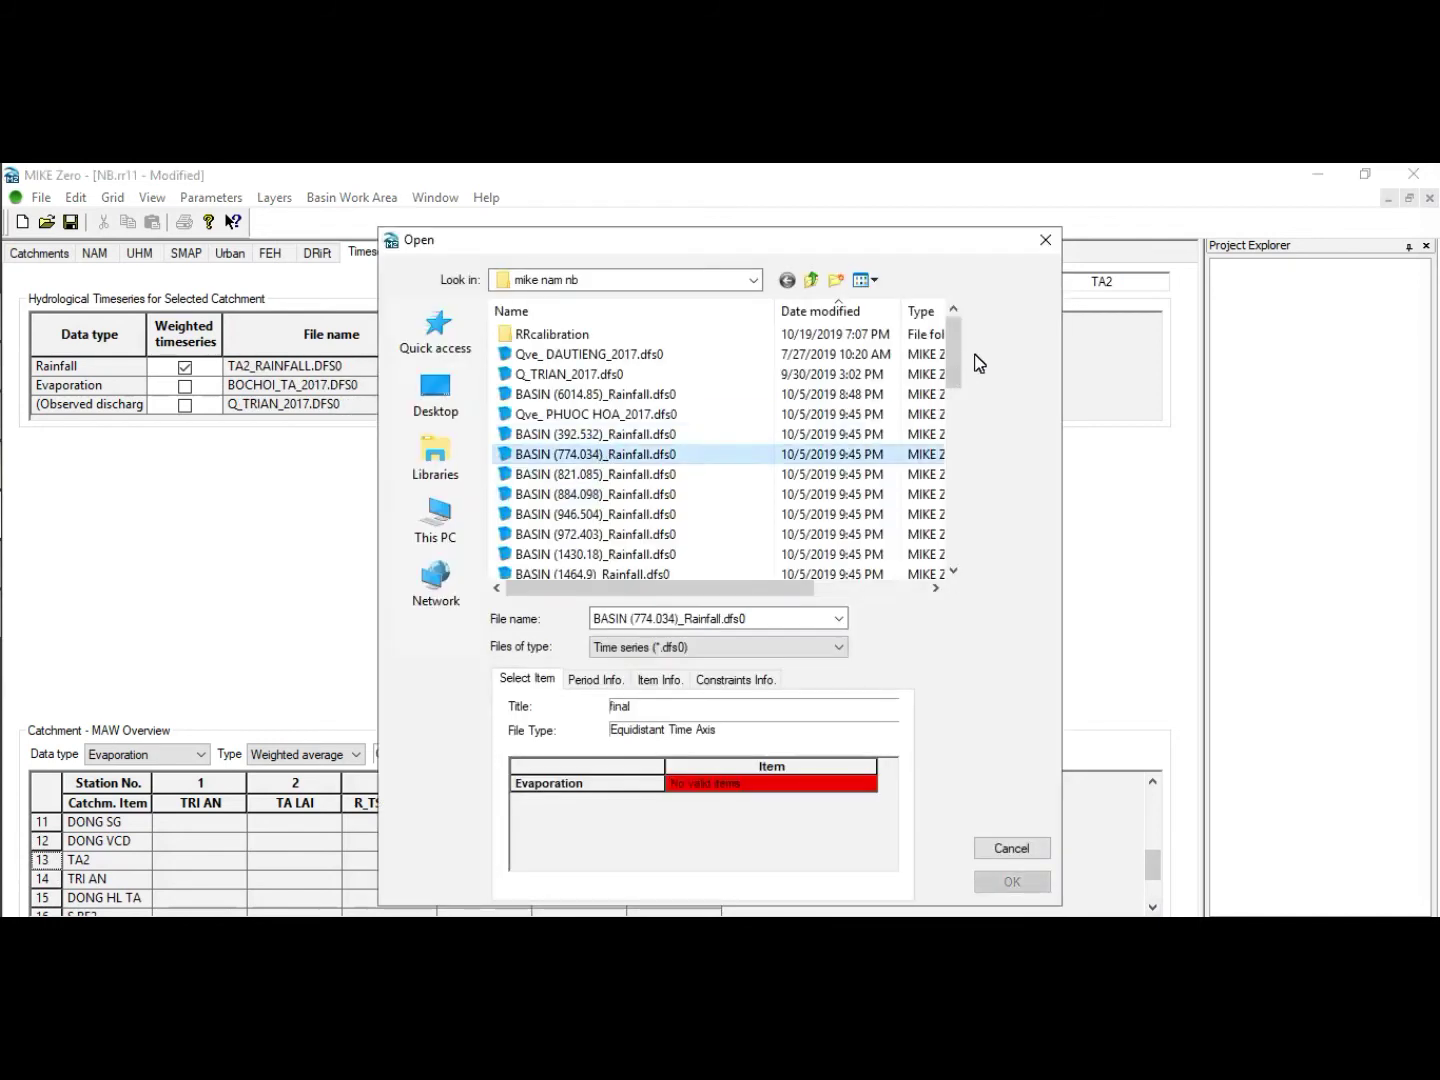
pyautogui.moveTo(952, 355); pyautogui.dragTo(957, 424)
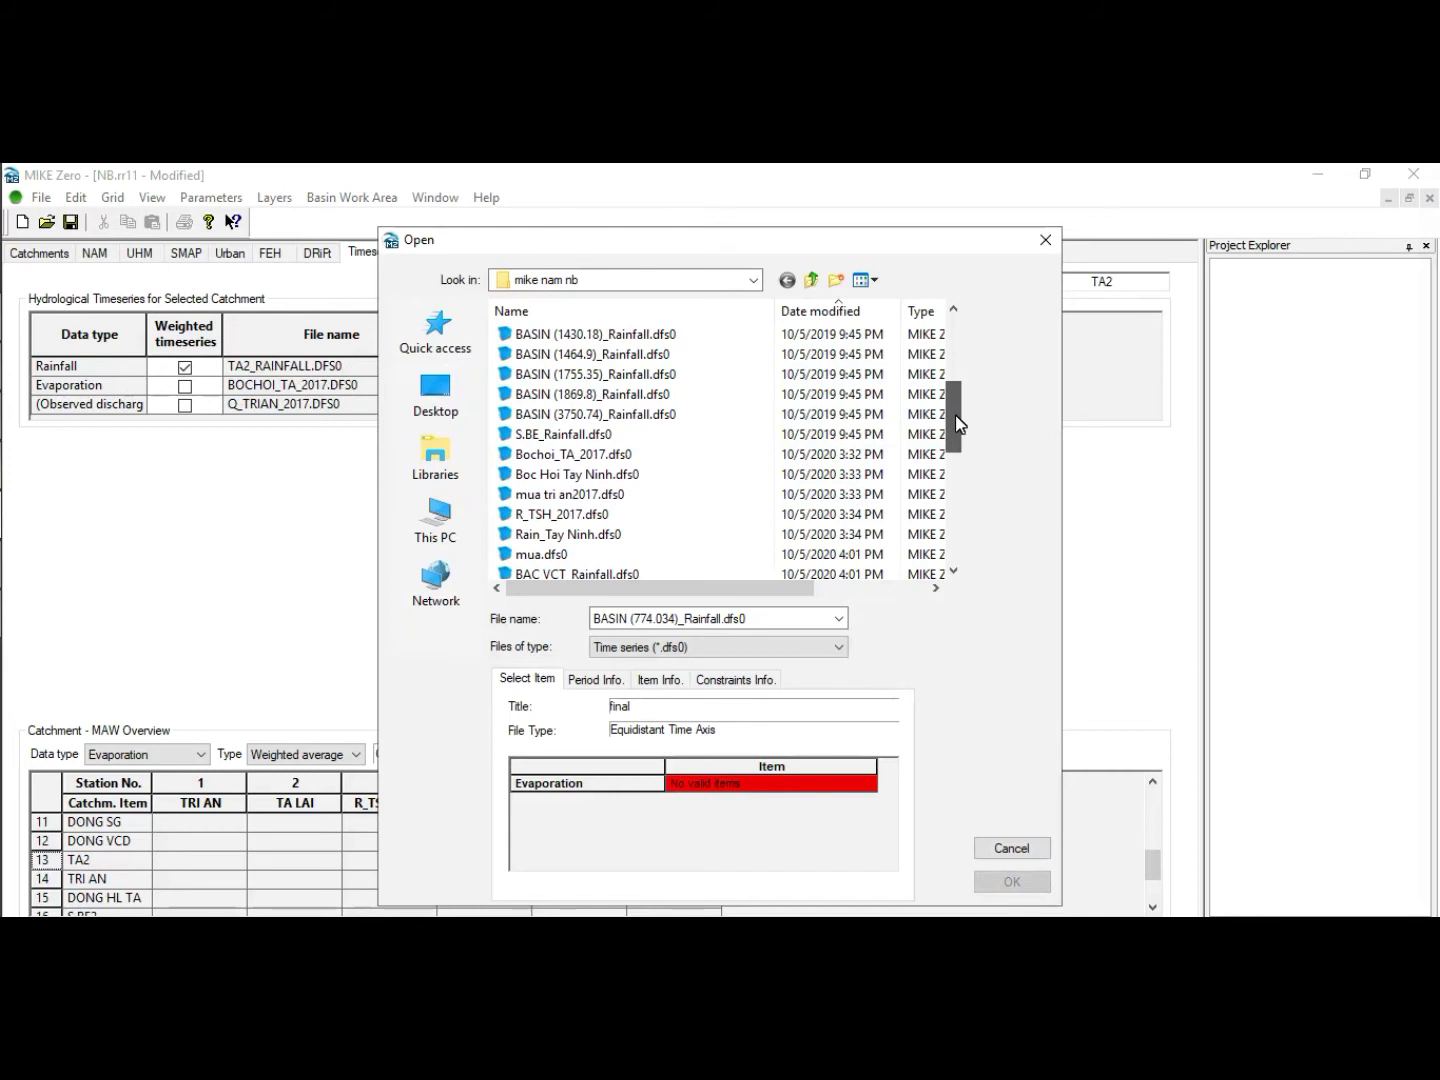
pyautogui.doubleClick(563, 456)
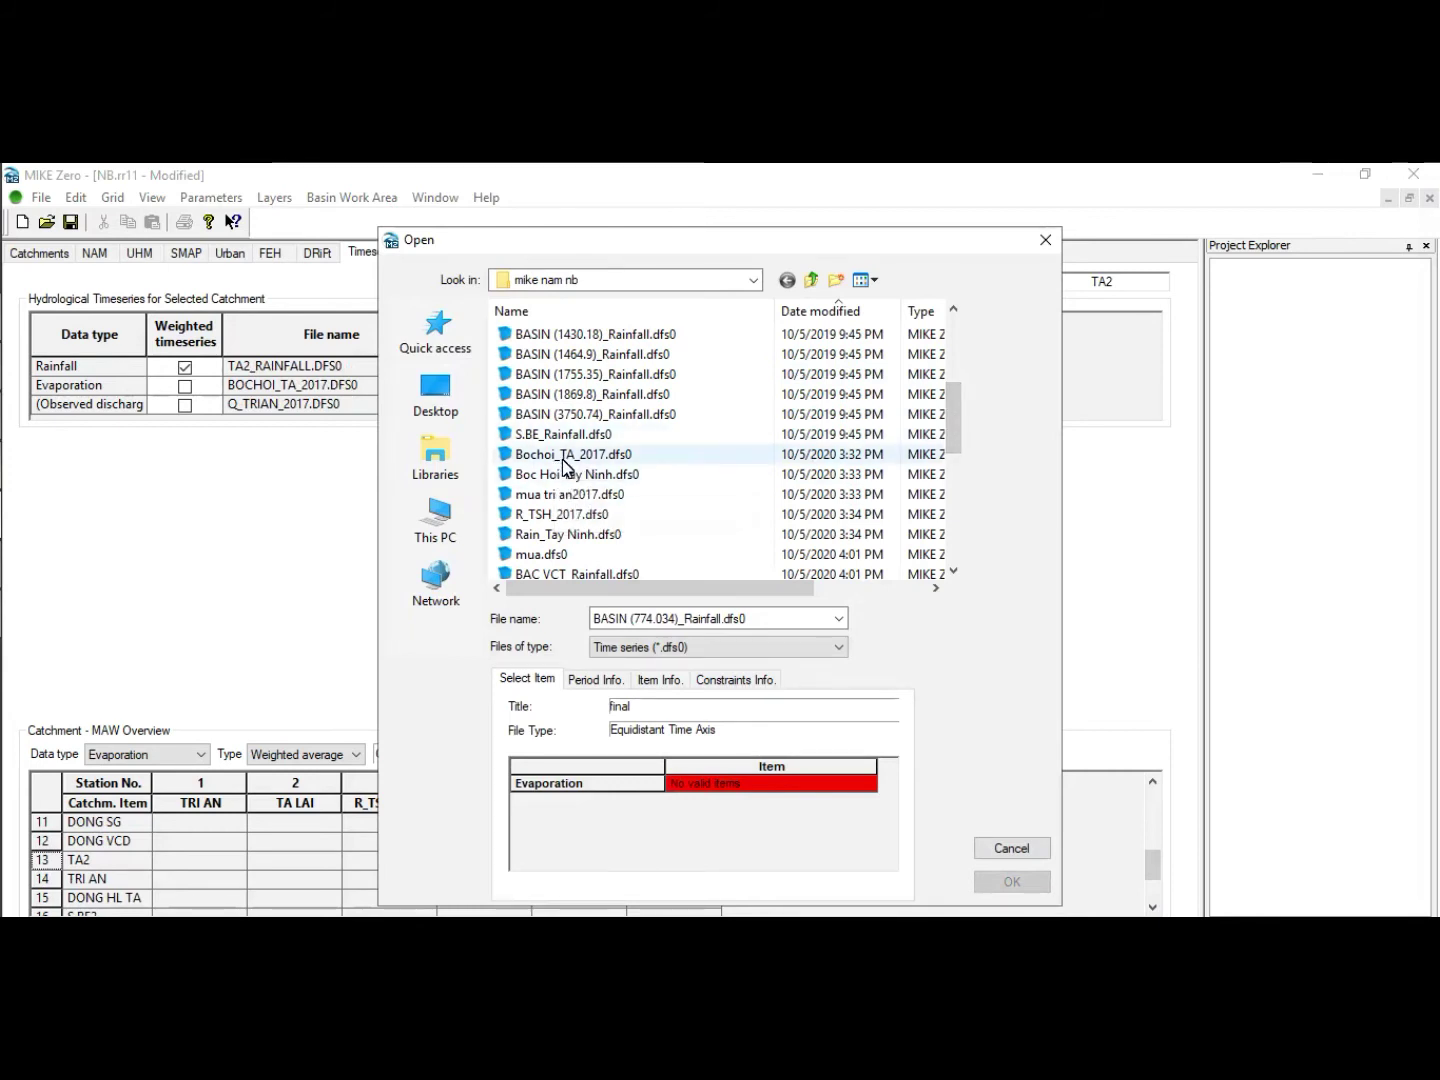
# Check which hydrological time series are assigned to catchments TRI AN and DONG HL TA.
pyautogui.click(66, 879)
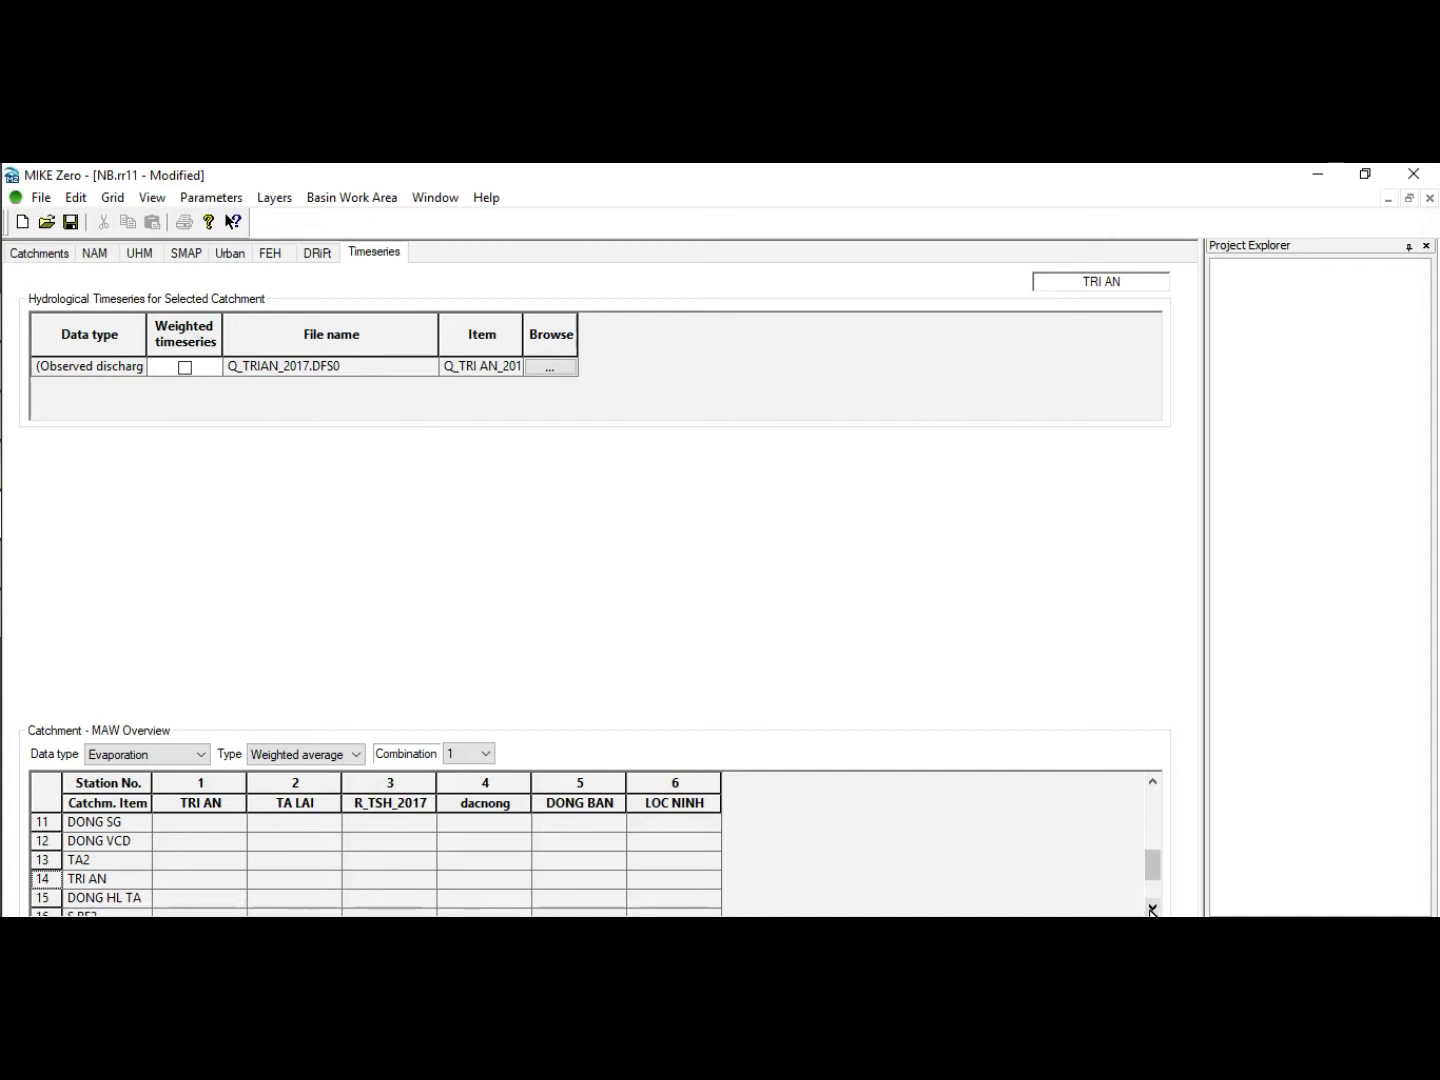
pyautogui.click(1151, 908)
pyautogui.click(1151, 907)
pyautogui.click(1151, 908)
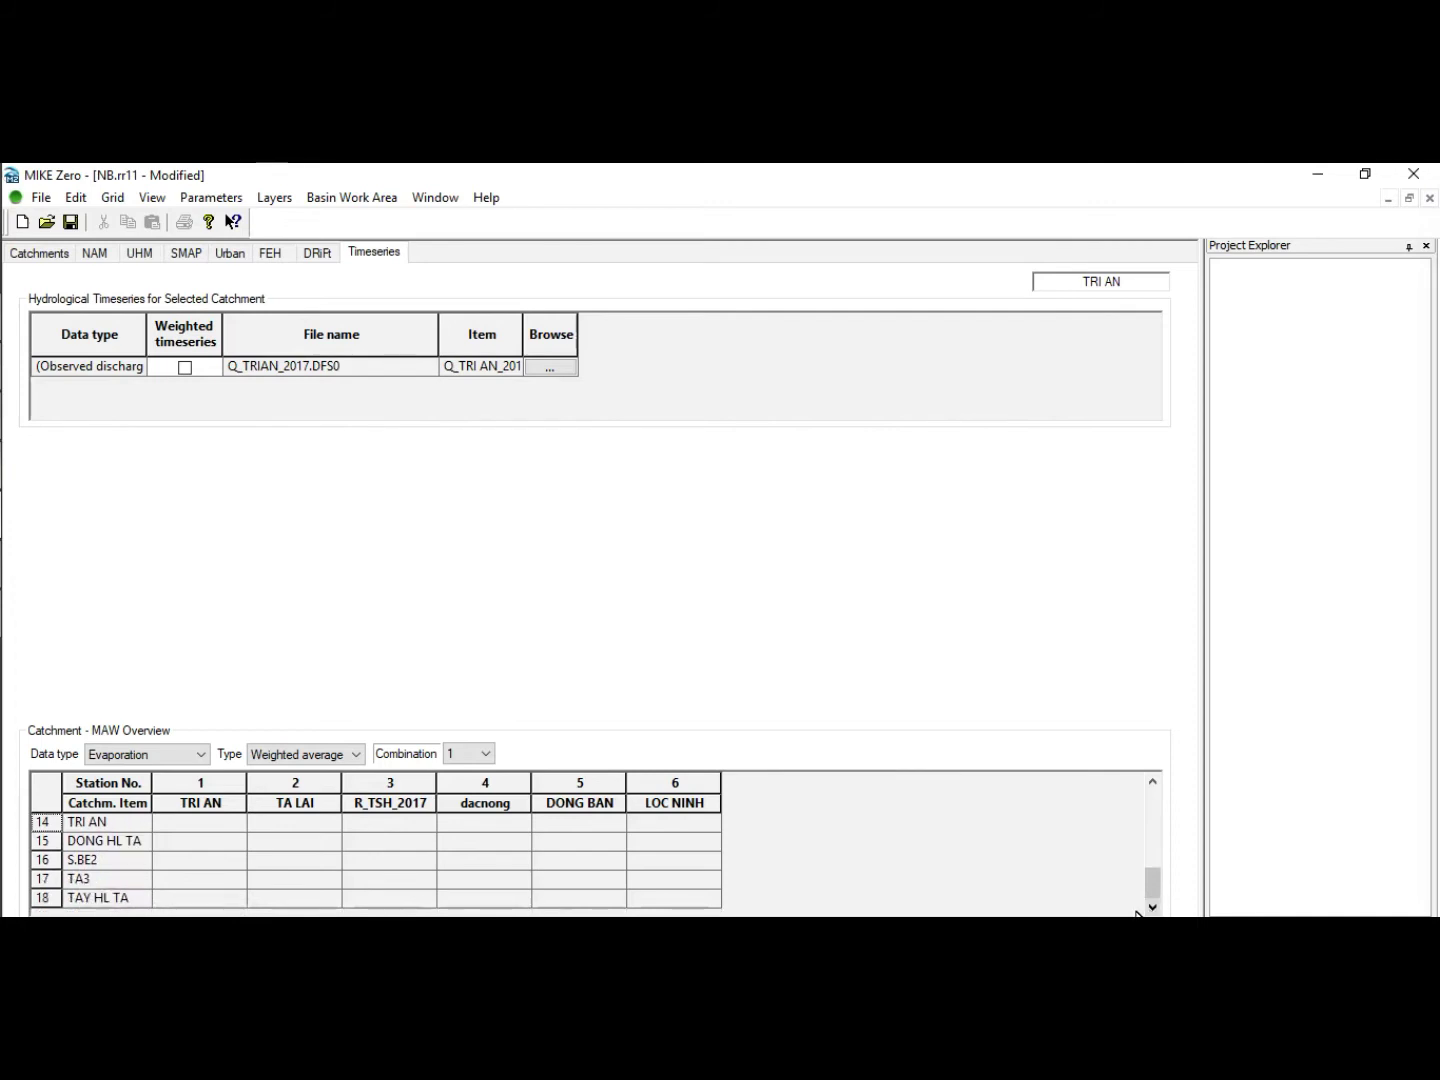
pyautogui.click(70, 851)
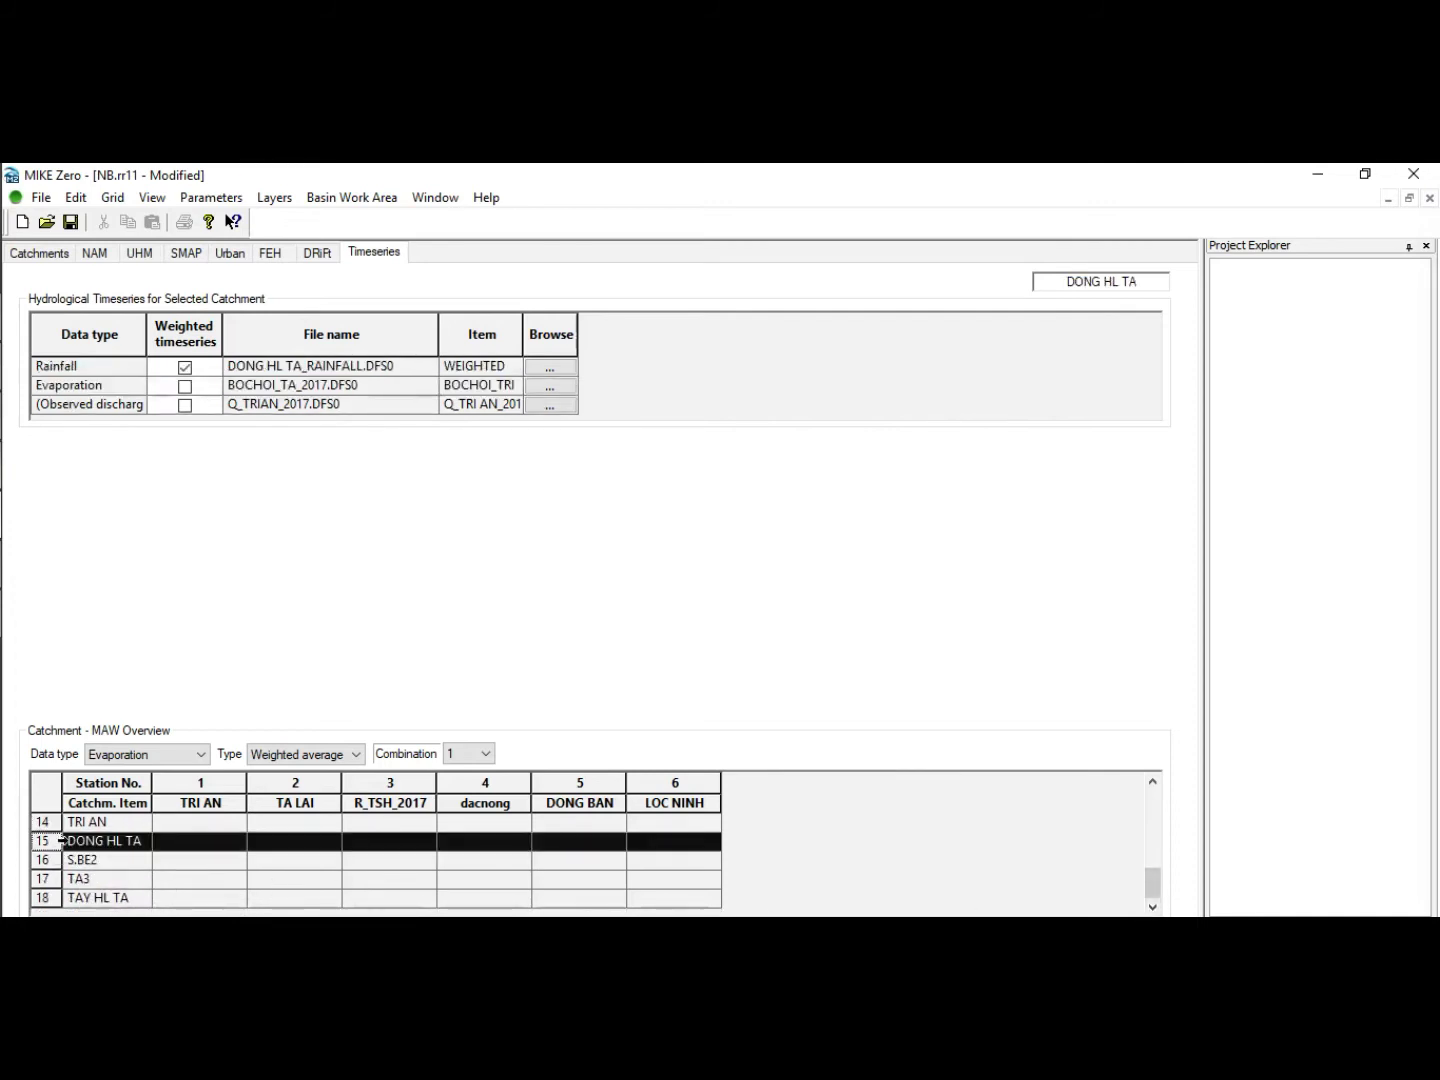
pyautogui.press('Up')
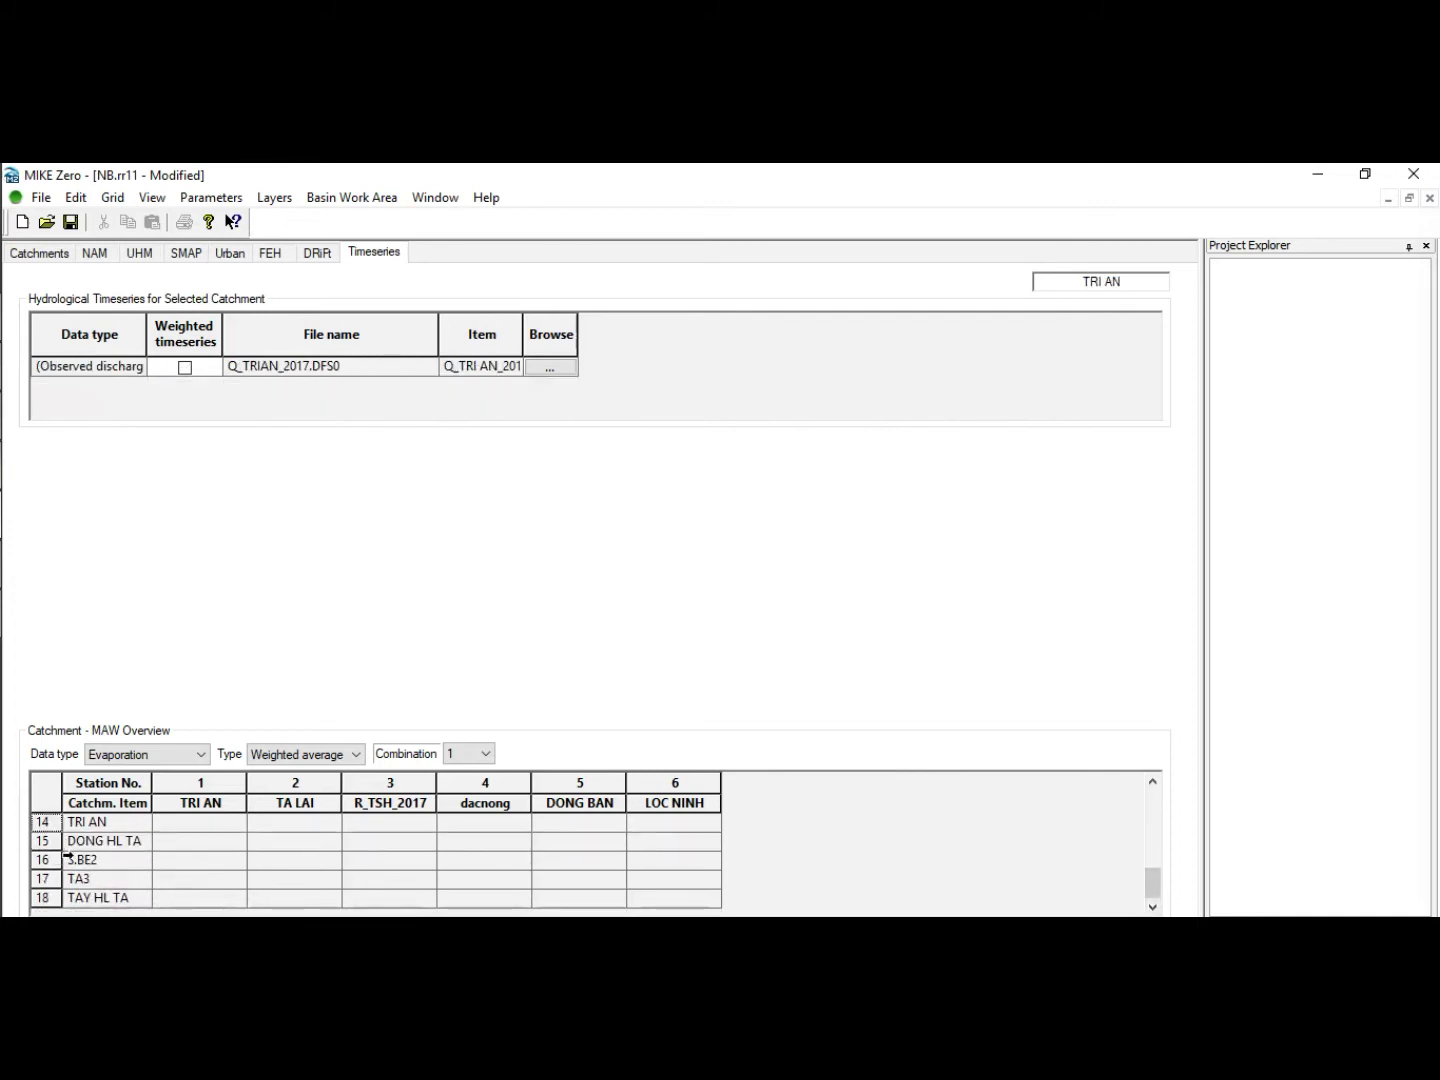
# Review catchment TRI AN's definition and combined subcatchments in the catchment overview, and compare its assigned time series.
pyautogui.click(67, 840)
pyautogui.press('Up')
pyautogui.click(73, 840)
pyautogui.press('Up')
pyautogui.click(40, 253)
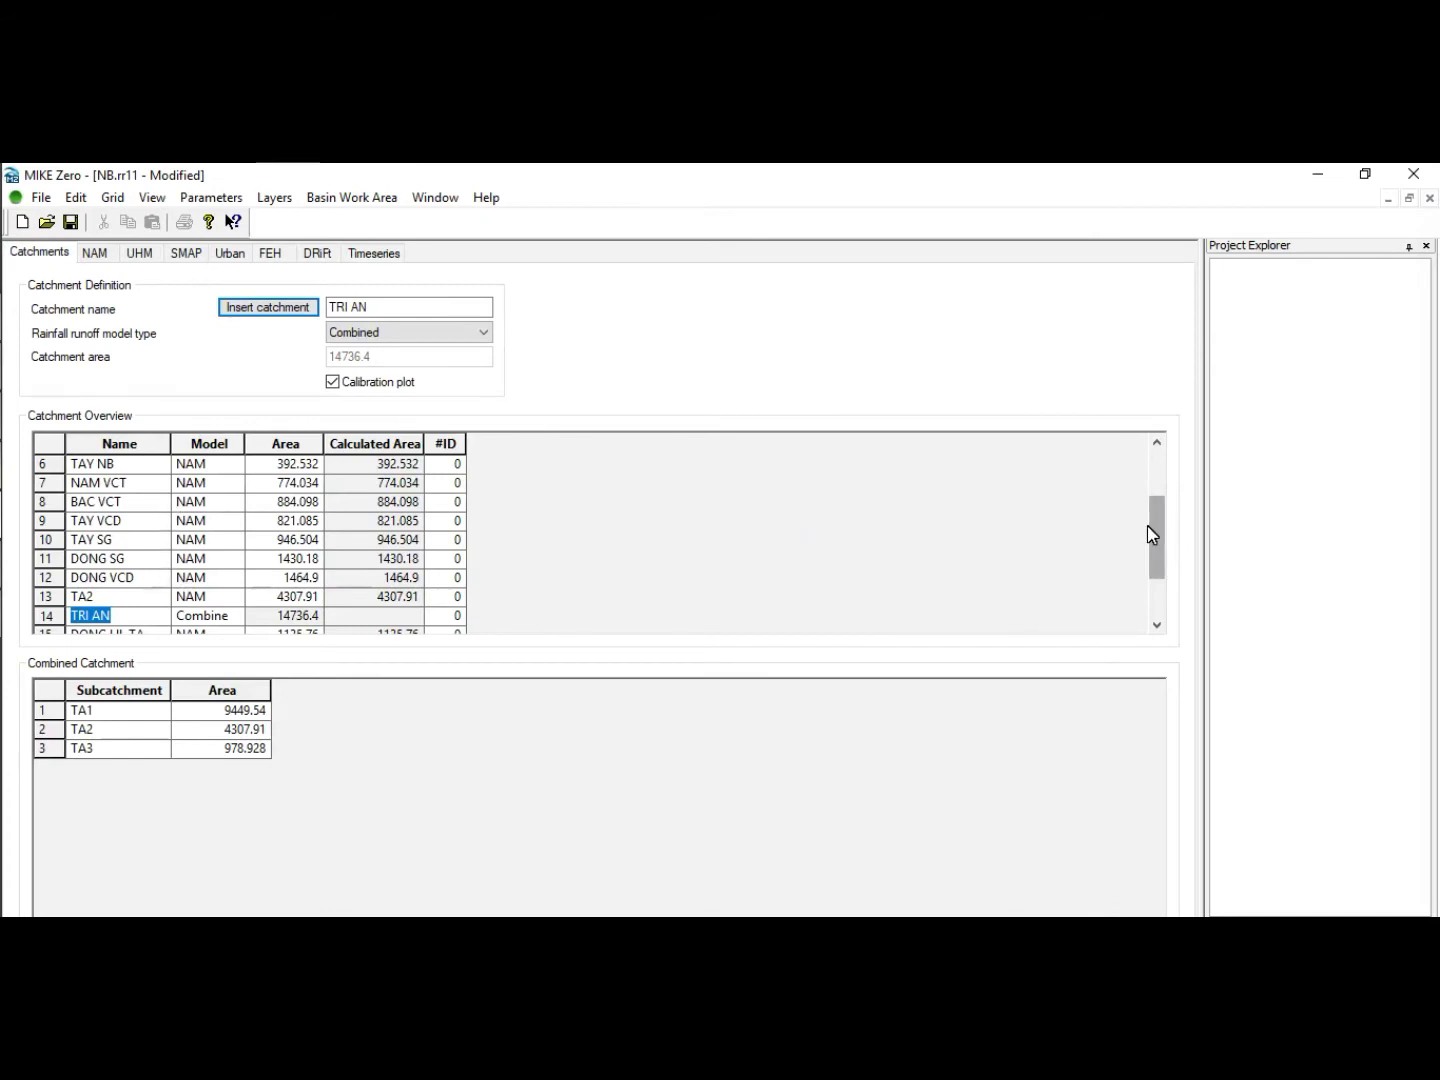
pyautogui.moveTo(1151, 534); pyautogui.dragTo(1160, 571)
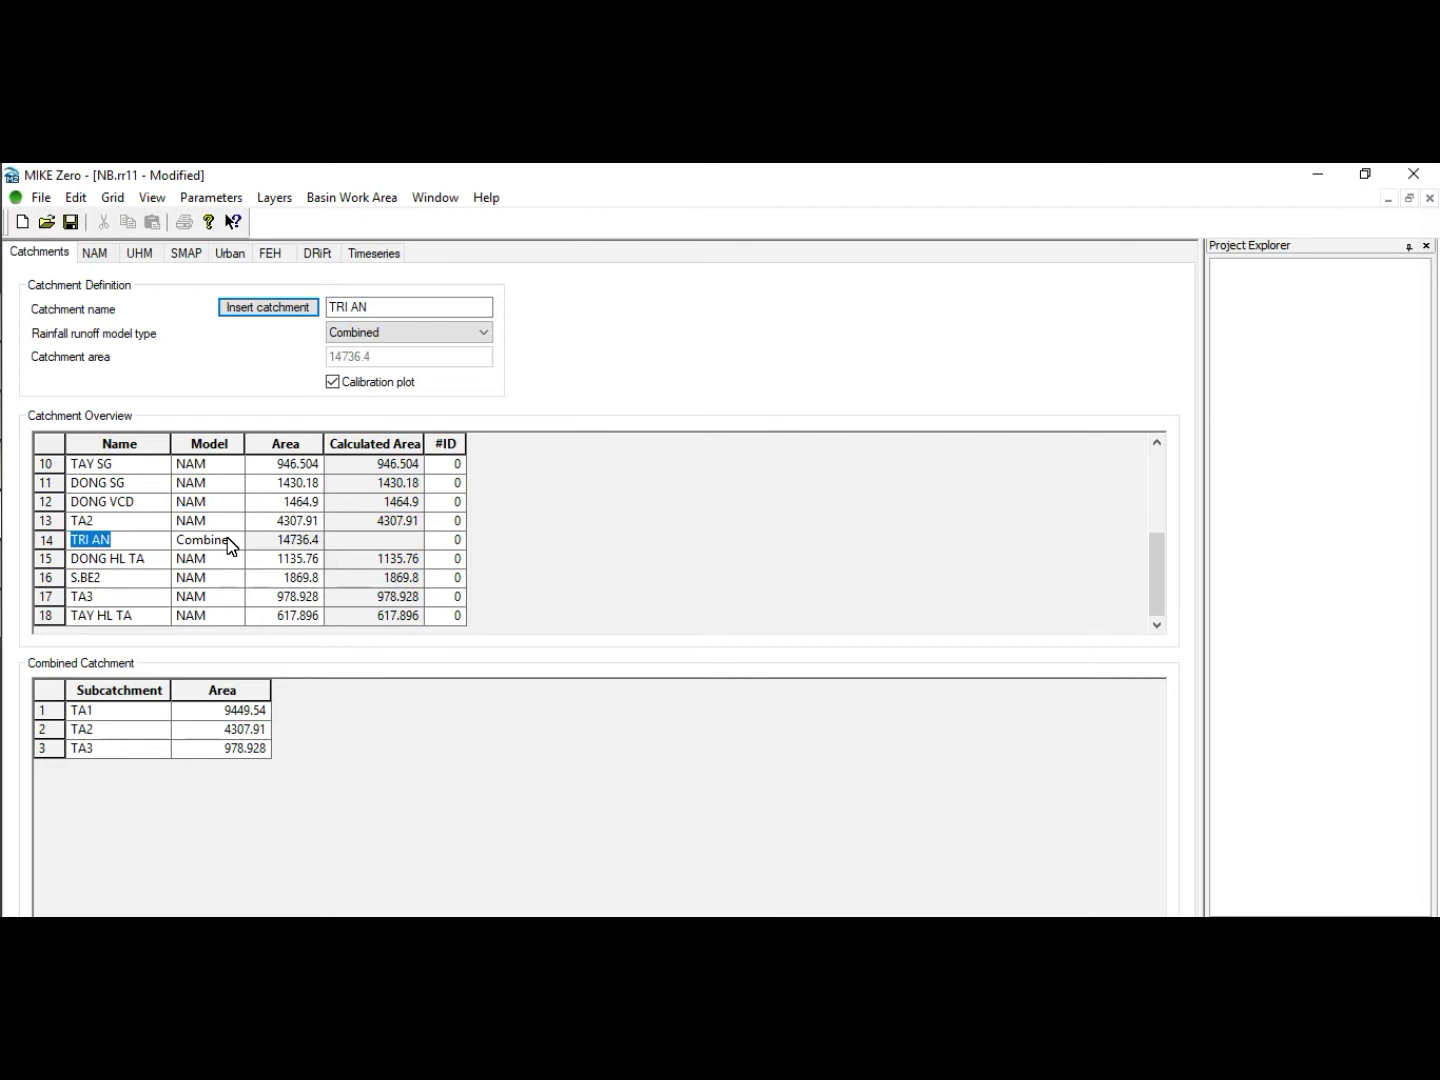
pyautogui.click(371, 263)
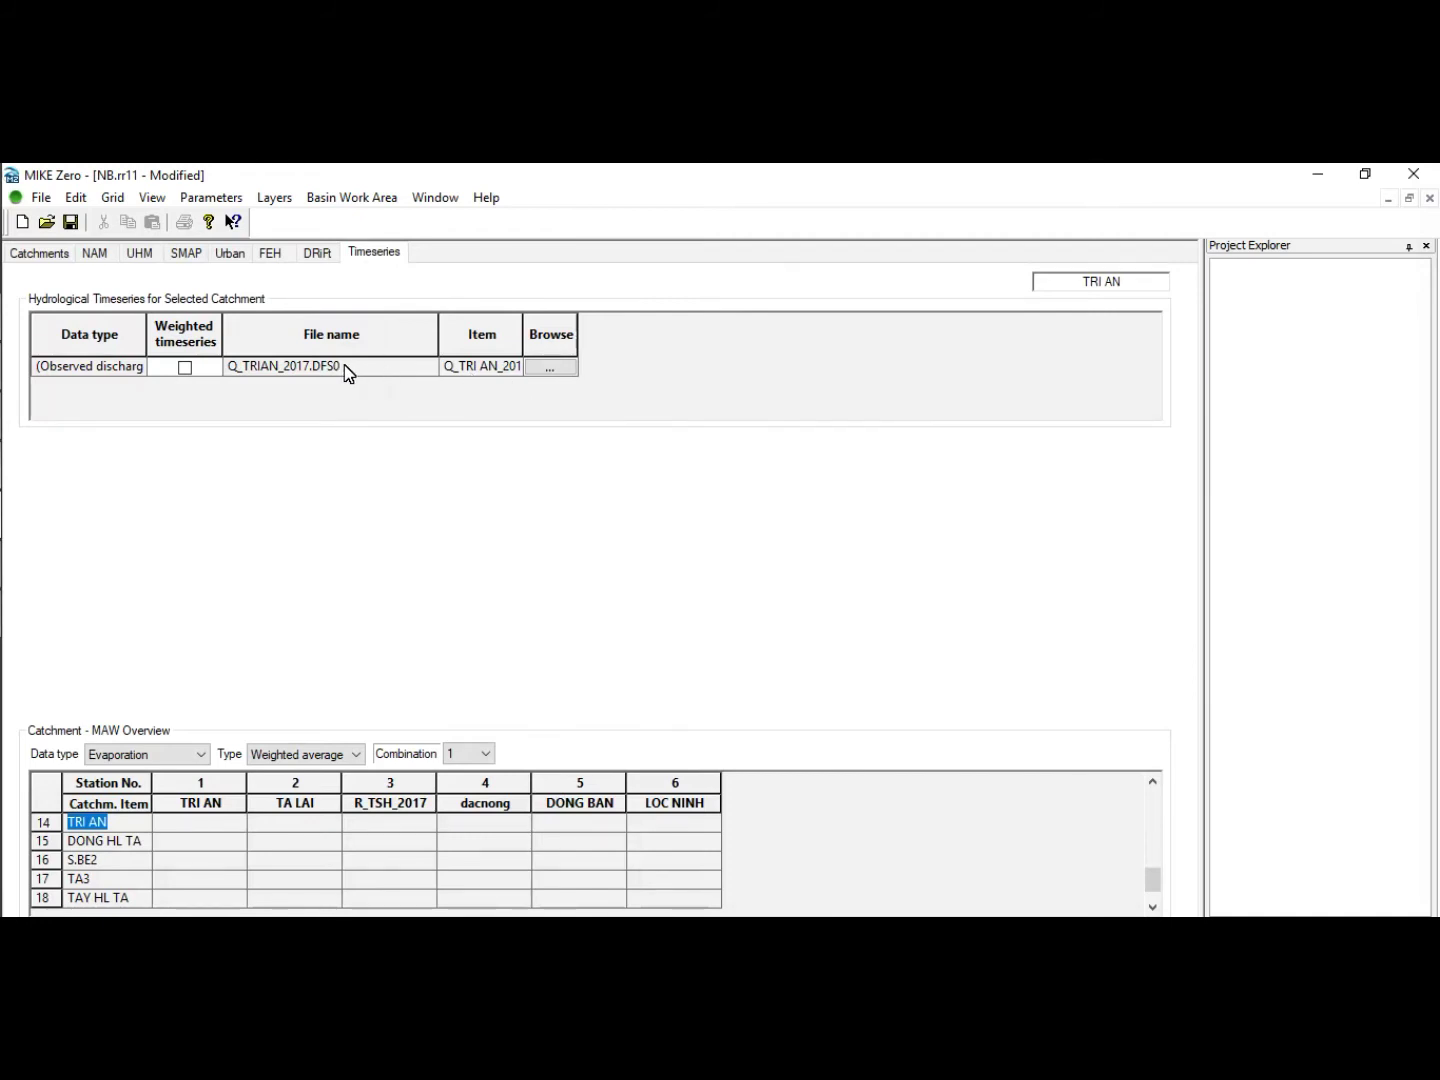
# Assign Boc Hoi Tay Ninh.dfs0 as the evaporation time series of catchment DONG HL TA.
pyautogui.click(64, 843)
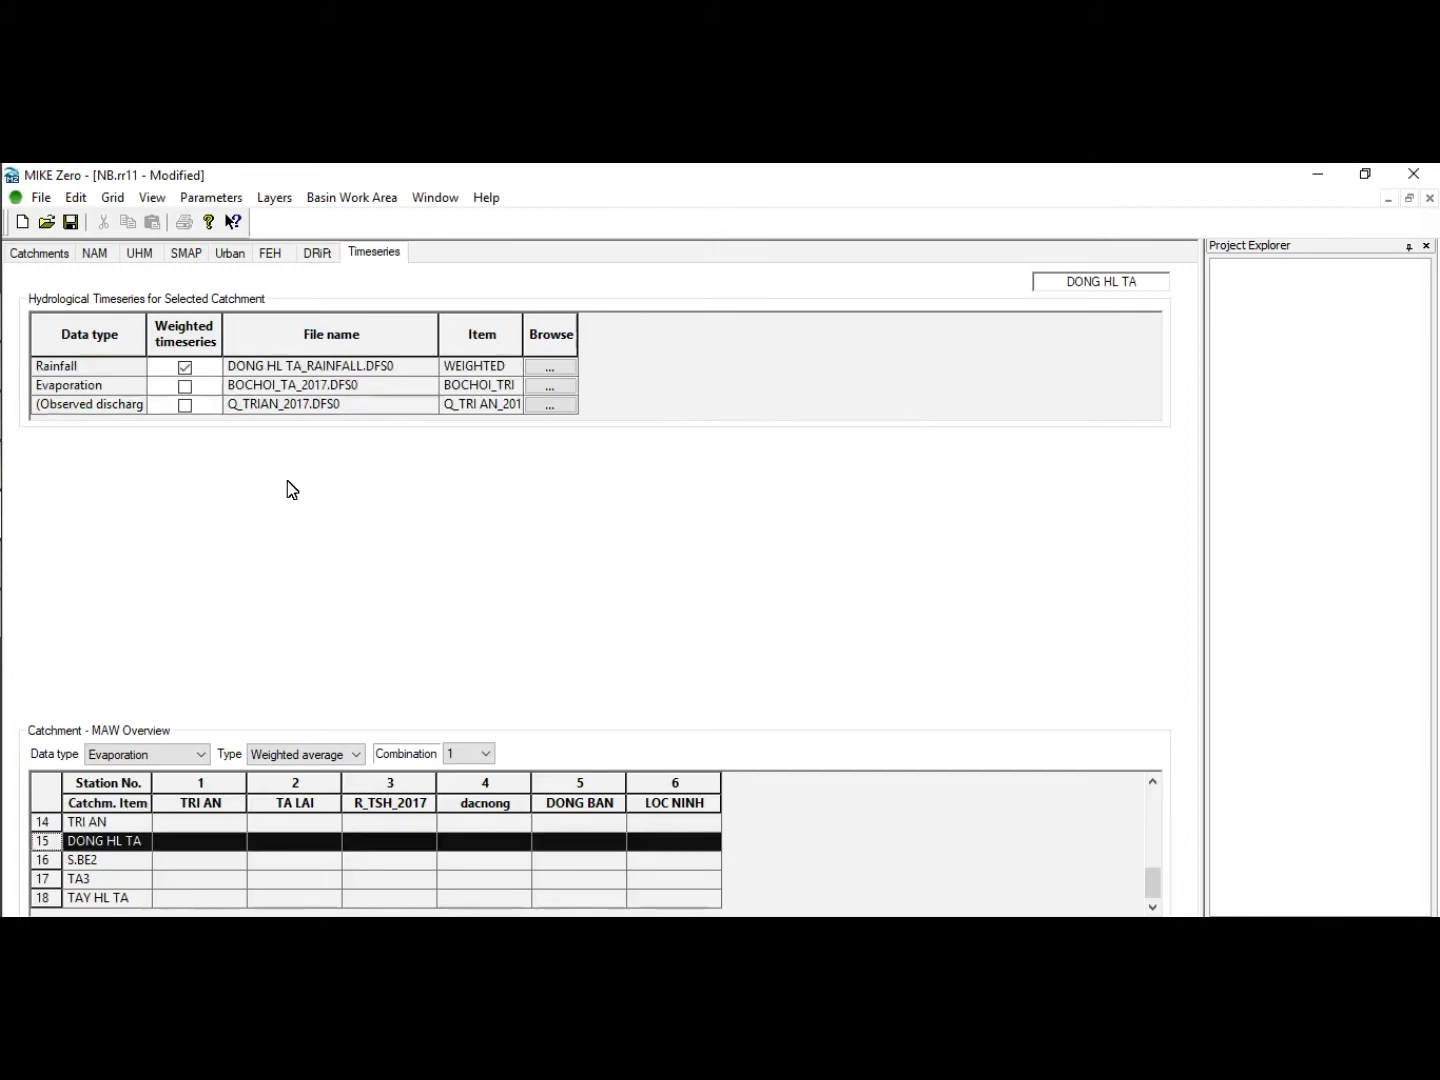
pyautogui.click(552, 388)
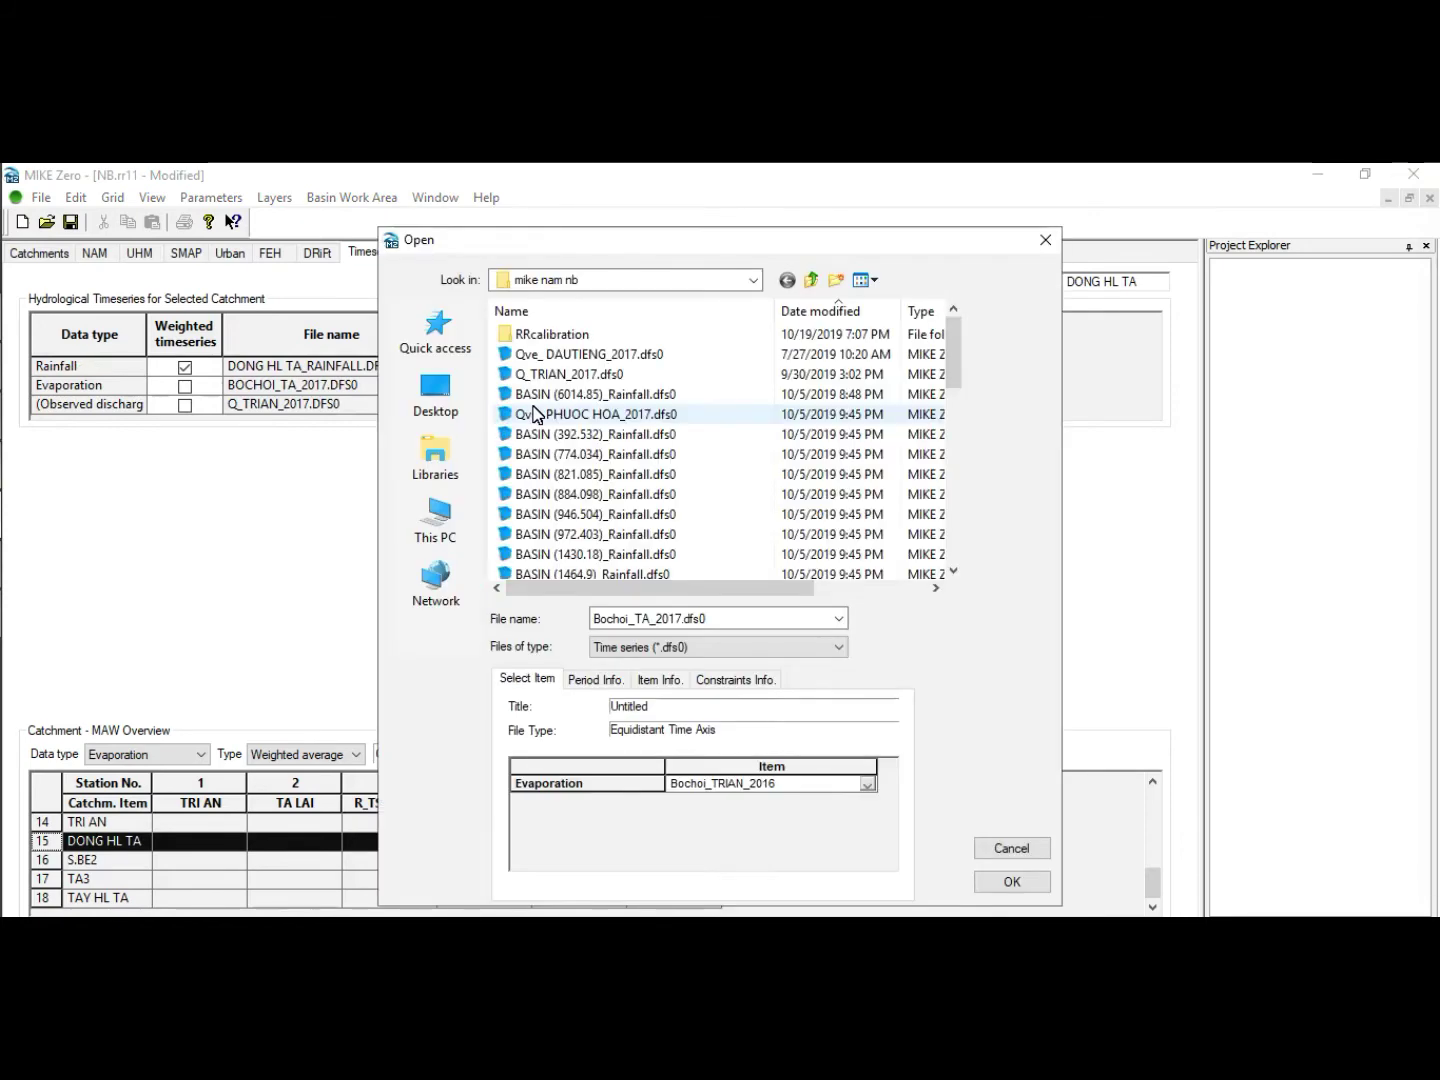
pyautogui.click(626, 374)
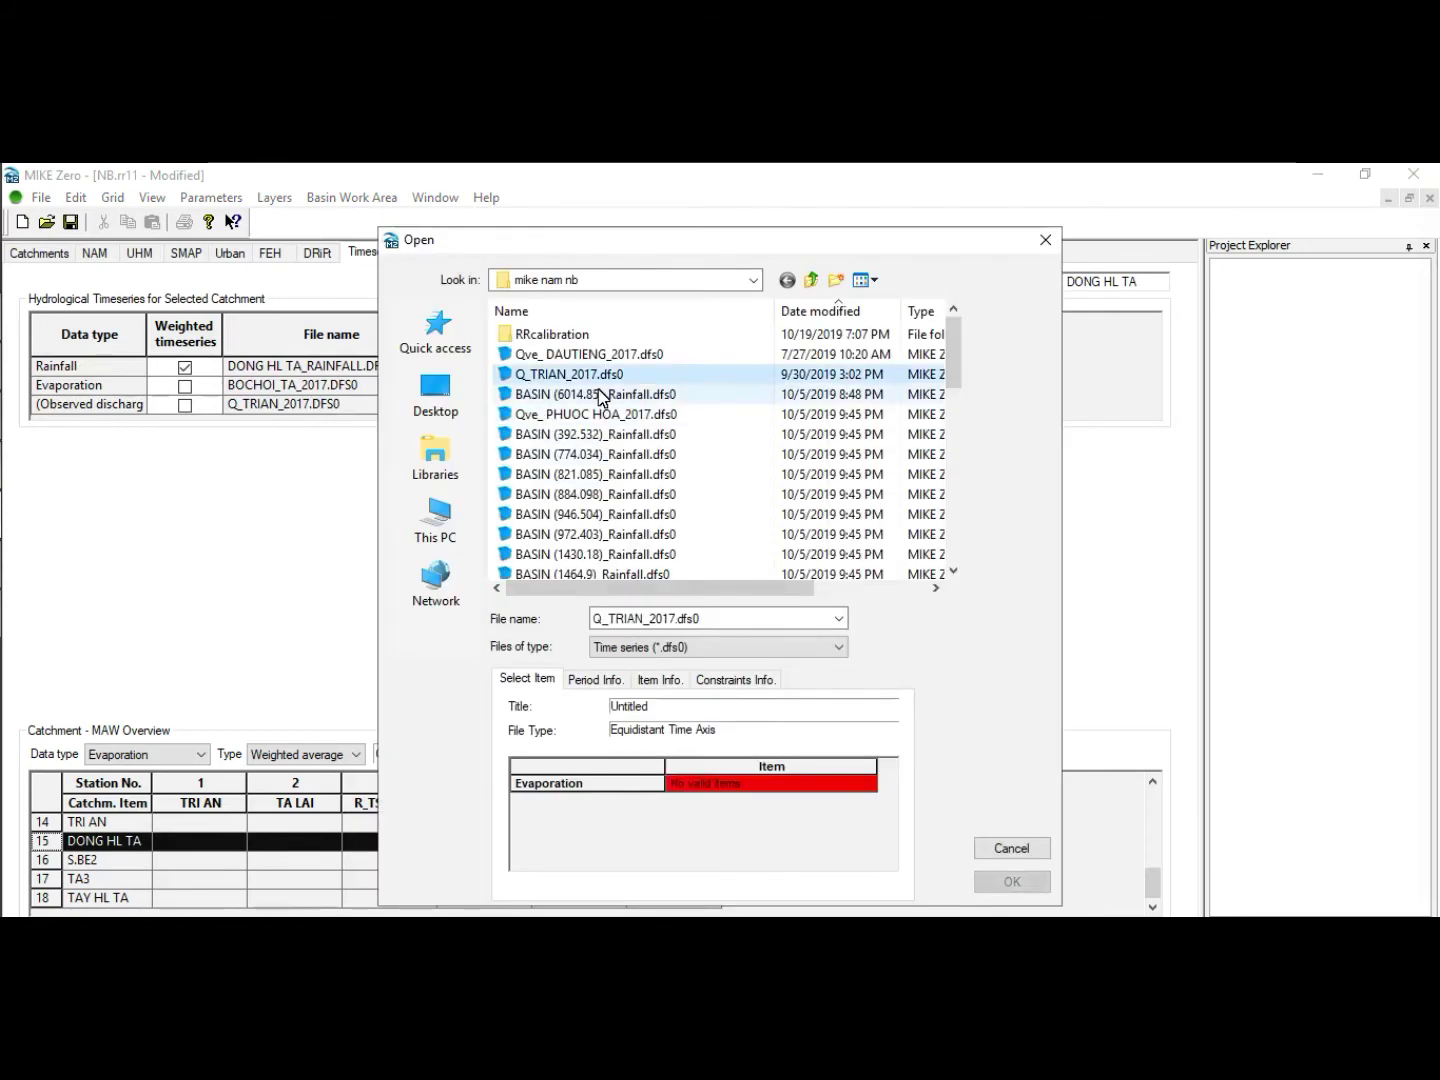
pyautogui.click(638, 434)
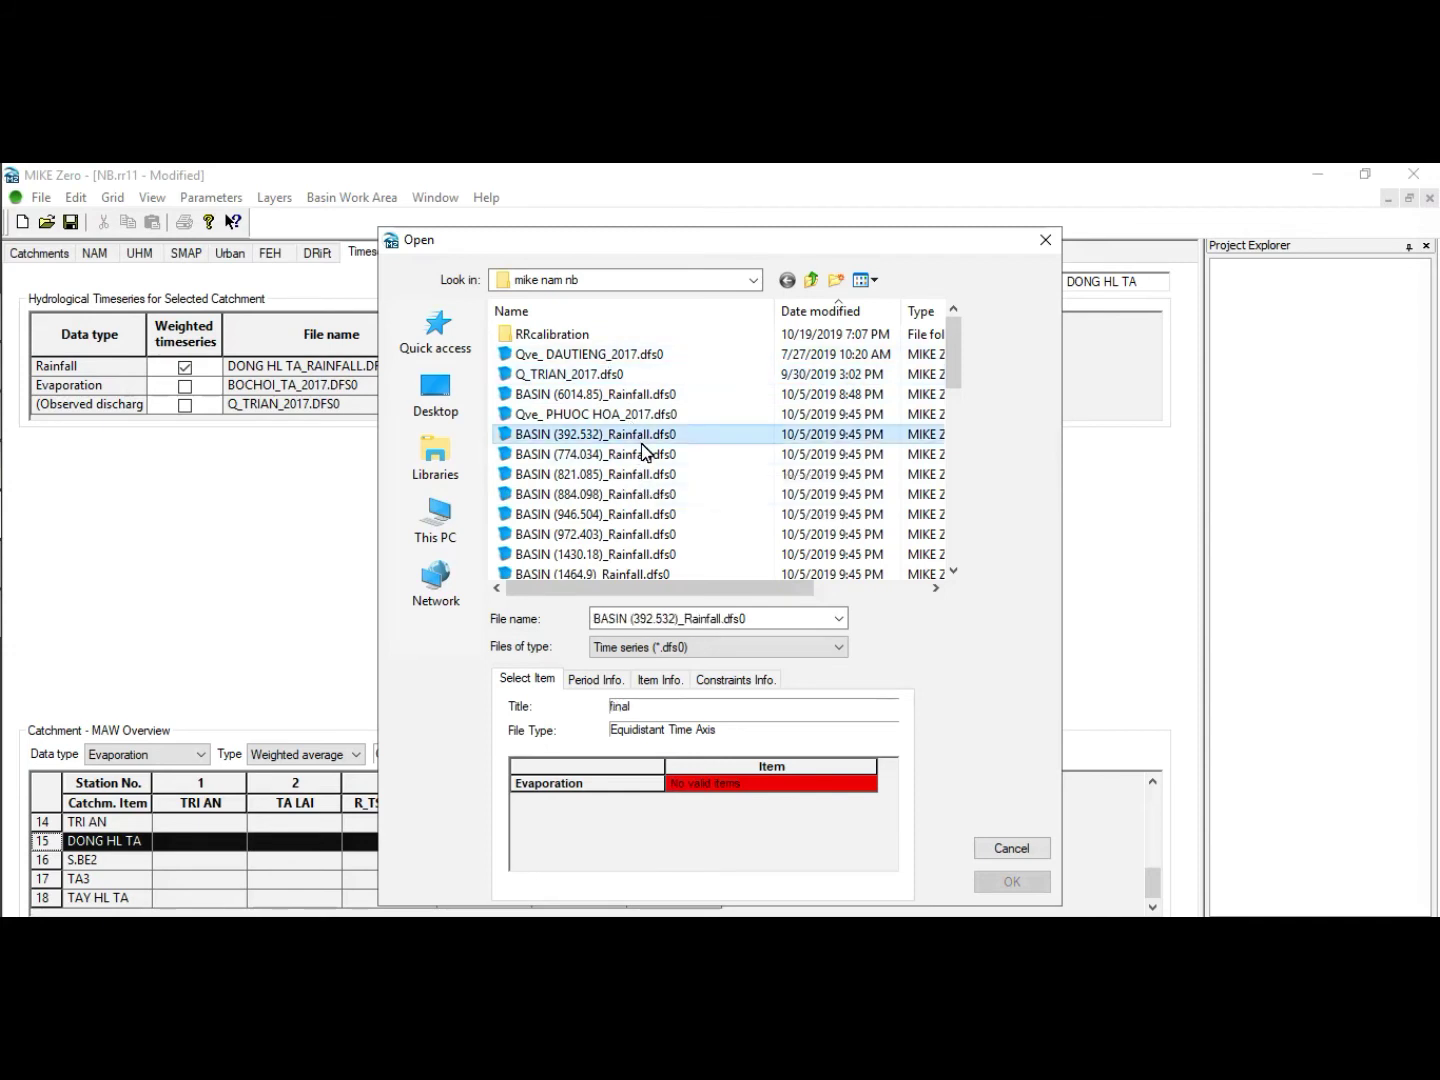
pyautogui.scroll(-6, 644, 450)
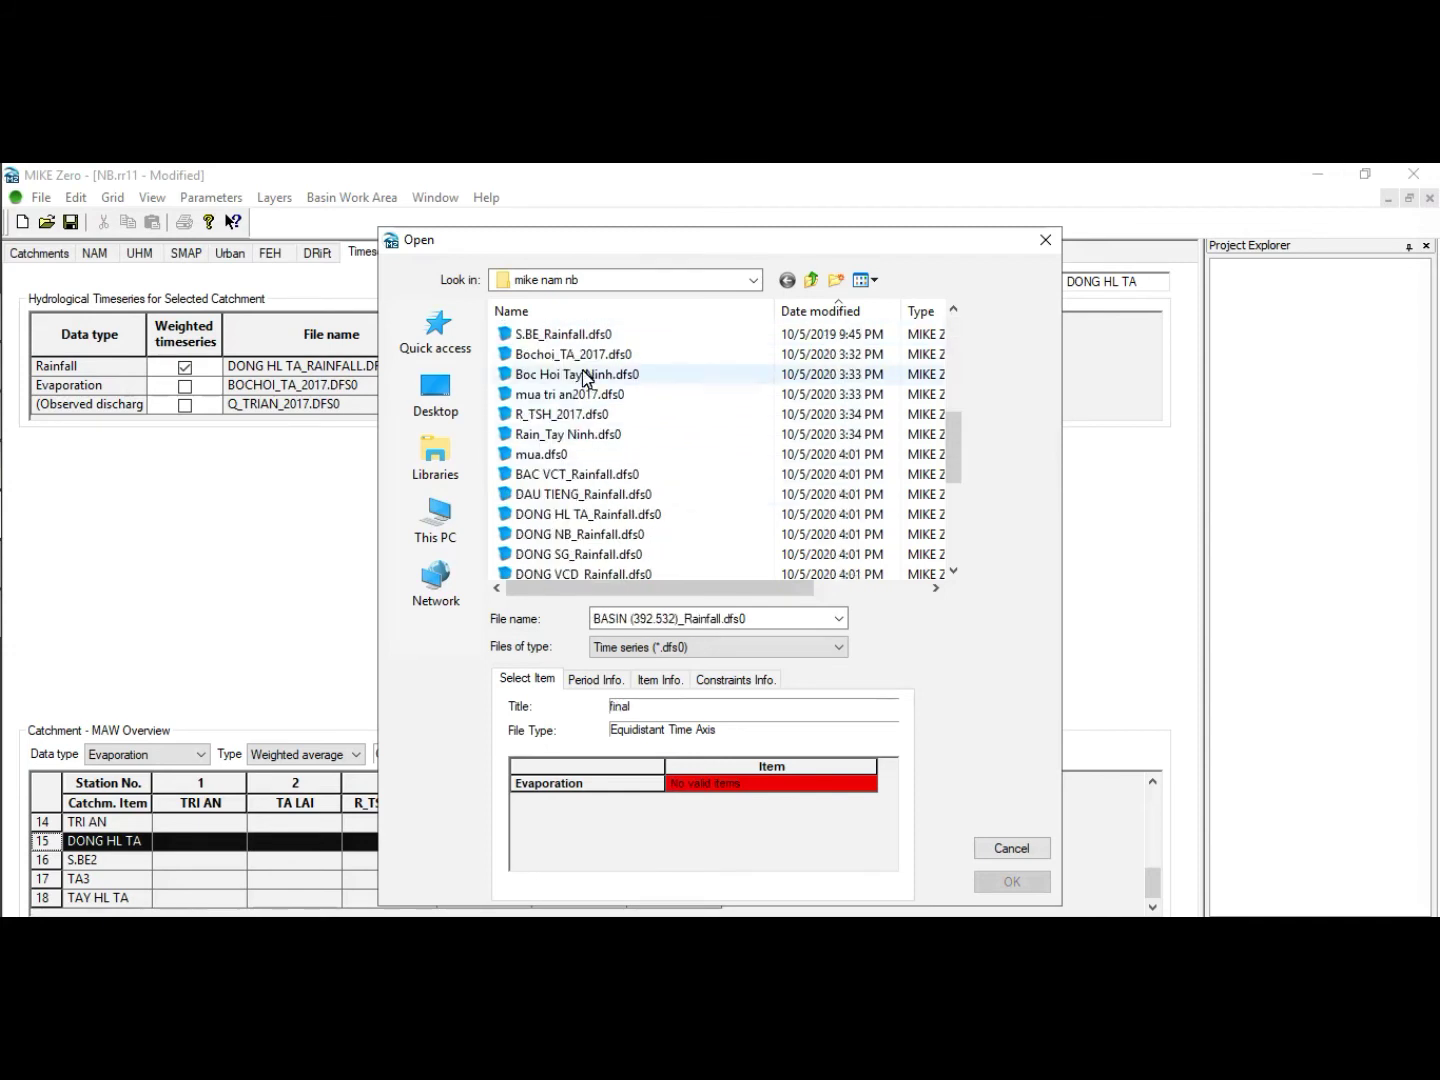
pyautogui.doubleClick(584, 375)
# Assign Bochoi_TA_2017.dfs0 as the evaporation time series of catchment S.BE2.
pyautogui.click(65, 864)
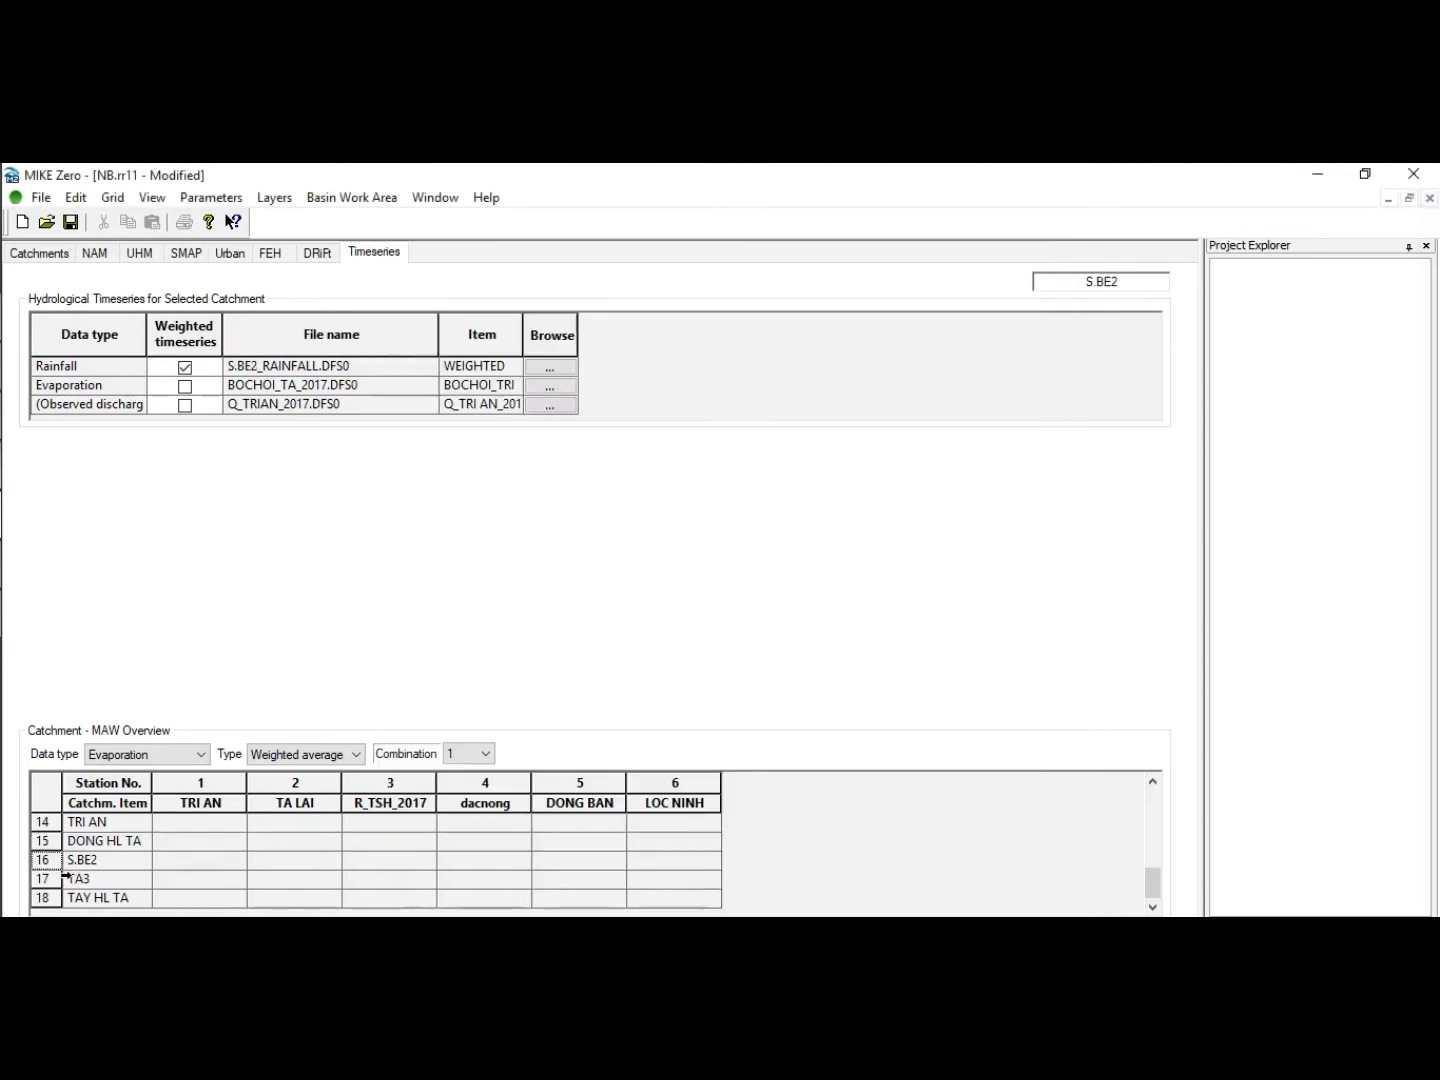
pyautogui.click(550, 390)
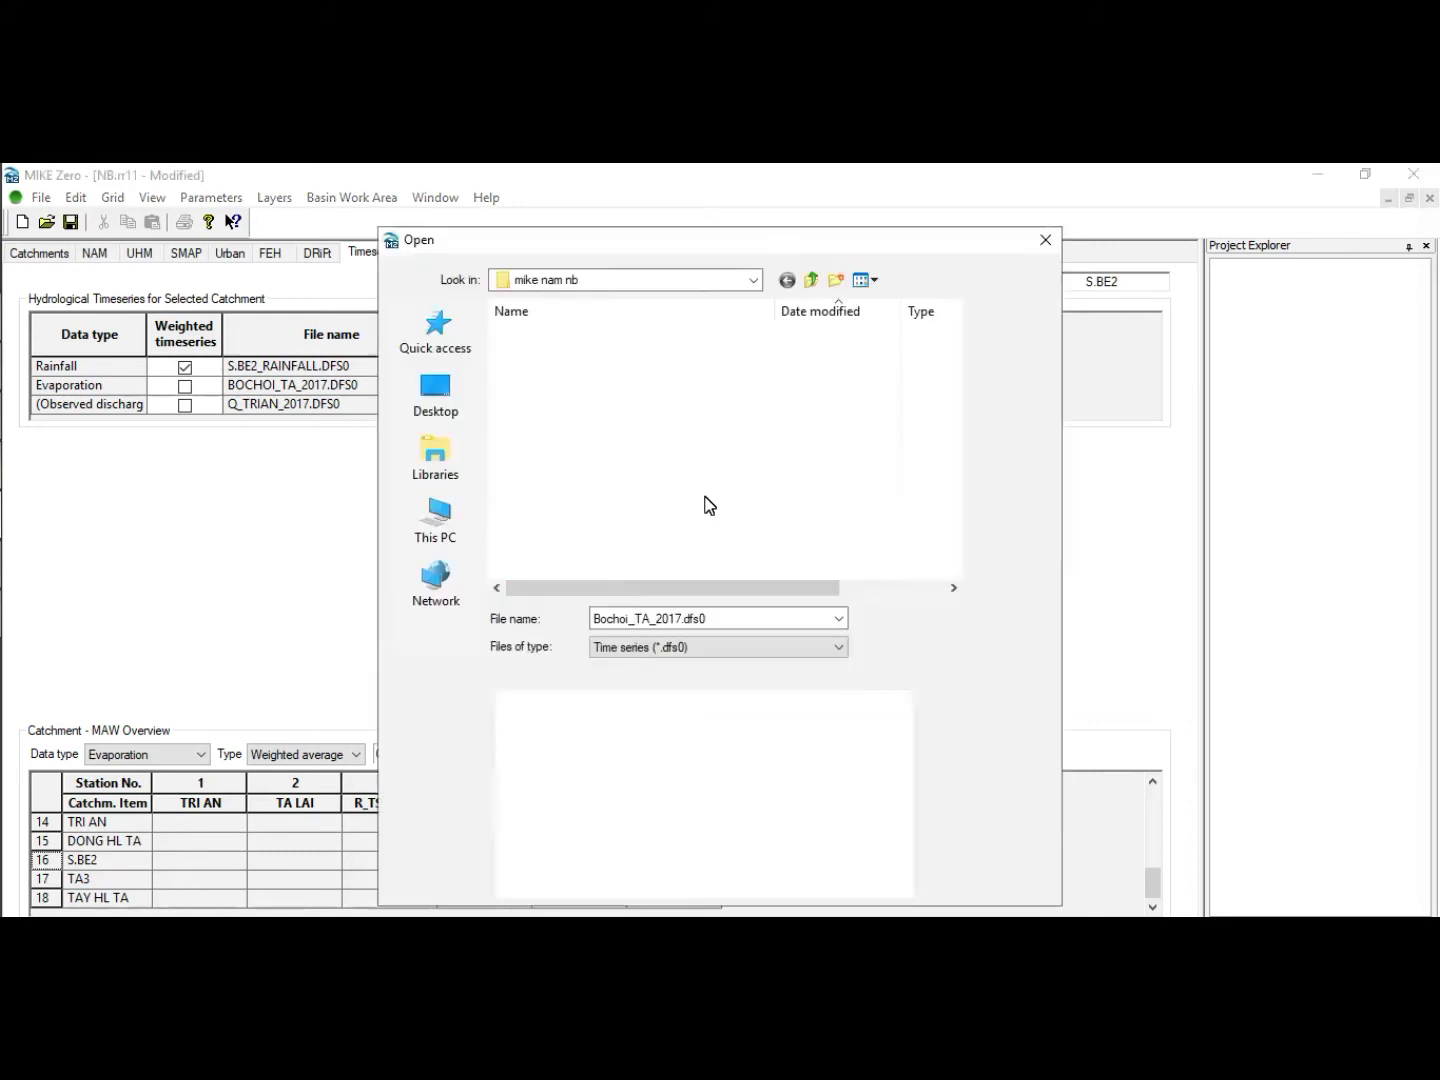
pyautogui.scroll(-5, 690, 480)
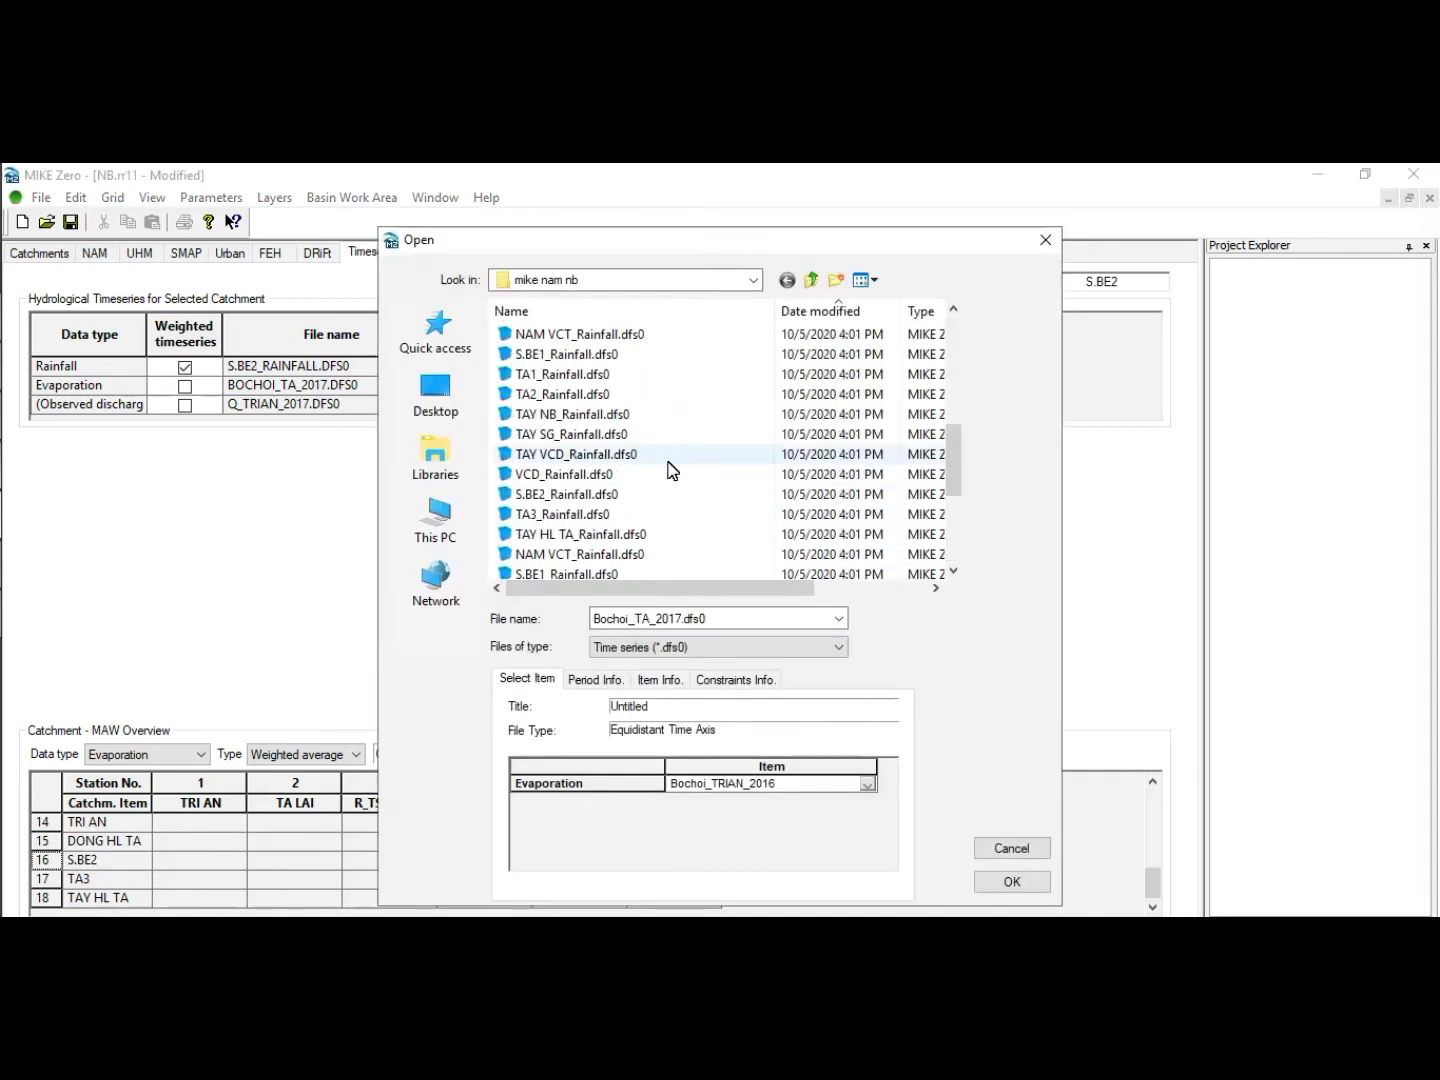
pyautogui.scroll(7, 680, 465)
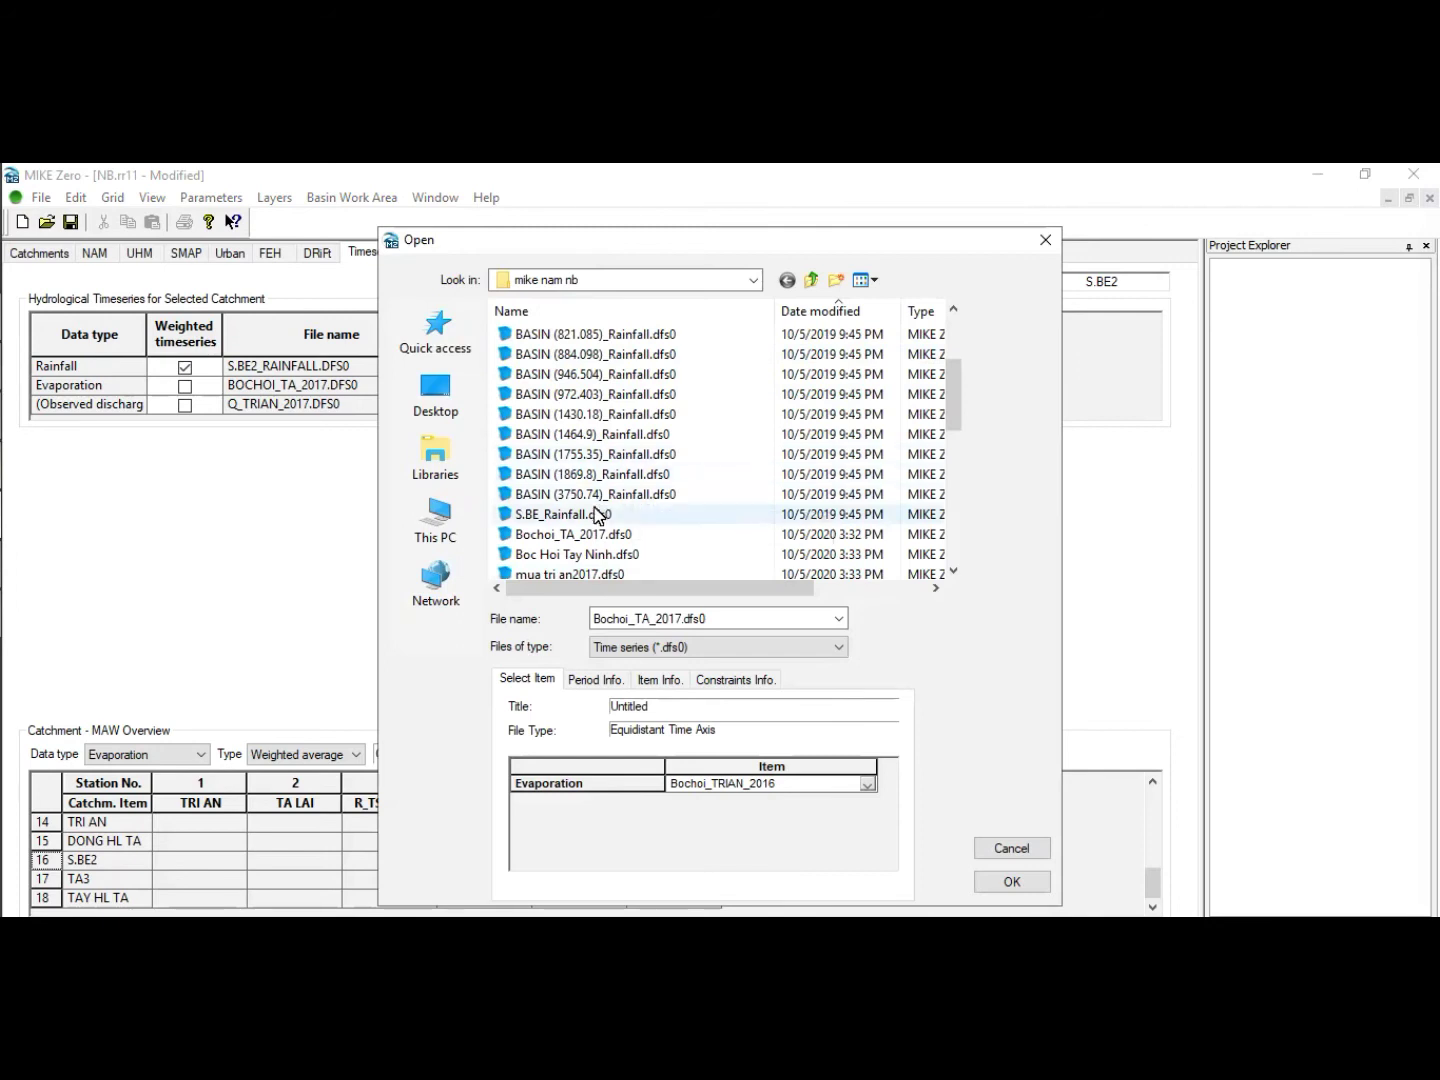
pyautogui.doubleClick(566, 535)
# Assign Bochoi_TA_2017.dfs0 as the evaporation time series of catchment TA3.
pyautogui.click(68, 877)
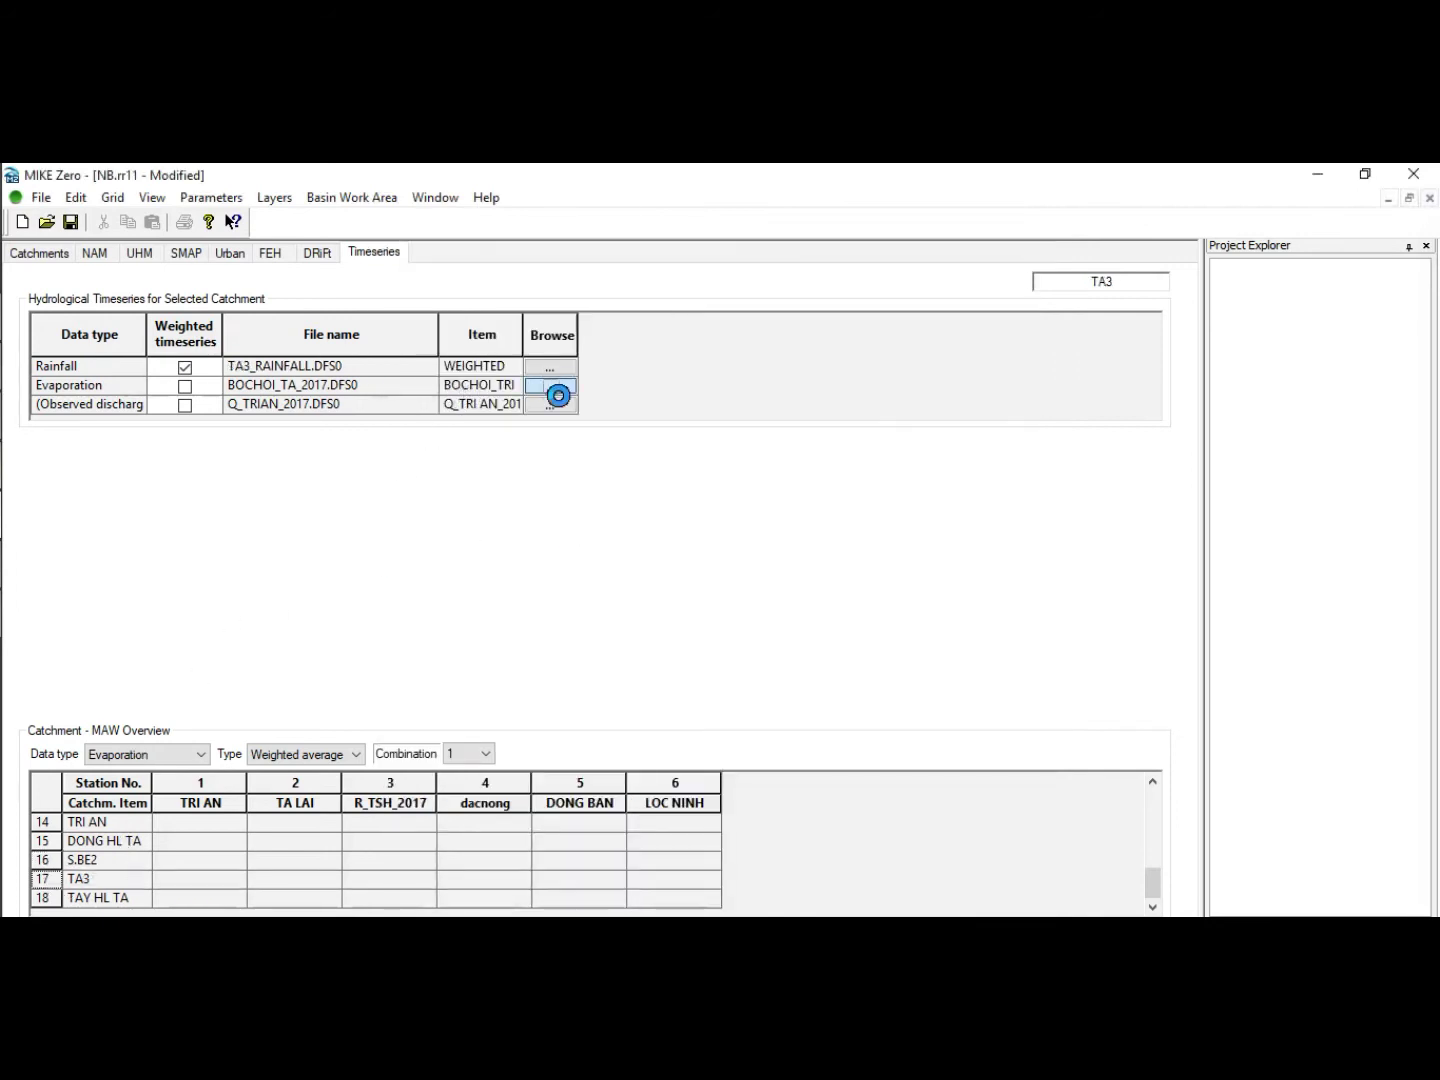
pyautogui.scroll(-5, 709, 540)
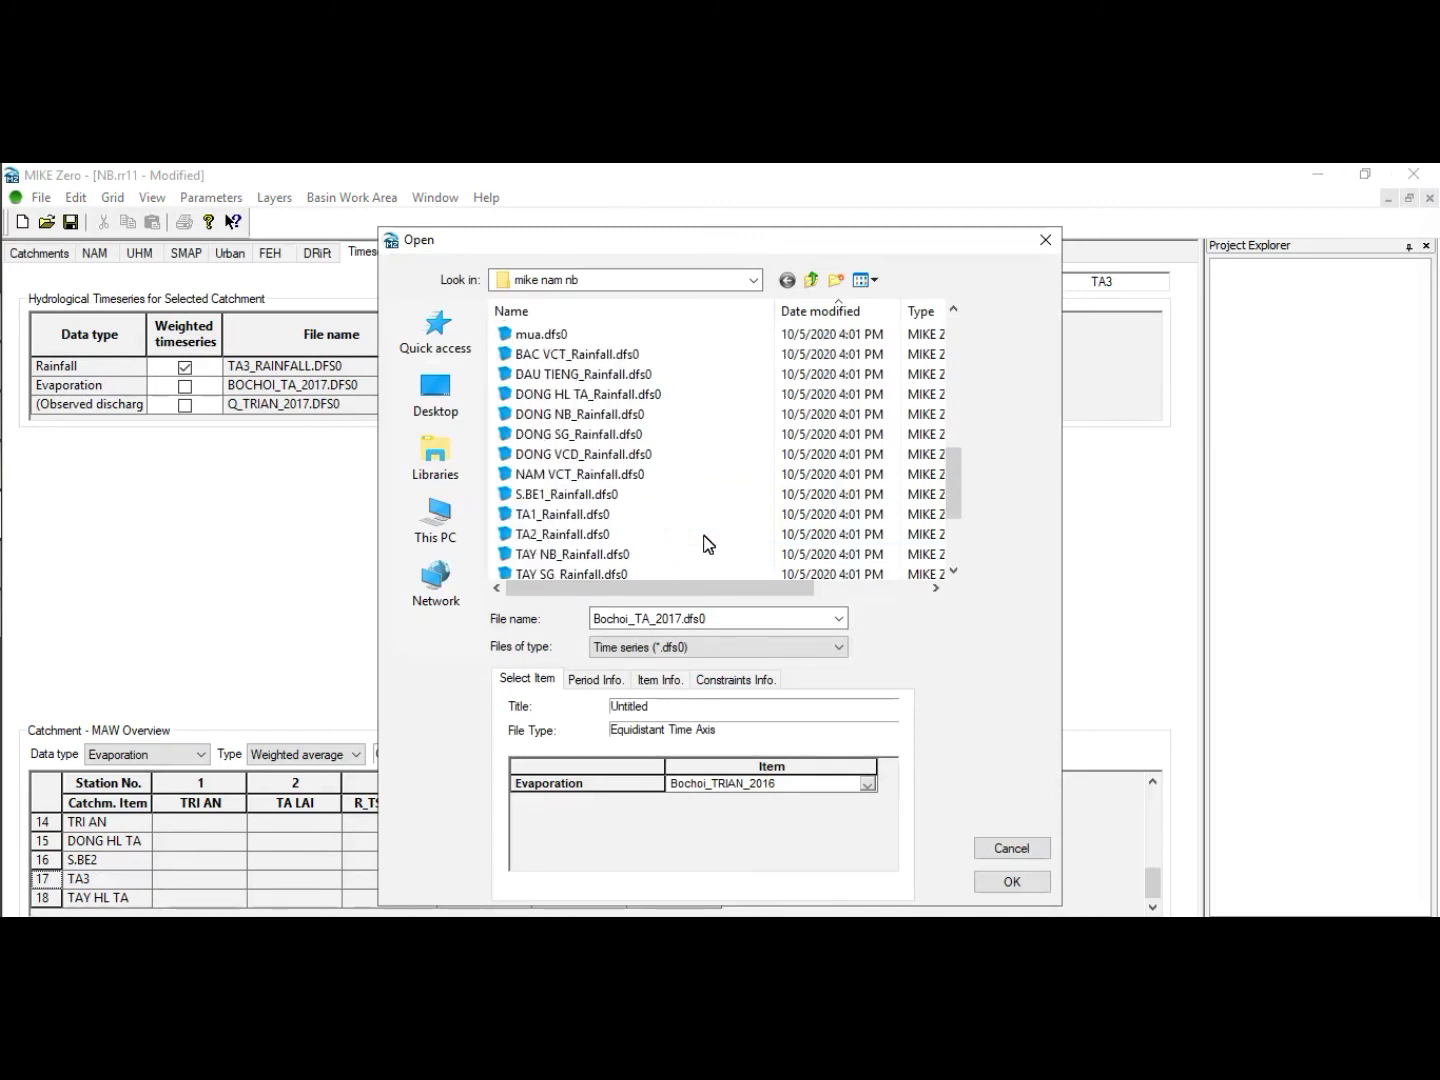
pyautogui.scroll(-3, 640, 434)
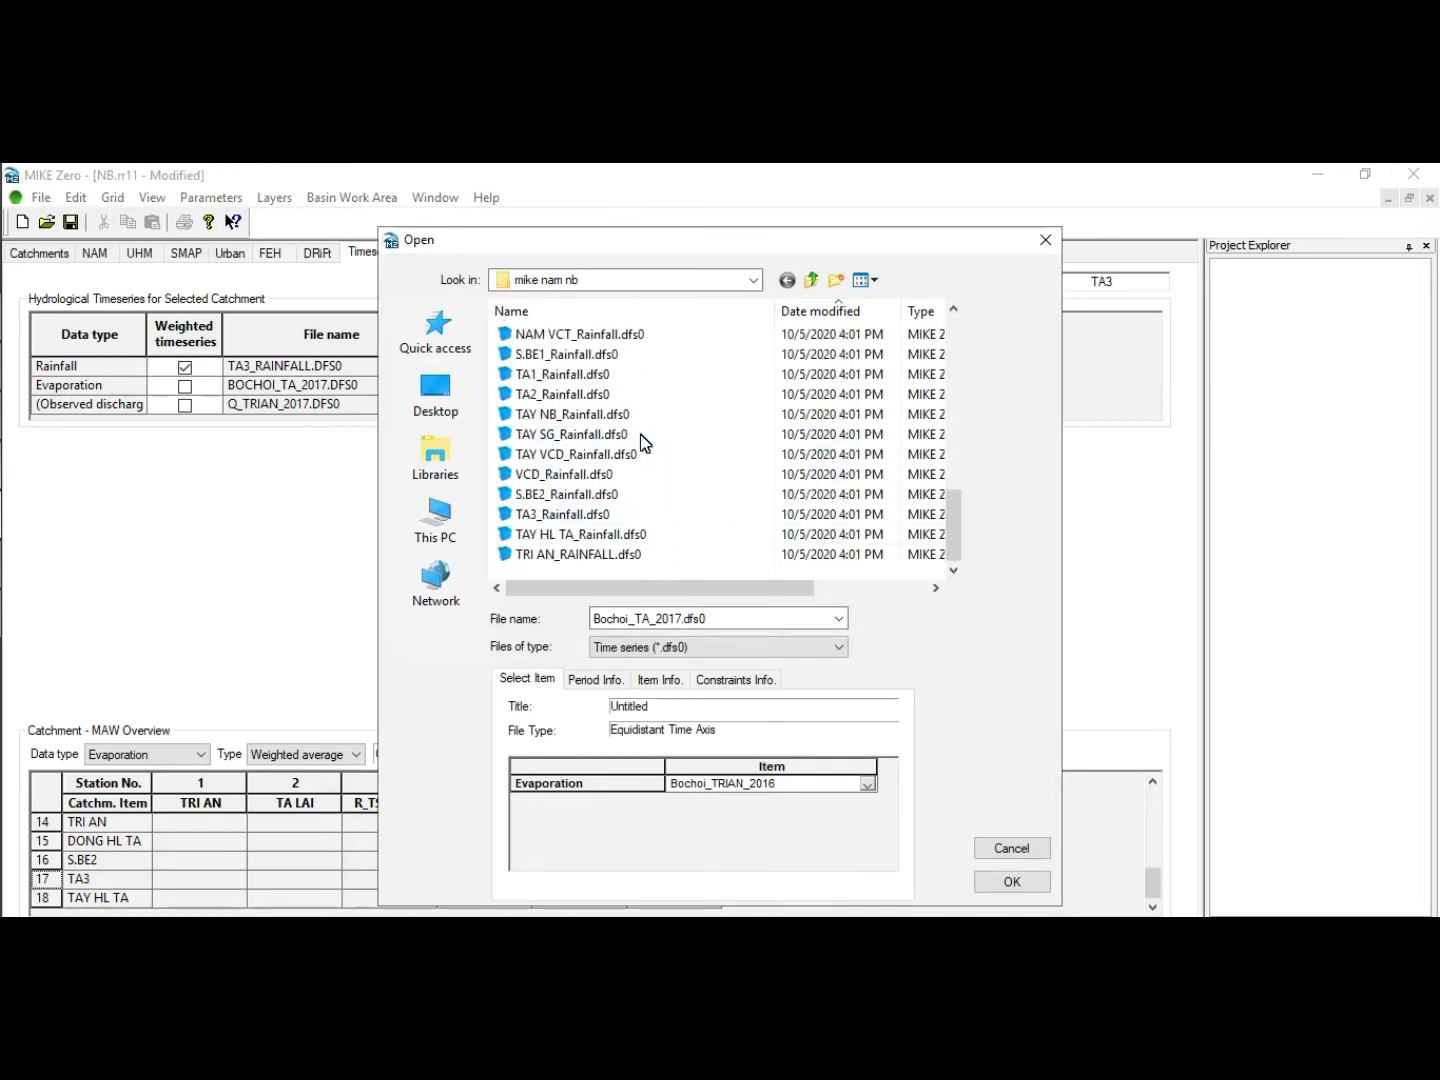
pyautogui.scroll(4, 641, 434)
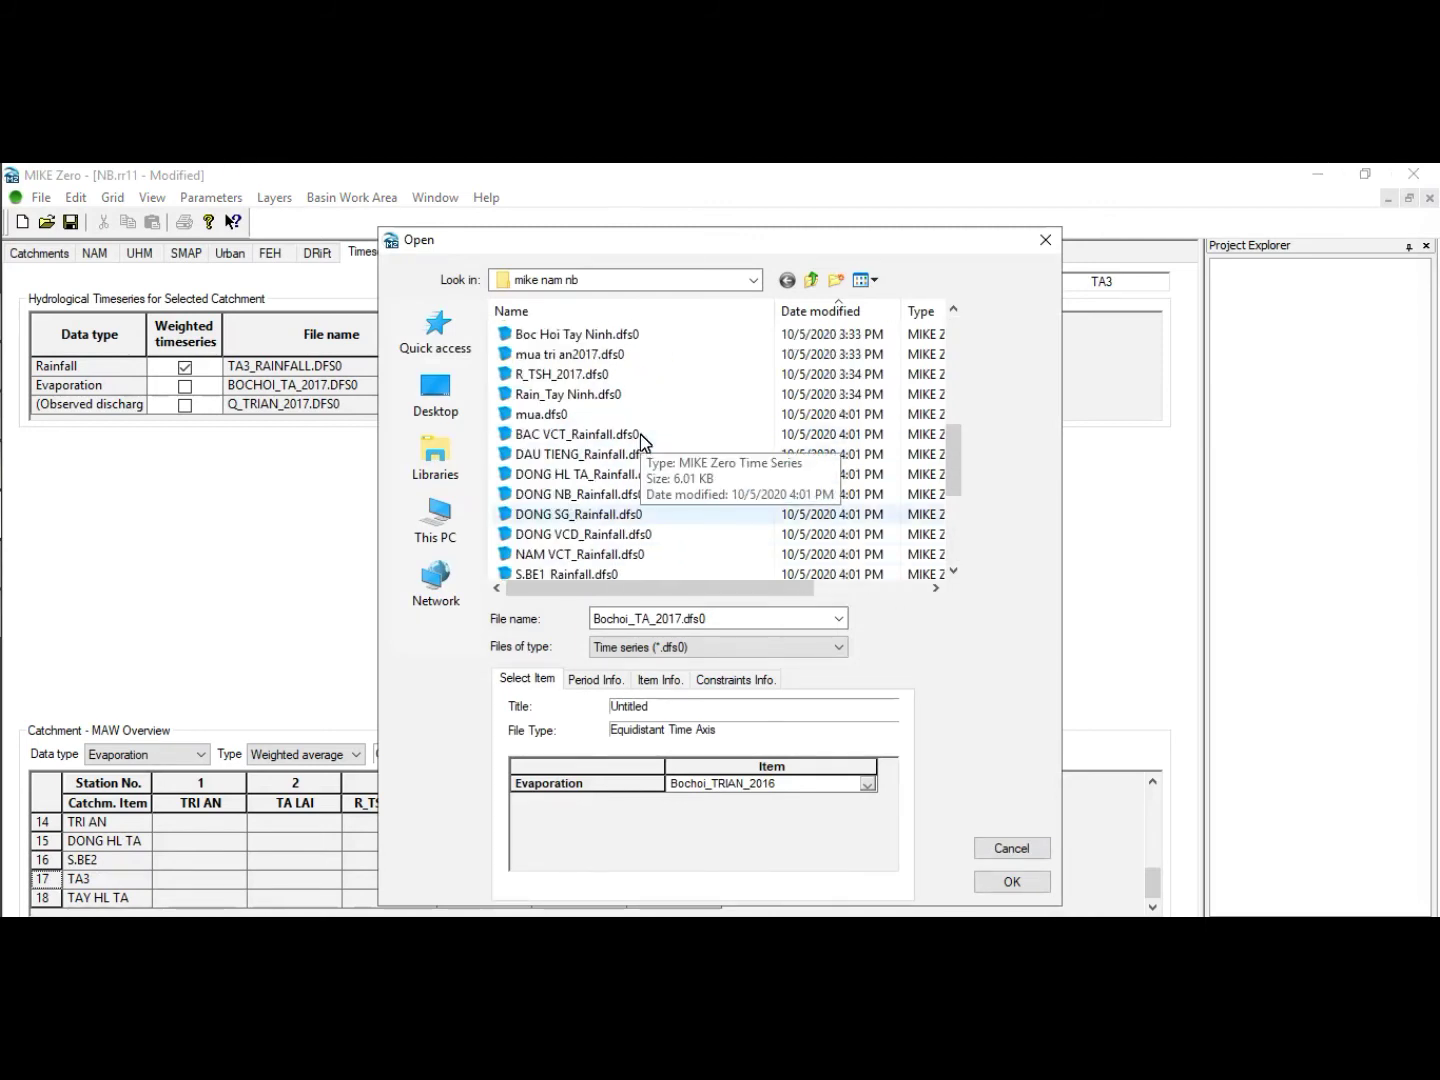
pyautogui.click(953, 311)
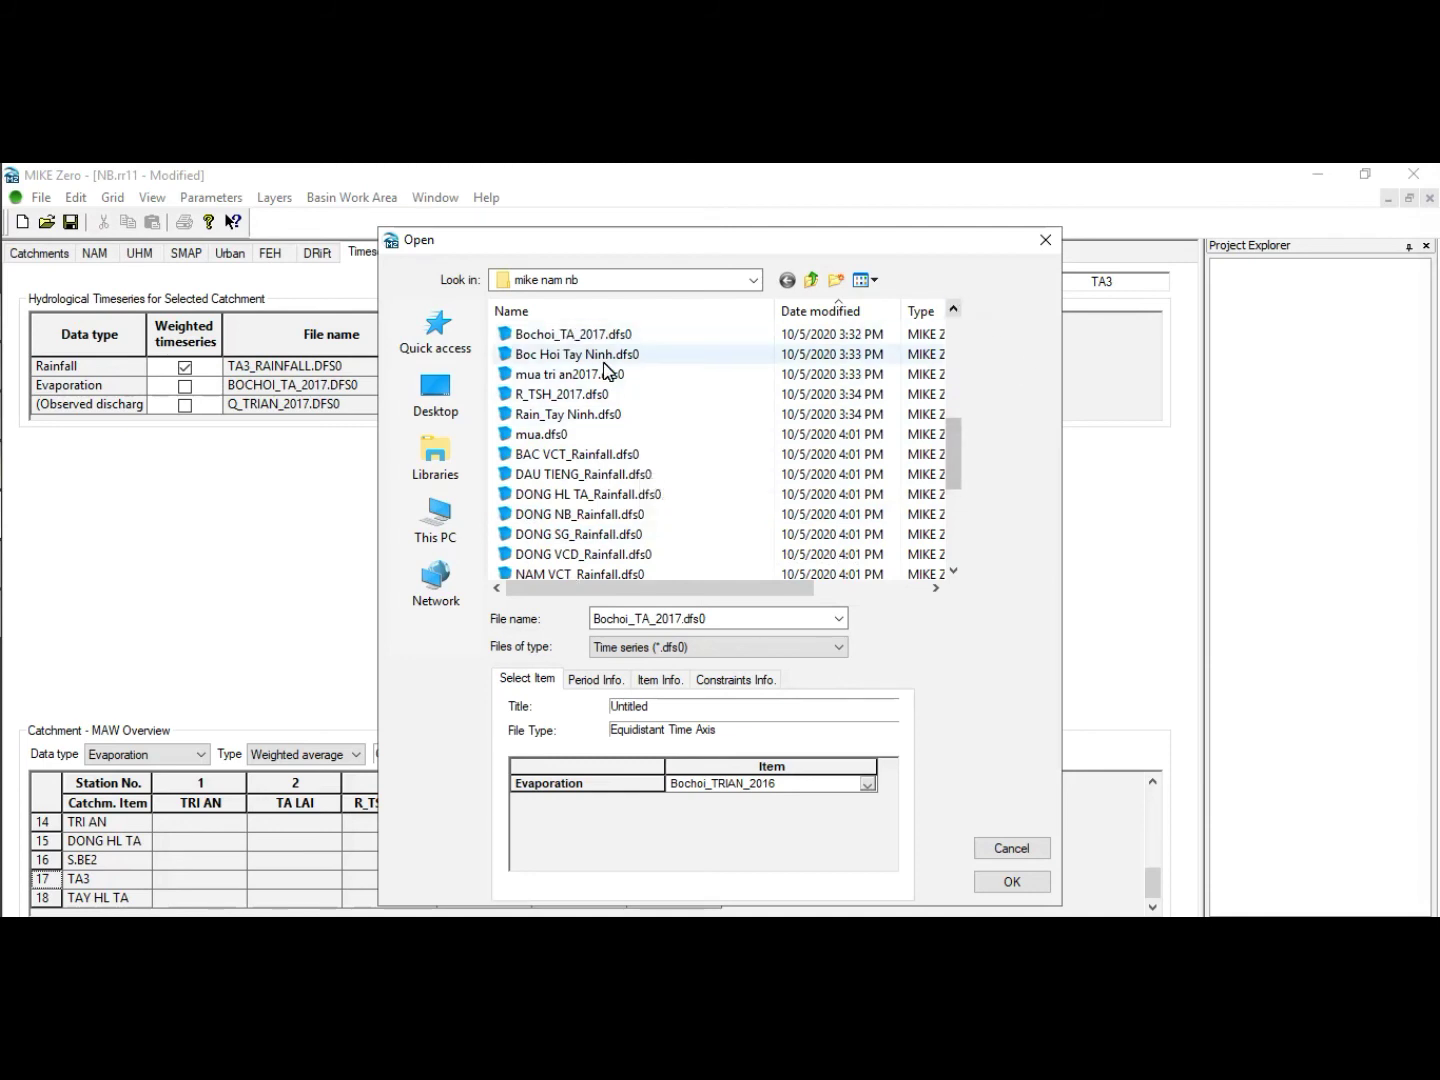
pyautogui.doubleClick(603, 335)
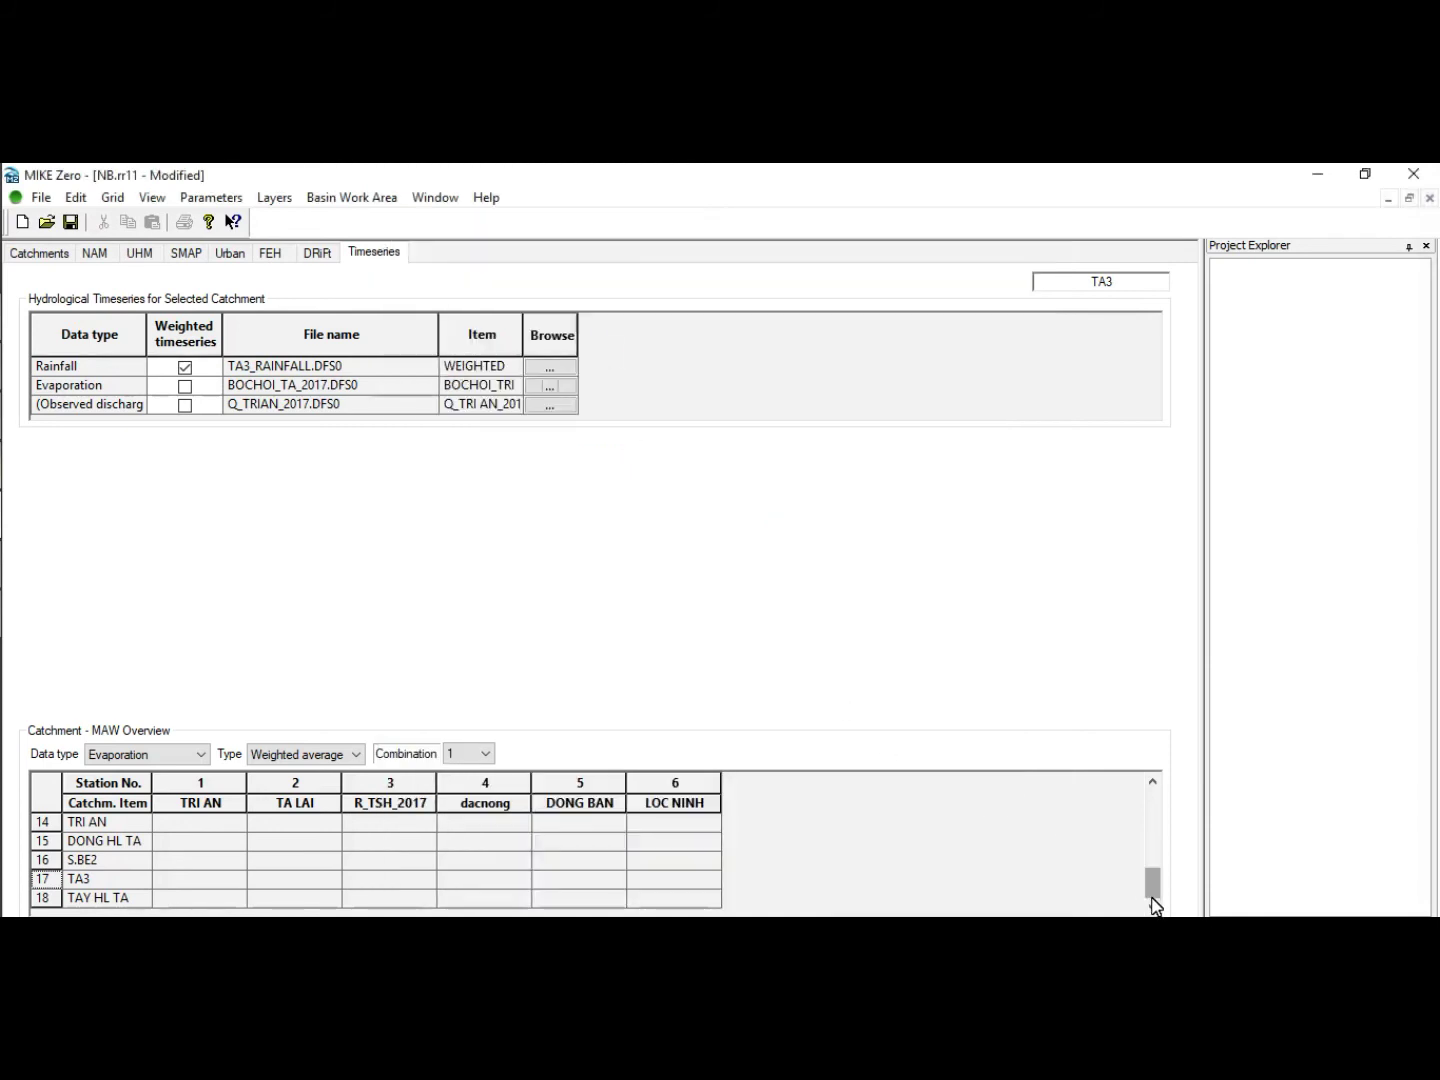
# Assign Bochoi_TA_2017.dfs0 as the evaporation time series of catchment TAY HL TA and save the rainfall-runoff model.
pyautogui.click(65, 900)
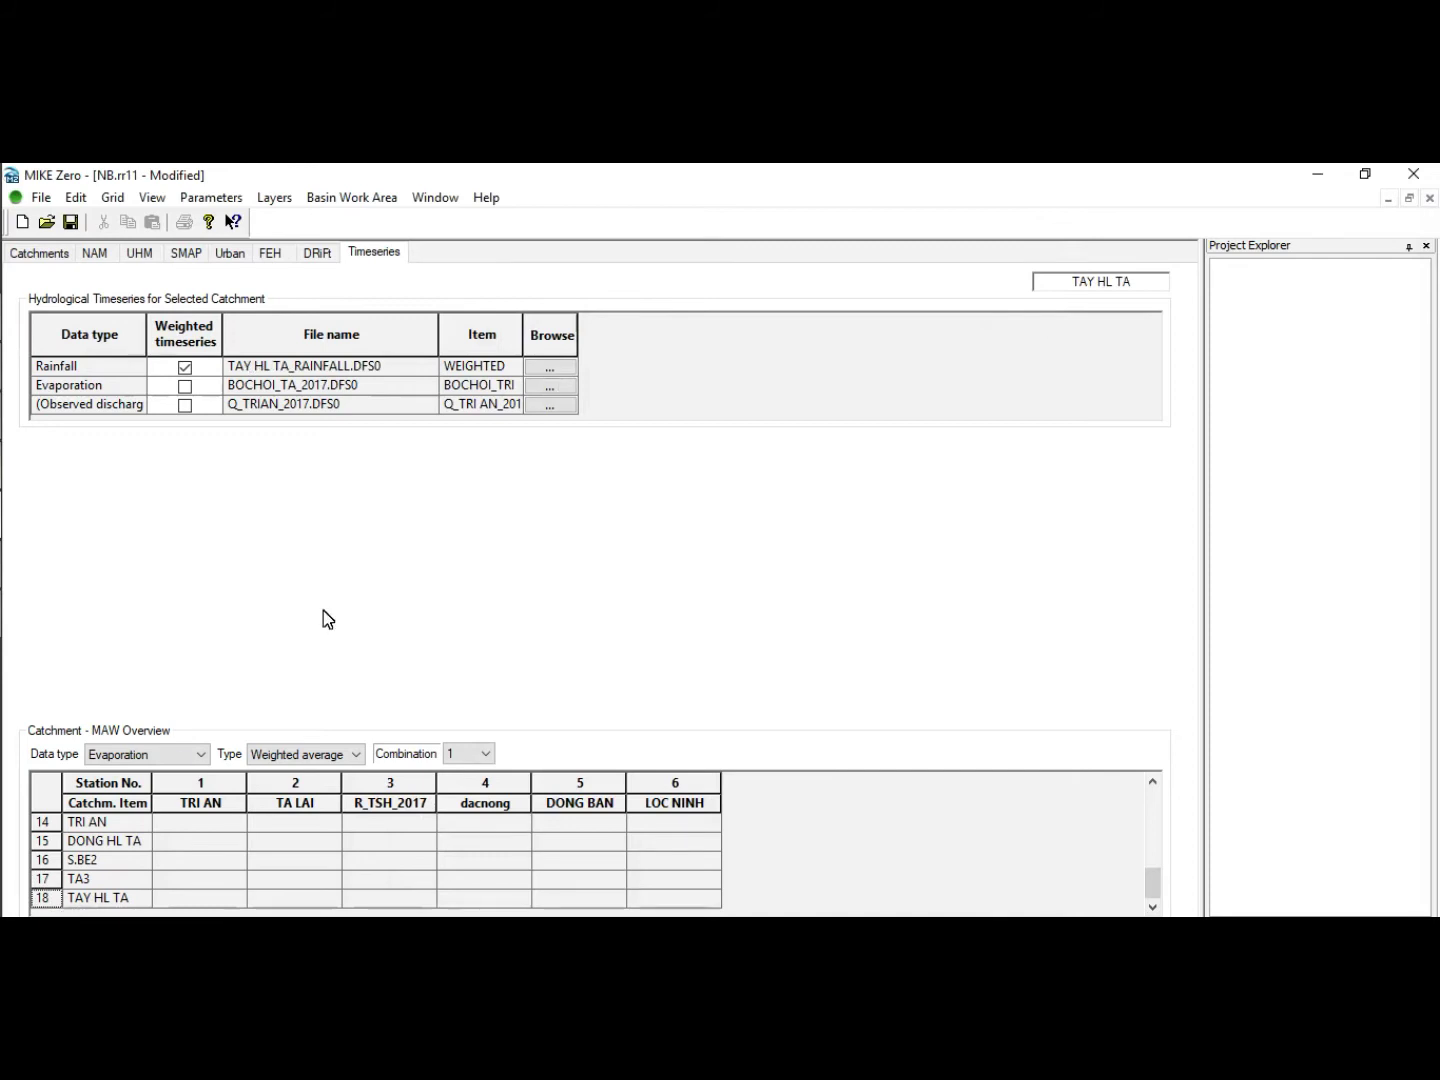
pyautogui.click(565, 390)
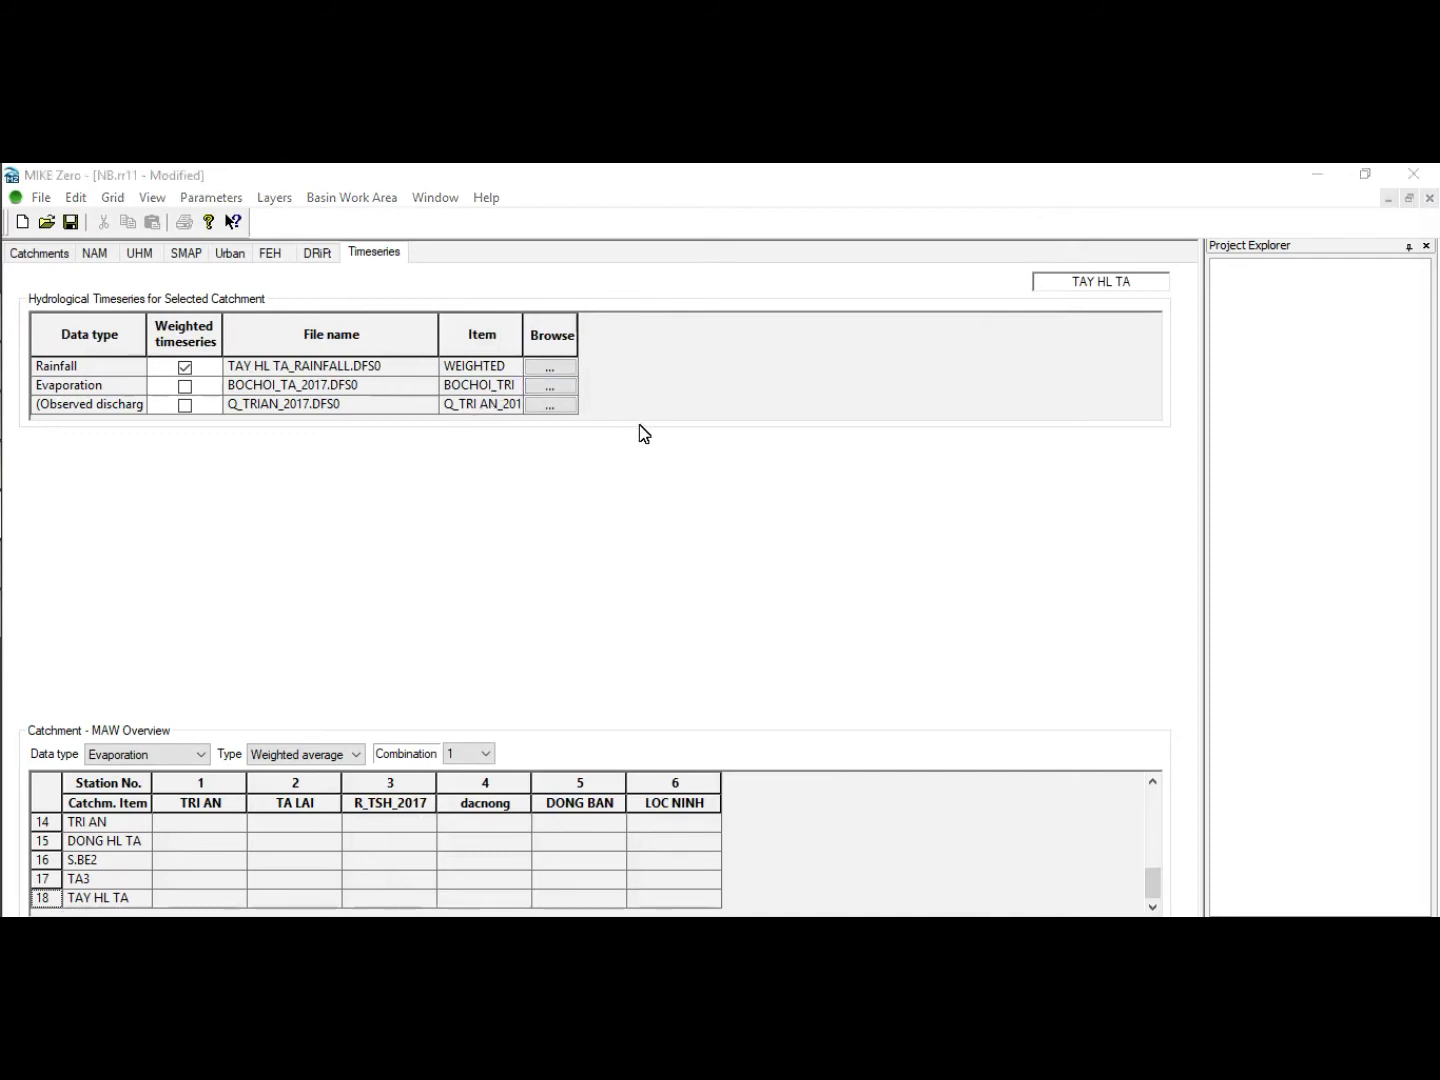
pyautogui.scroll(-4, 659, 437)
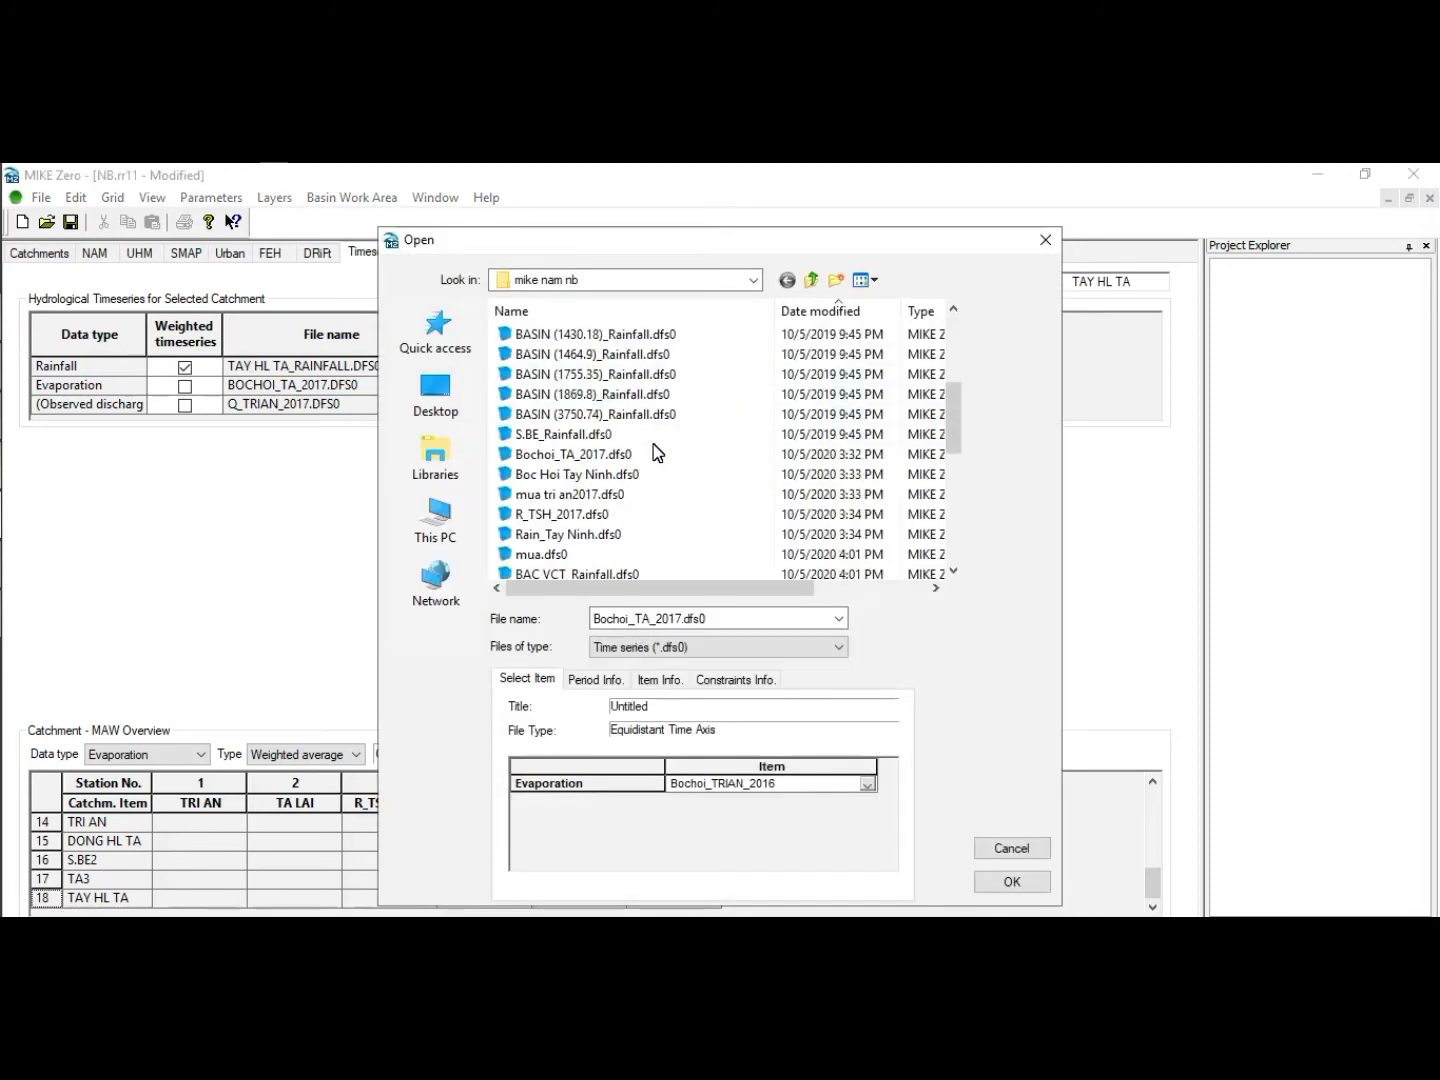
pyautogui.click(578, 454)
pyautogui.doubleClick(579, 455)
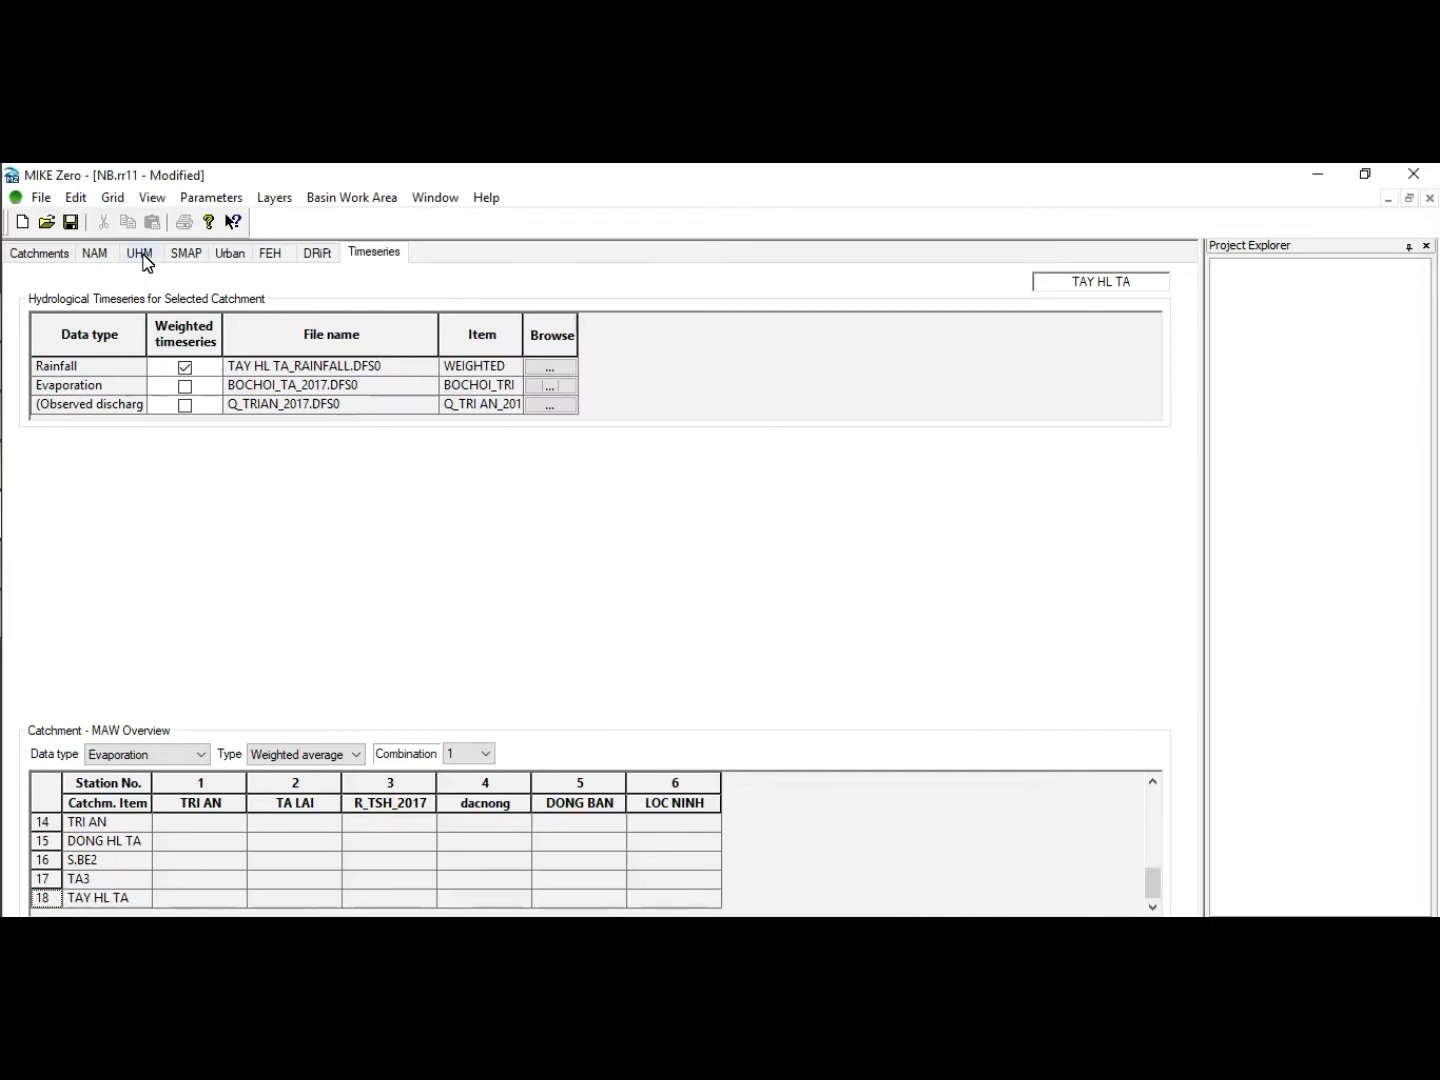
pyautogui.click(70, 222)
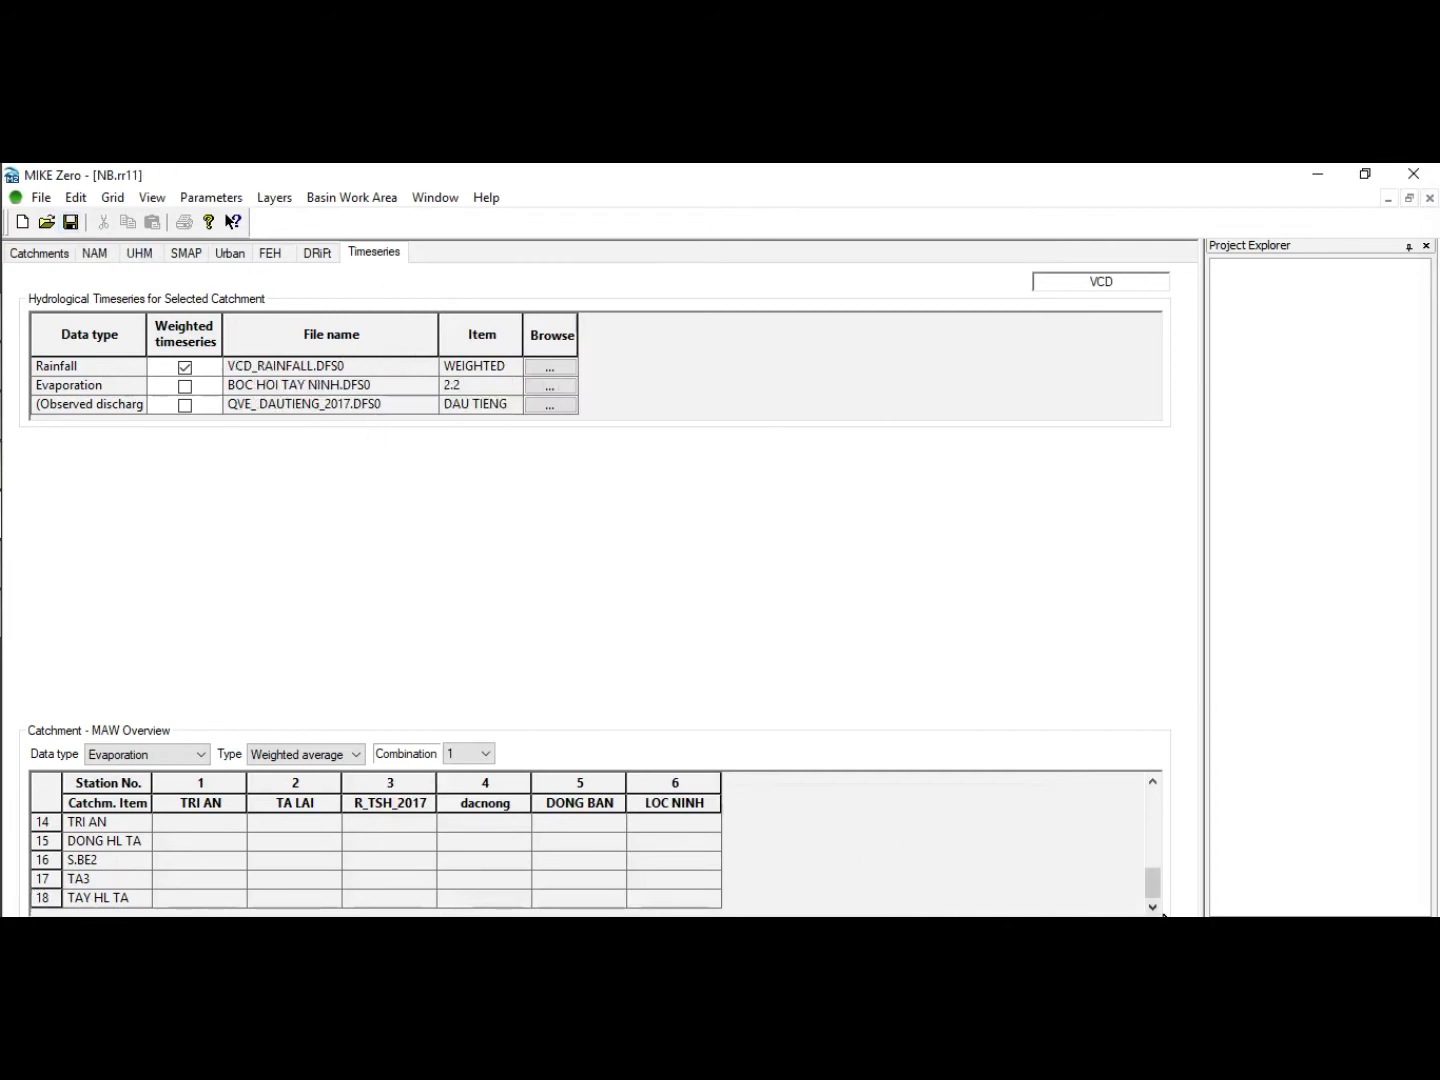
# Open catchment VCD's observed discharge file Qve_ DAUTIENG_2017.dfs0 in a maximized time series editor.
pyautogui.moveTo(1155, 896); pyautogui.dragTo(481, 509)
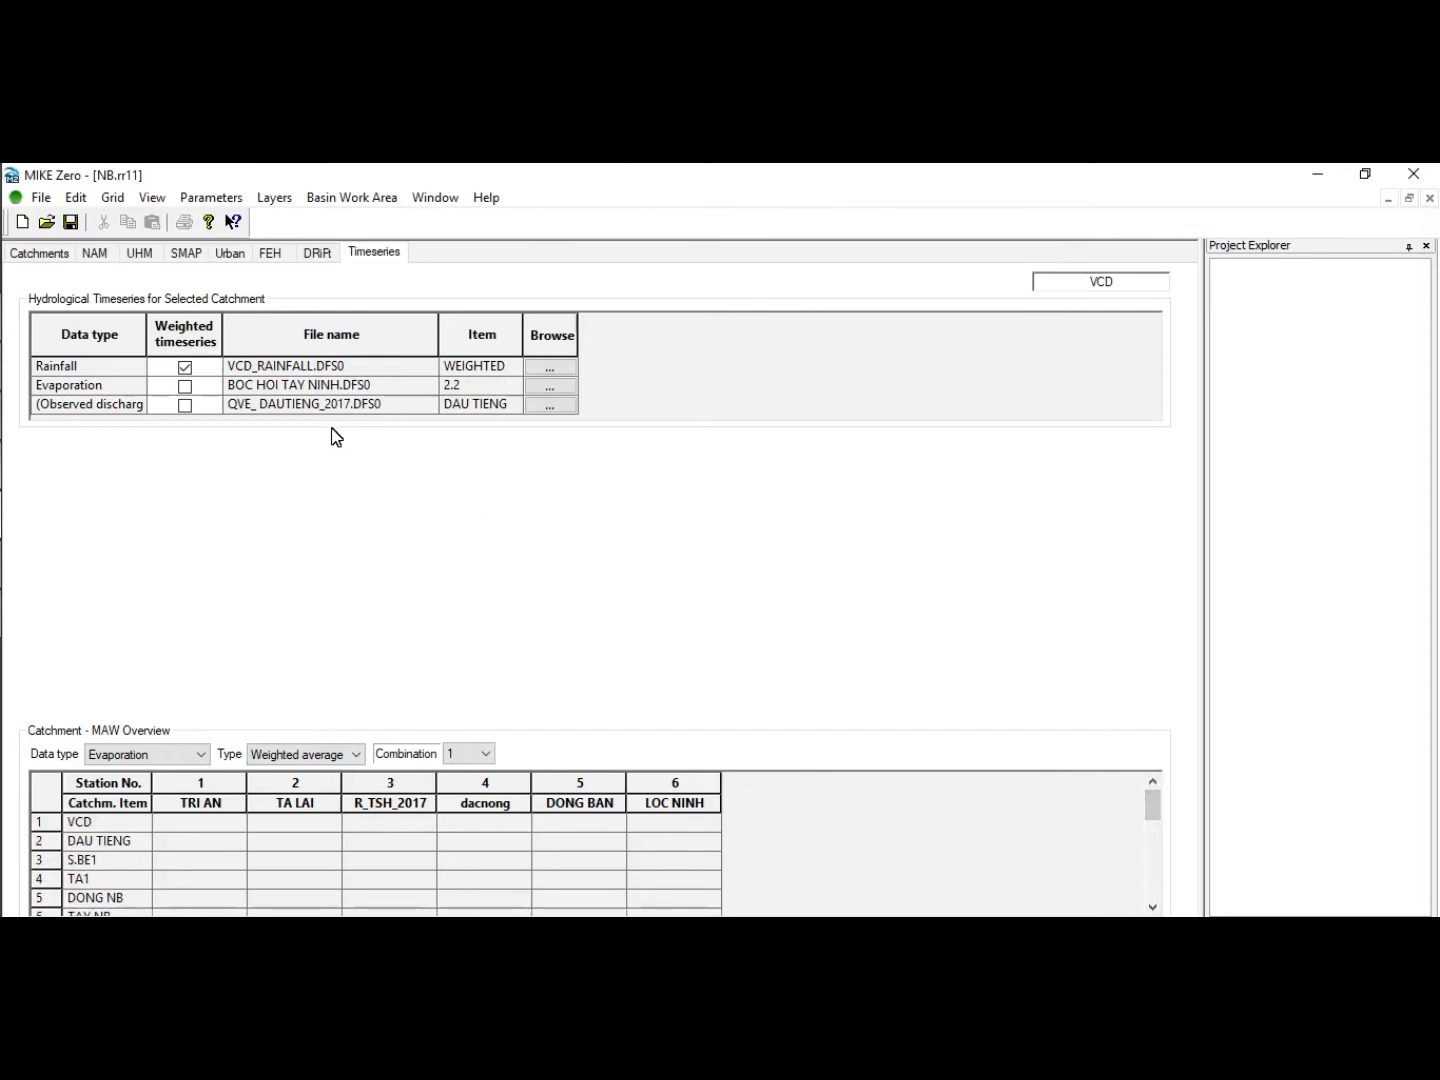
pyautogui.click(61, 821)
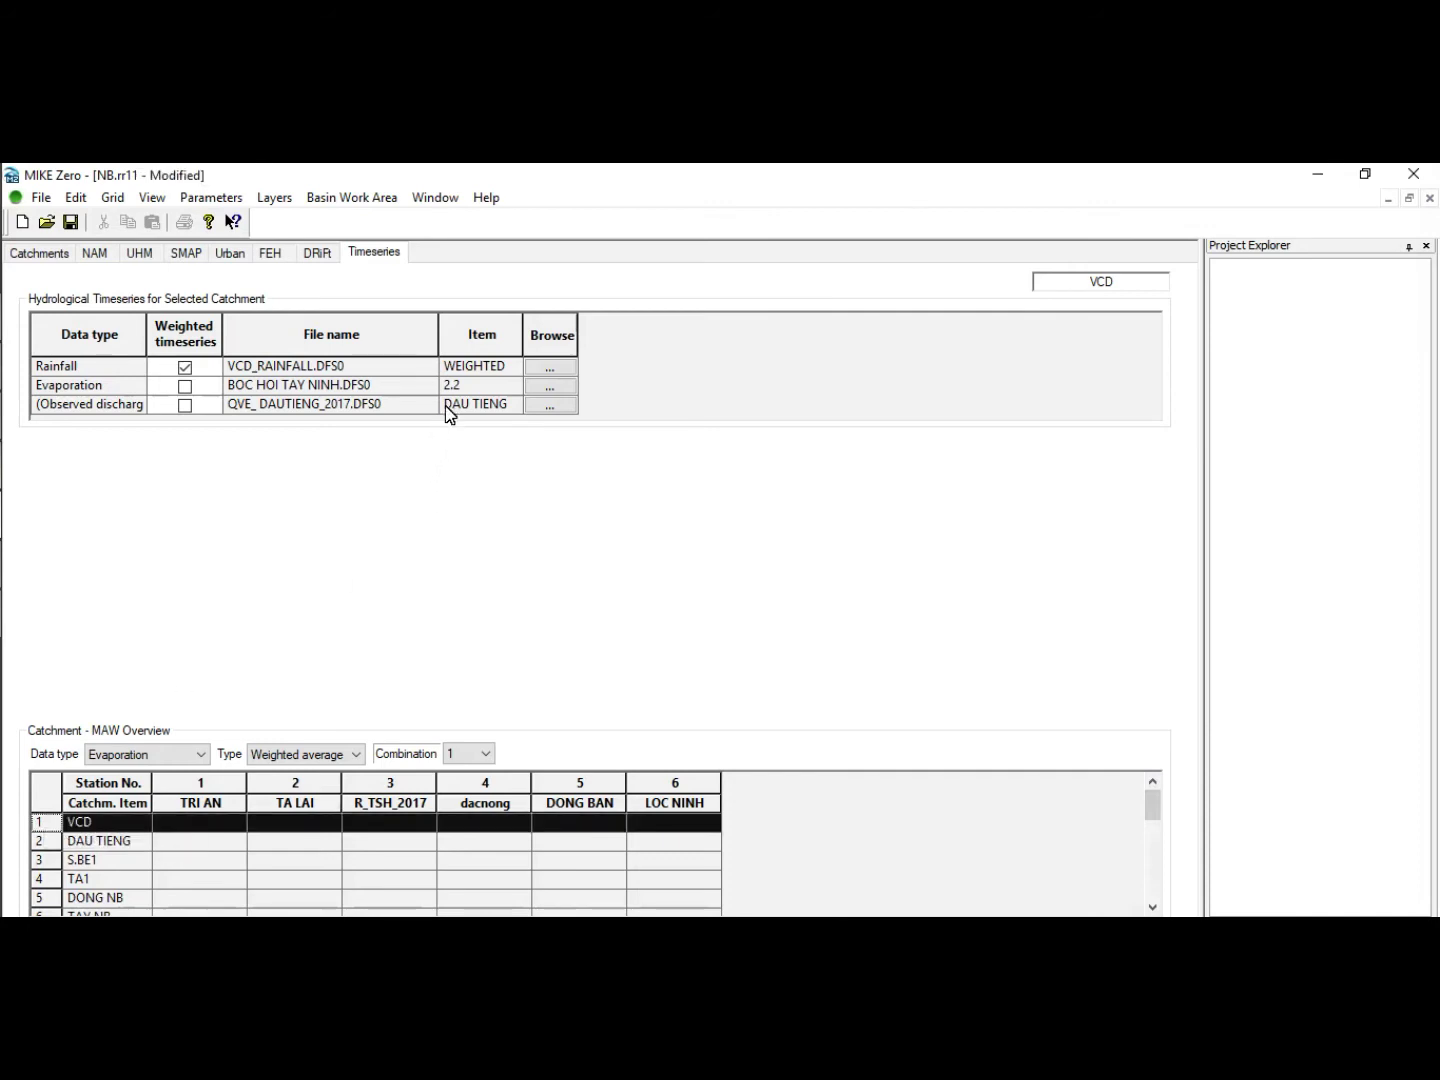
pyautogui.click(548, 408)
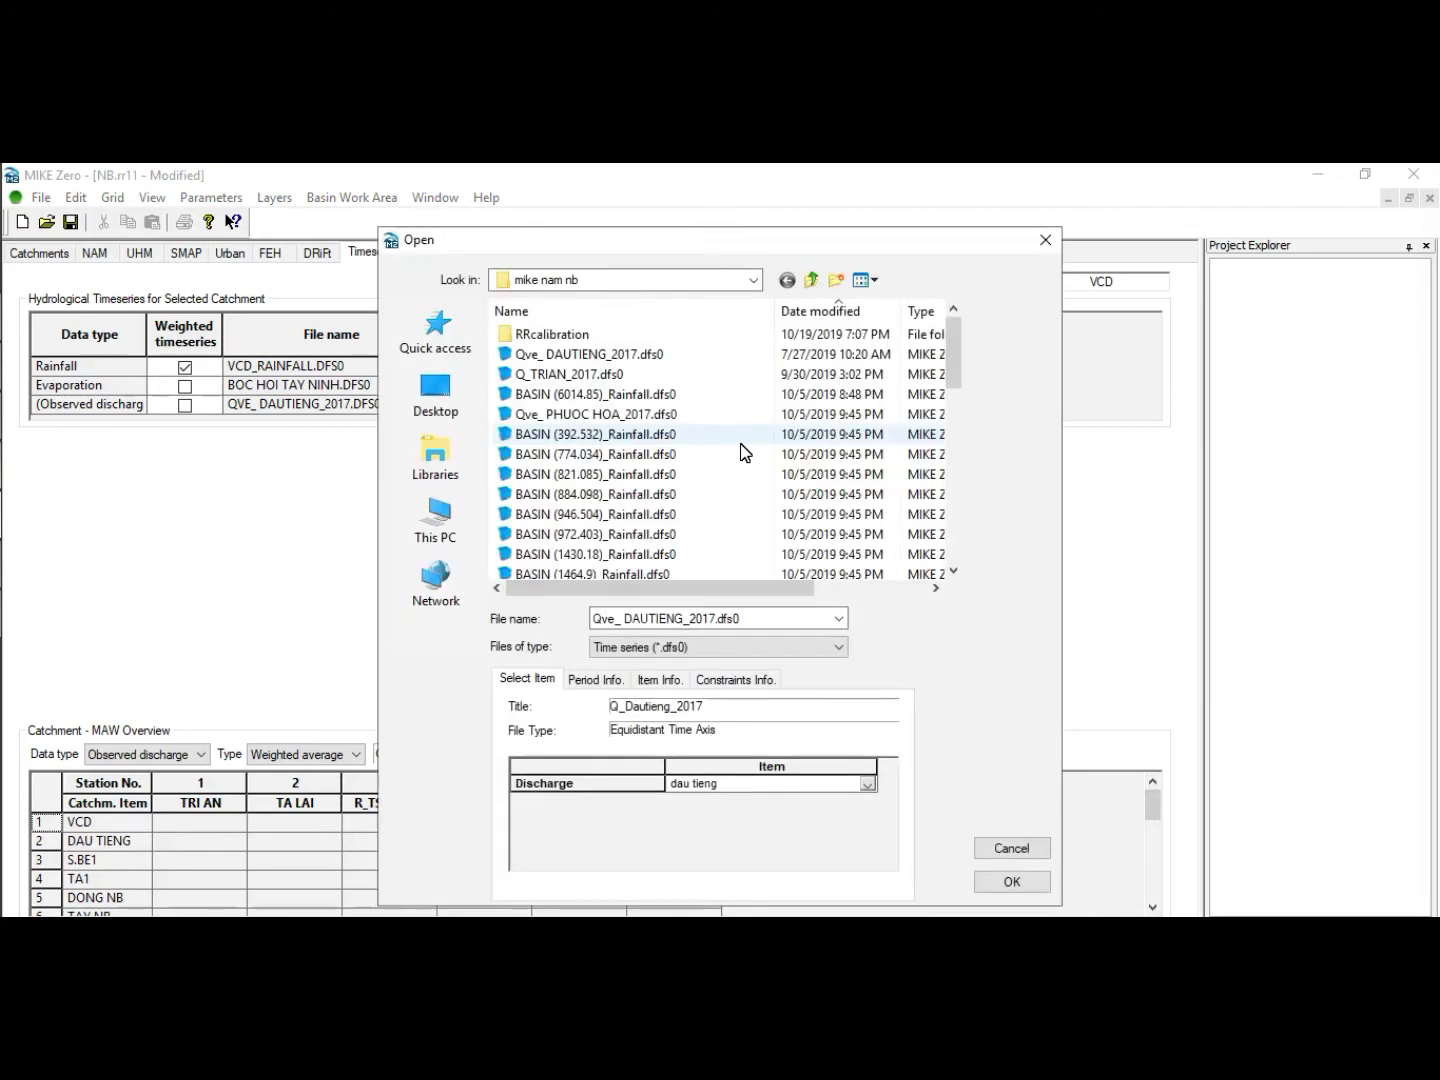
pyautogui.click(647, 358)
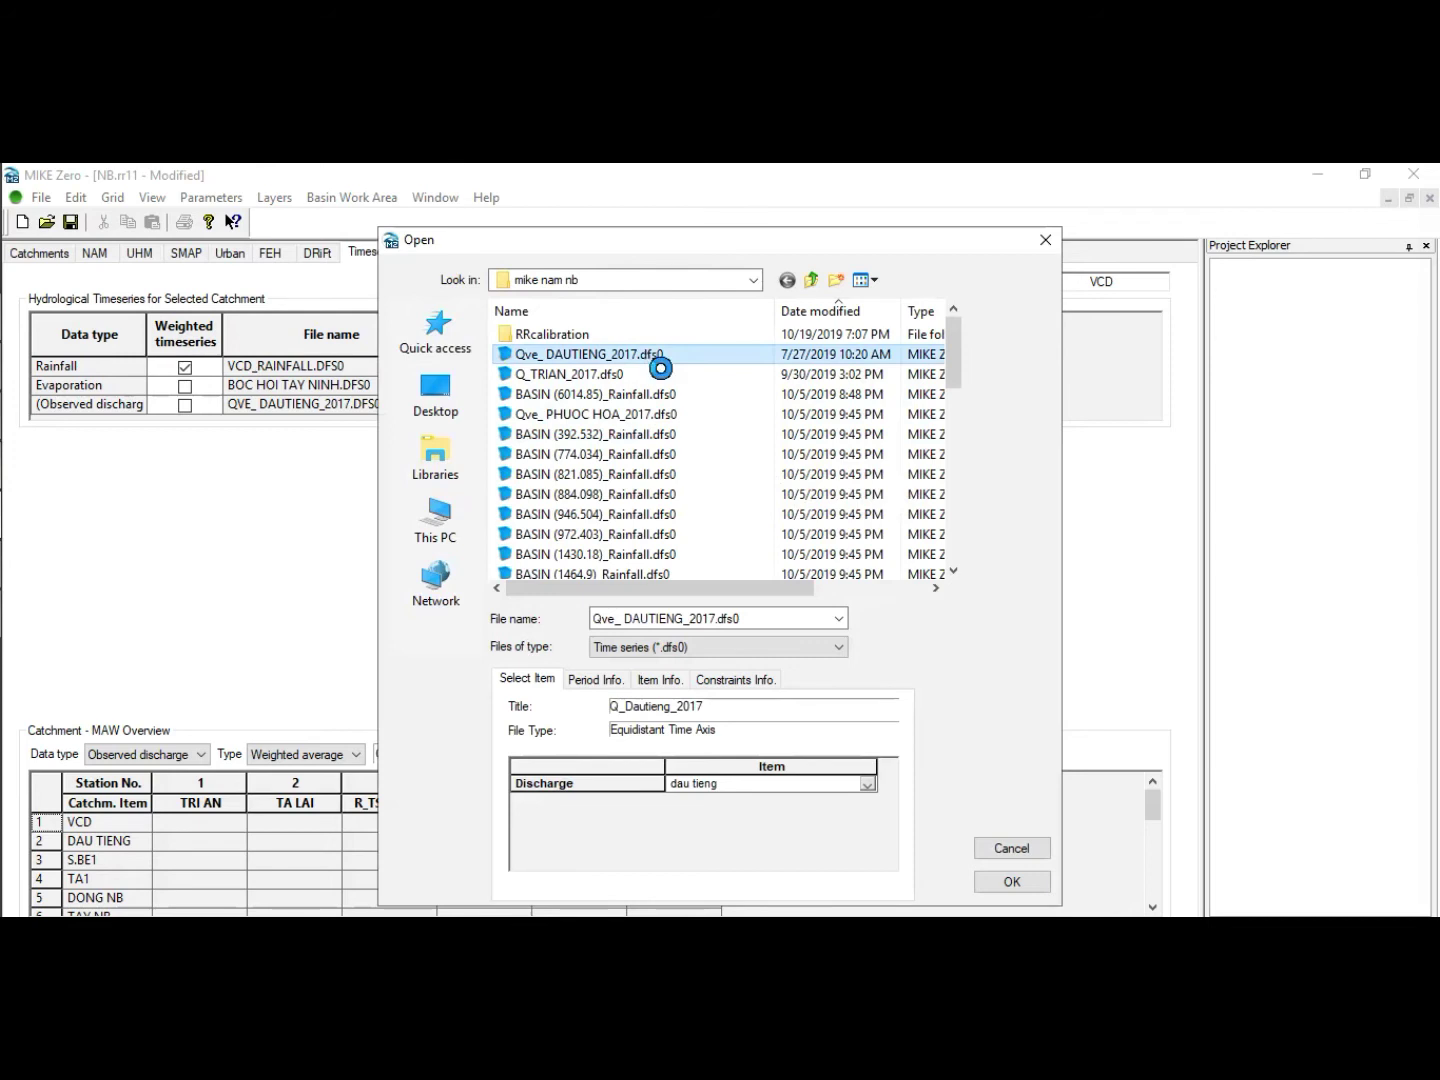
pyautogui.rightClick(653, 360)
pyautogui.click(698, 393)
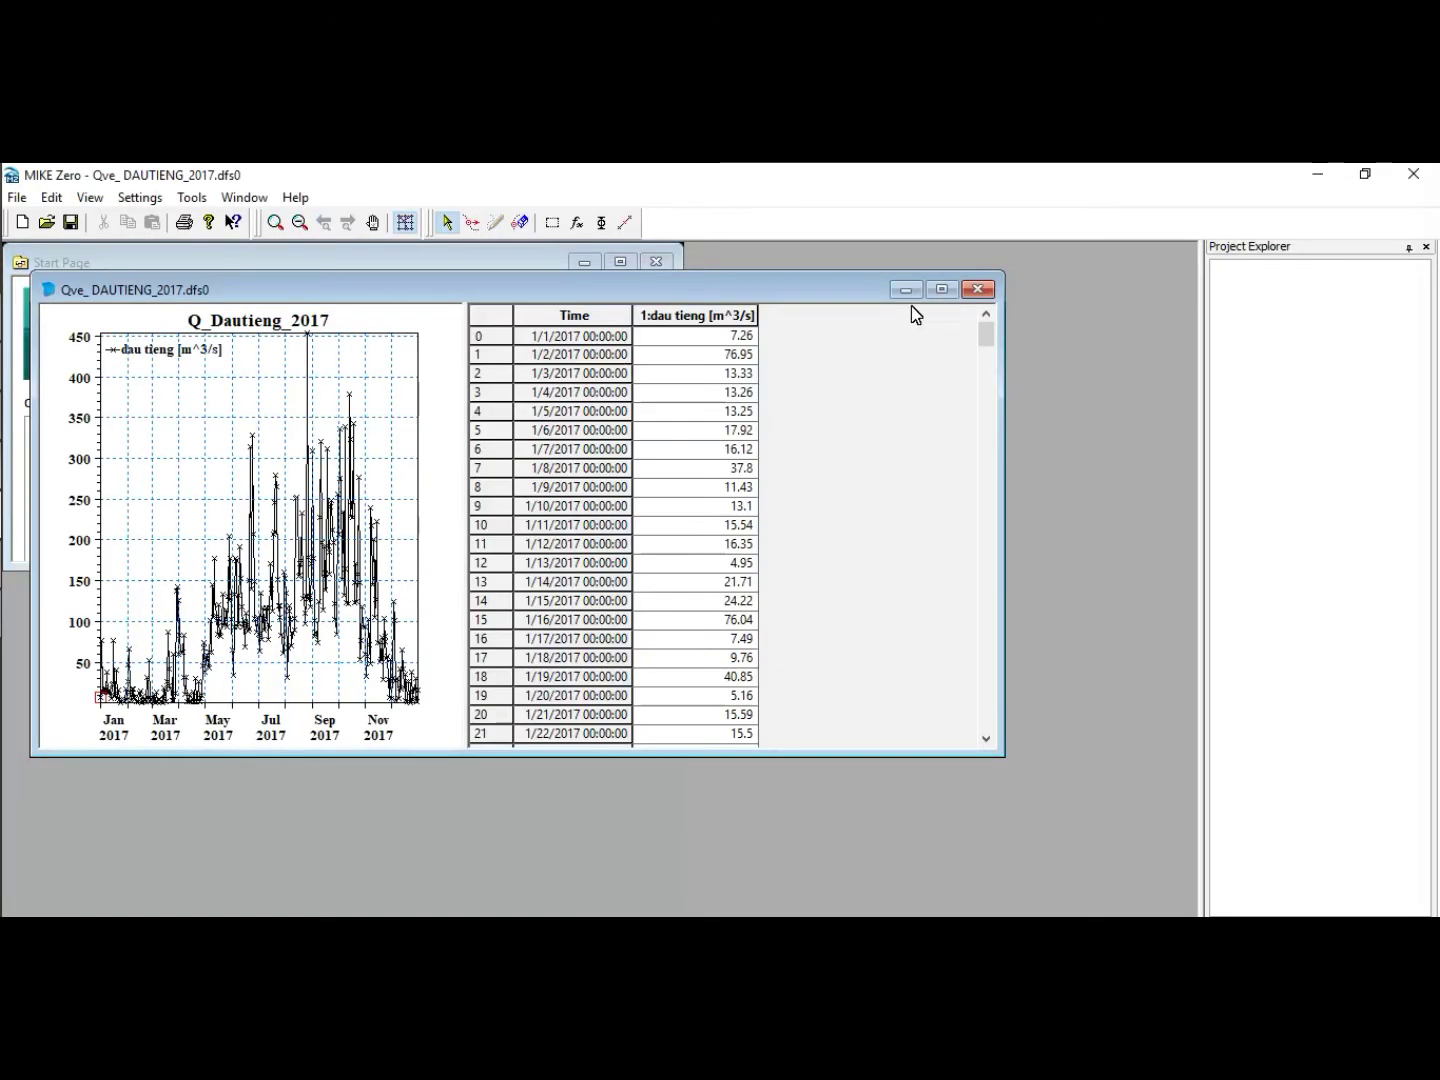
pyautogui.click(941, 291)
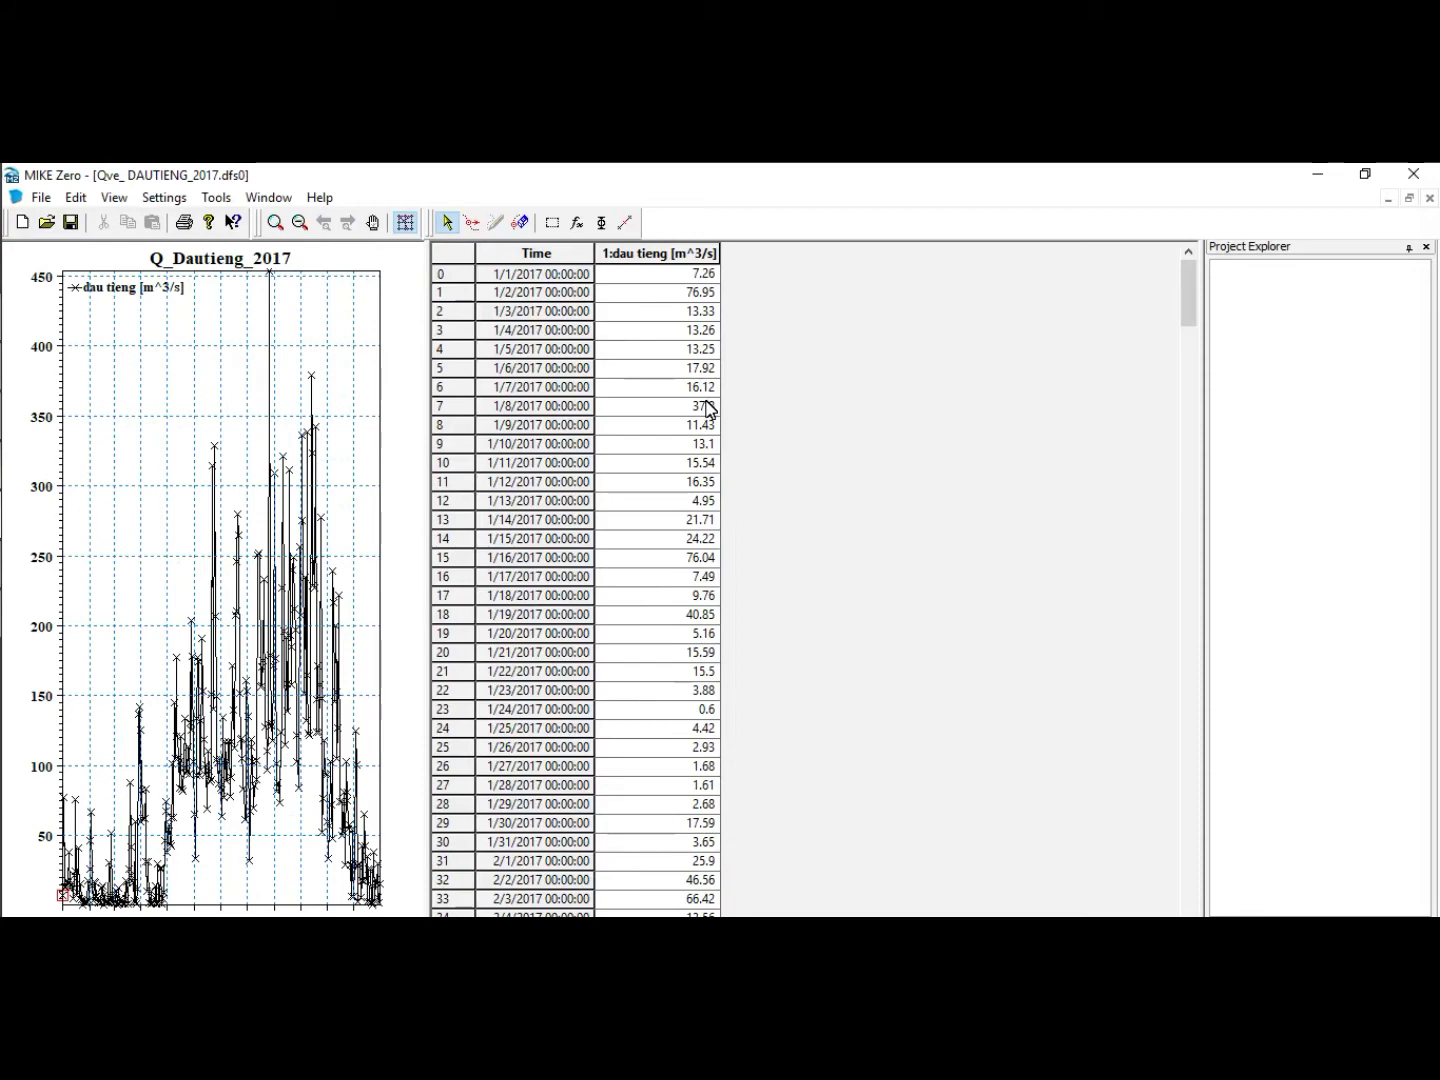
# Set the discharge file's start time to 1/1/2020 00:00:00 in its properties, then close the file and save the changes.
pyautogui.rightClick(256, 431)
pyautogui.click(327, 718)
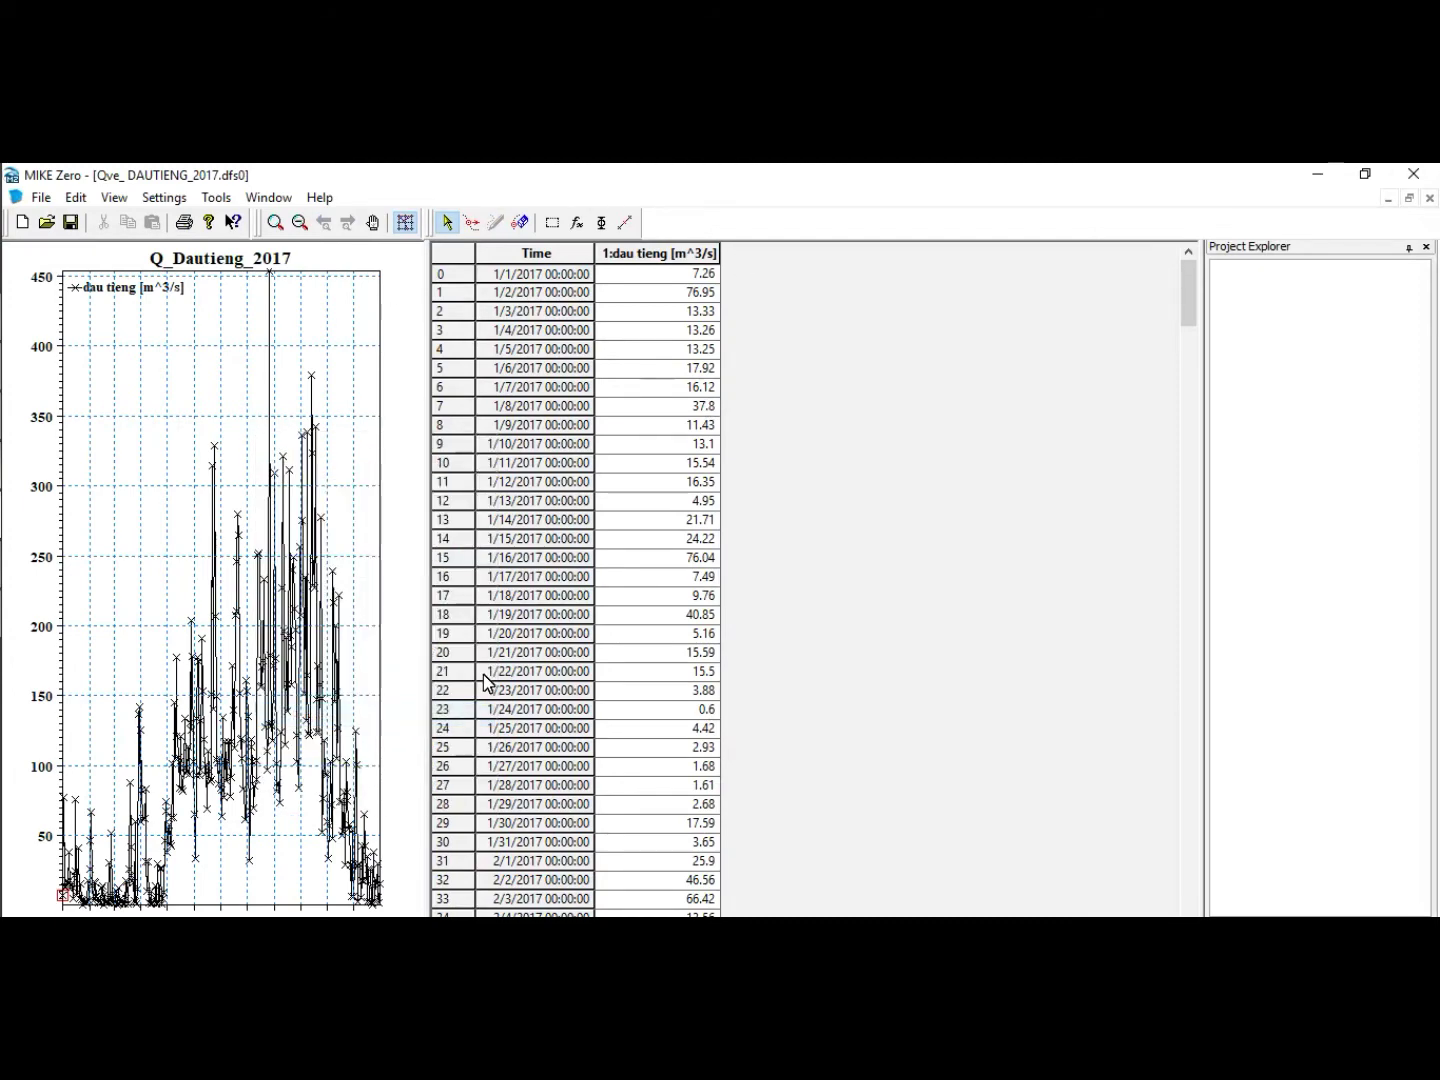
pyautogui.click(576, 465)
pyautogui.press('BackSpace')
pyautogui.press('BackSpace')
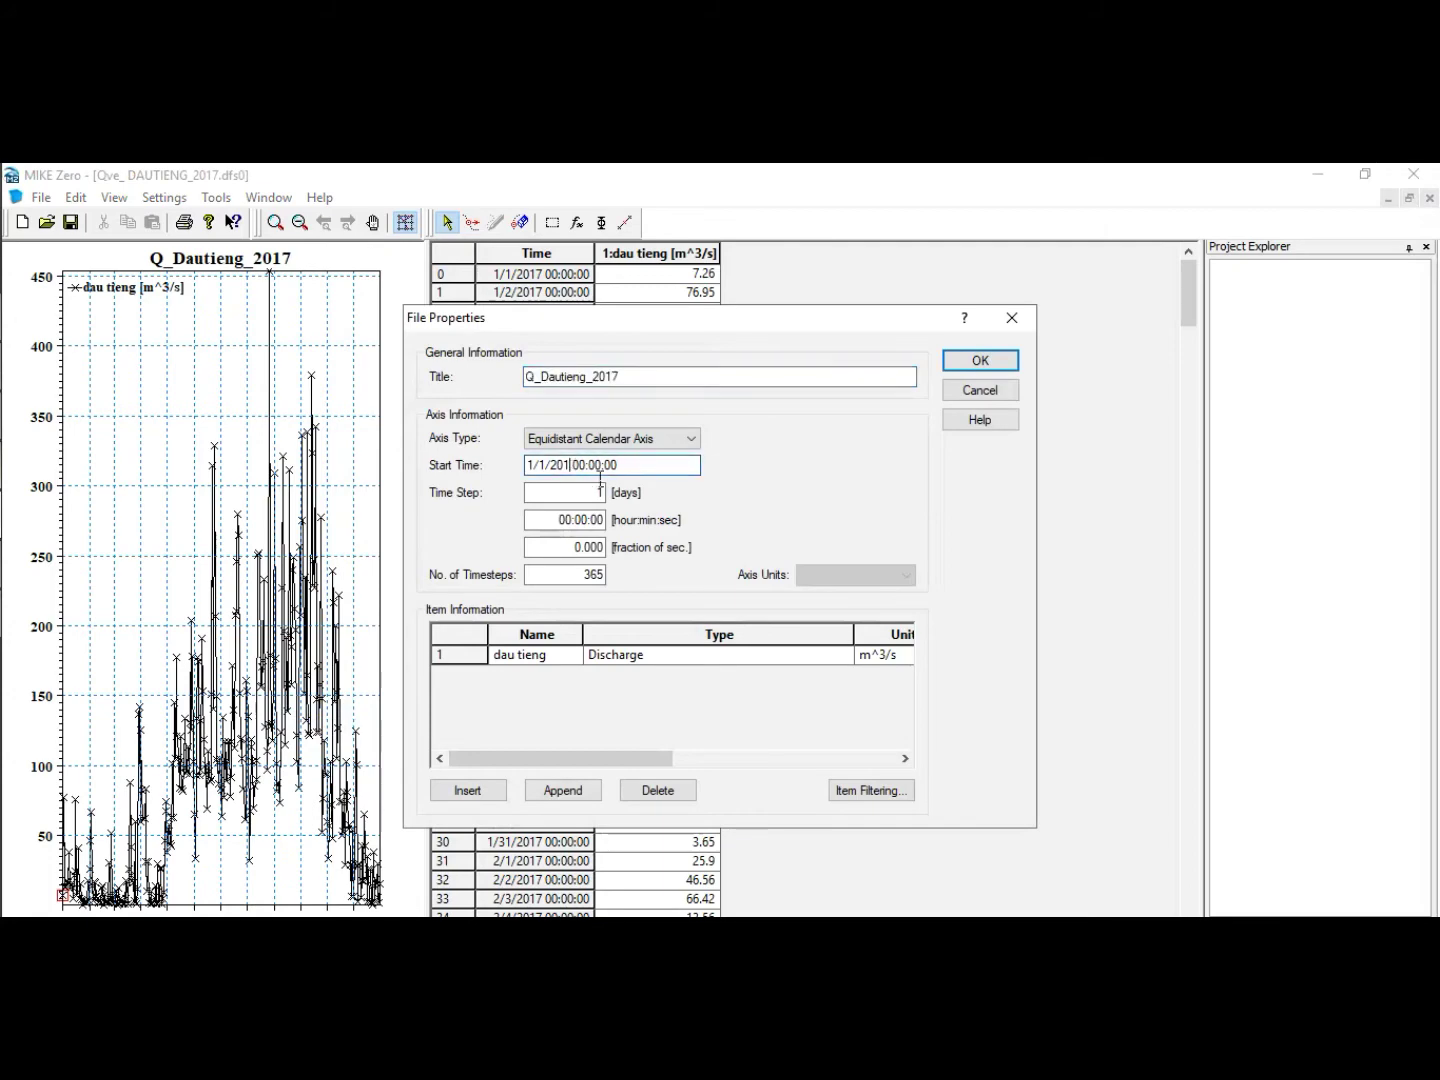
pyautogui.write('20')
pyautogui.click(970, 358)
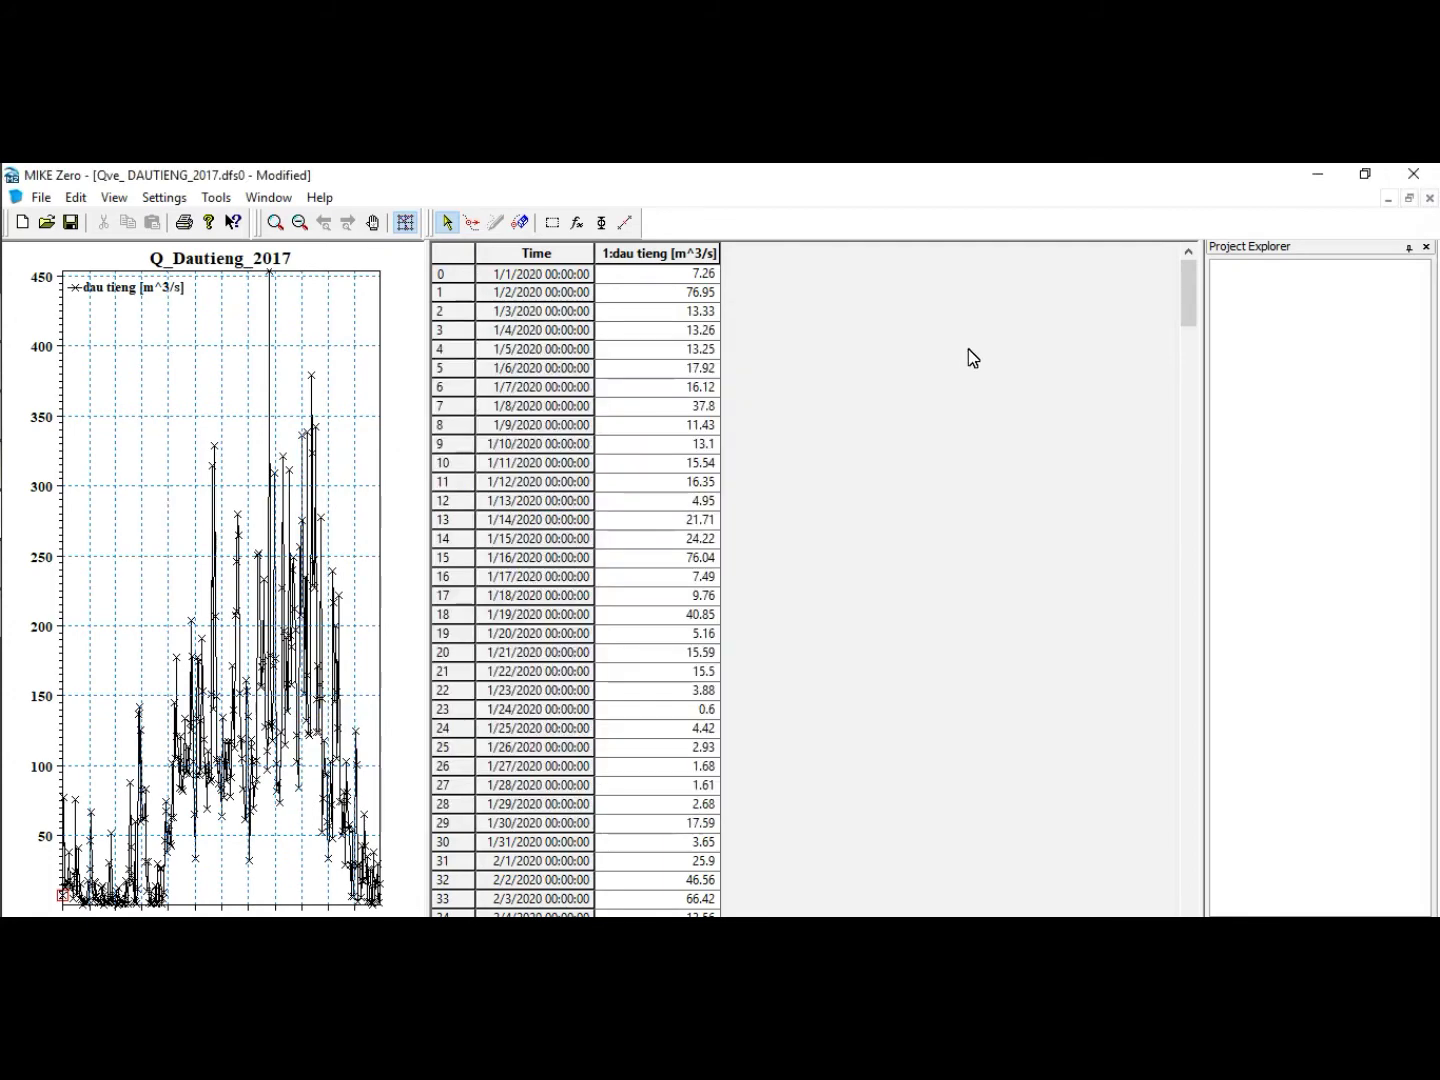
pyautogui.click(1430, 198)
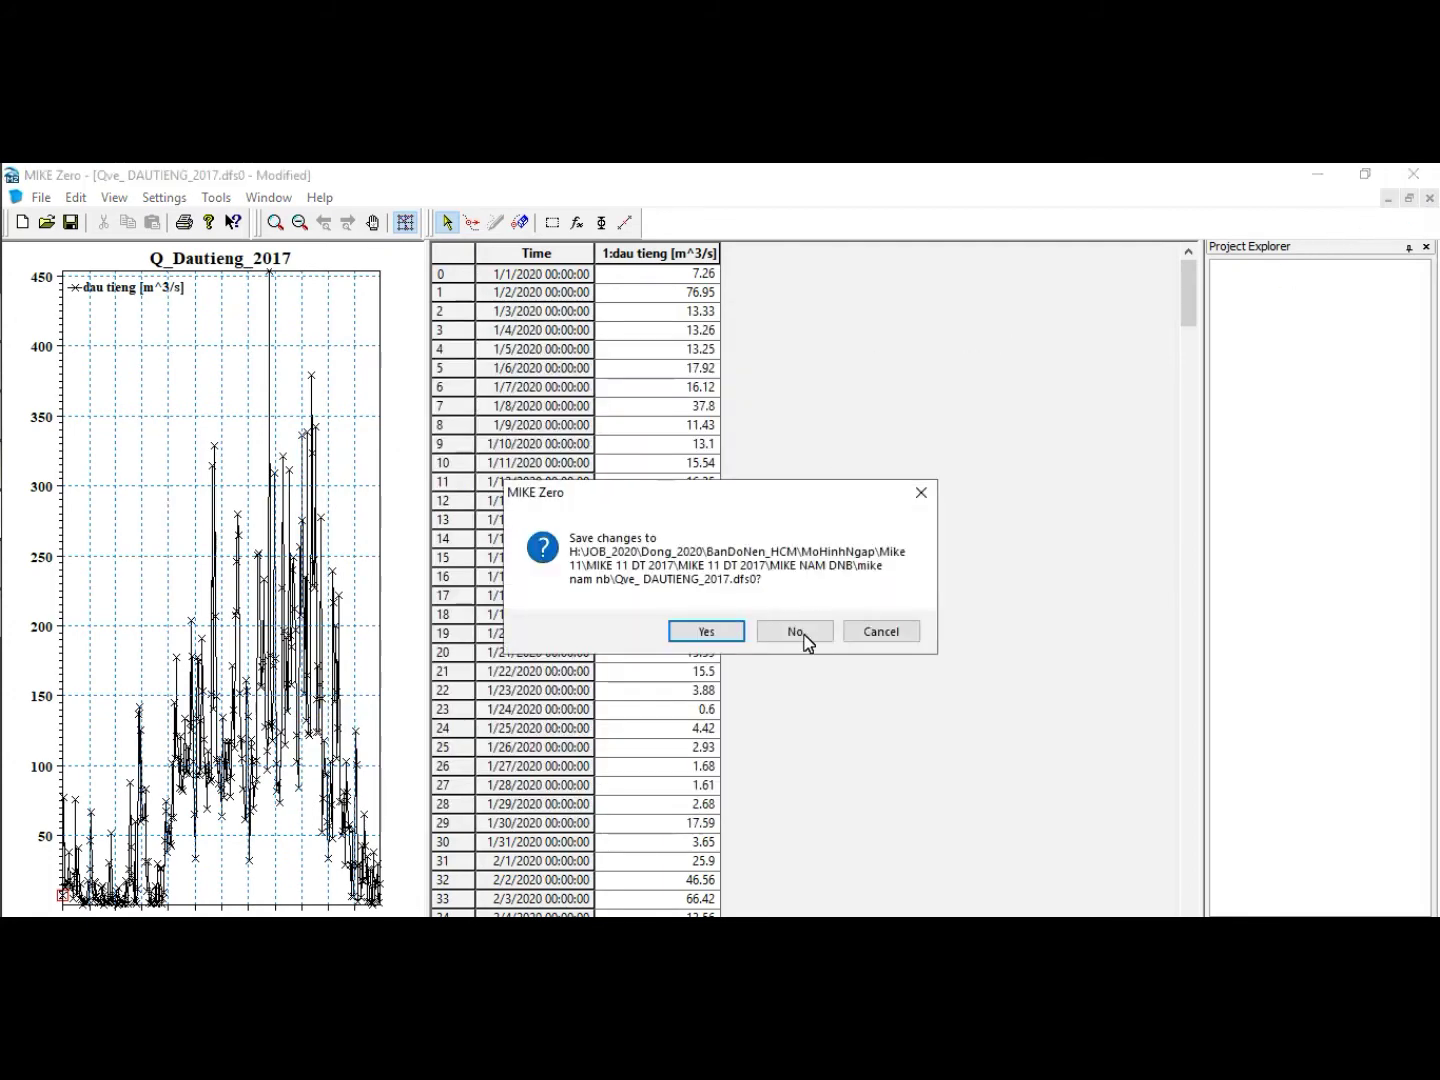
pyautogui.click(715, 632)
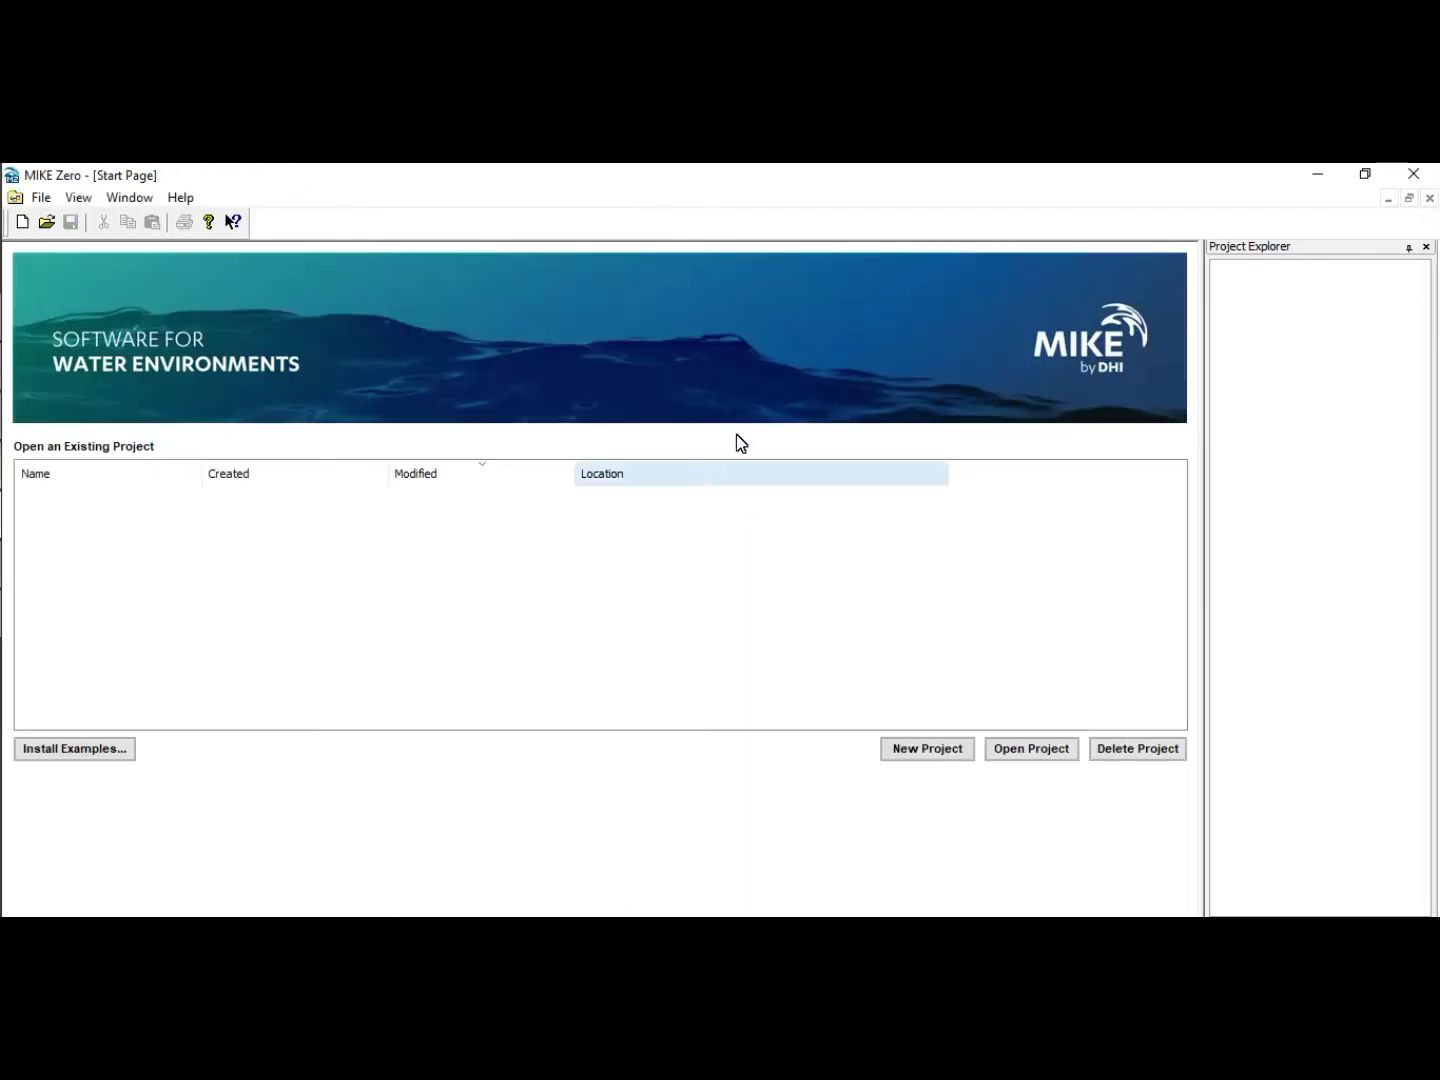
# Switch back to the NB.rr11 model window and close the discharge file selection for catchment VCD.
pyautogui.moveTo(24, 657)
pyautogui.moveTo(29, 516)
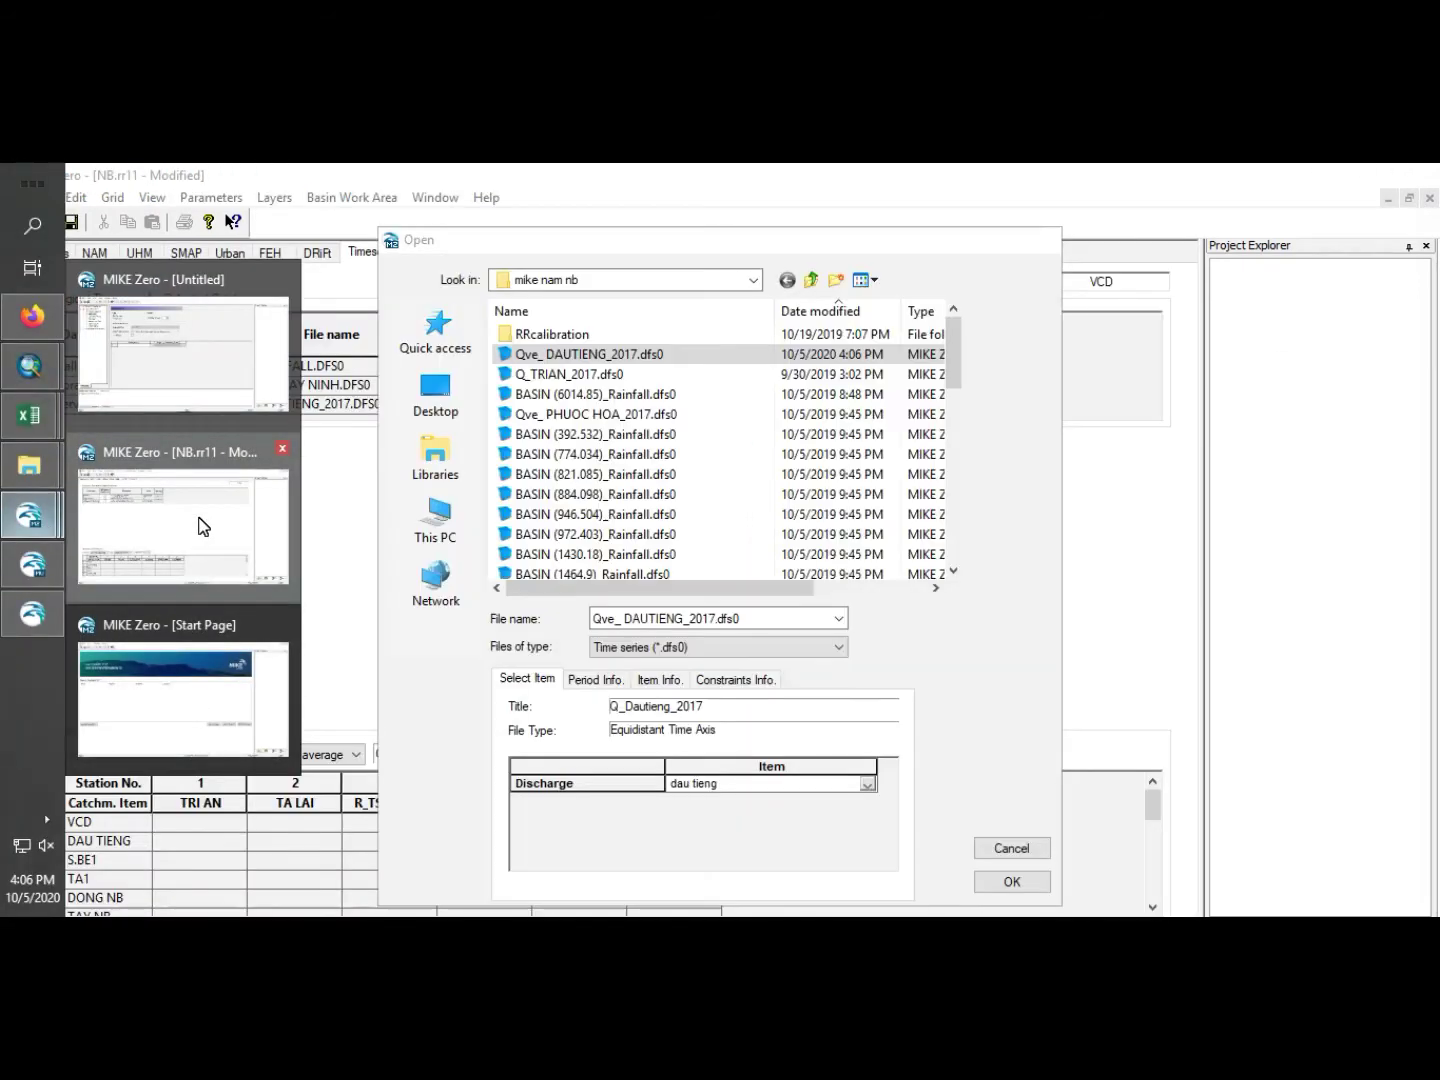
pyautogui.click(203, 526)
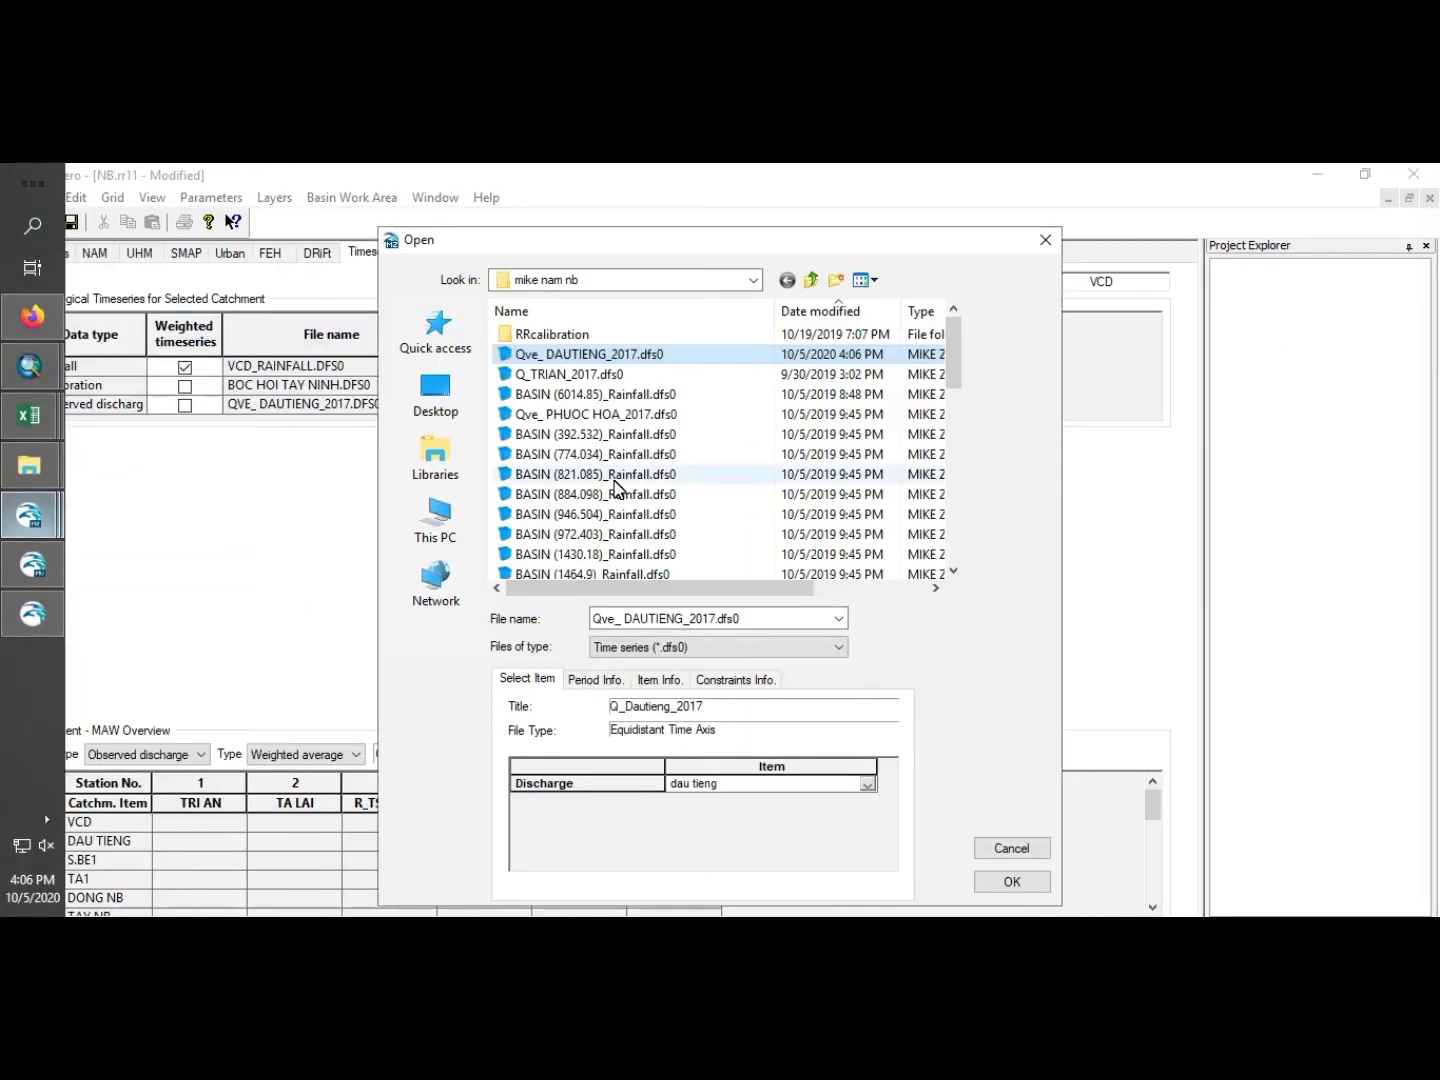
pyautogui.click(1041, 240)
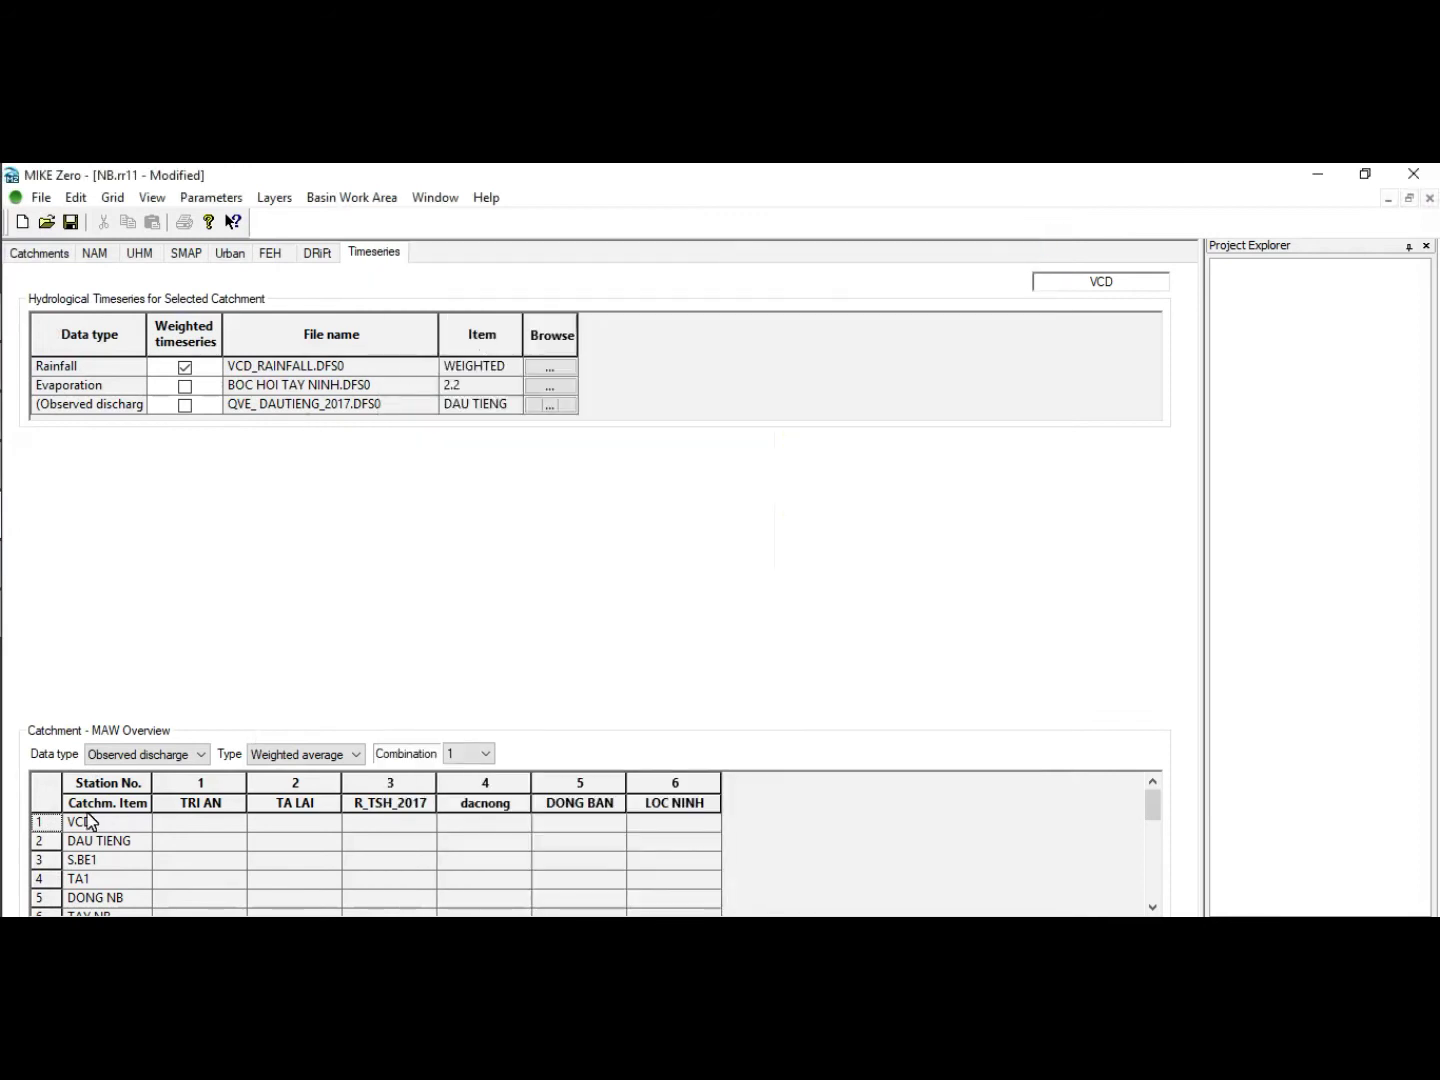
# Open catchment S.BE1's observed discharge file Qve_ PHUOC HOA_2017.dfs0 in a maximized time series editor.
pyautogui.click(68, 848)
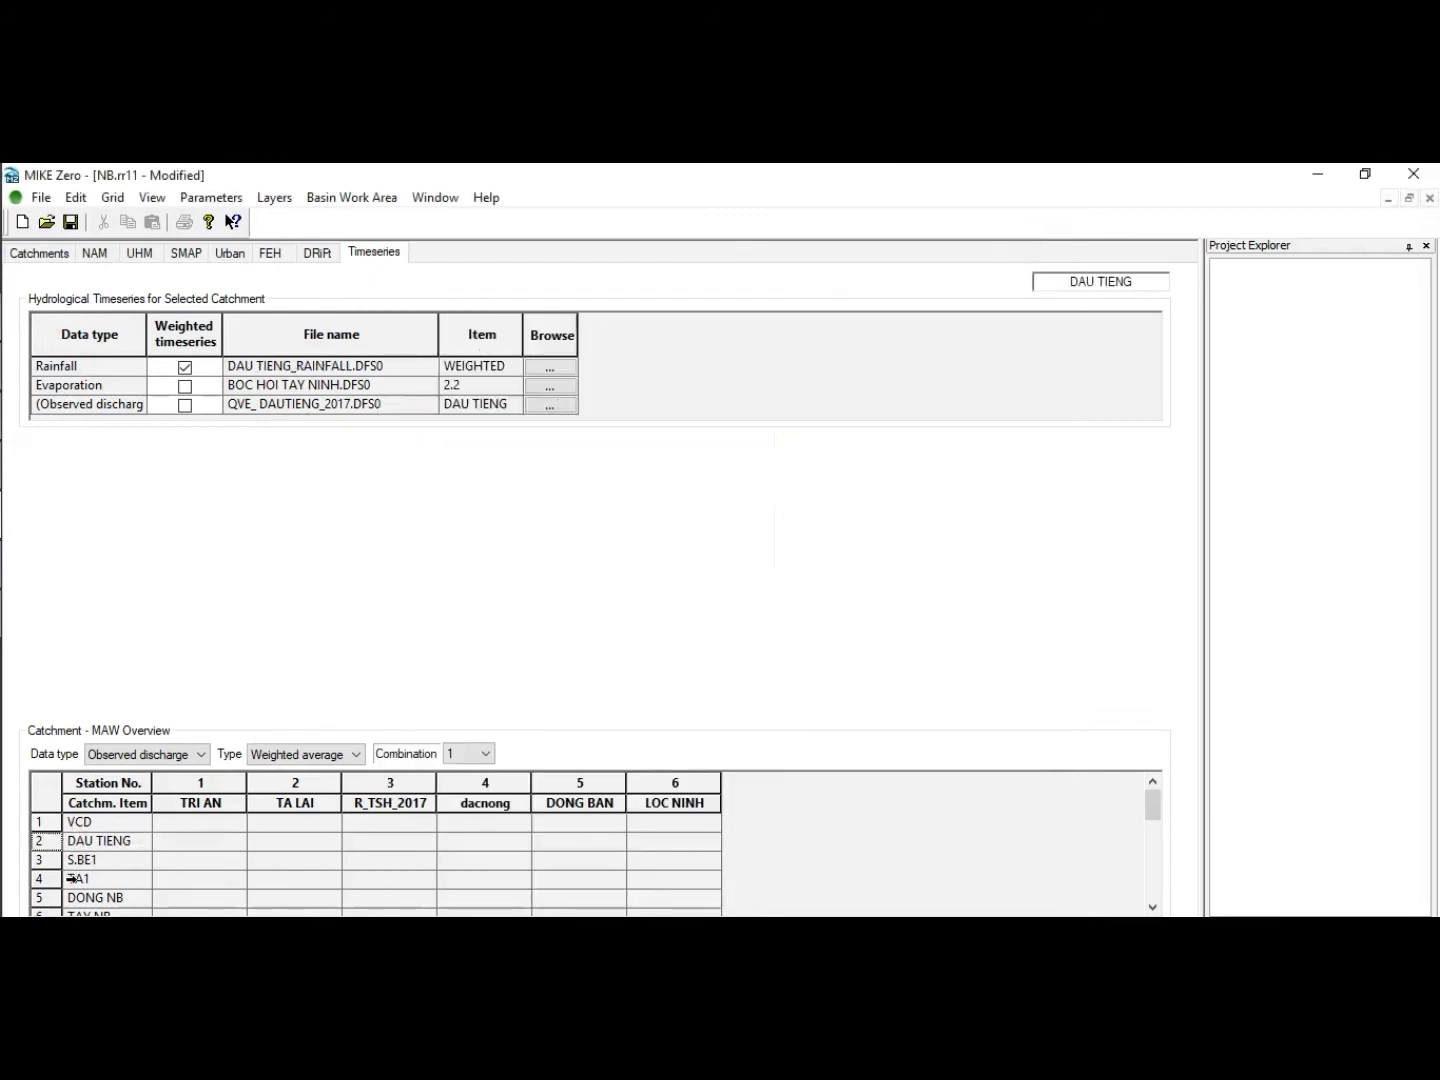
pyautogui.click(70, 860)
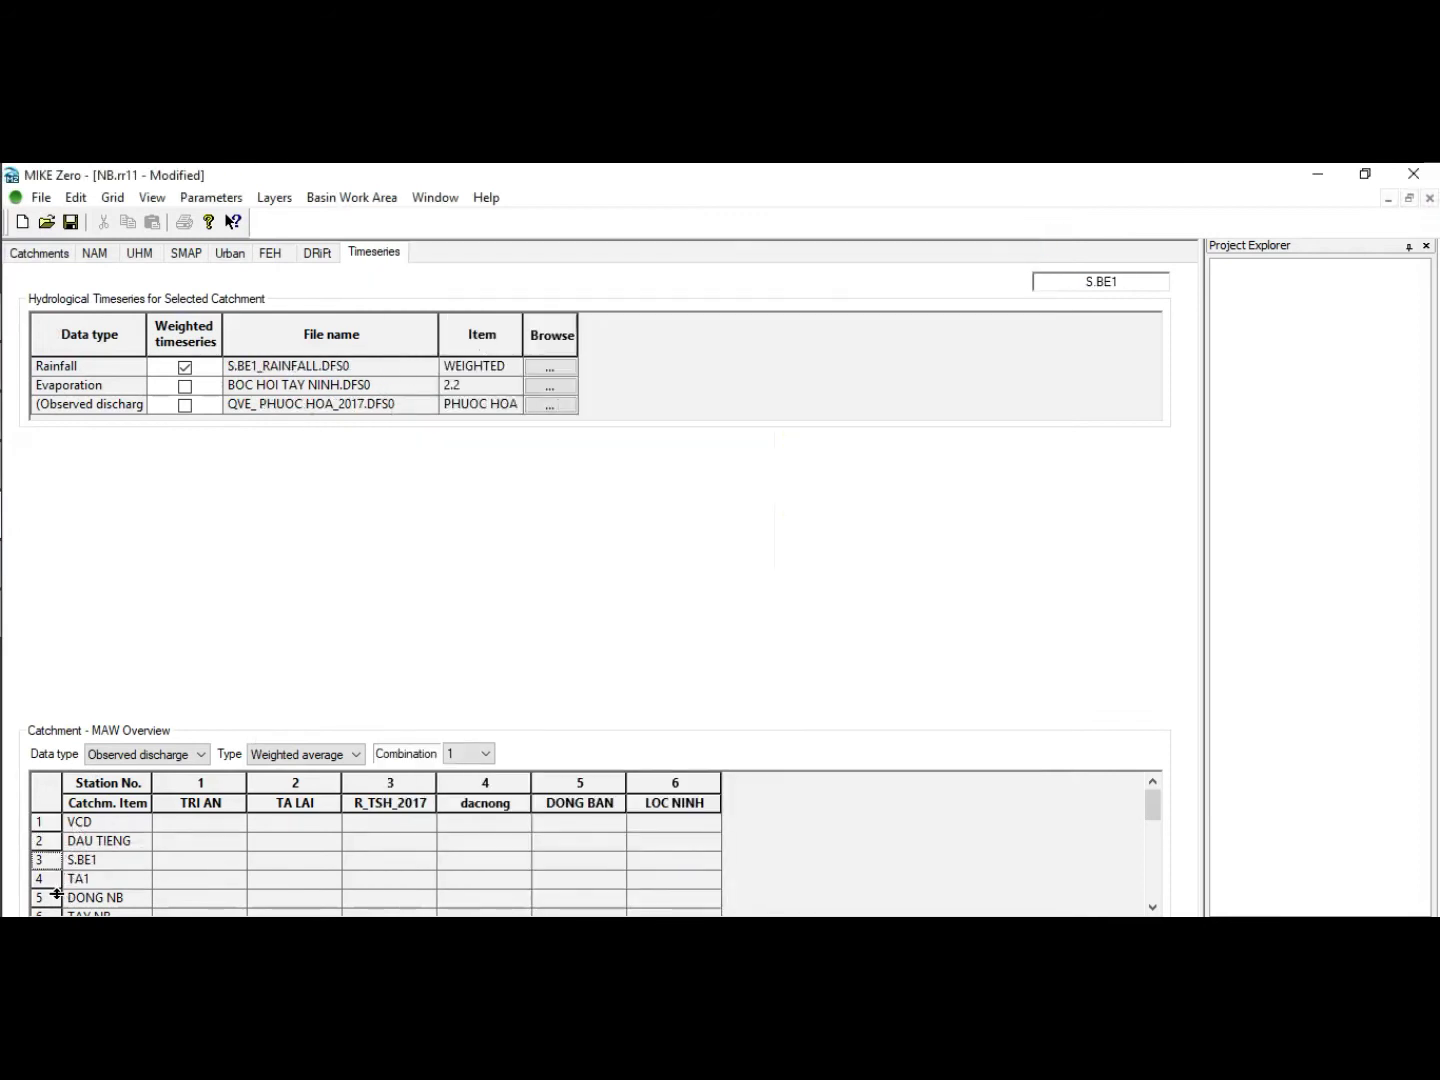
pyautogui.click(549, 406)
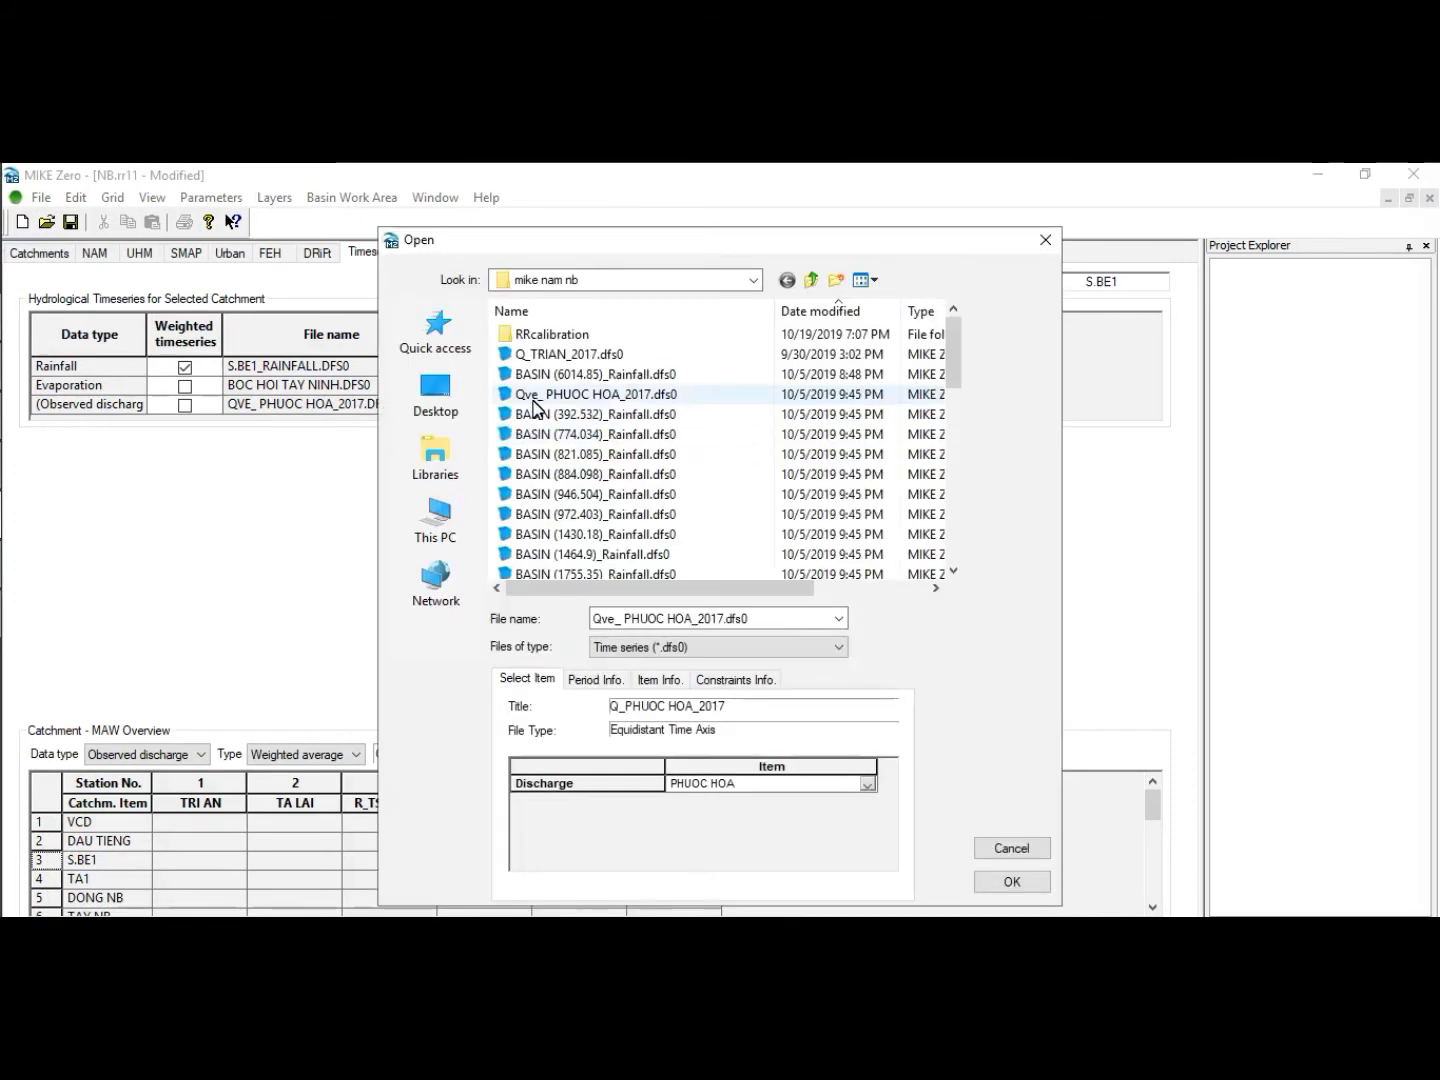
pyautogui.rightClick(604, 396)
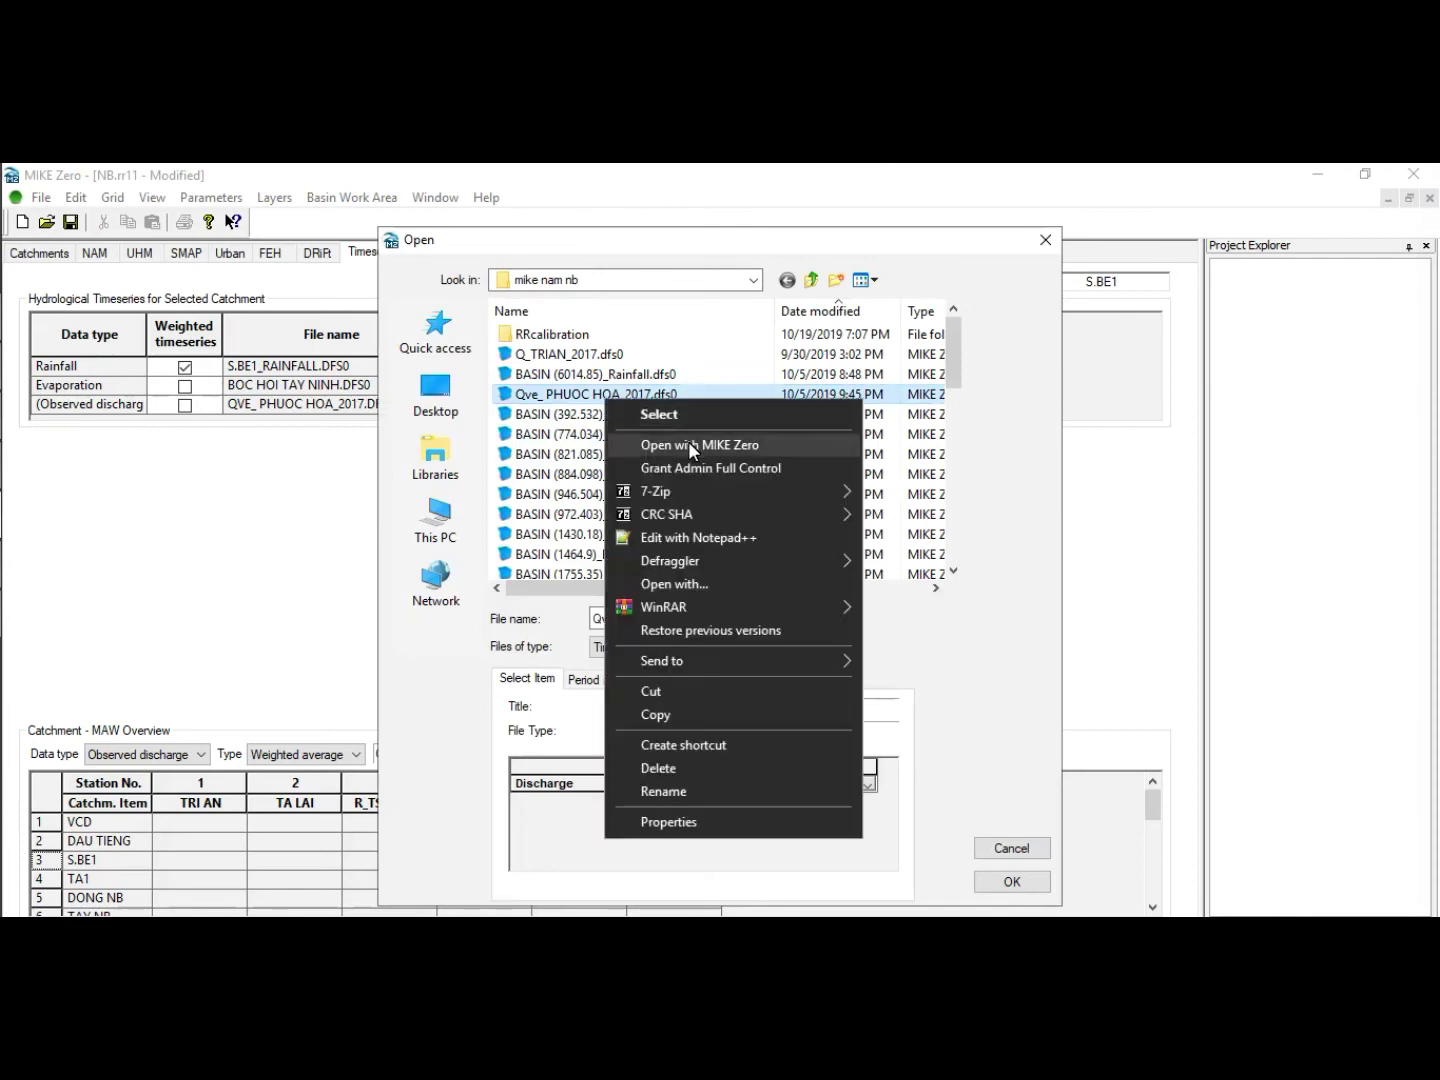
pyautogui.click(689, 441)
pyautogui.rightClick(645, 400)
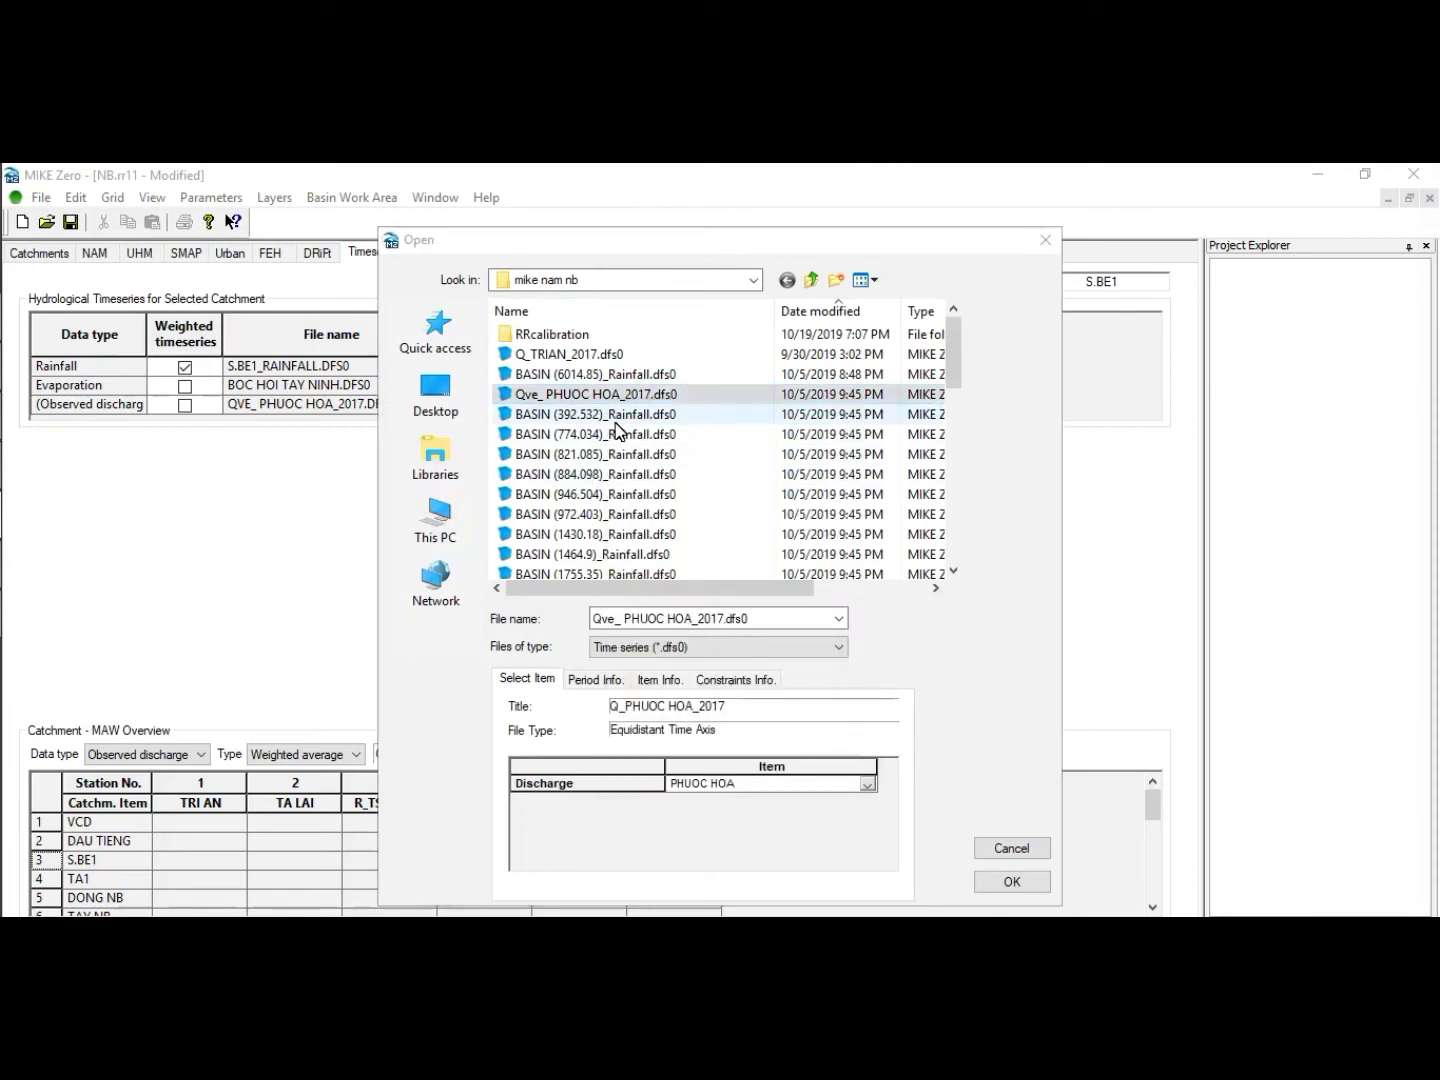
pyautogui.click(650, 413)
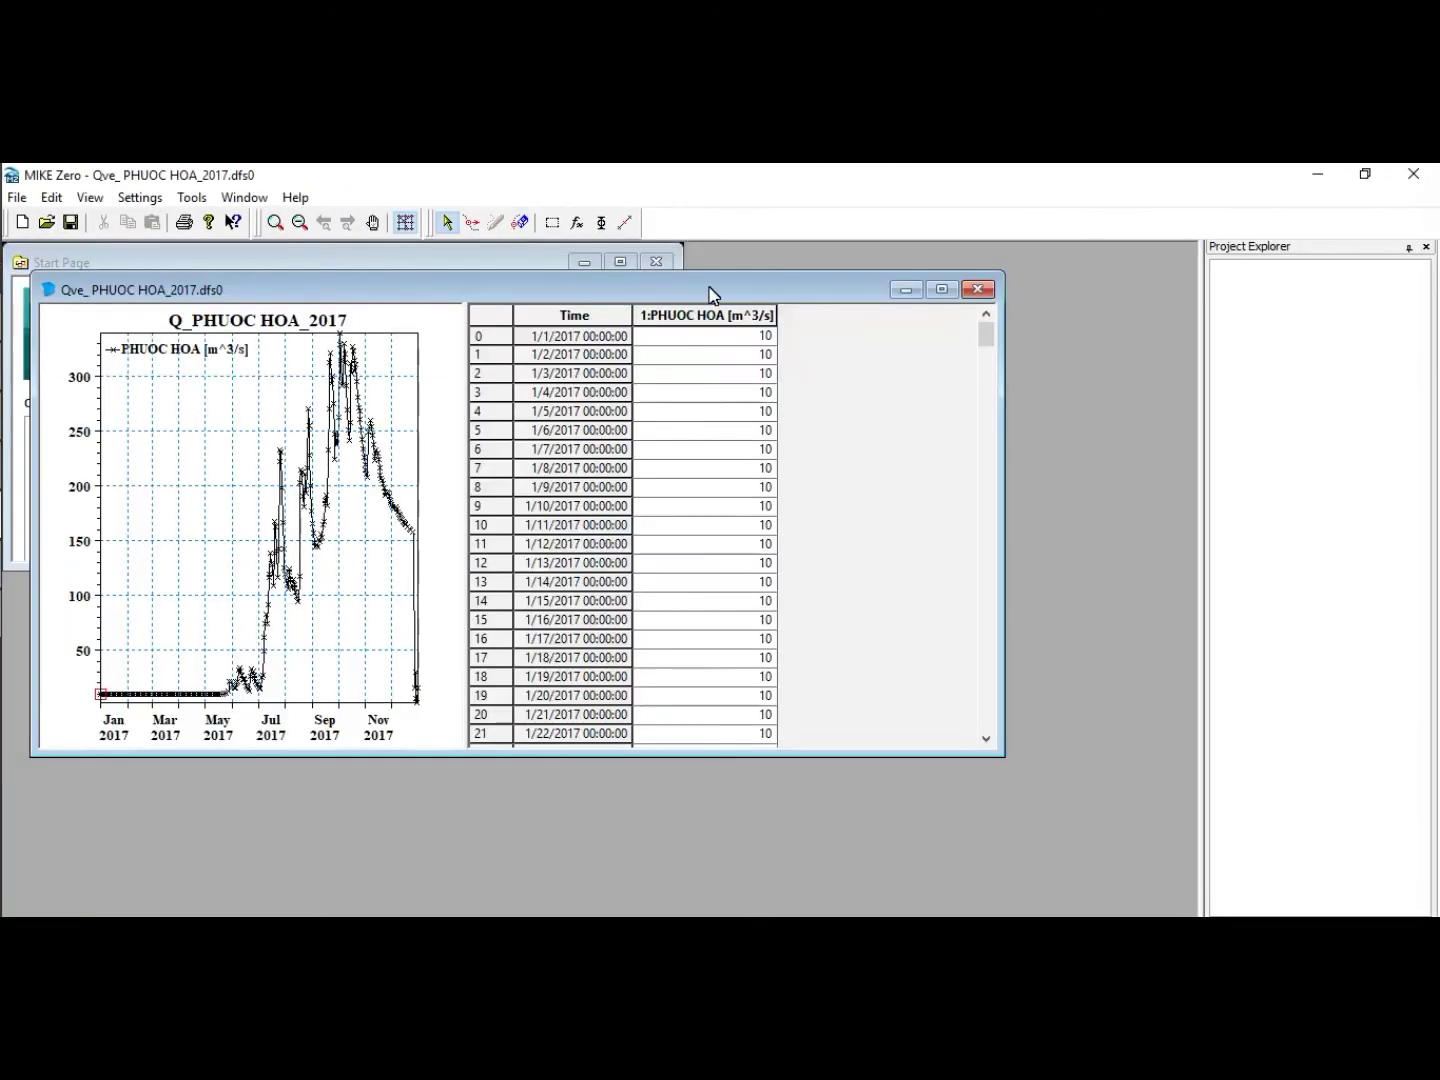
pyautogui.click(941, 289)
# Set the PHUOC HOA discharge file's start time to 1/1/2020 00:00:00, save and close it, and dismiss the file selection.
pyautogui.rightClick(238, 502)
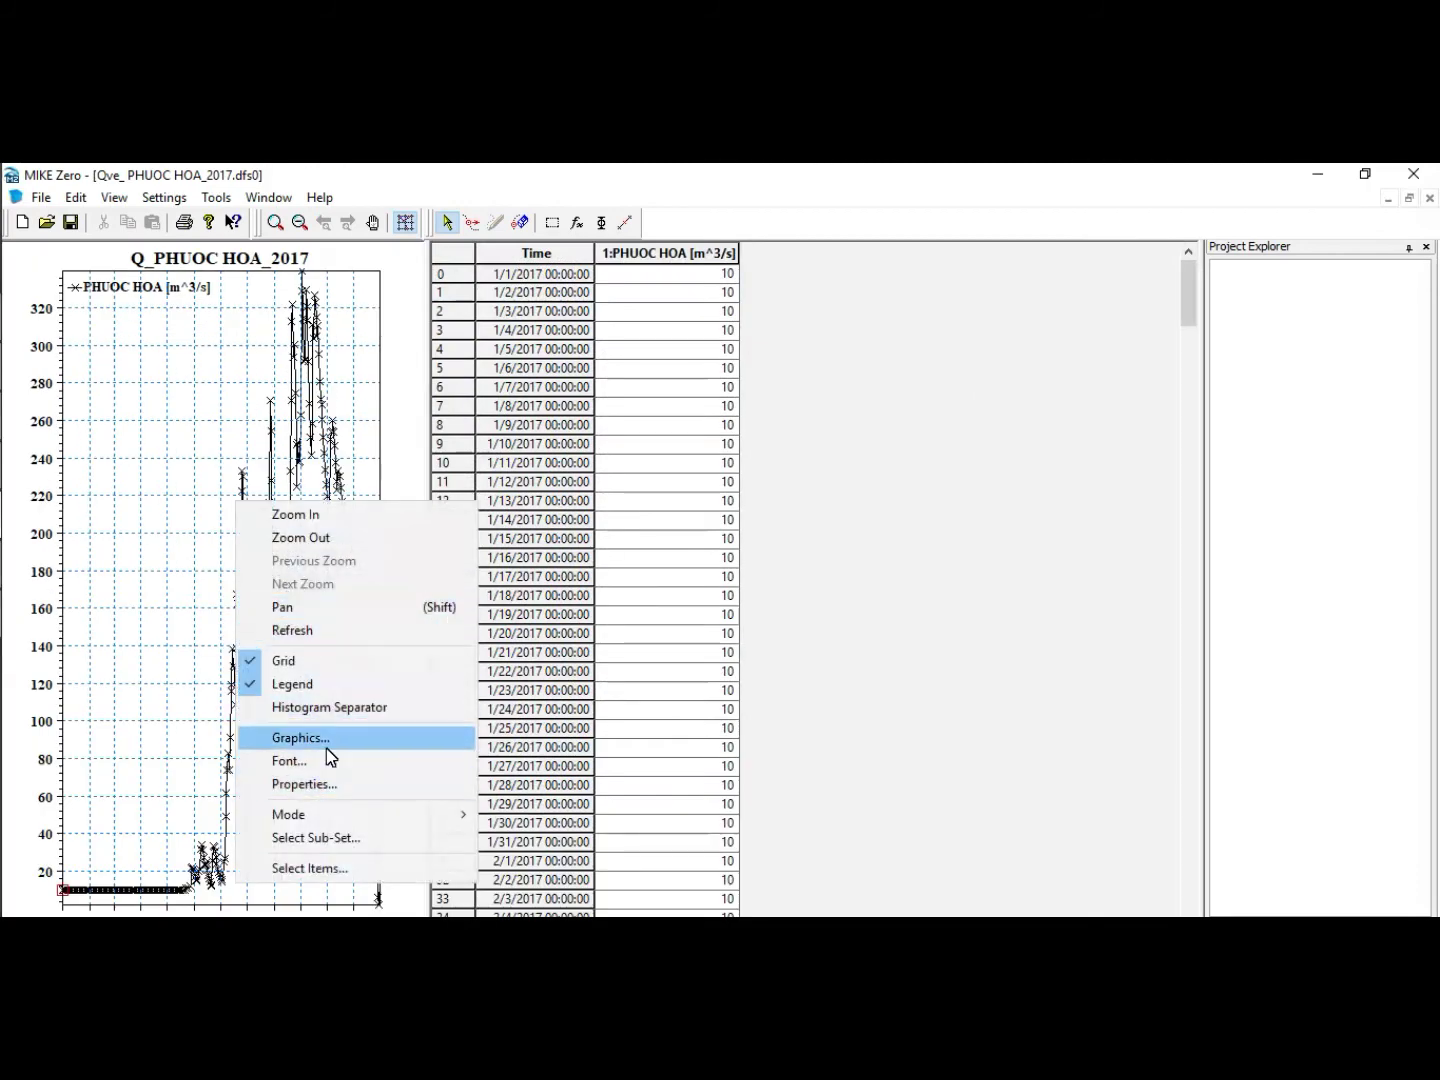
pyautogui.click(316, 785)
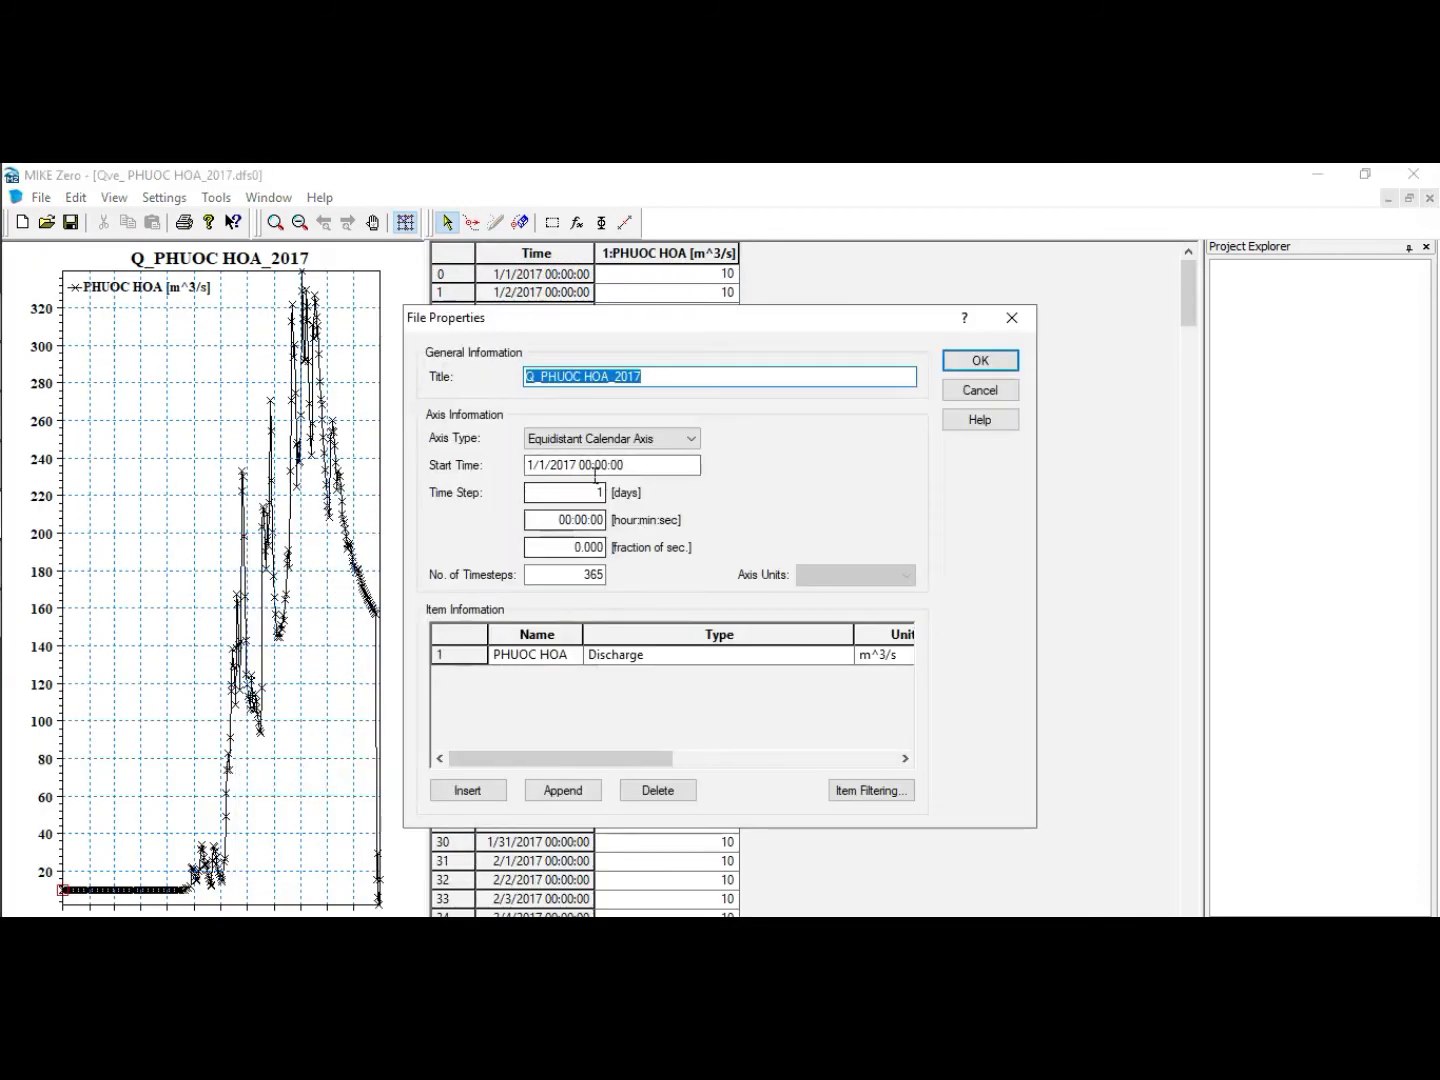
pyautogui.moveTo(584, 464); pyautogui.dragTo(560, 465)
pyautogui.write('2020')
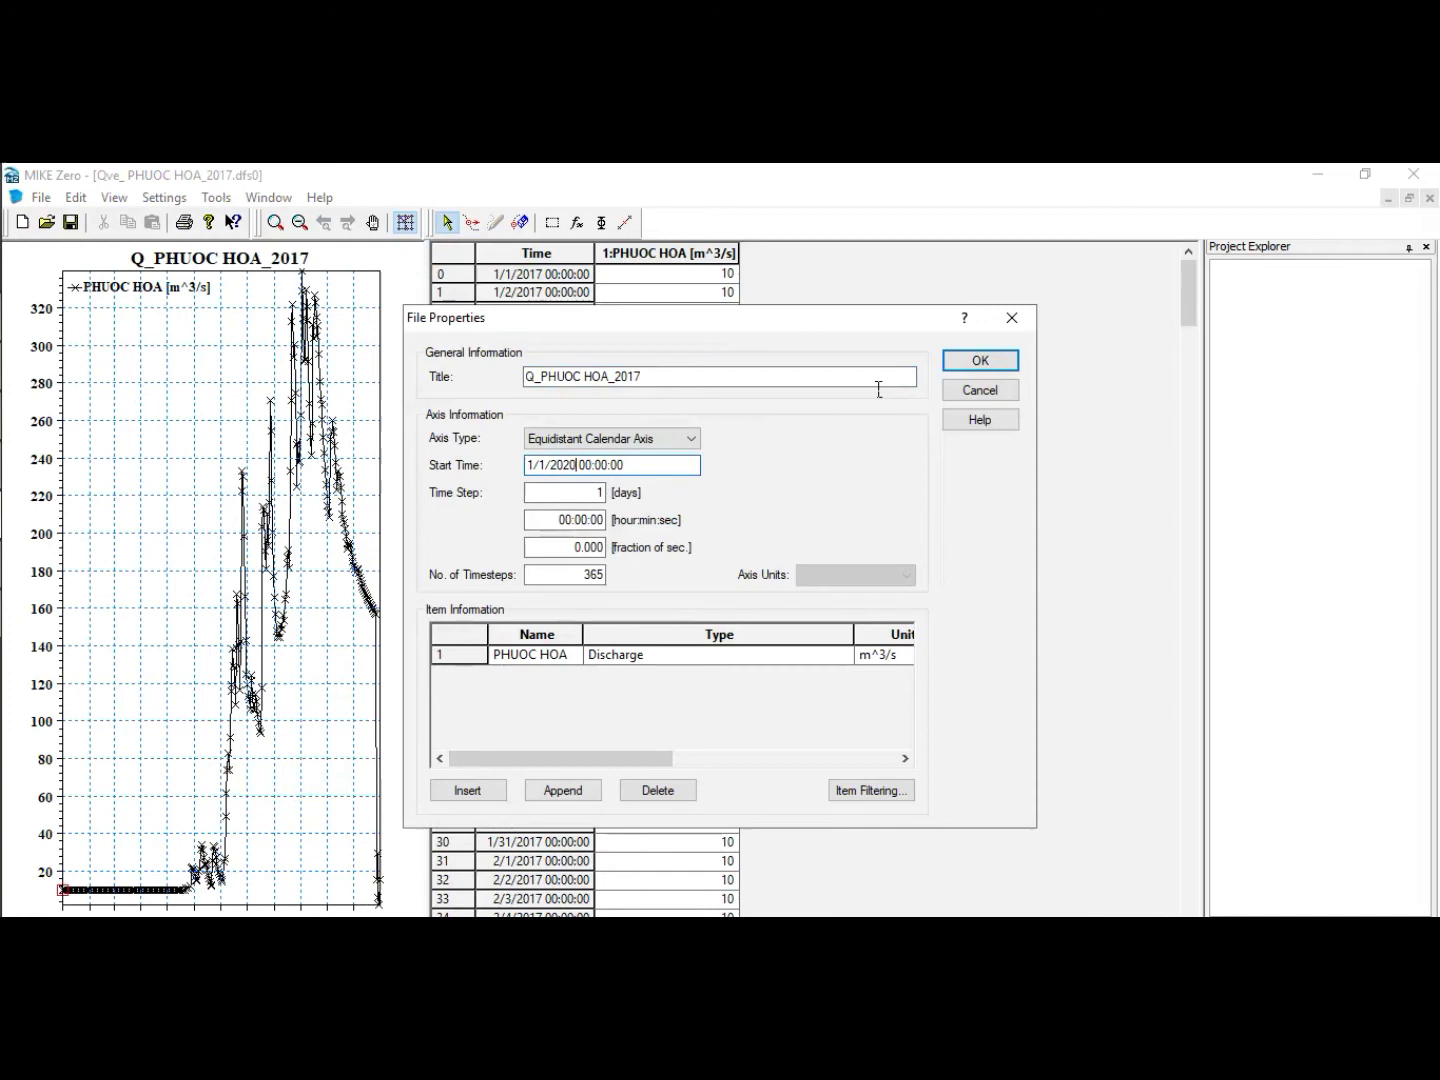
pyautogui.click(983, 360)
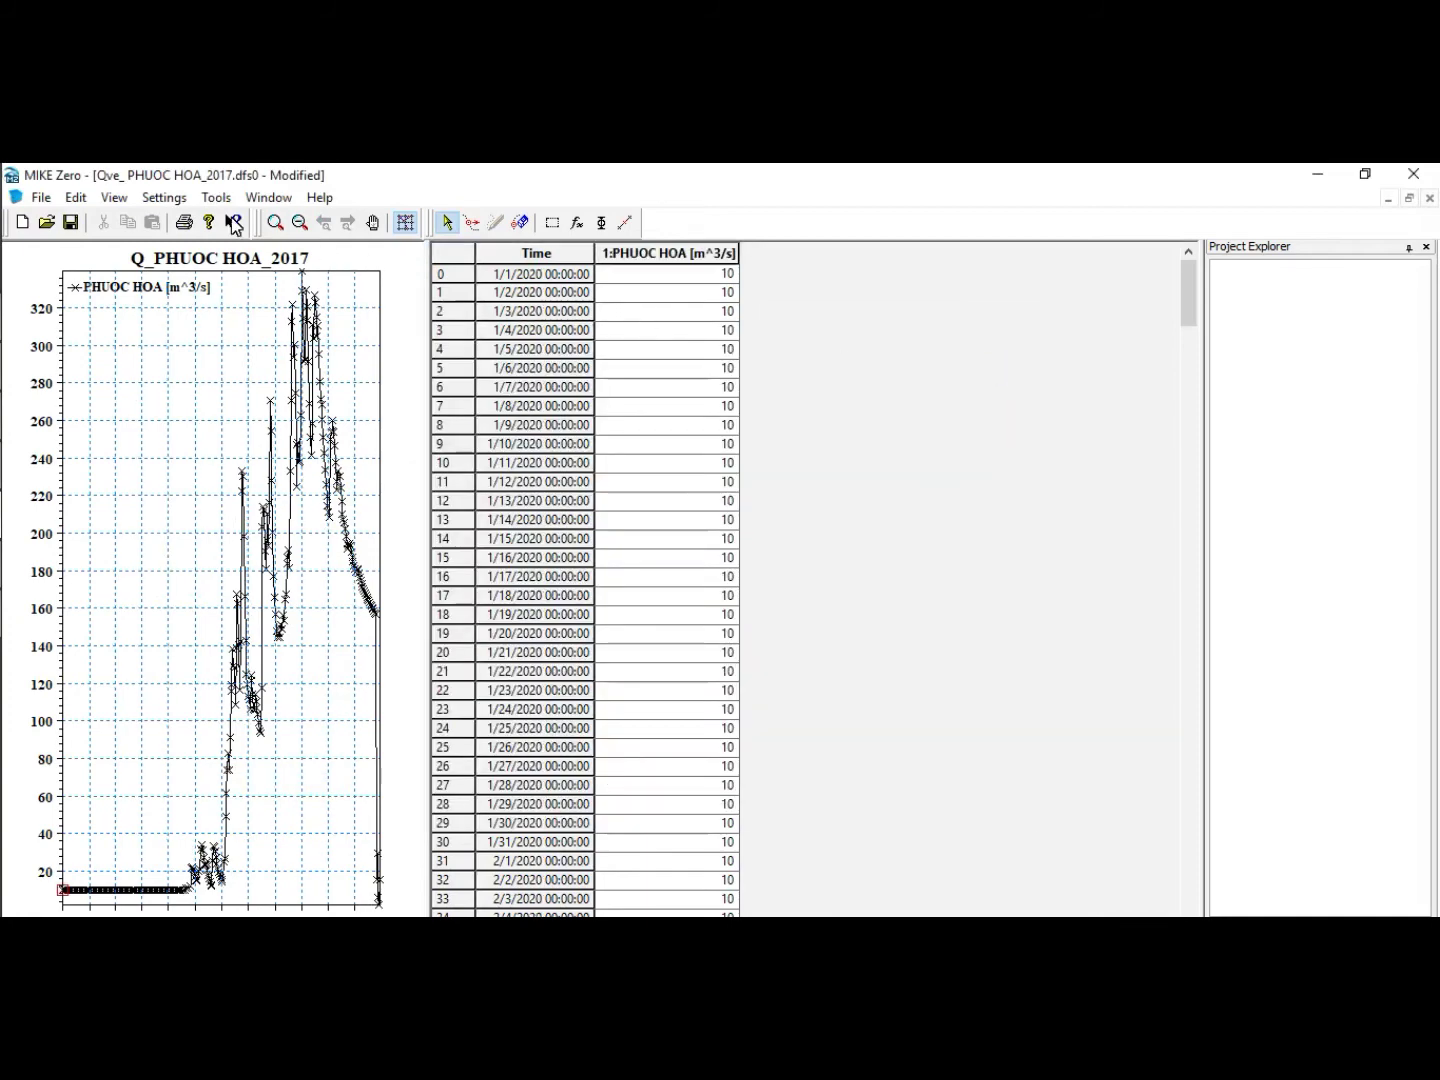
pyautogui.click(1430, 198)
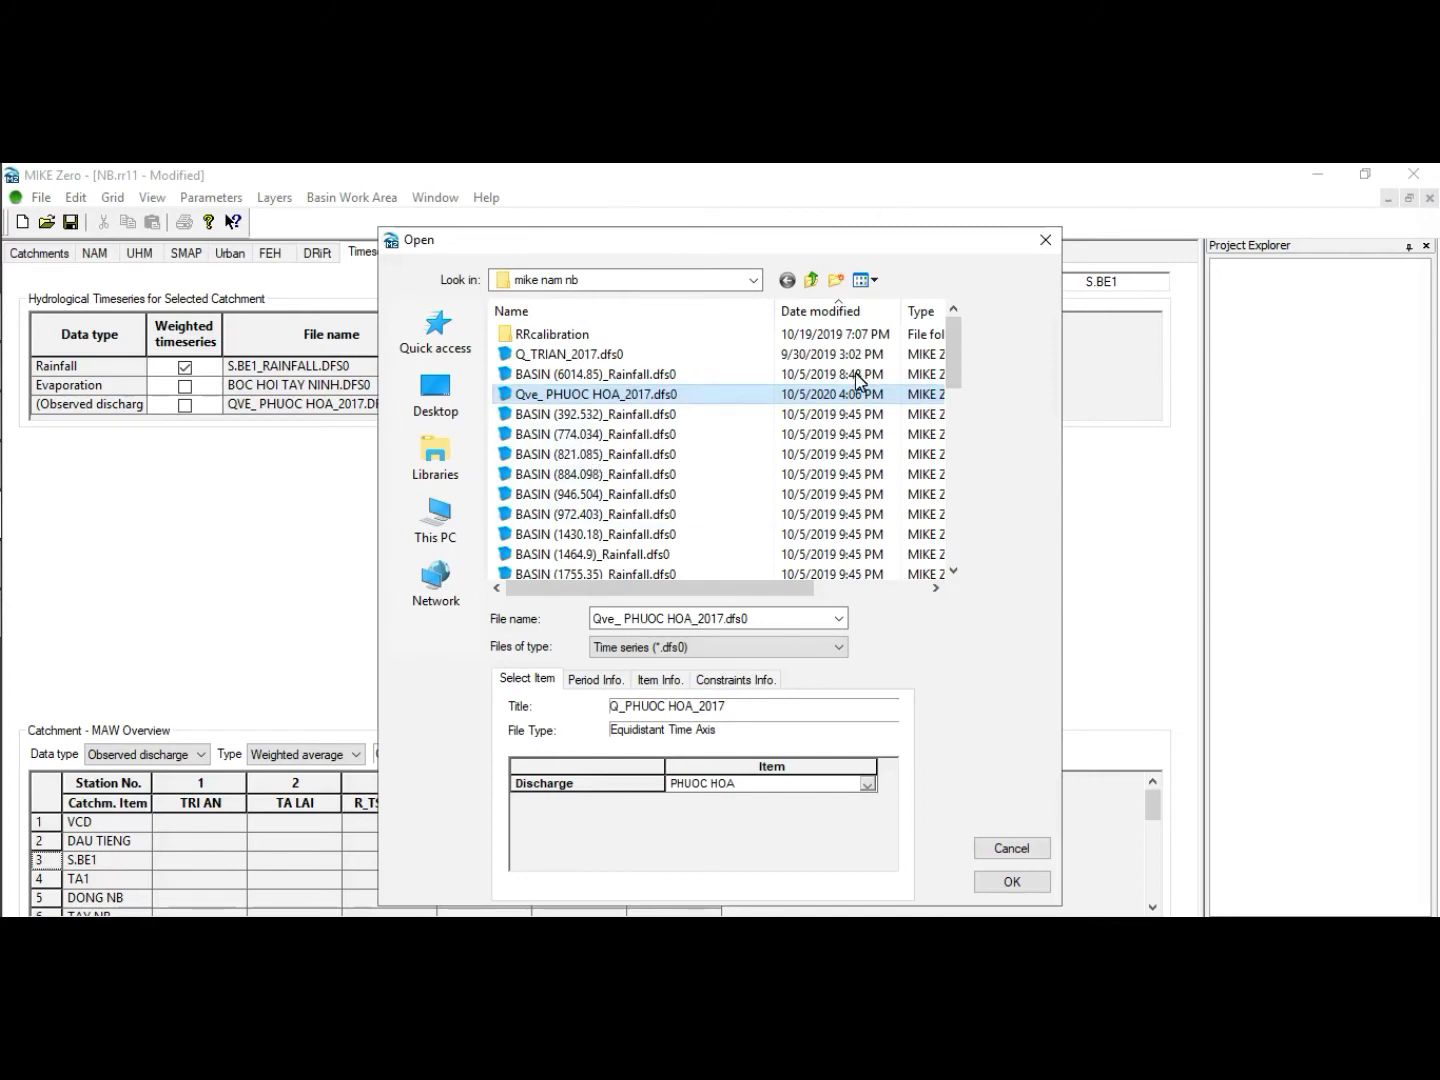
pyautogui.click(1045, 240)
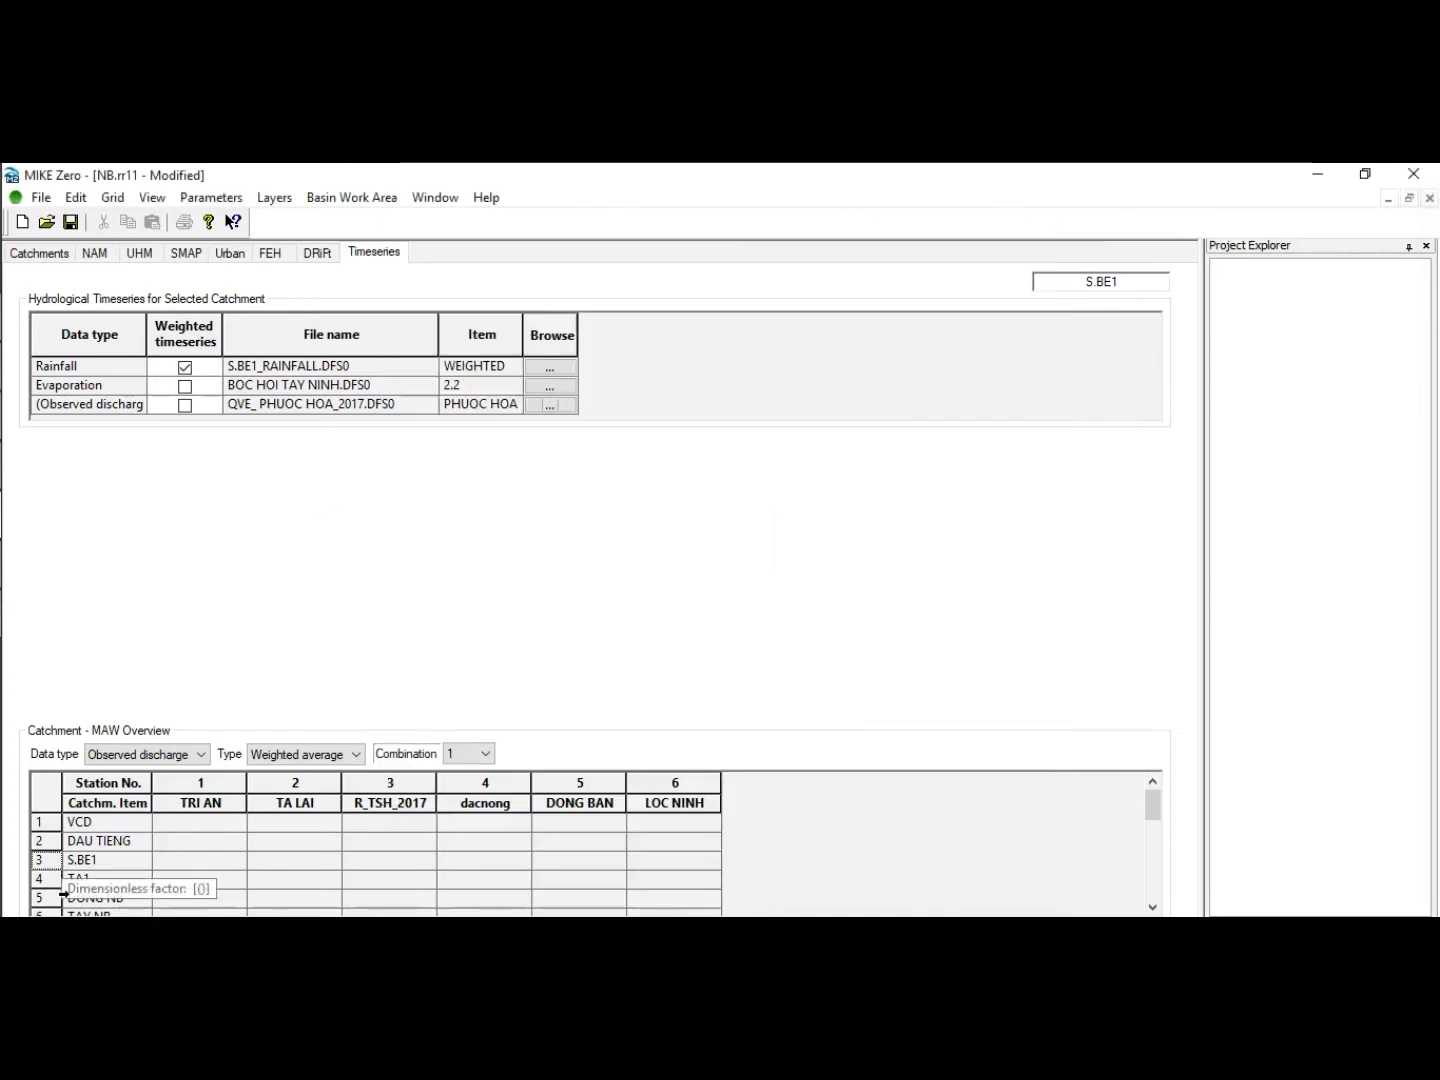
# Open catchment TA1's observed discharge file Q_TRIAN_2017.dfs0 in a maximized time series editor.
pyautogui.press('Down')
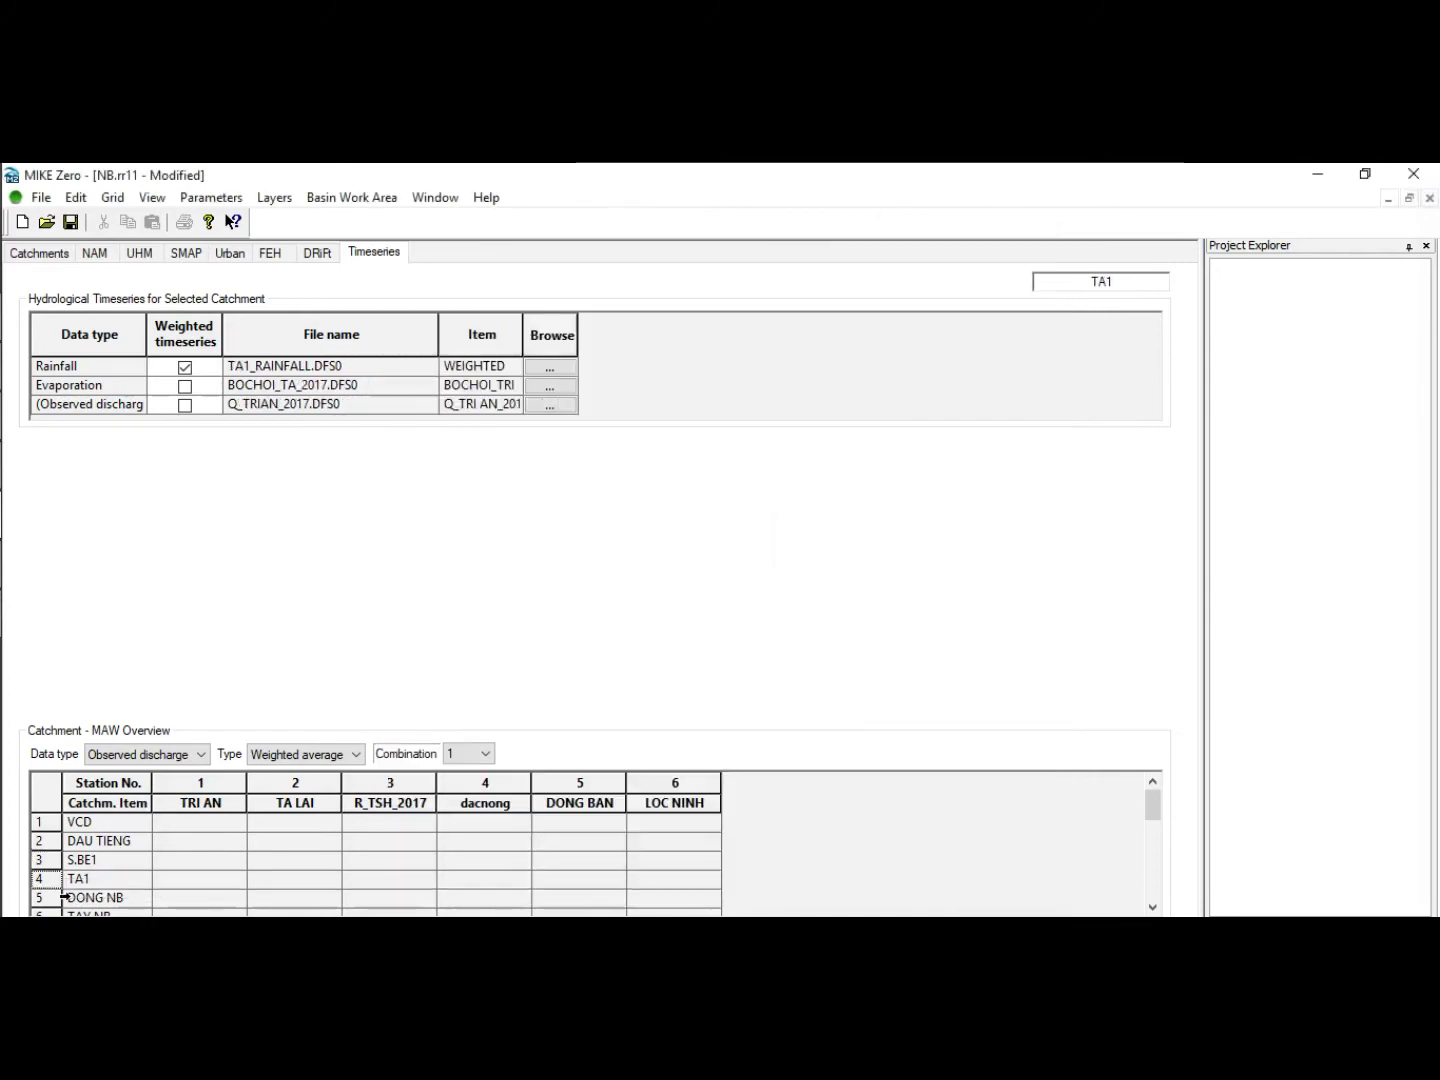
pyautogui.click(549, 404)
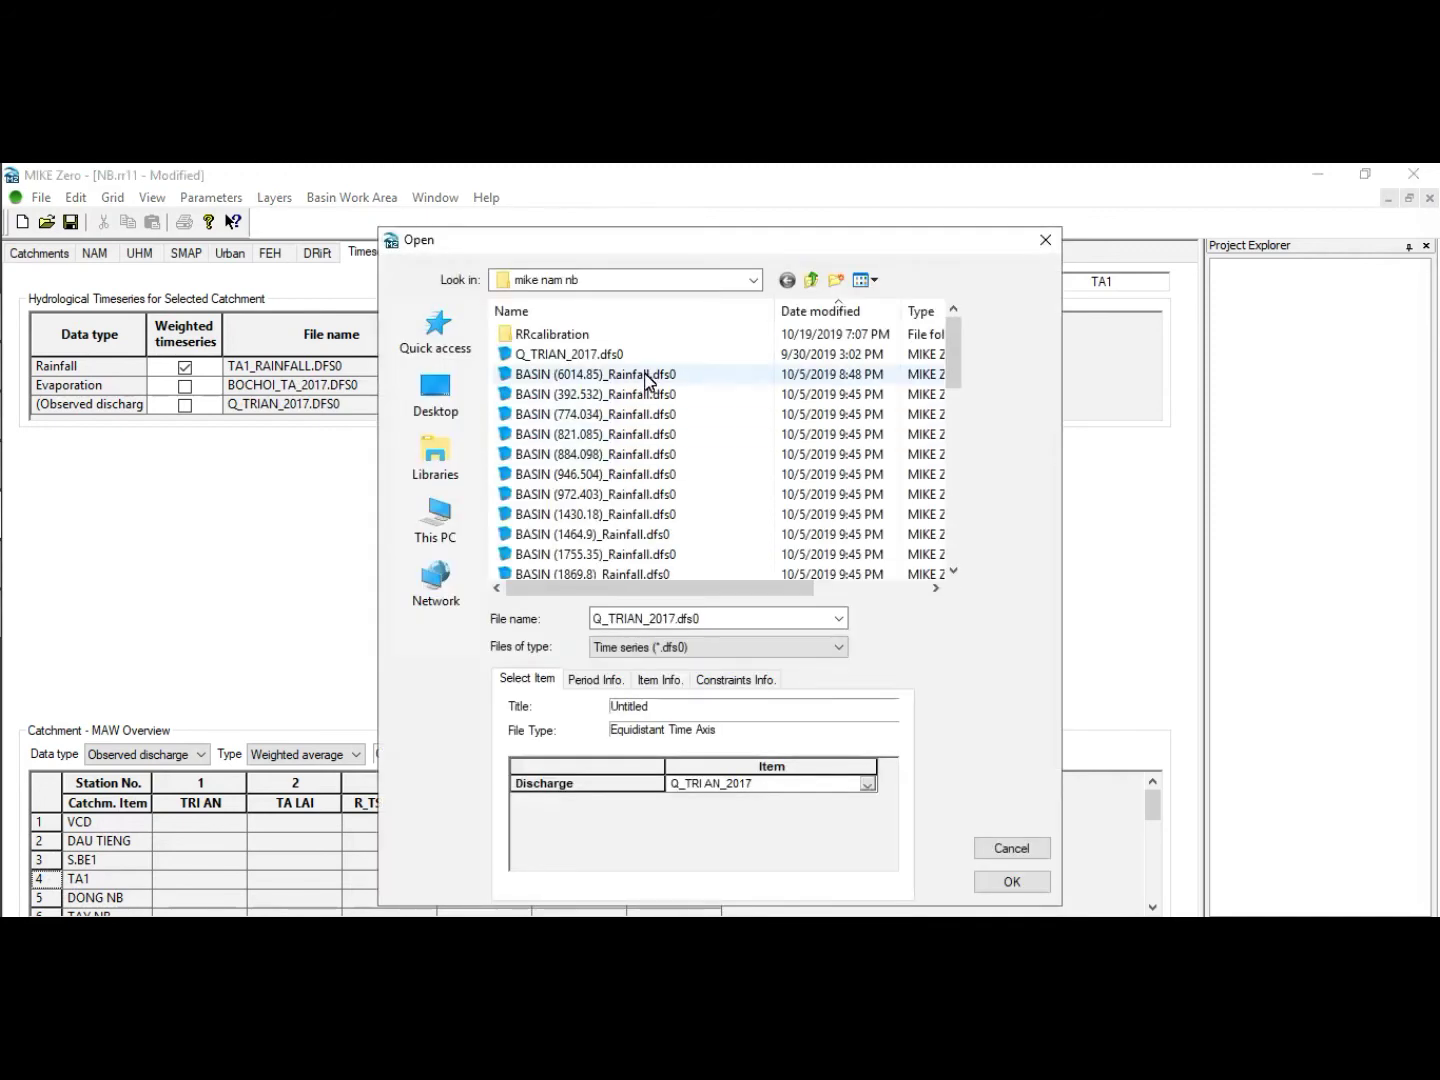
pyautogui.rightClick(643, 355)
pyautogui.click(696, 402)
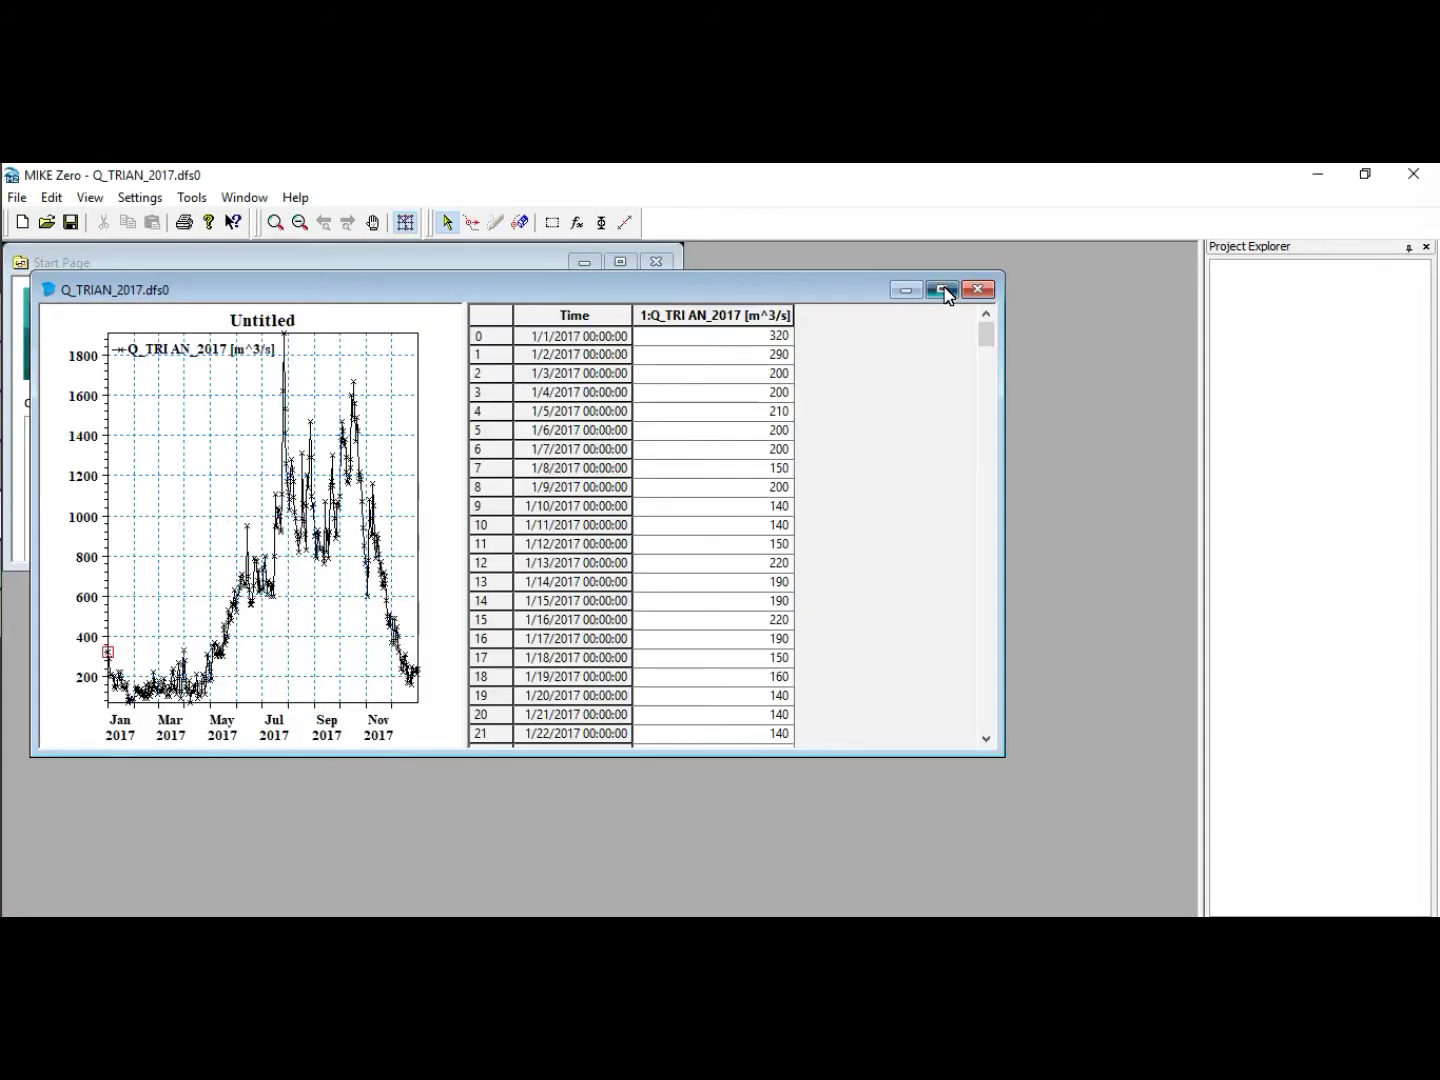
pyautogui.click(952, 289)
# Set the start time of Q_TRIAN_2017.dfs0 to 1/1/2020 00:00:00, save and close it, and dismiss the file selection.
pyautogui.rightClick(262, 489)
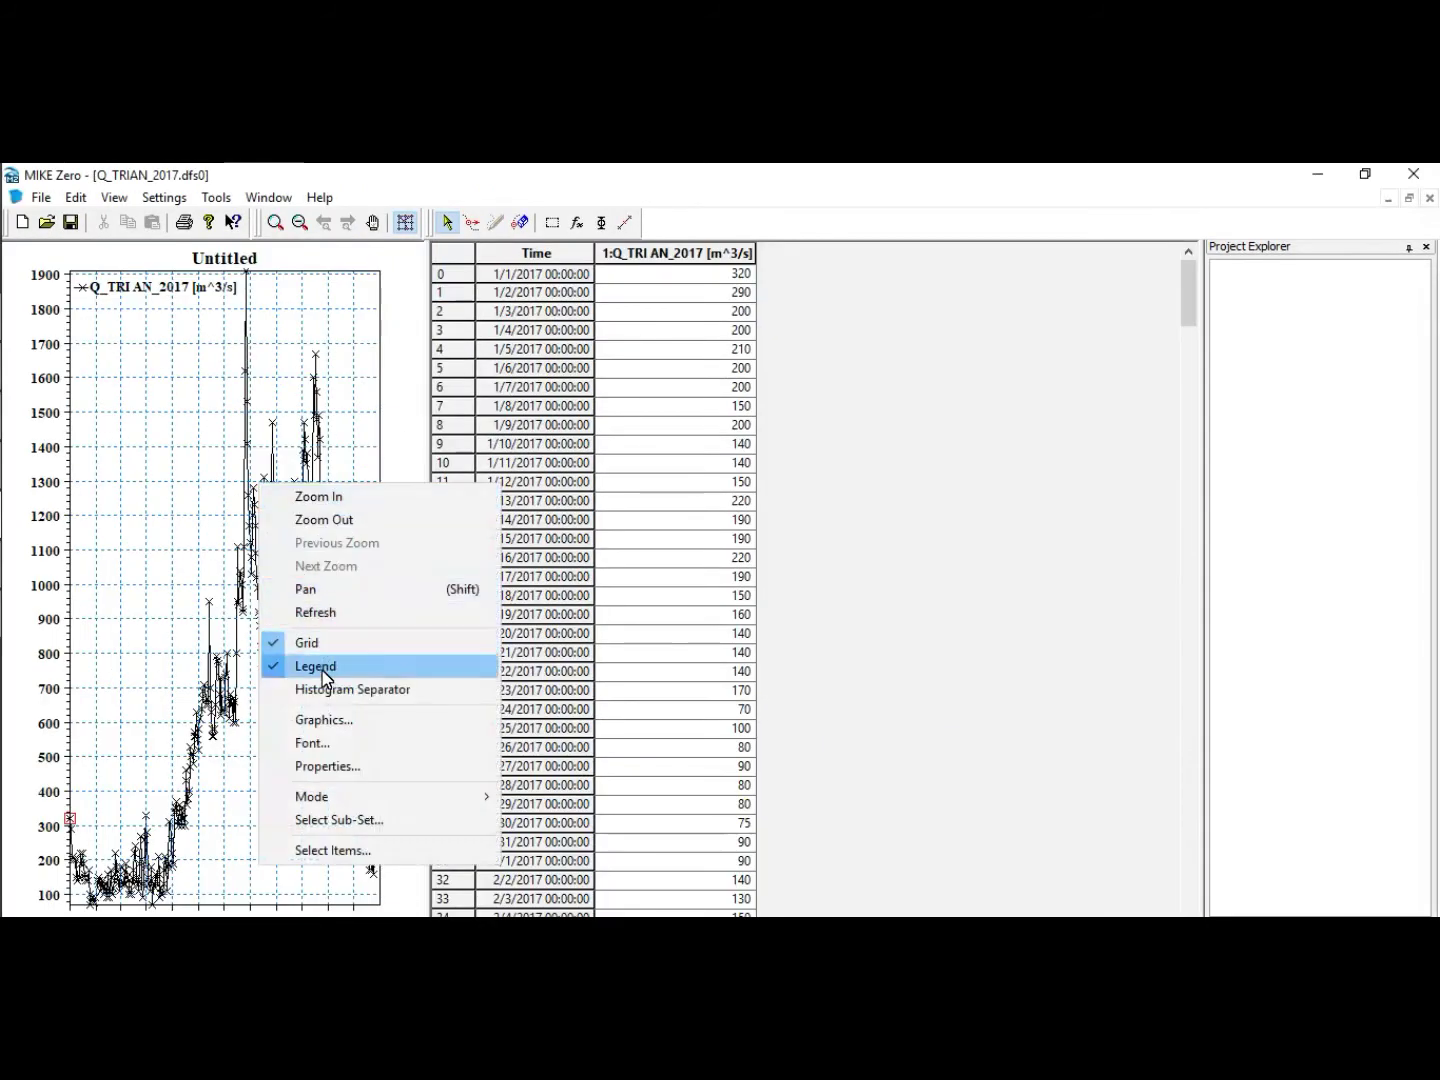
pyautogui.click(338, 765)
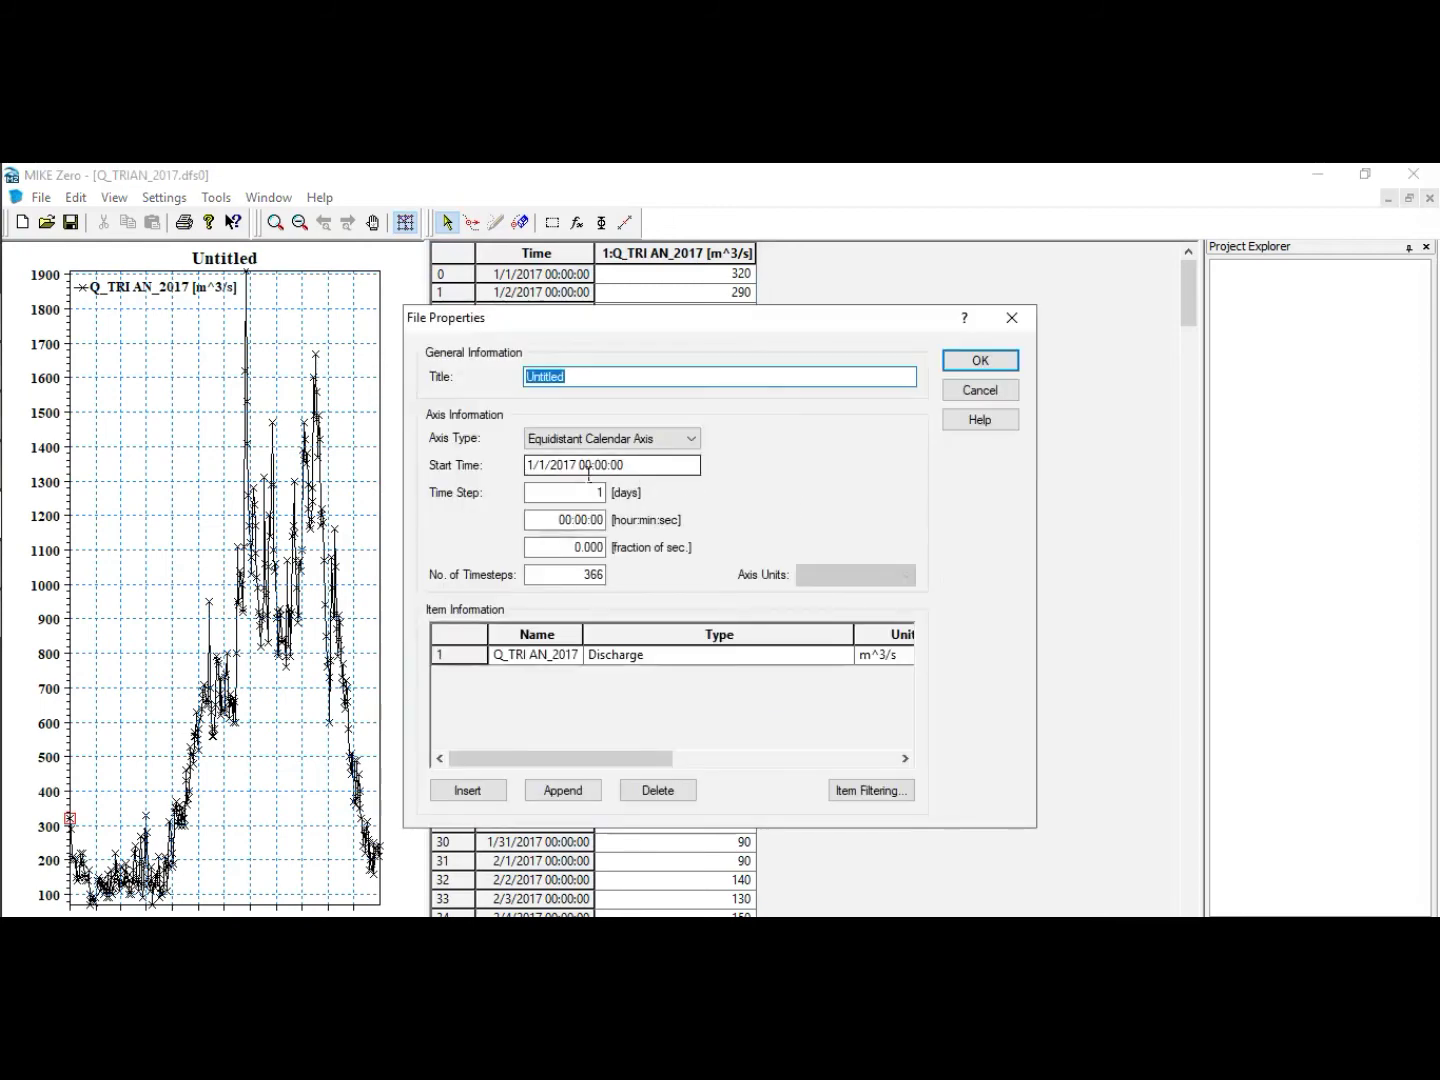
pyautogui.click(590, 468)
pyautogui.press('BackSpace')
pyautogui.press('BackSpace')
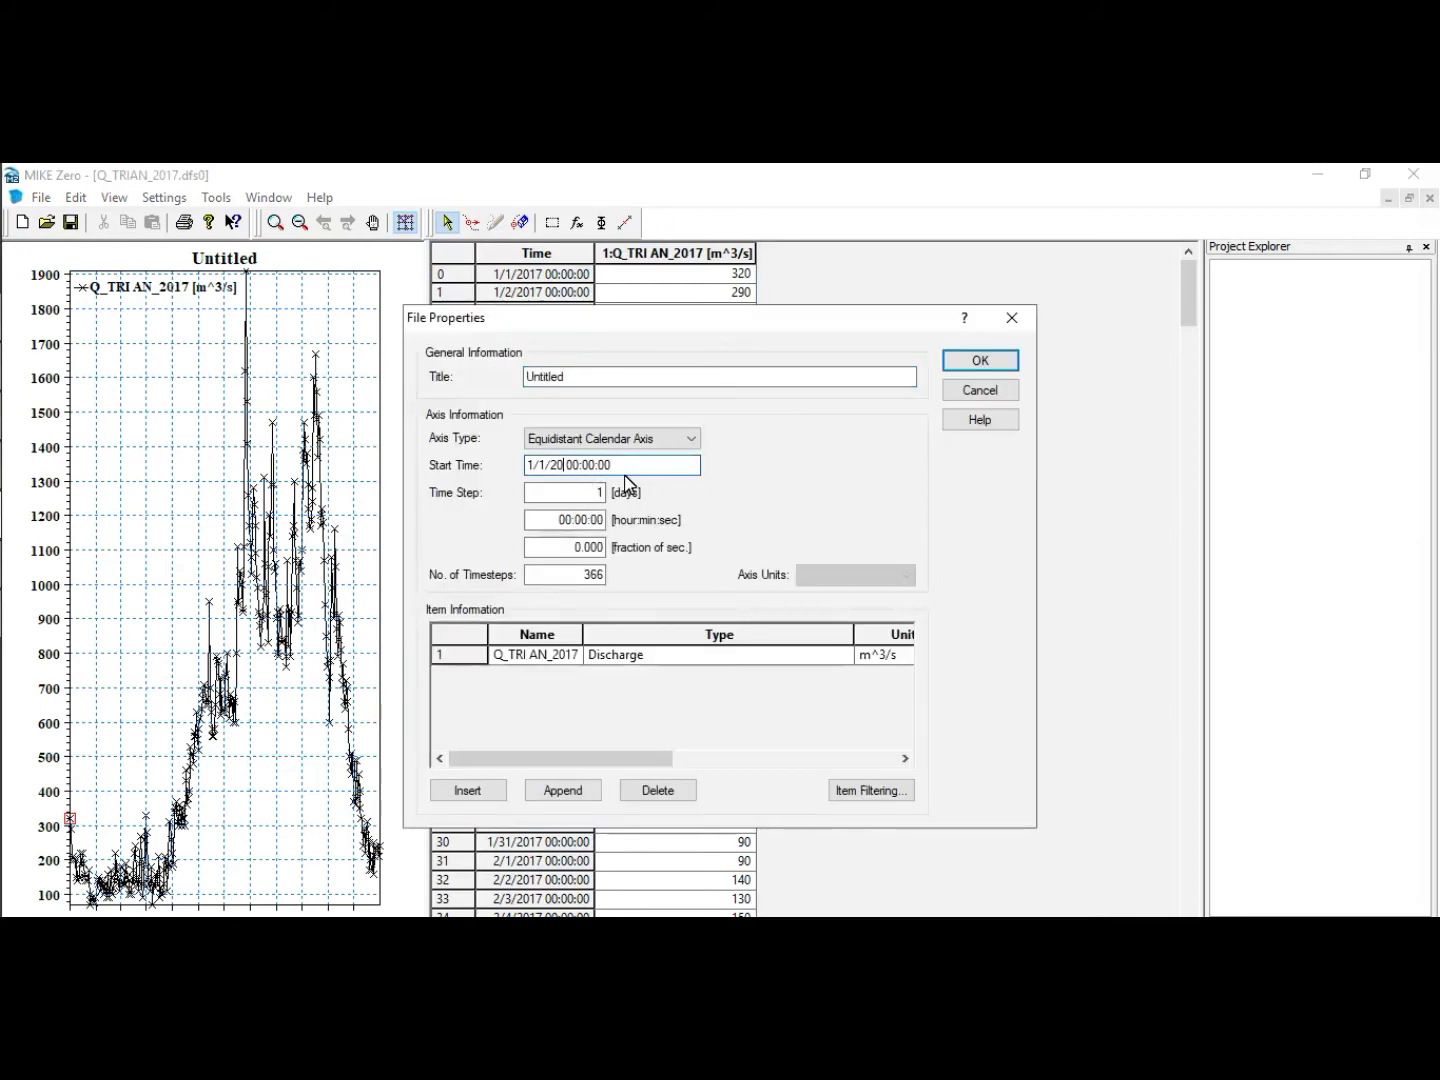
pyautogui.write('20')
pyautogui.click(962, 363)
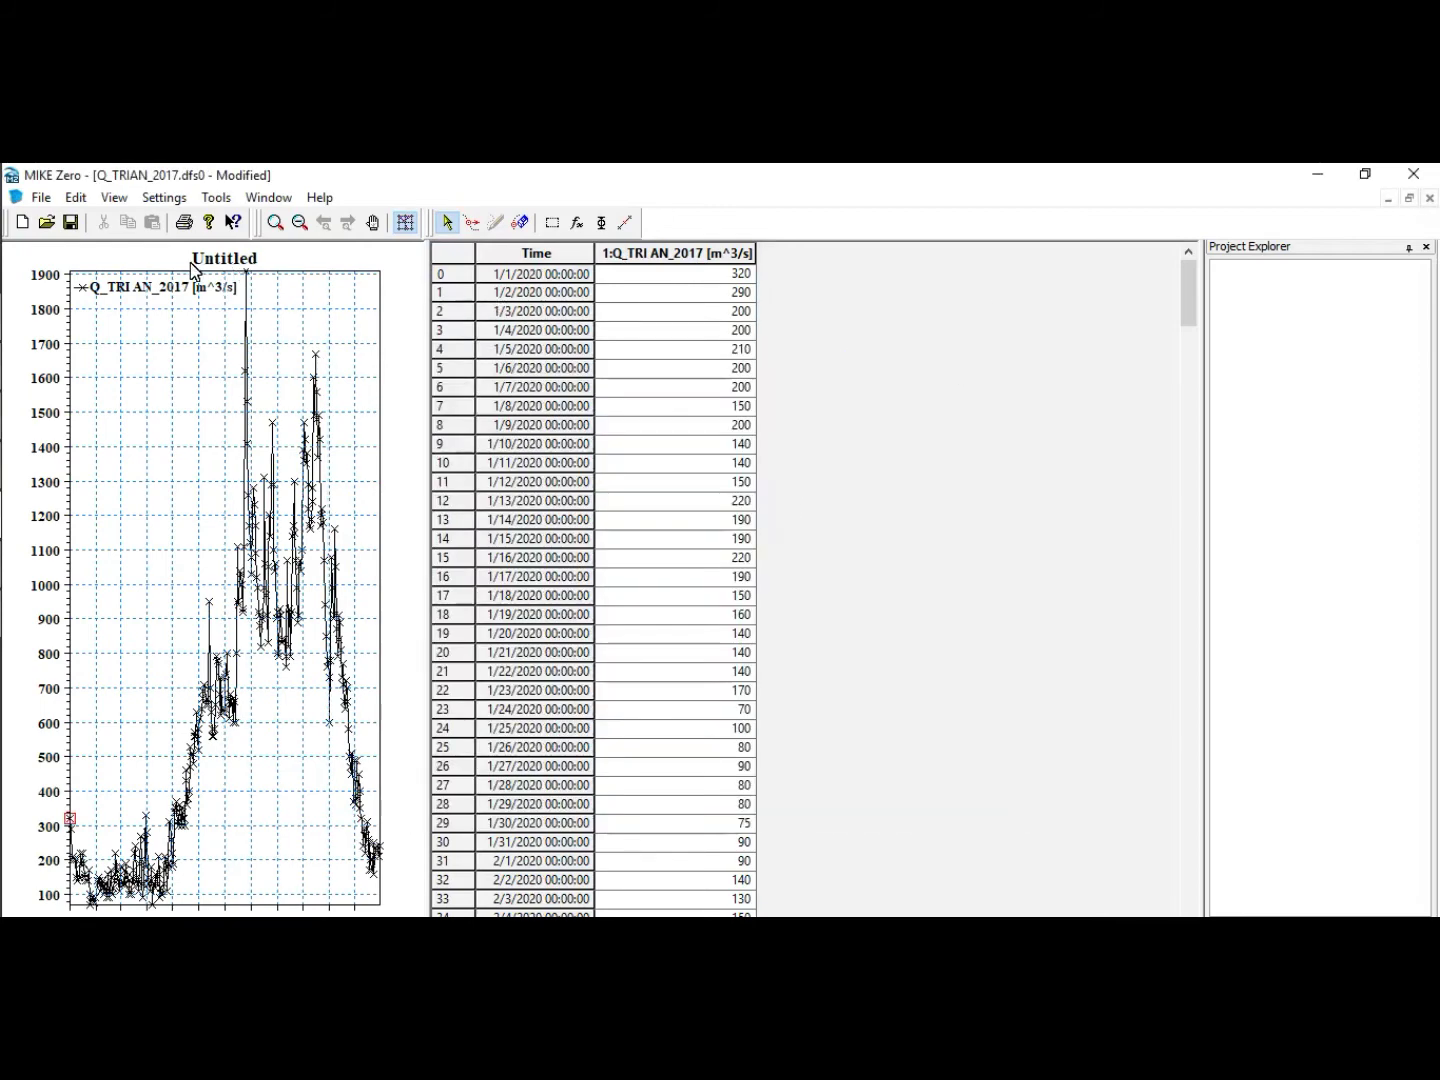
pyautogui.click(72, 223)
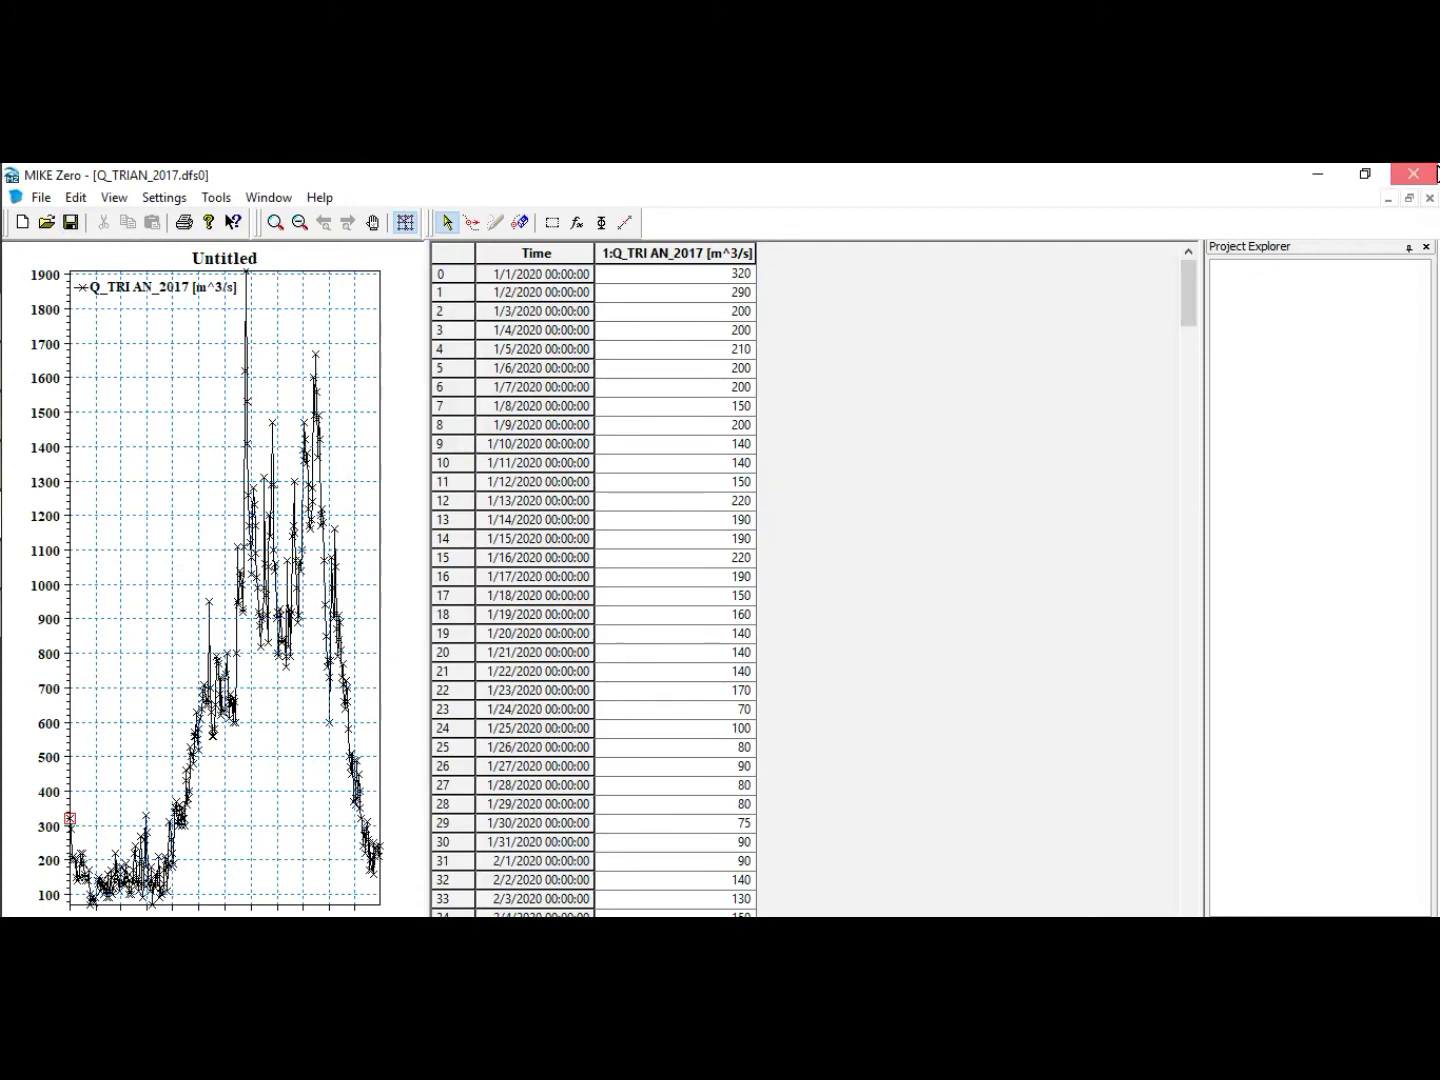
pyautogui.click(1430, 199)
pyautogui.click(1046, 240)
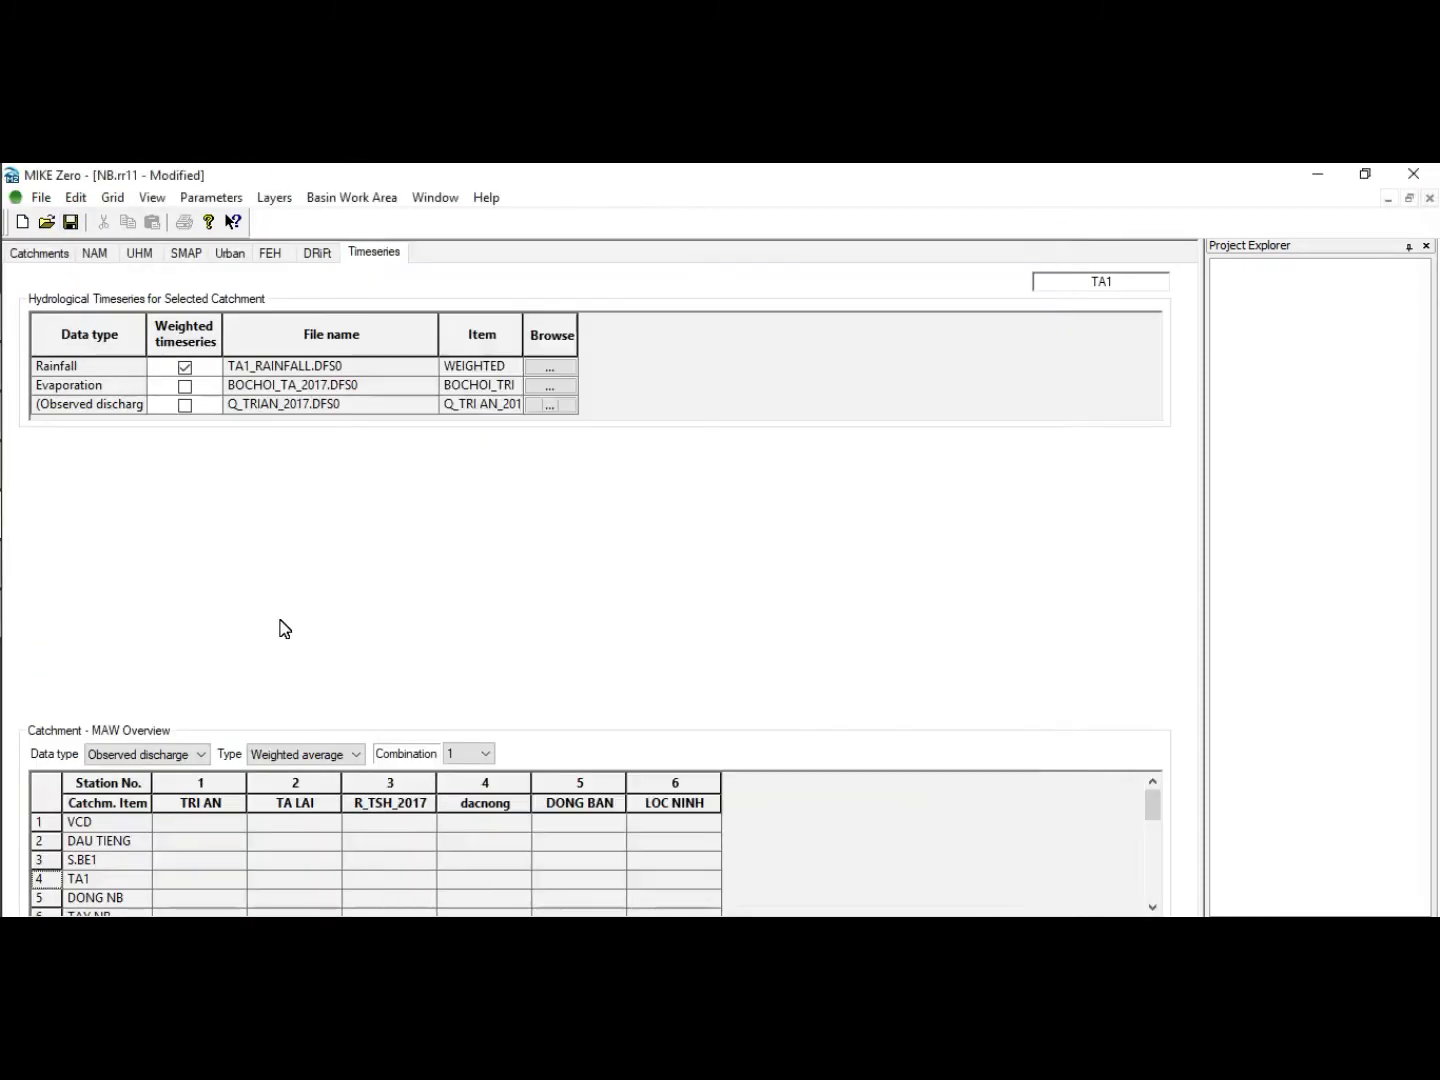
# Assign Qve_ DAUTIENG_2017.dfs0 as the observed discharge series of catchment BAC VCT and save the rainfall-runoff model.
pyautogui.press('Down')
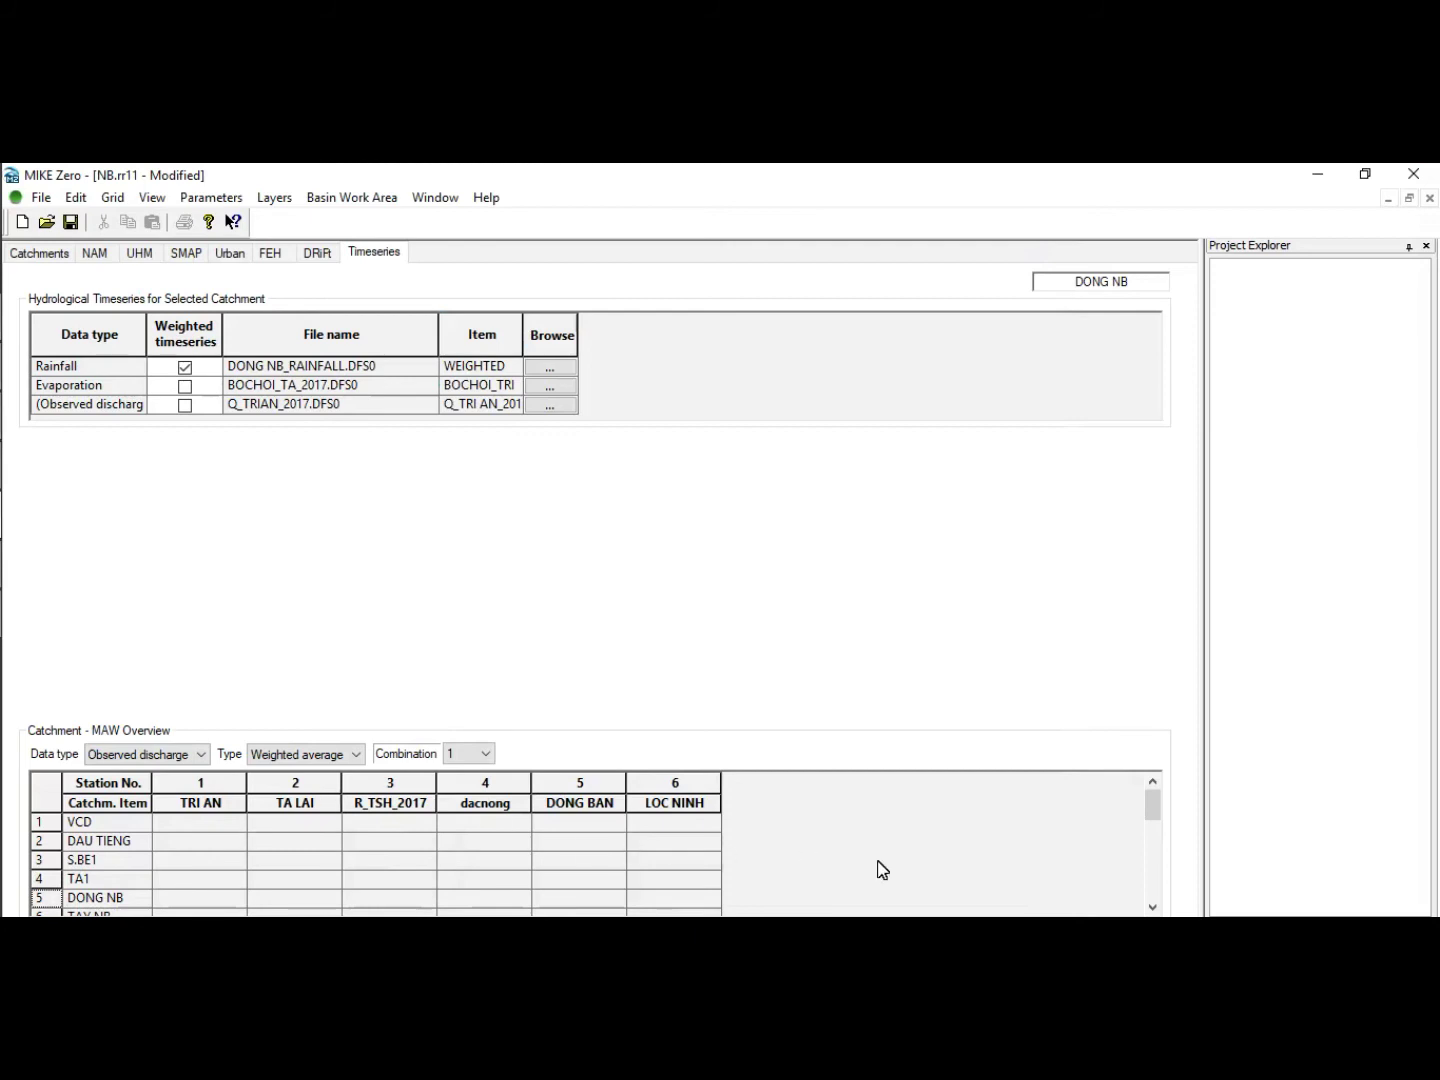
pyautogui.moveTo(1157, 810); pyautogui.dragTo(1151, 823)
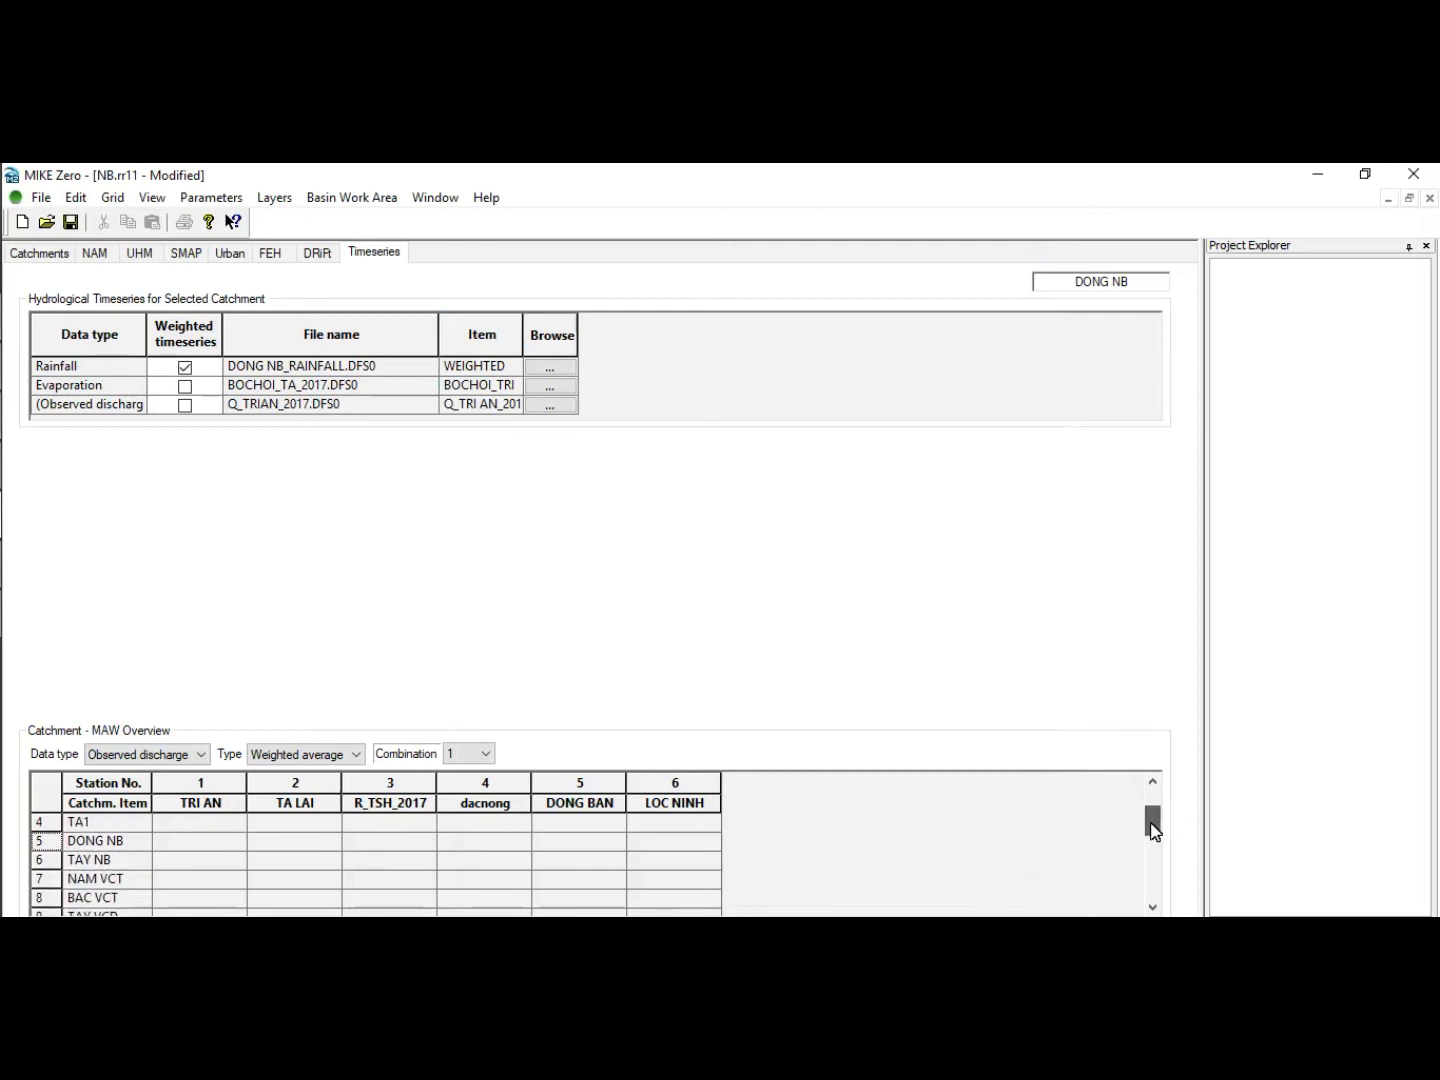
pyautogui.moveTo(47, 868)
pyautogui.click(115, 860)
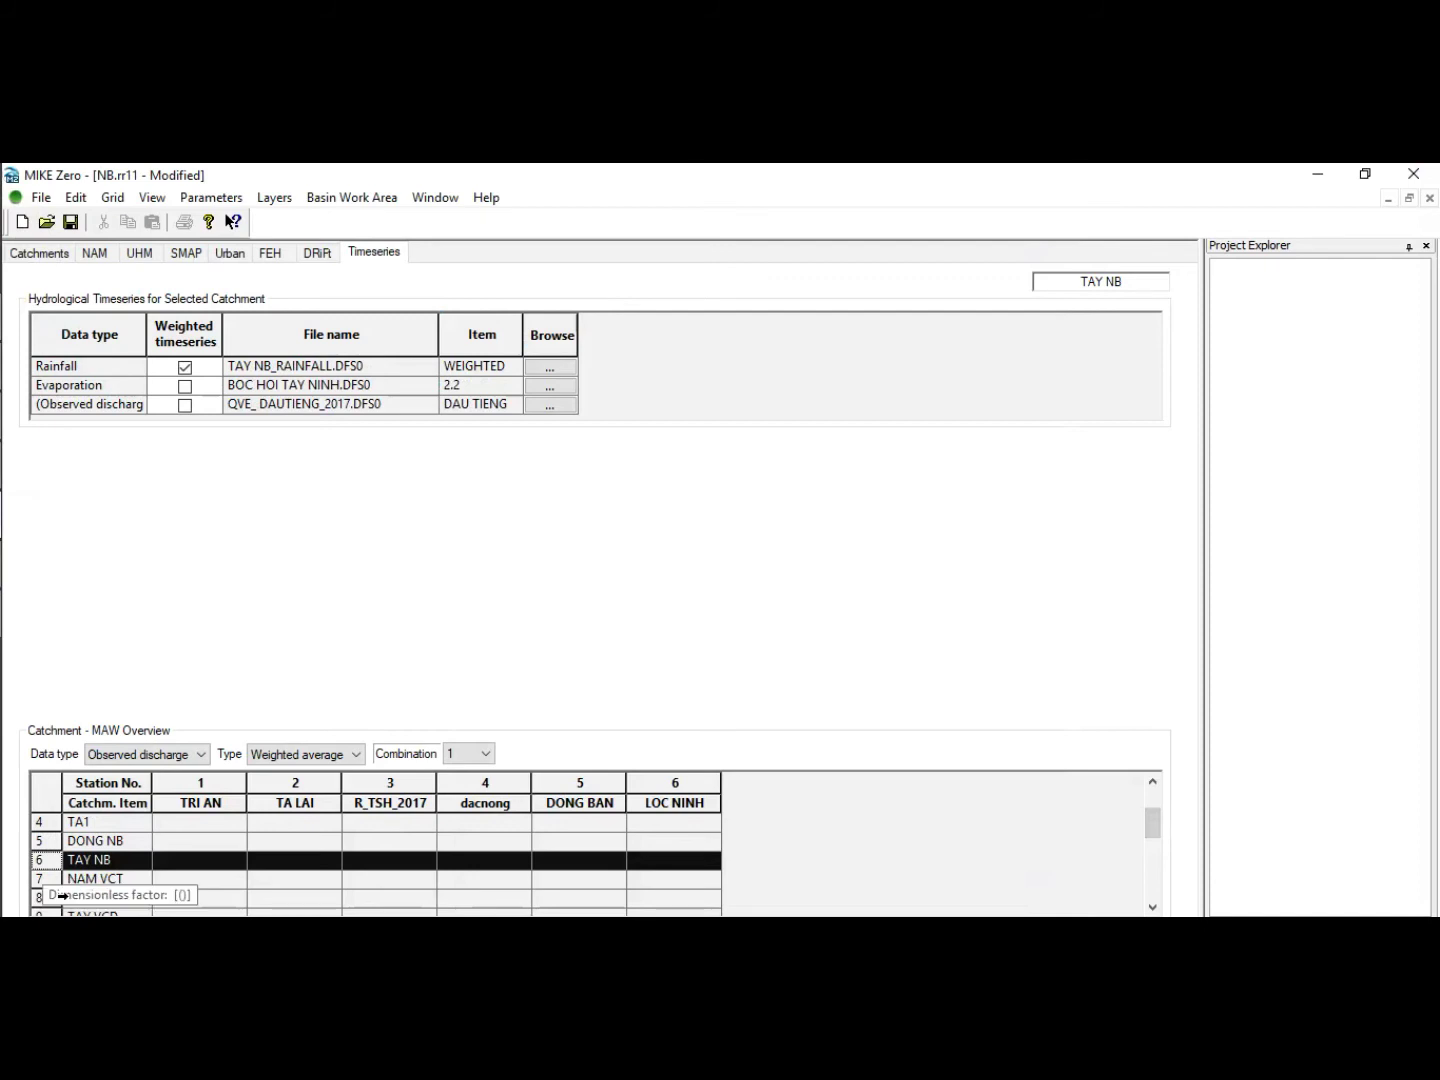
pyautogui.press('Down')
pyautogui.click(45, 896)
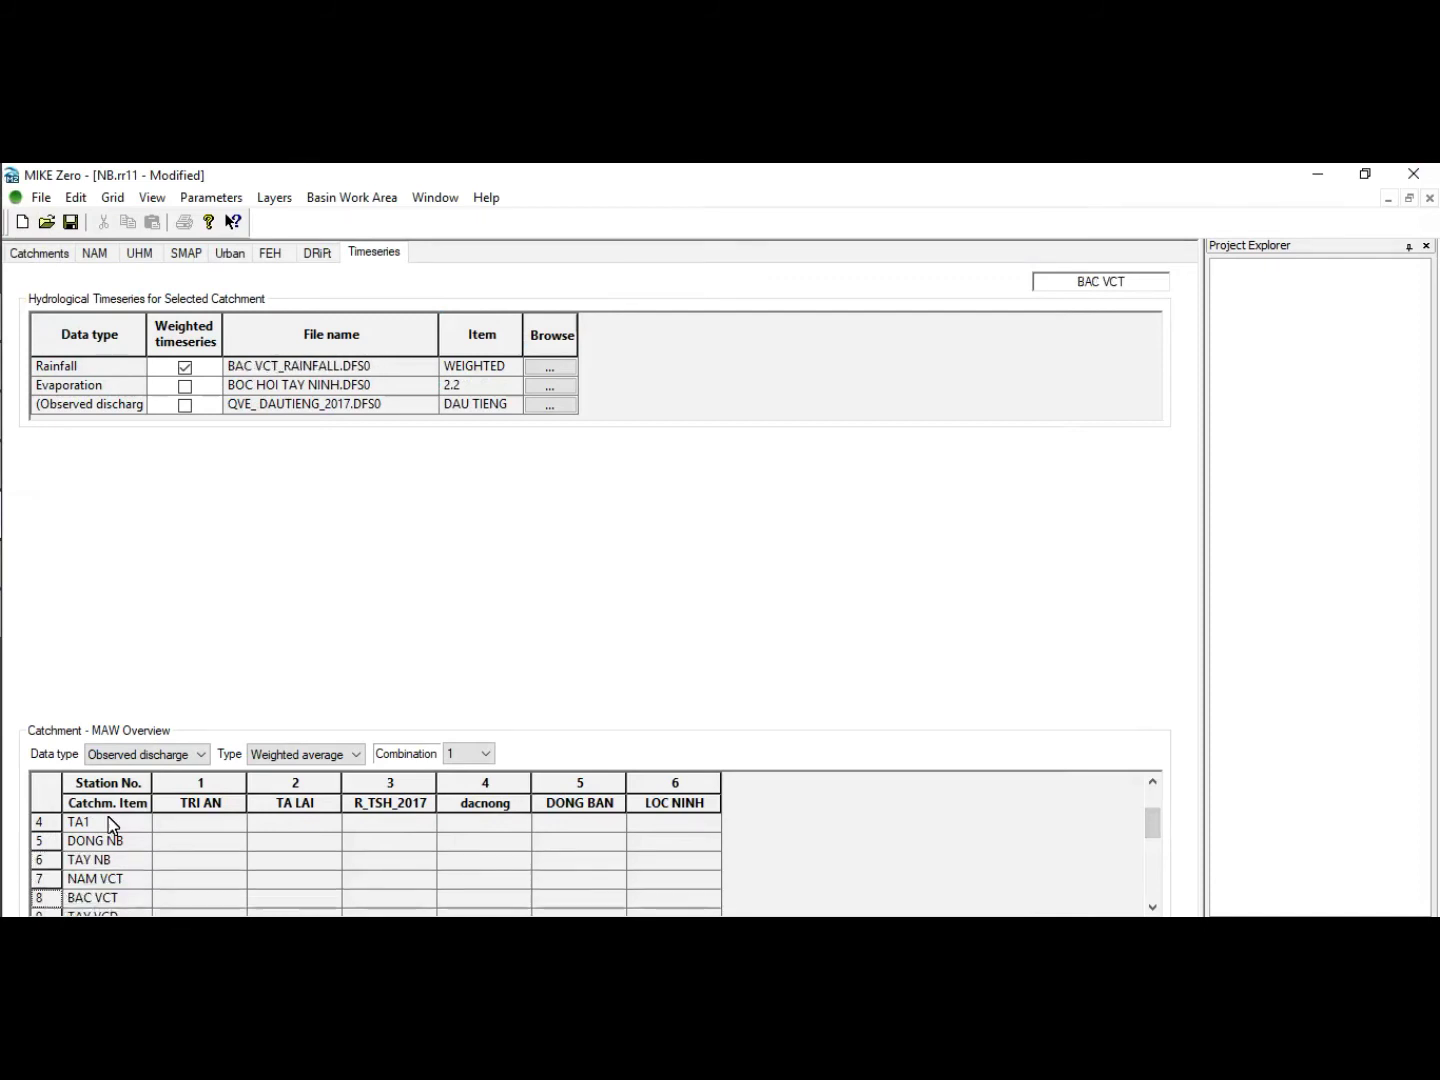
pyautogui.click(559, 405)
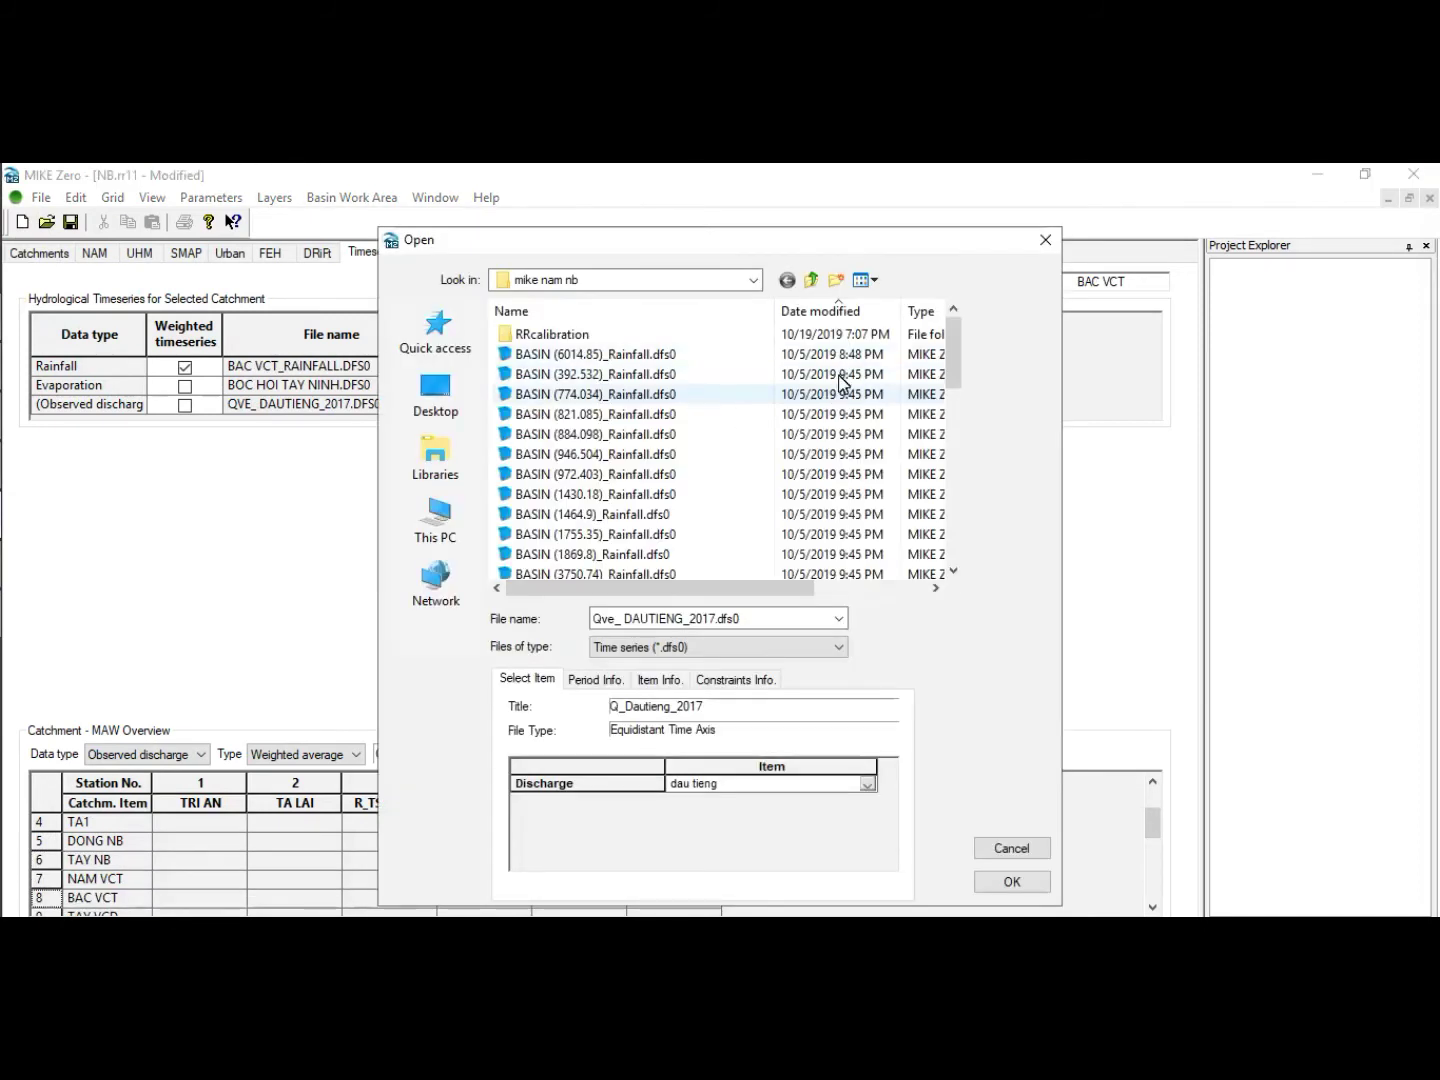
pyautogui.click(867, 310)
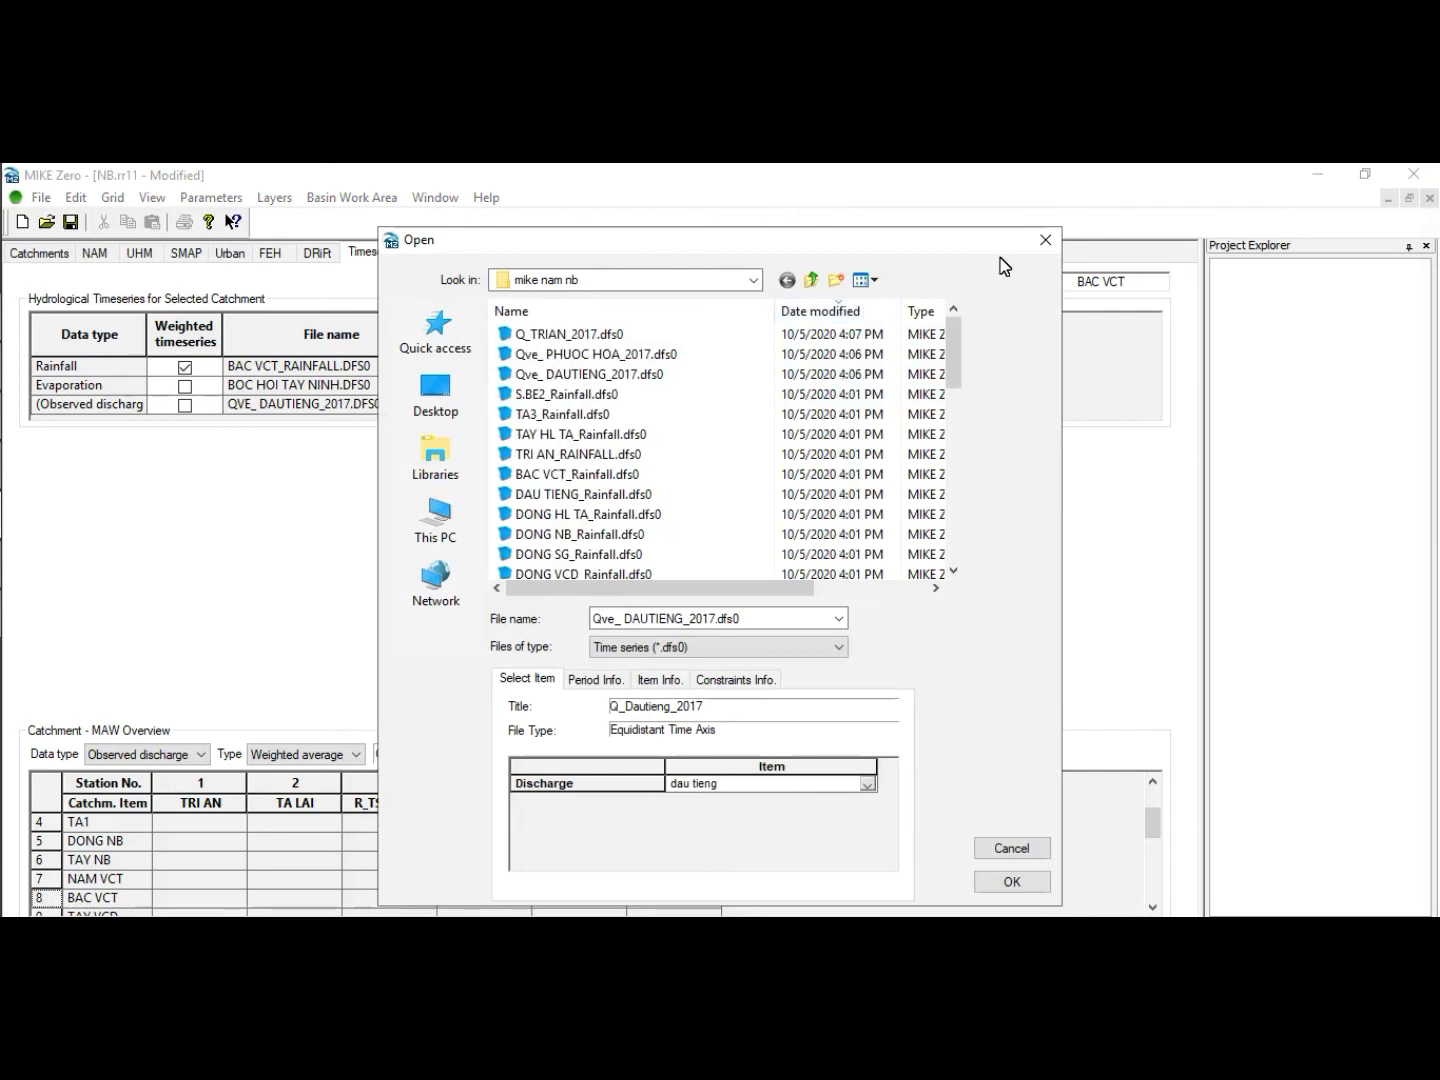
pyautogui.doubleClick(619, 373)
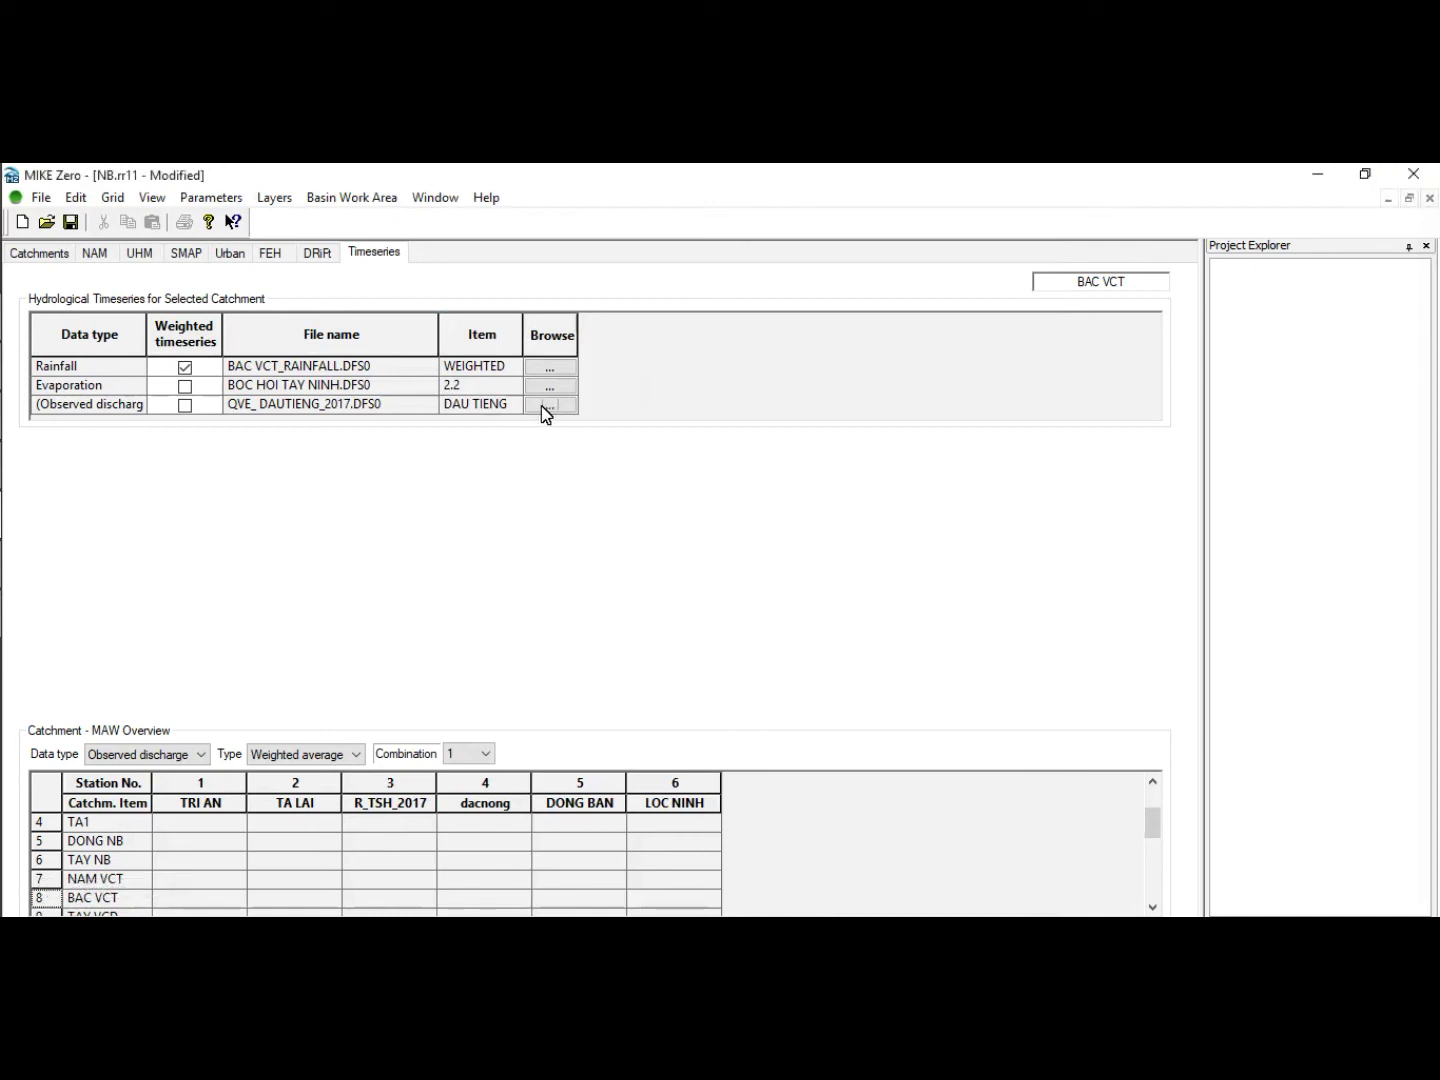
pyautogui.click(70, 222)
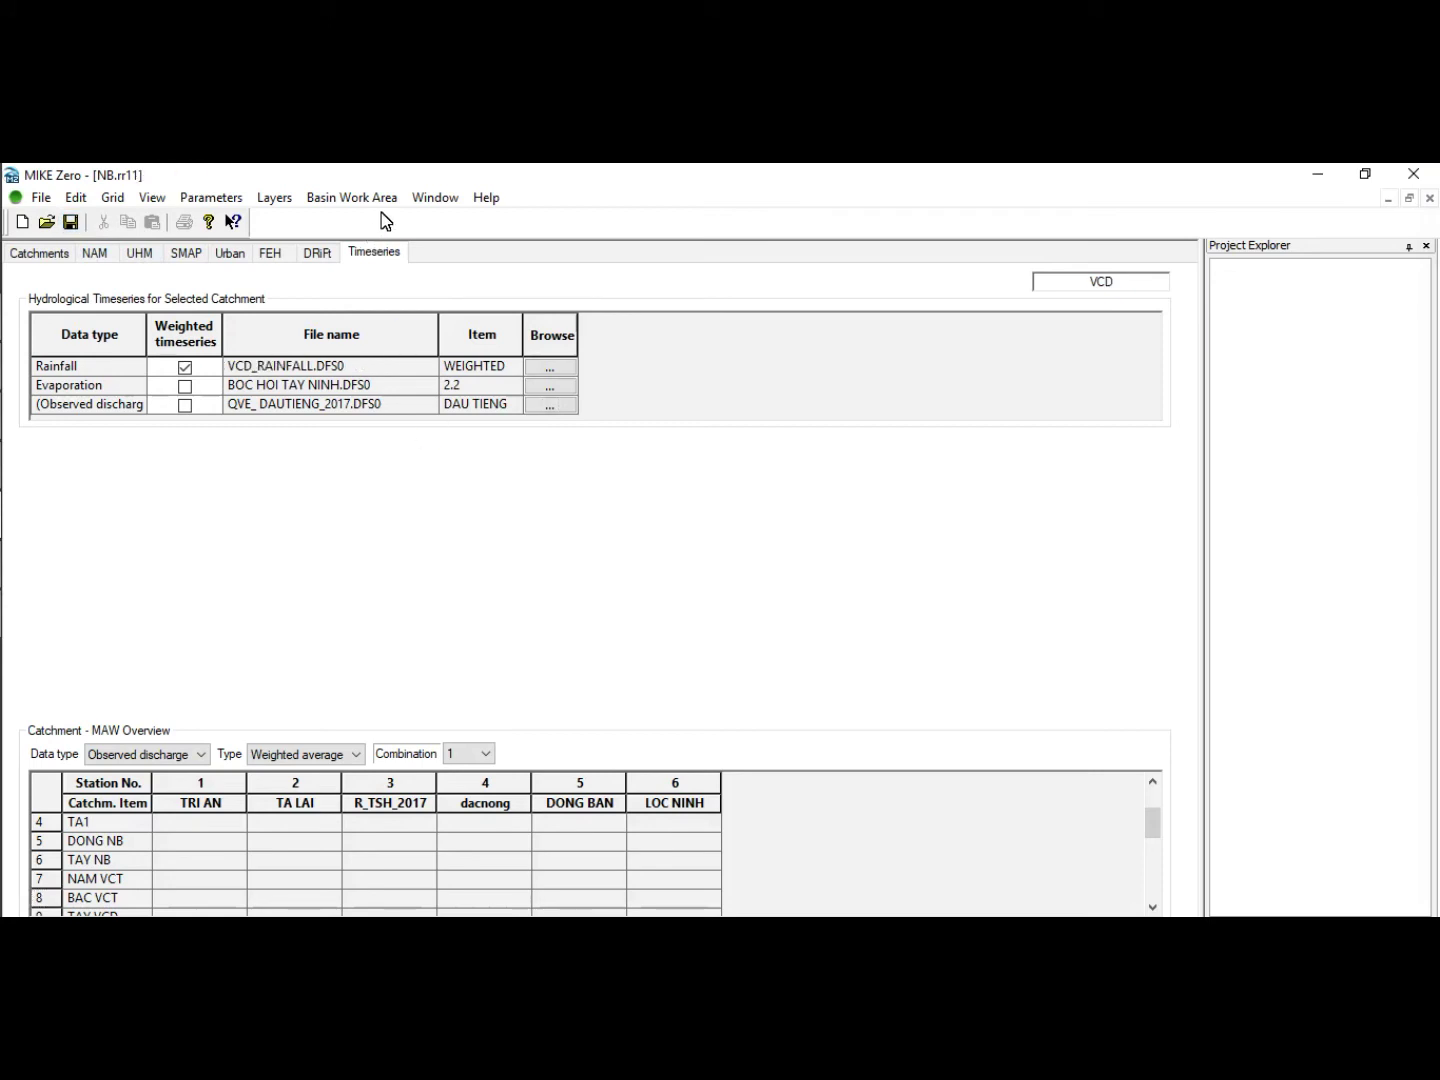
pyautogui.click(383, 203)
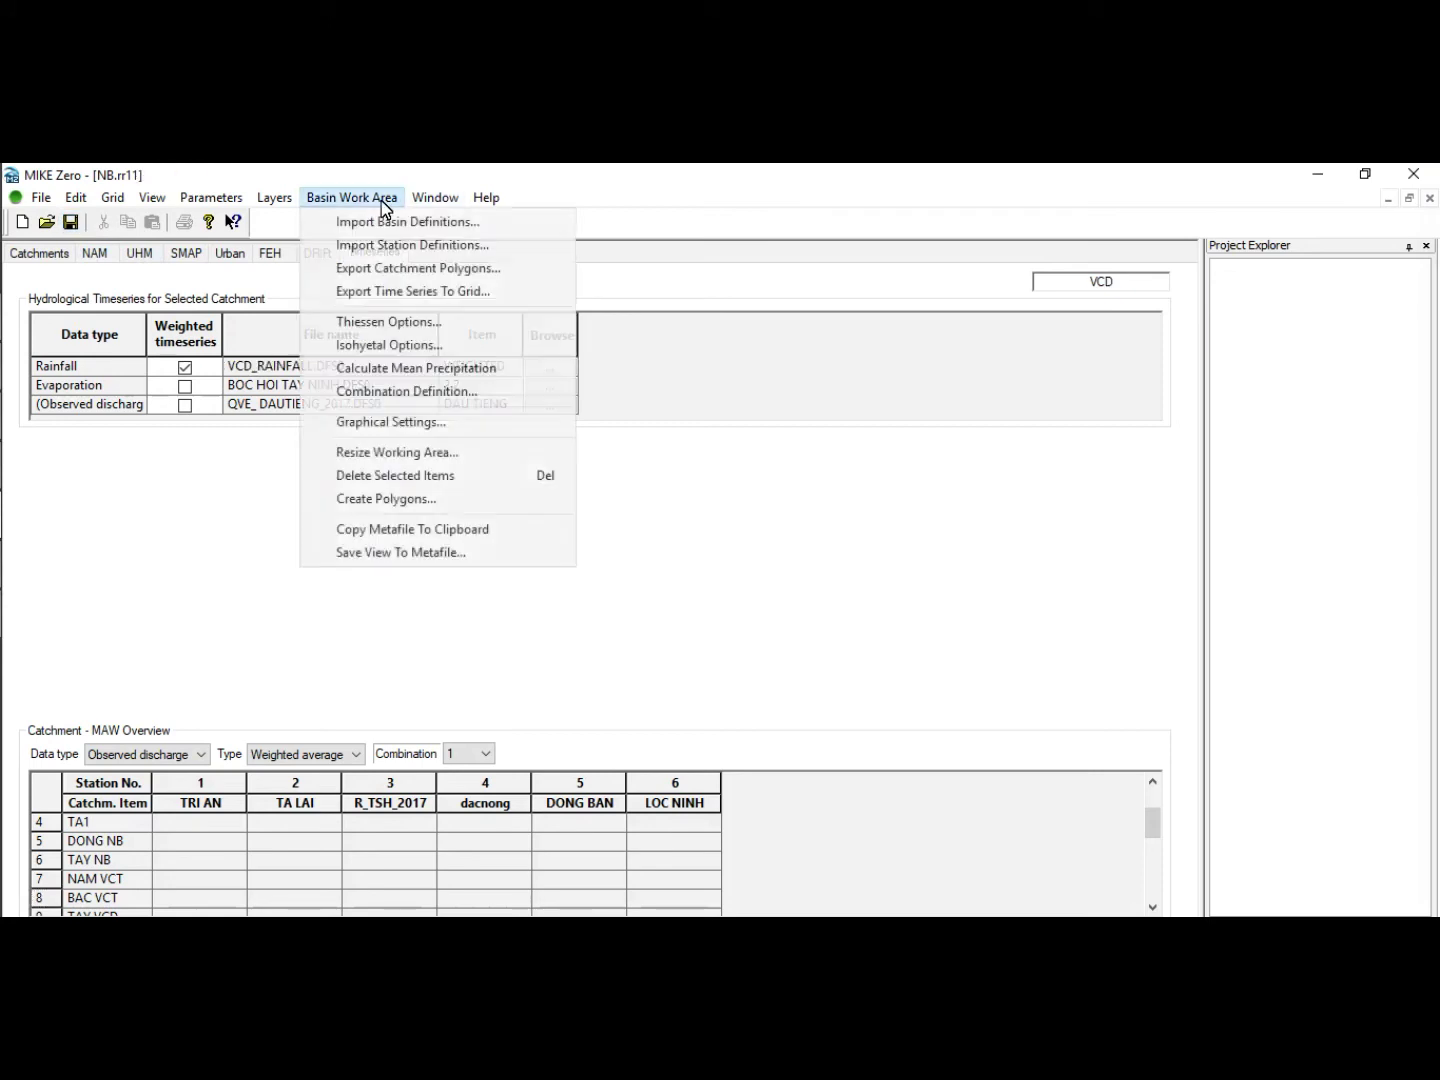
pyautogui.moveTo(221, 206)
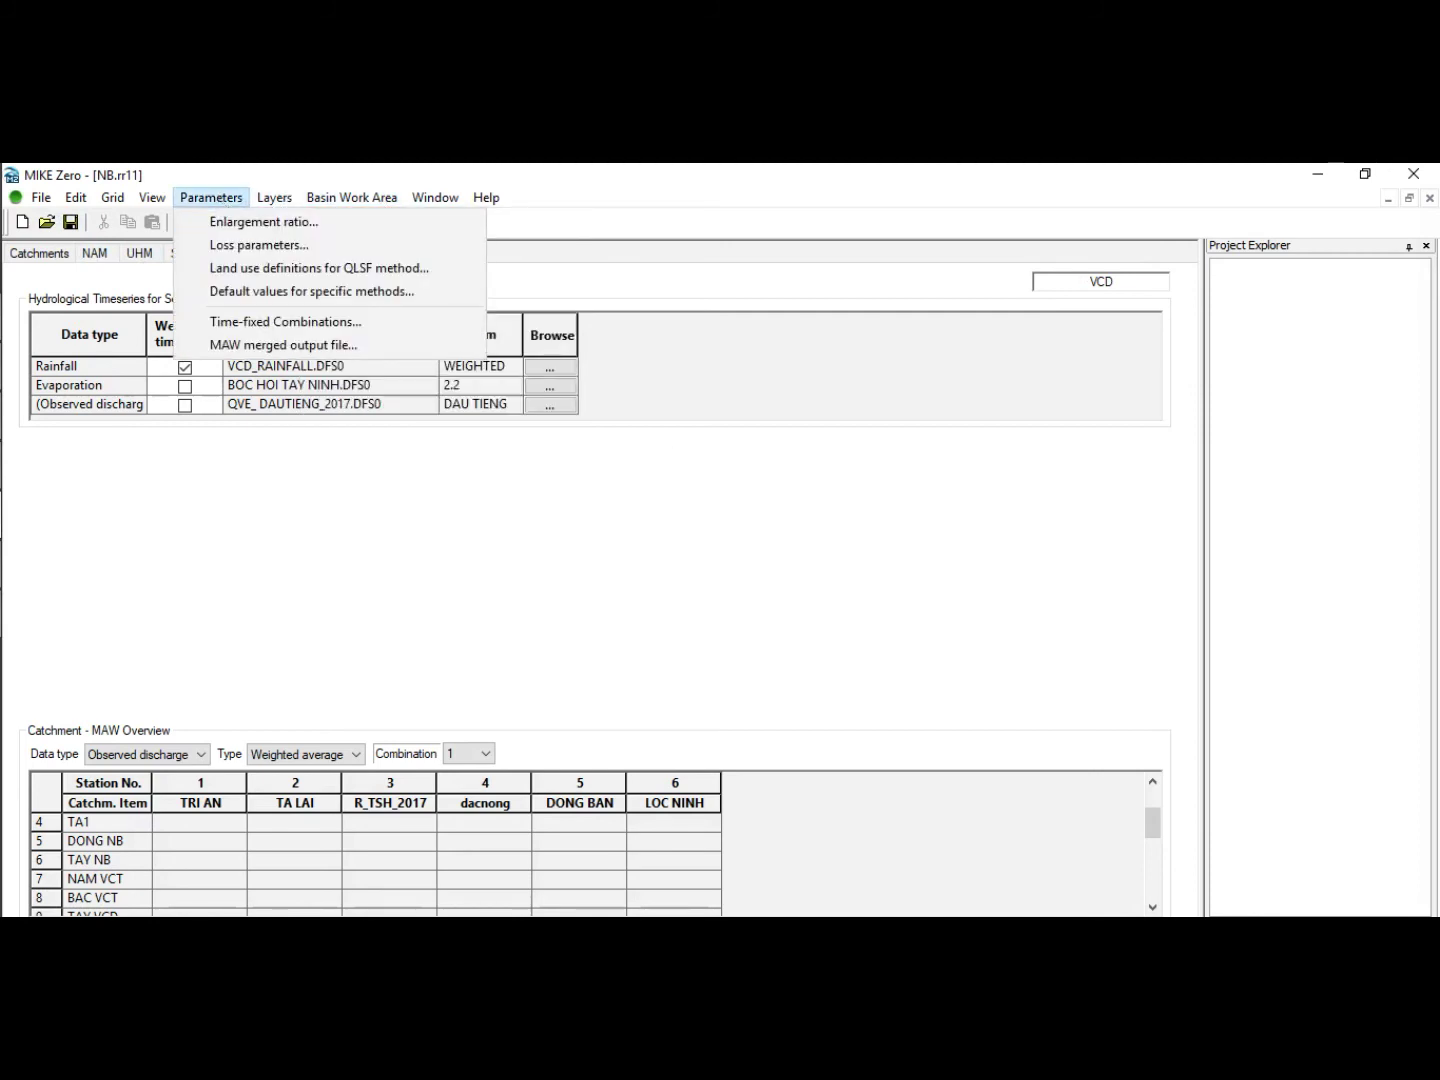
pyautogui.click(786, 796)
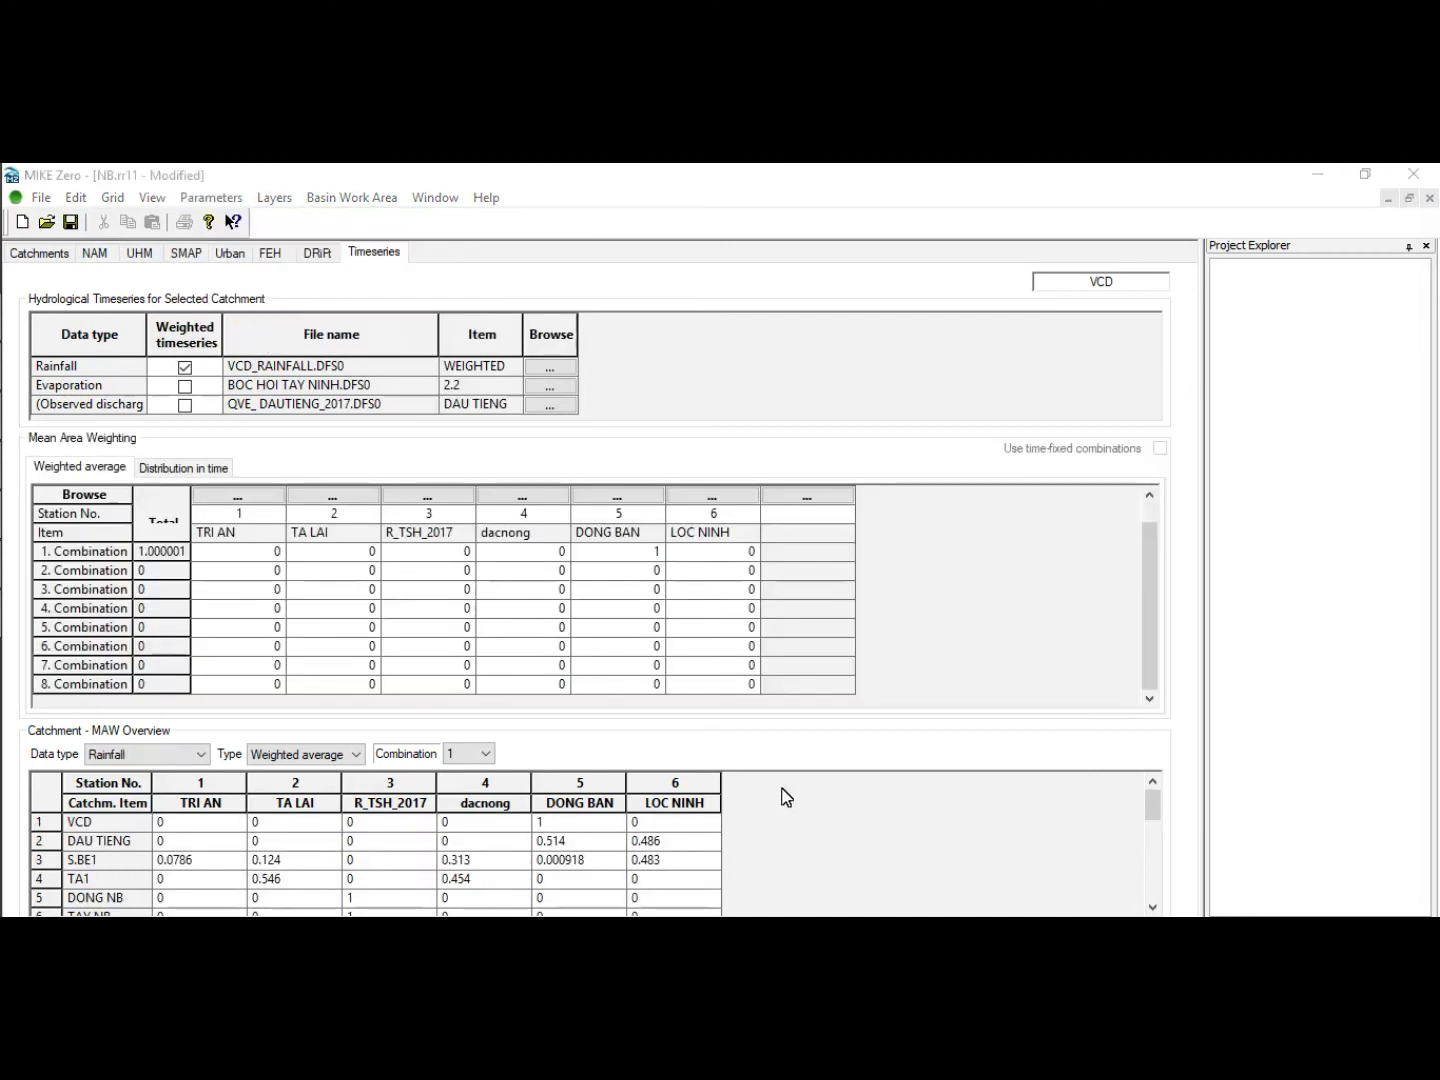
# Assign Boc Hoi Tay Ninh.dfs0 as the evaporation series of catchment VCD and save the rainfall-runoff model.
pyautogui.click(67, 822)
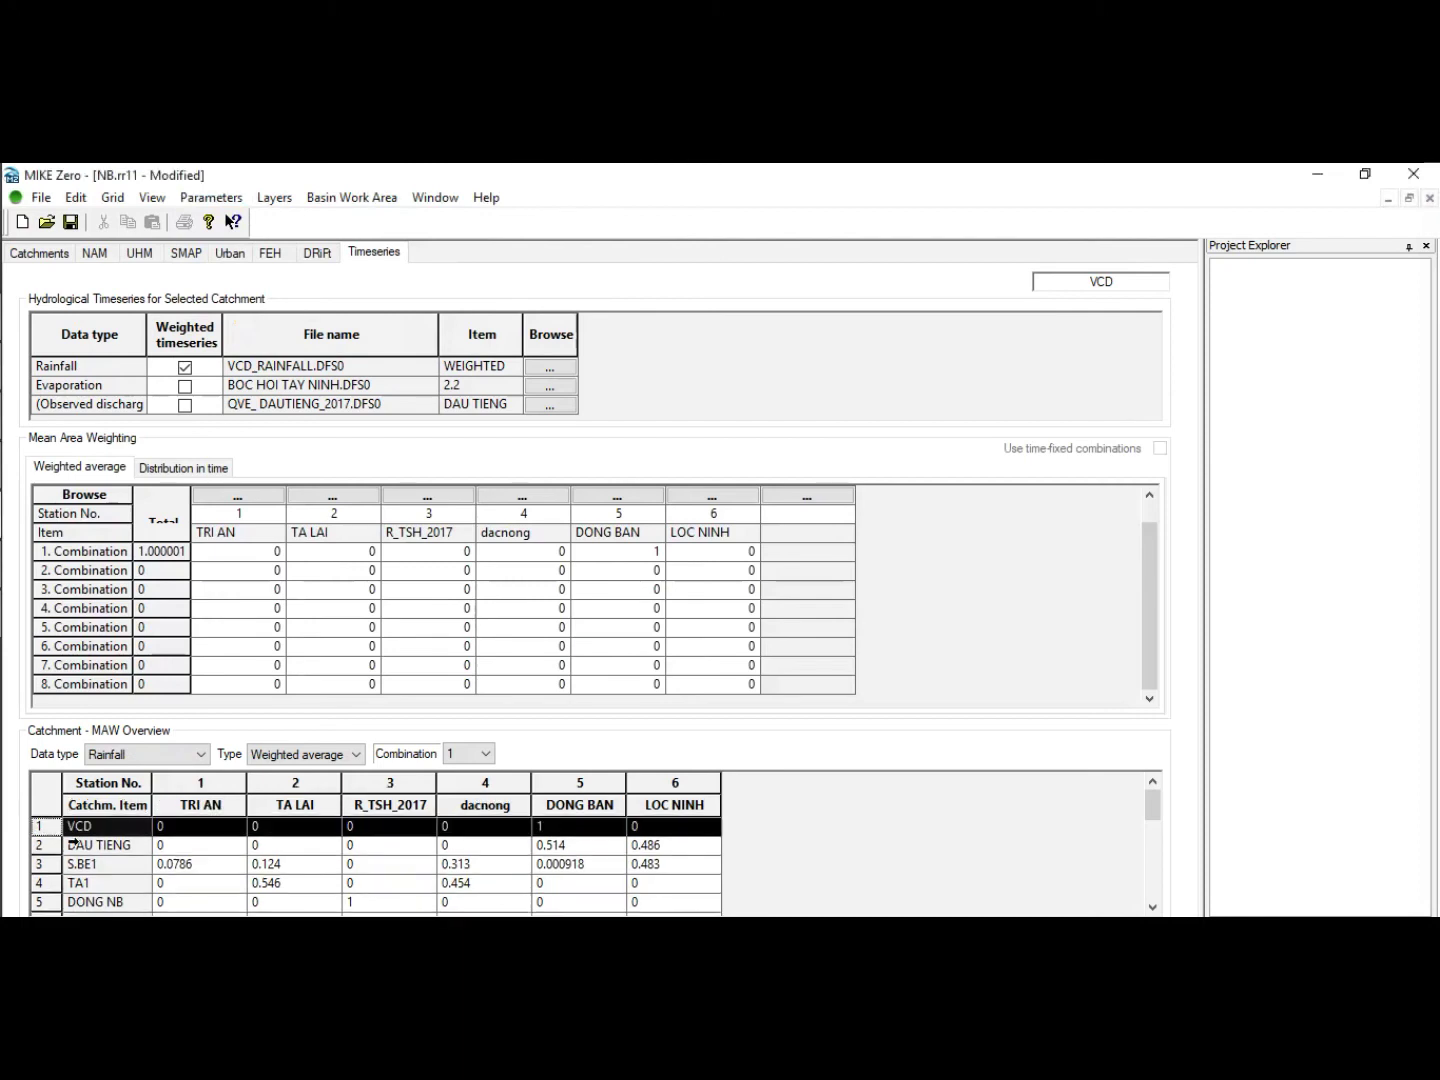
pyautogui.click(544, 389)
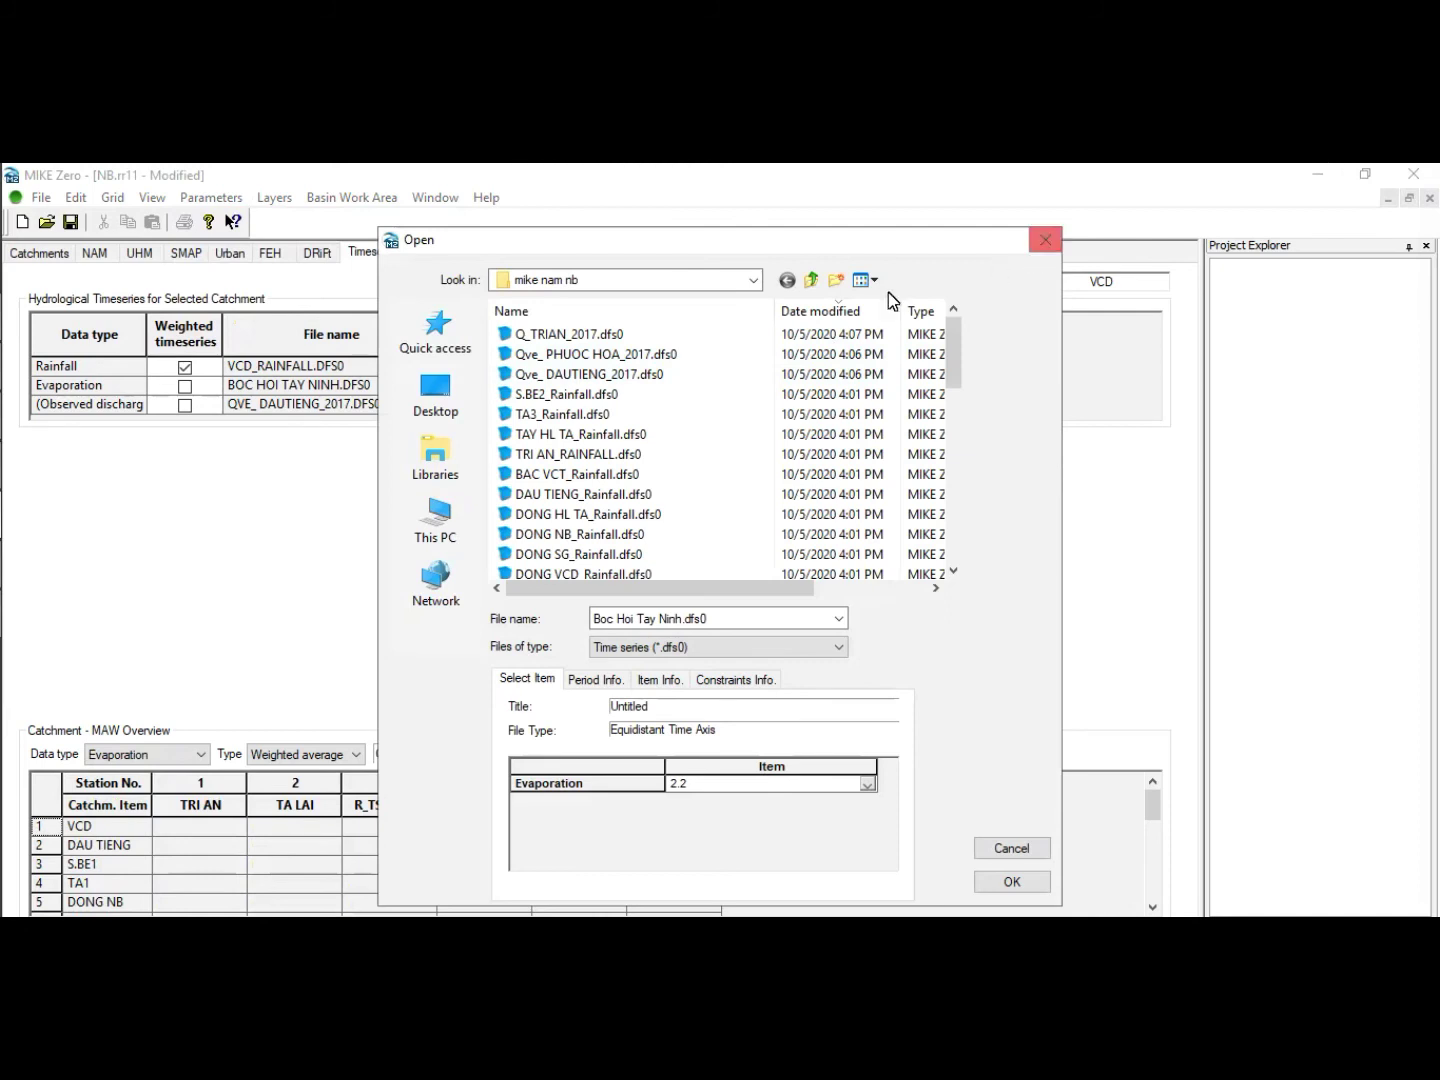
pyautogui.scroll(-4, 616, 424)
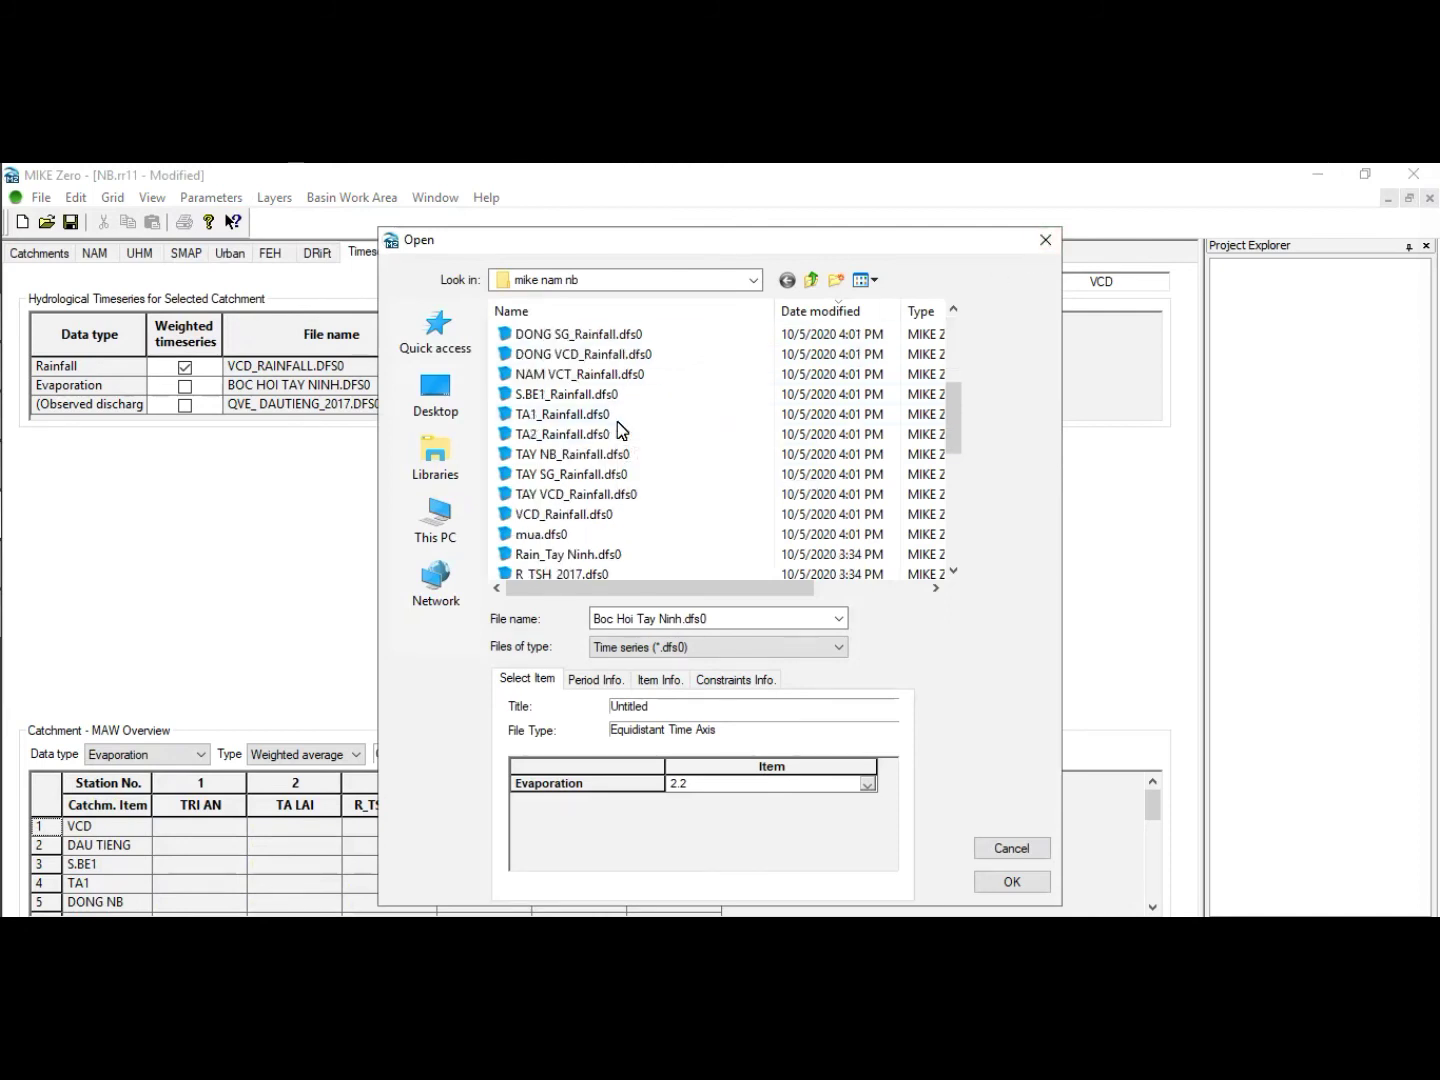
pyautogui.scroll(-4, 616, 421)
pyautogui.doubleClick(590, 394)
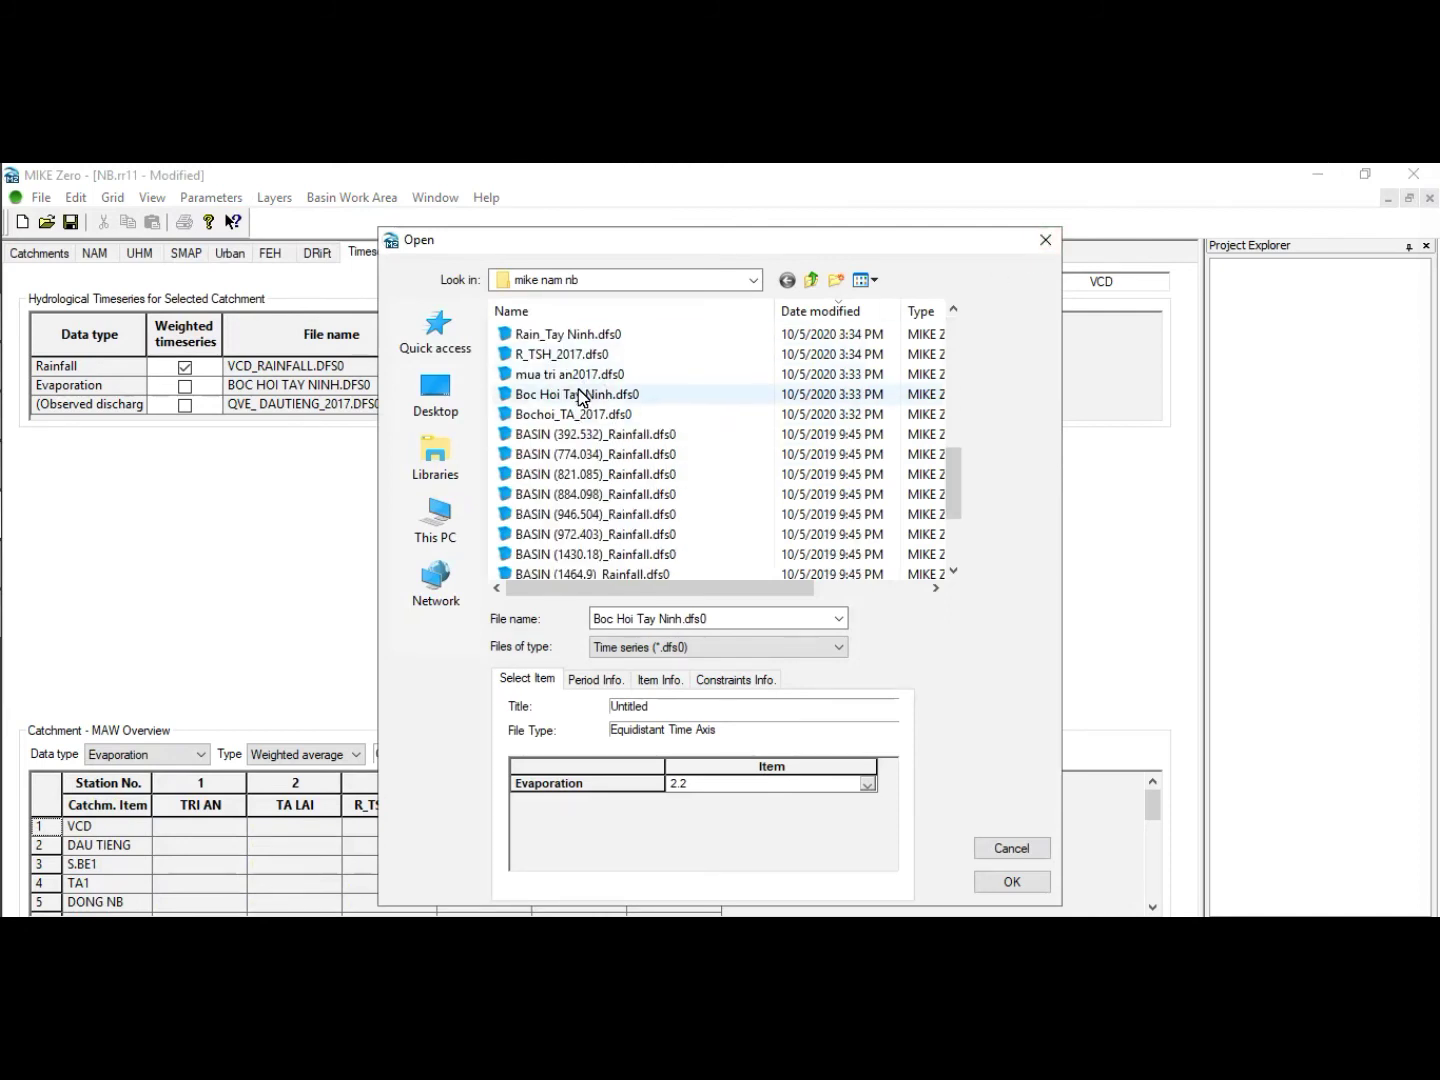
pyautogui.click(70, 221)
# Check the time series and rainfall weights of catchments DAU TIENG and TAY NB, and save the rainfall-runoff model.
pyautogui.click(145, 848)
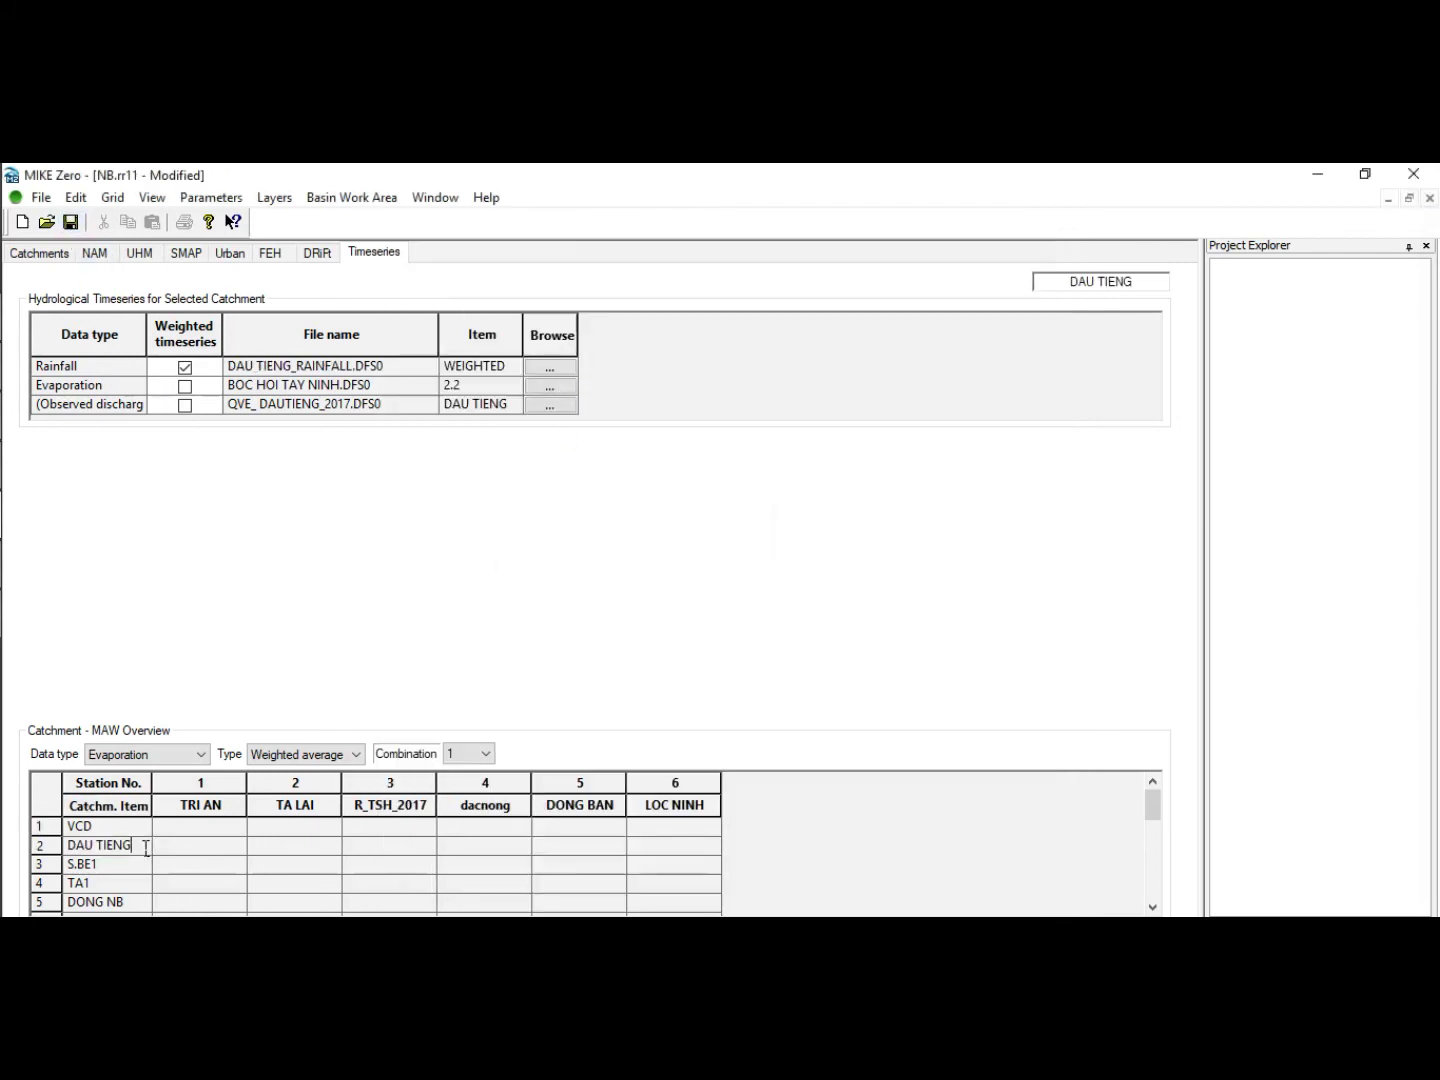
pyautogui.click(185, 371)
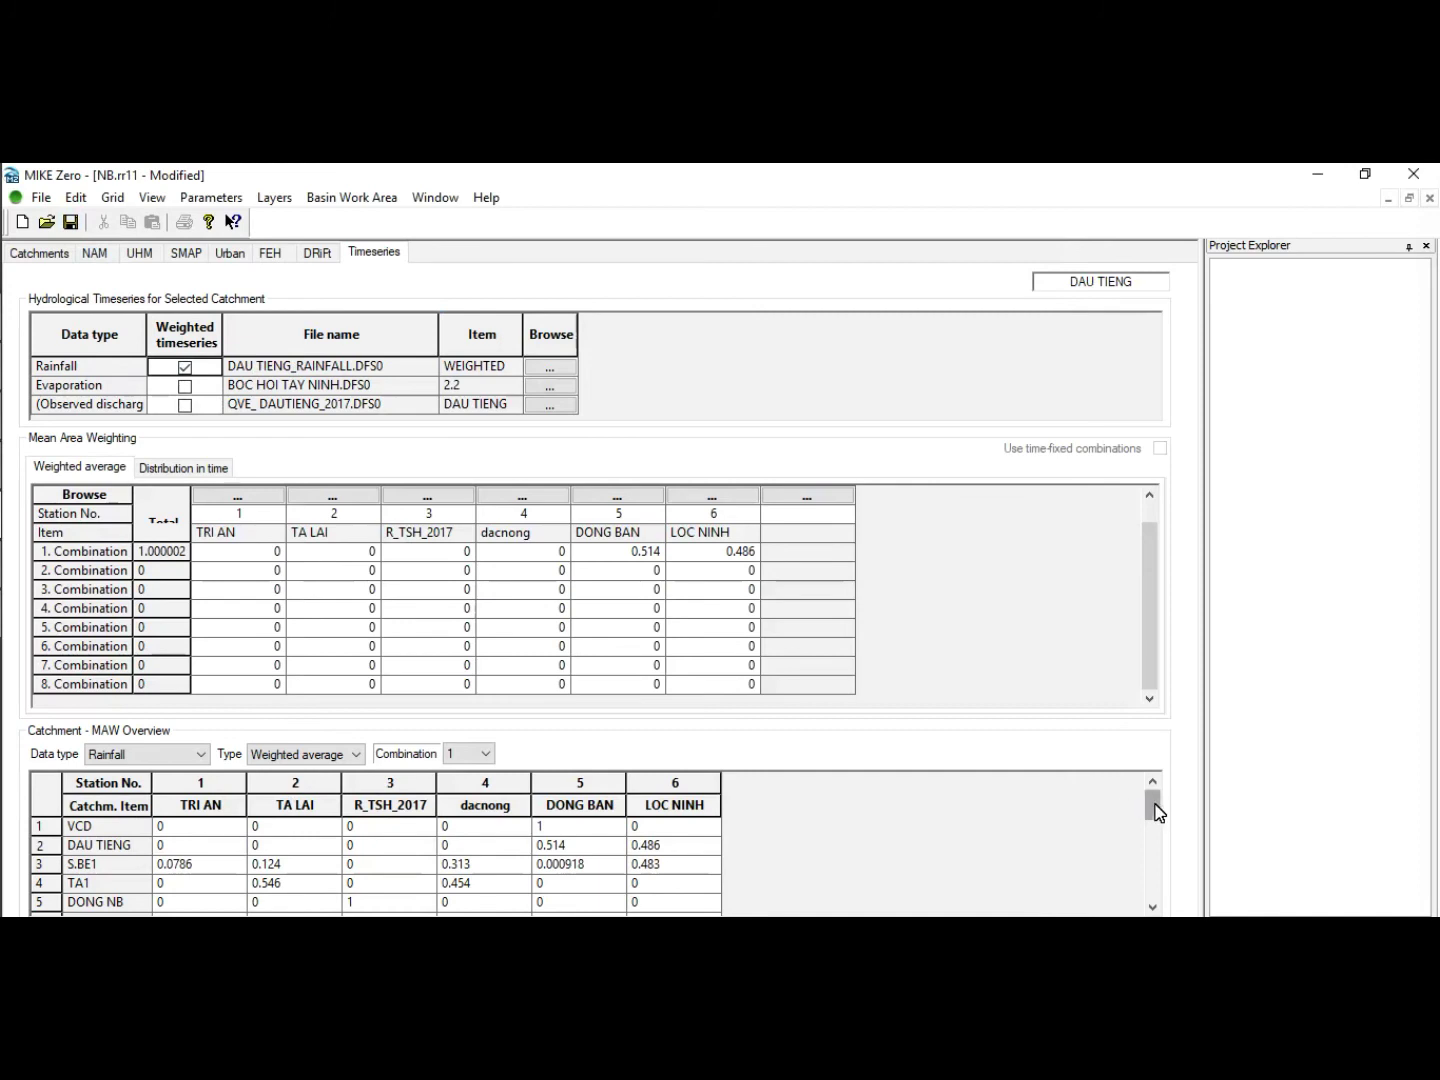
pyautogui.moveTo(1156, 807)
pyautogui.mouseDown()
pyautogui.moveTo(1160, 836)
pyautogui.moveTo(1153, 804)
pyautogui.mouseUp()
pyautogui.moveTo(4, 820)
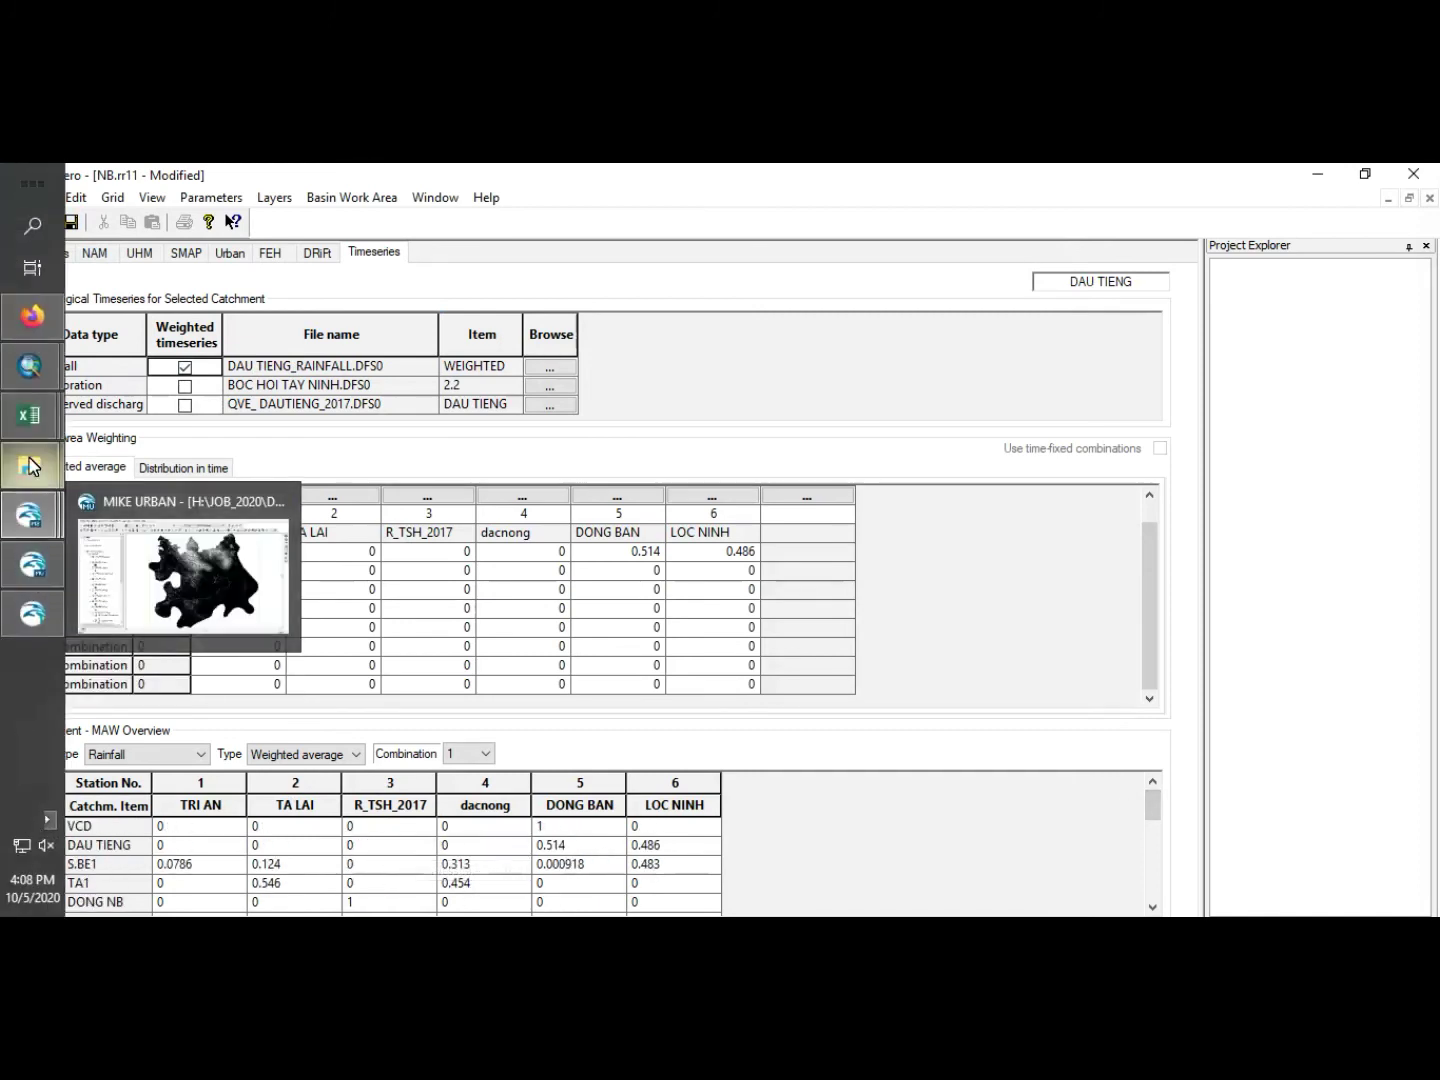
pyautogui.moveTo(33, 614)
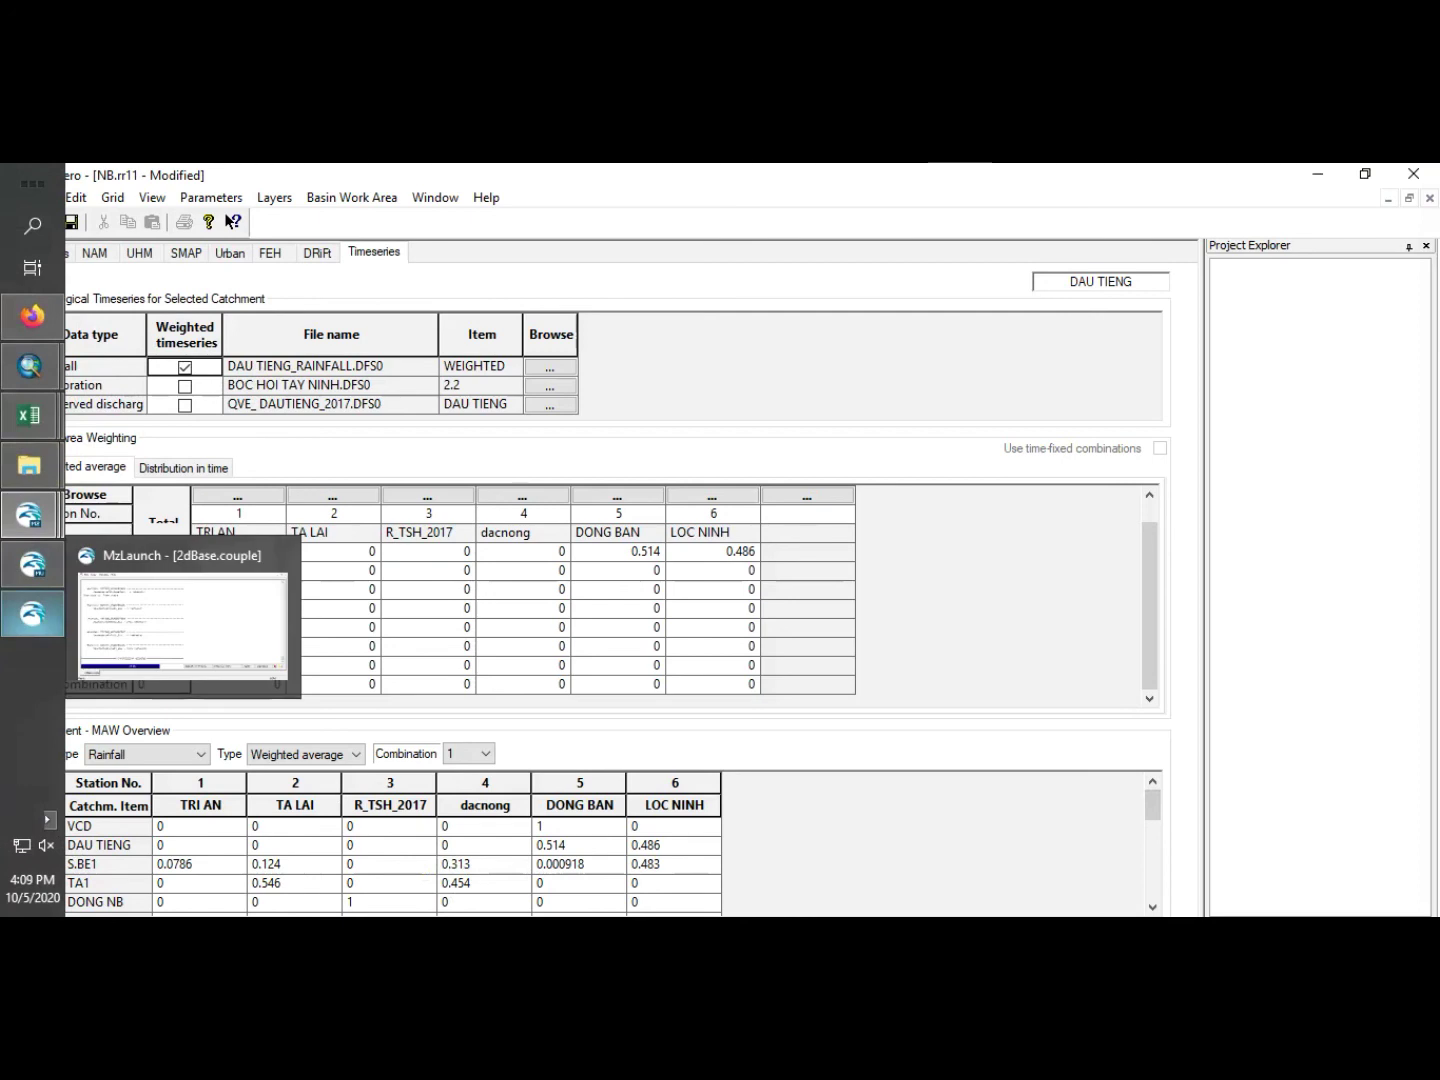
pyautogui.click(33, 614)
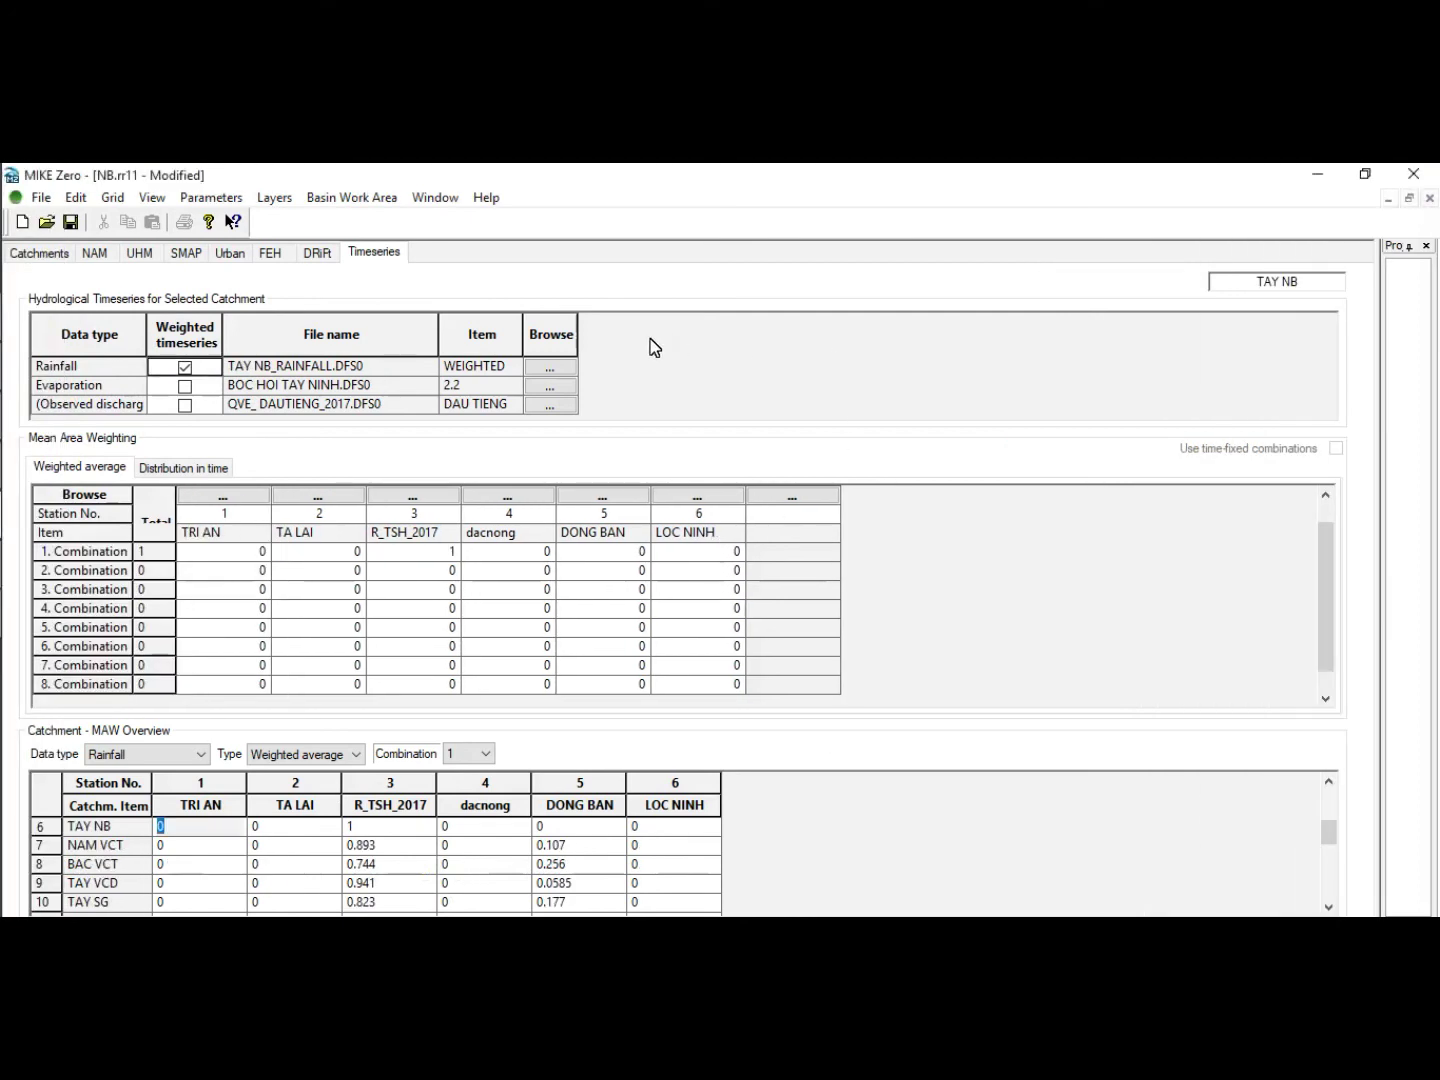
pyautogui.click(278, 199)
pyautogui.click(71, 220)
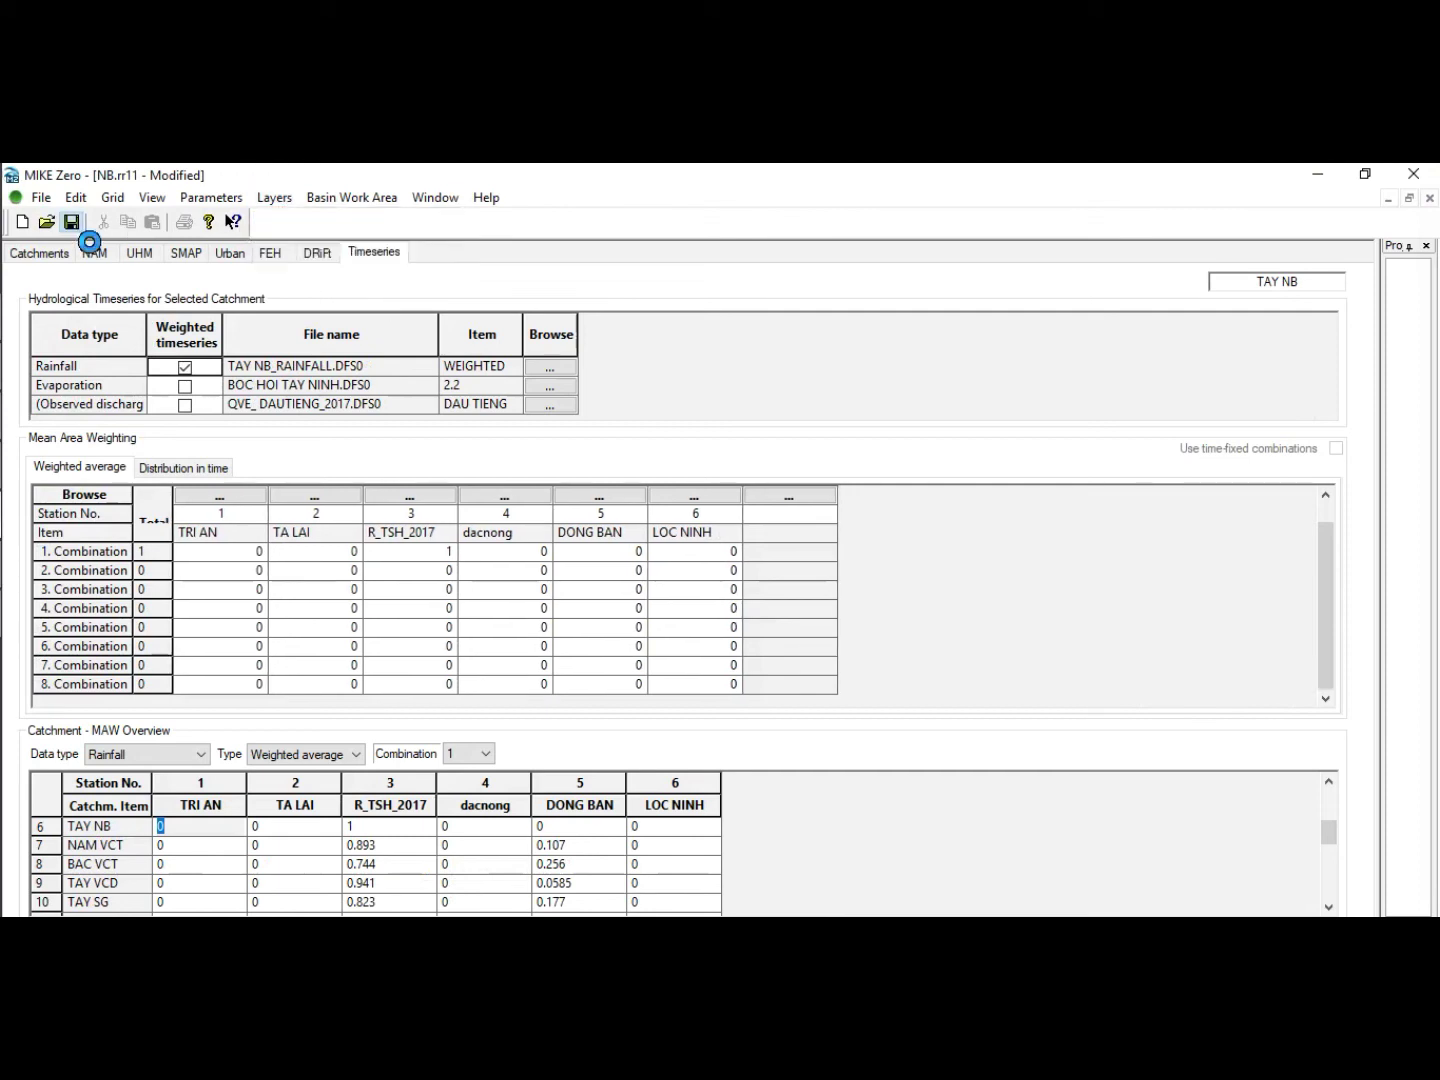
pyautogui.click(69, 221)
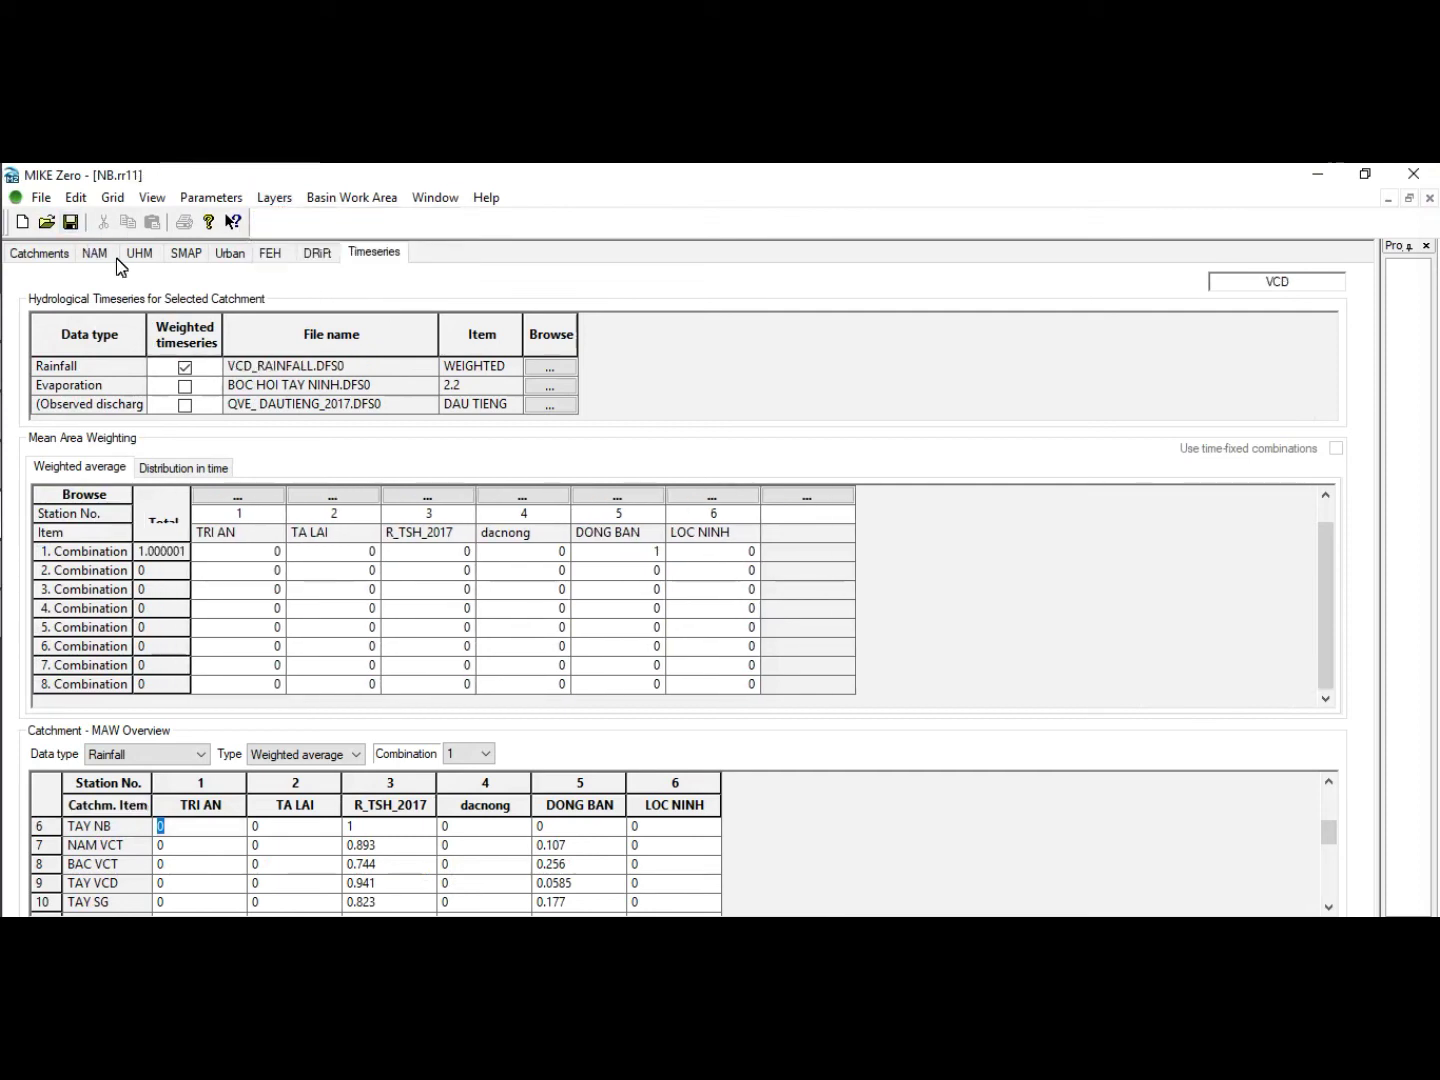
pyautogui.click(436, 198)
pyautogui.click(381, 201)
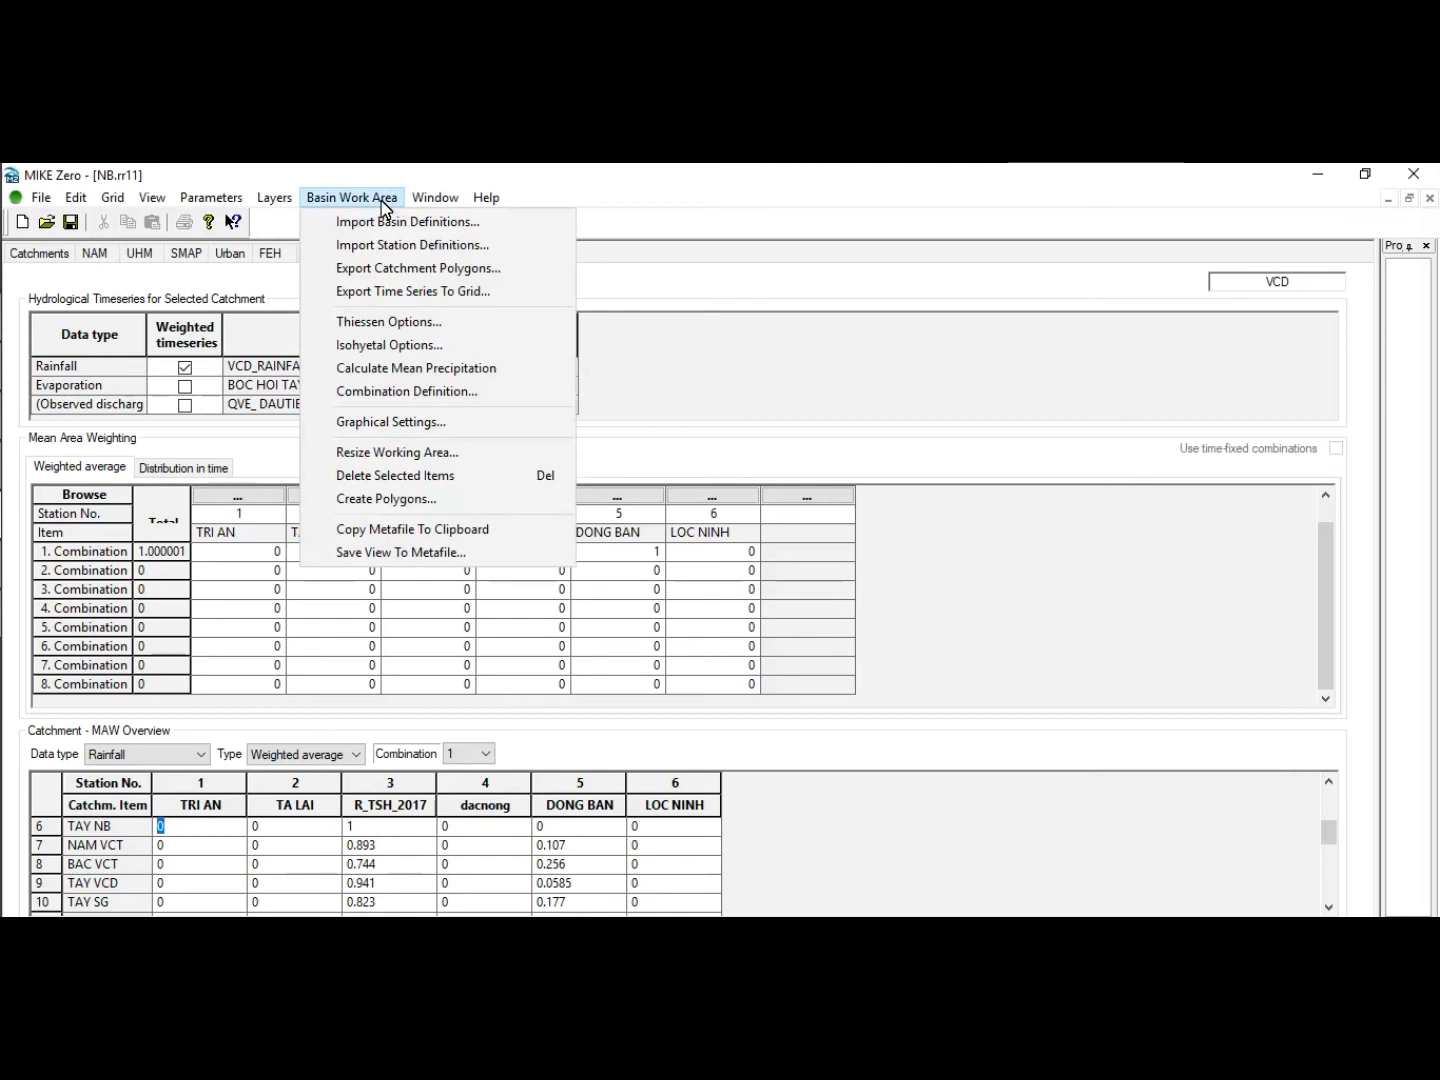
pyautogui.click(274, 199)
pyautogui.click(211, 198)
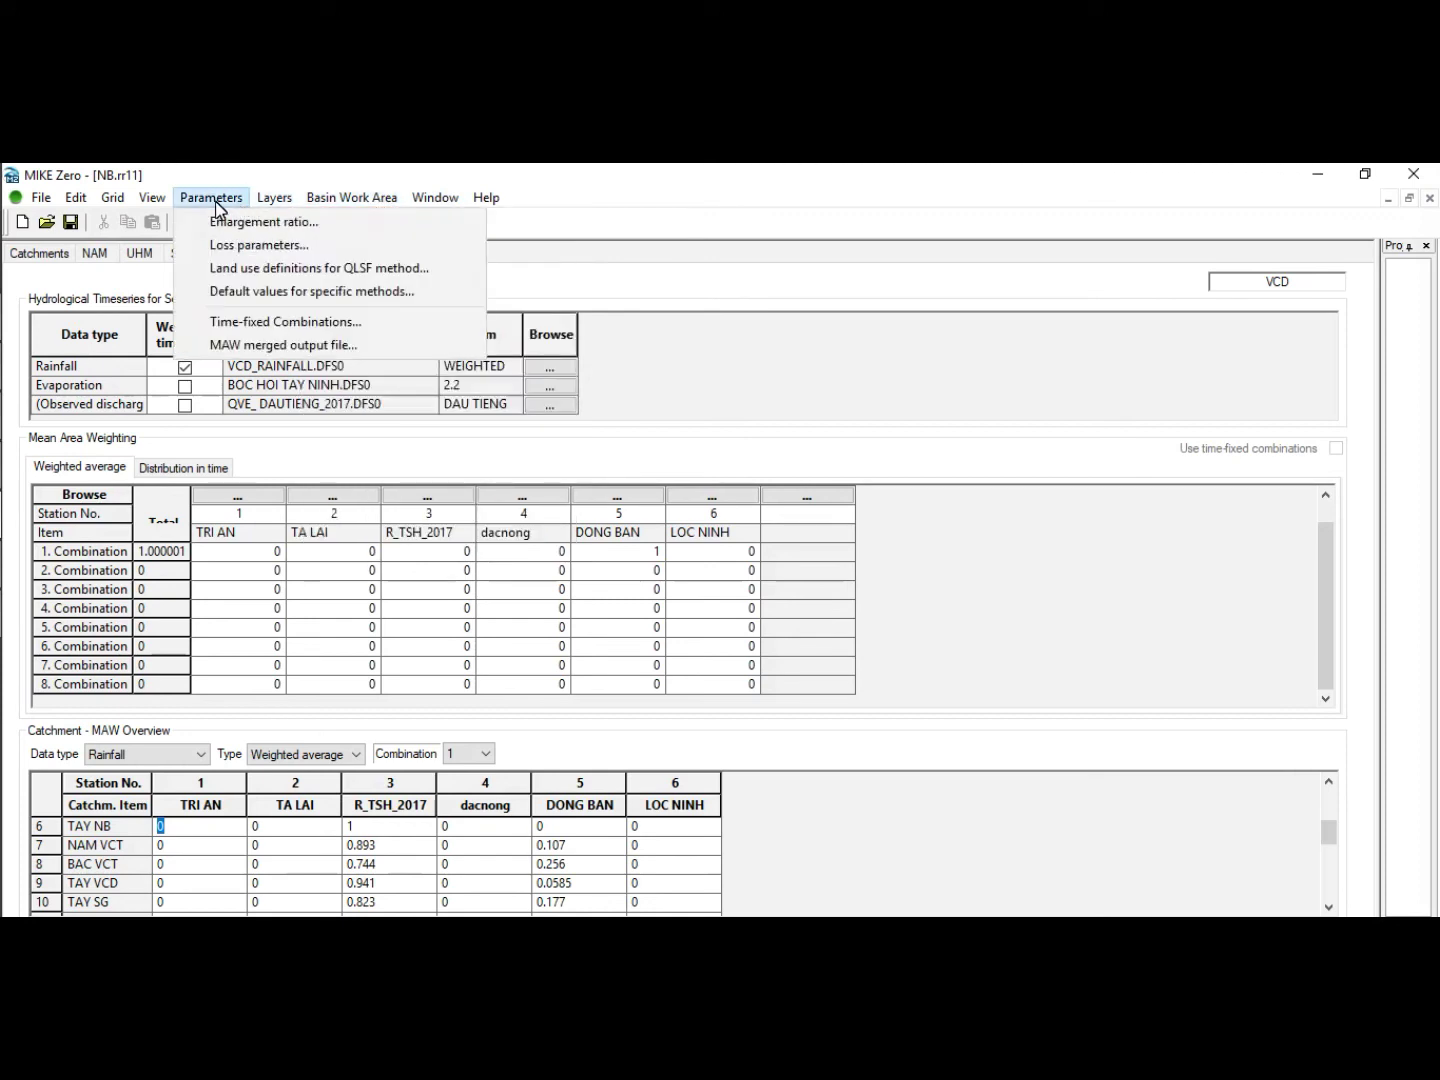
pyautogui.moveTo(79, 210)
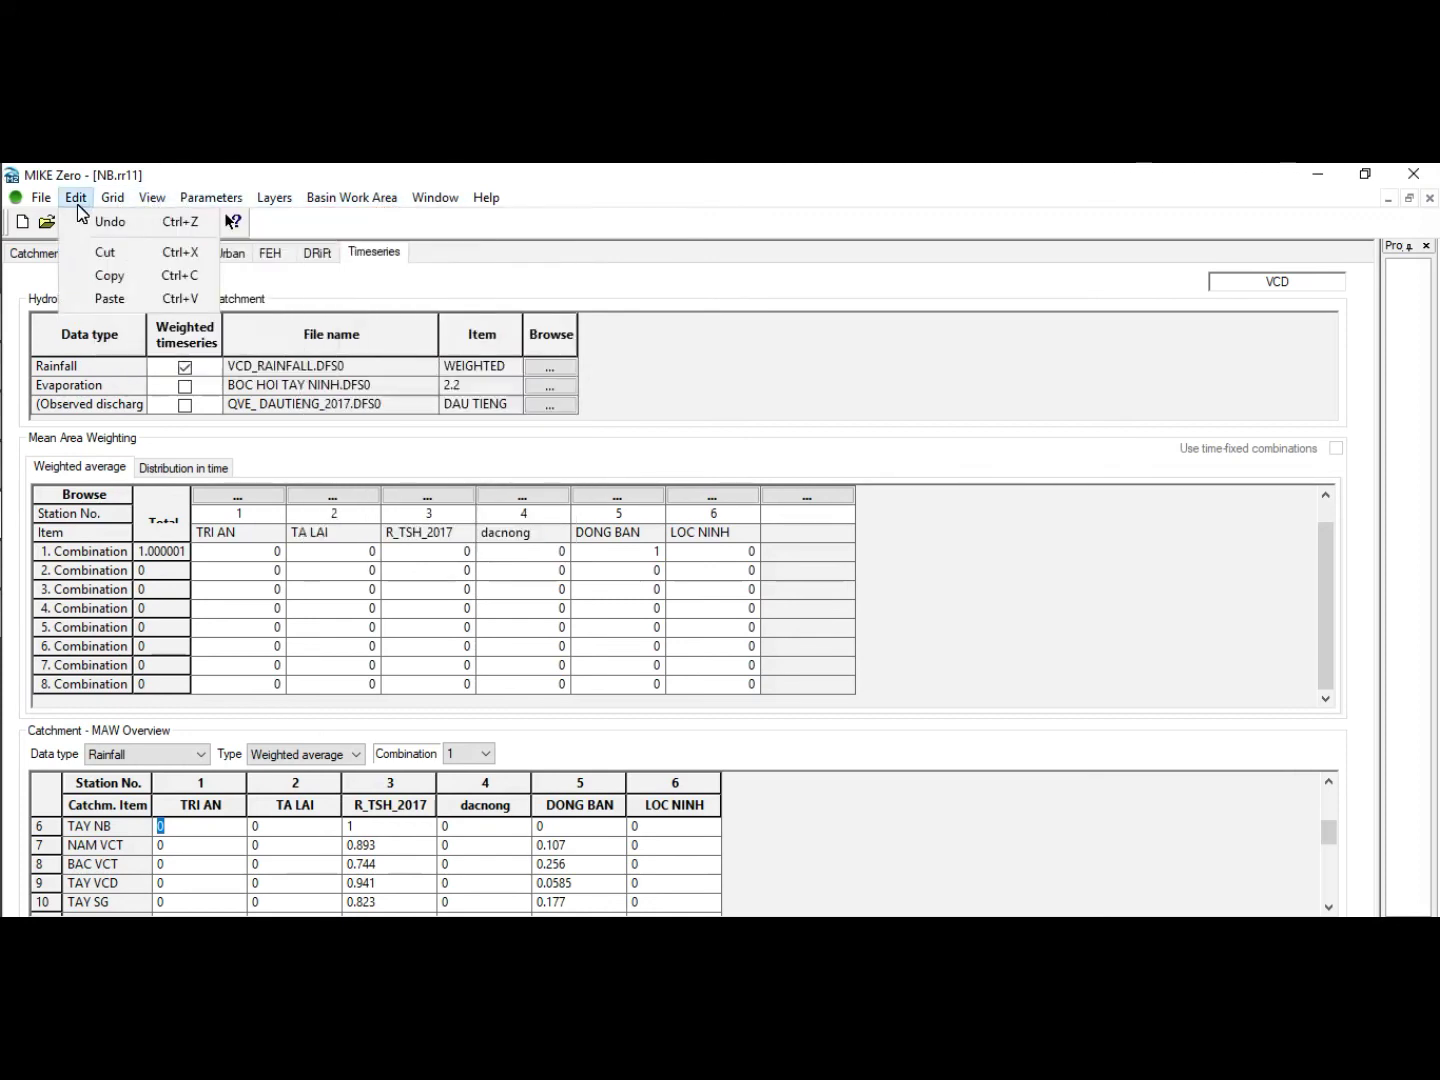
pyautogui.moveTo(353, 198)
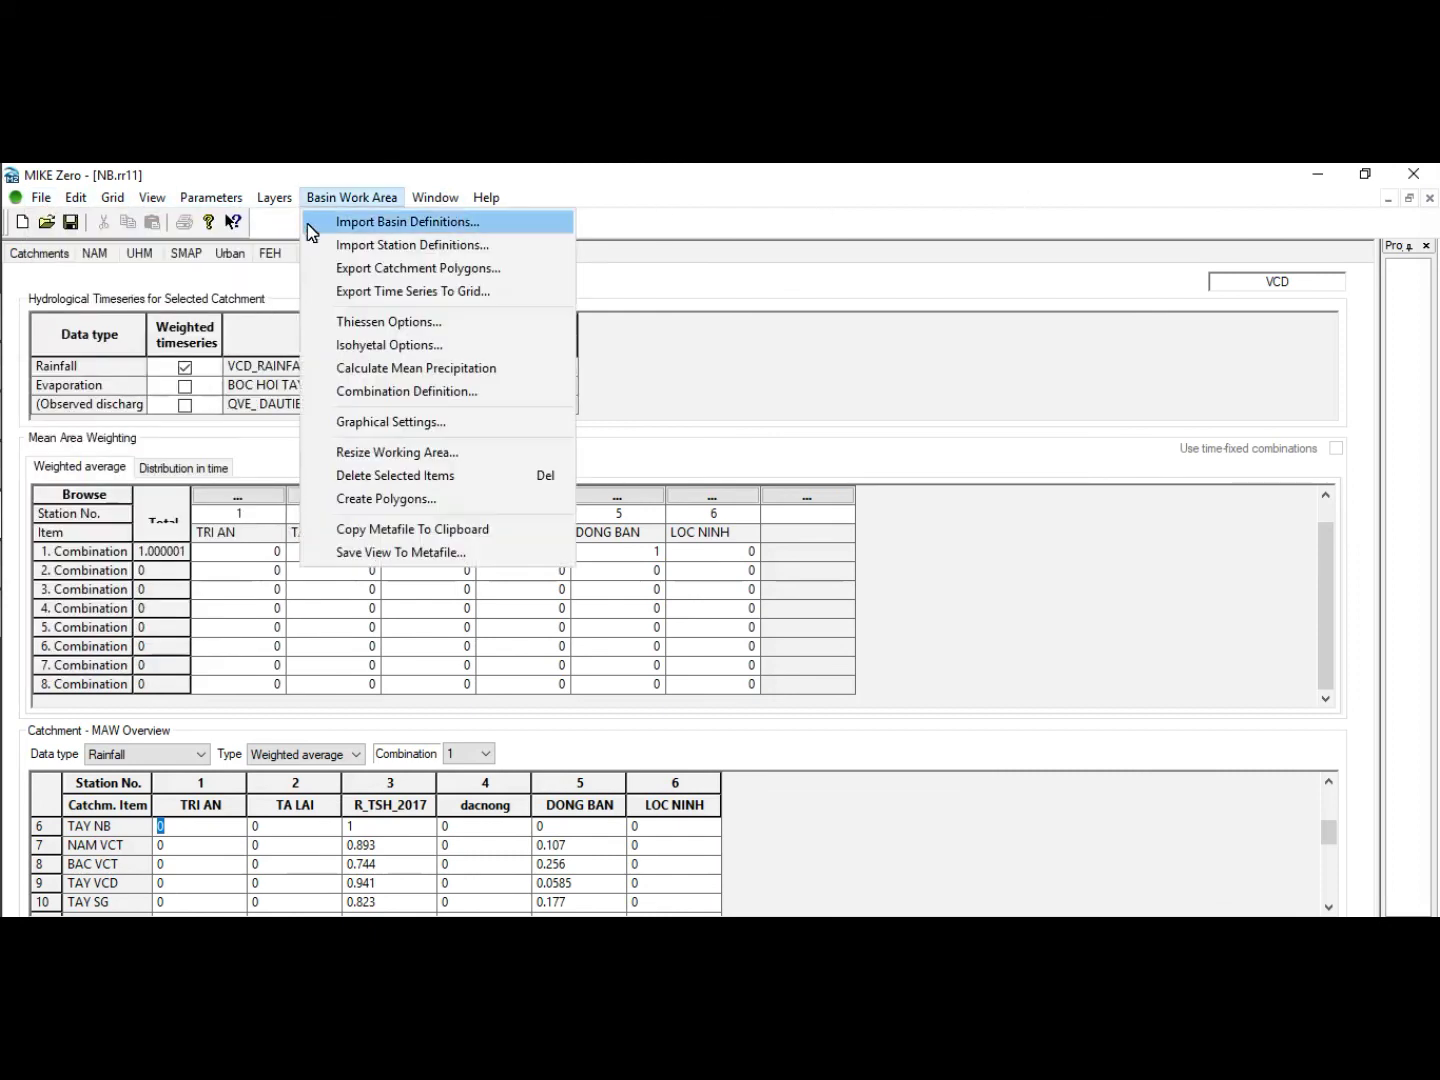
# Show the catchment definitions, save NB.rr11 and close it to return to the HCM.sim11 simulation file.
pyautogui.click(50, 260)
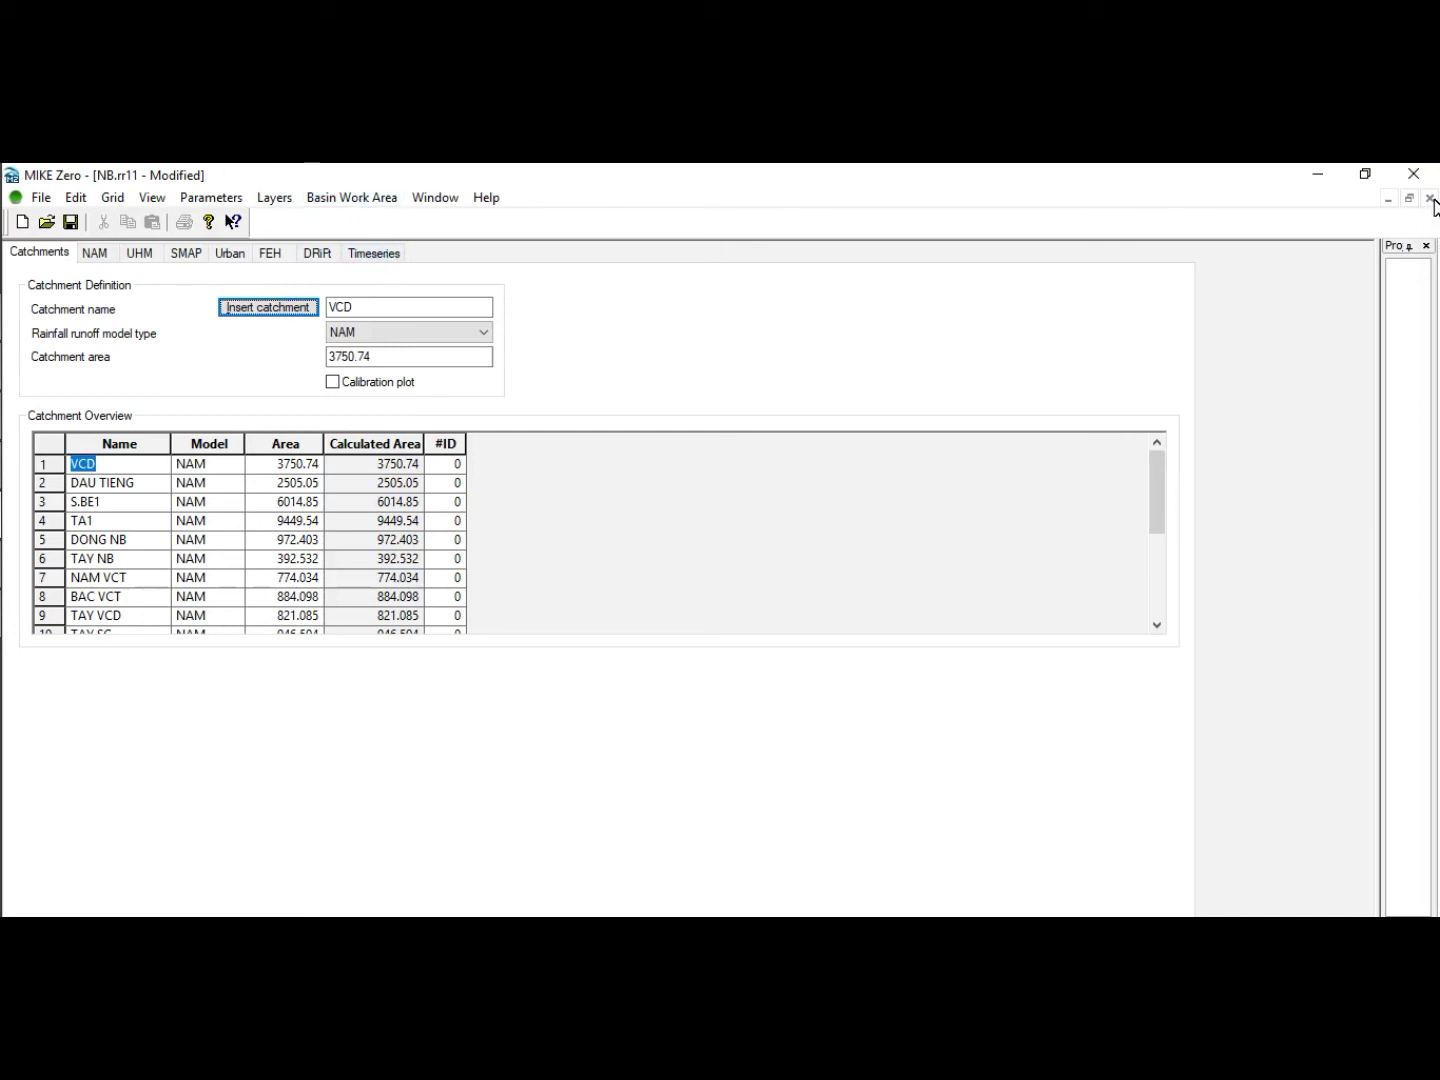
pyautogui.click(70, 221)
pyautogui.click(1430, 198)
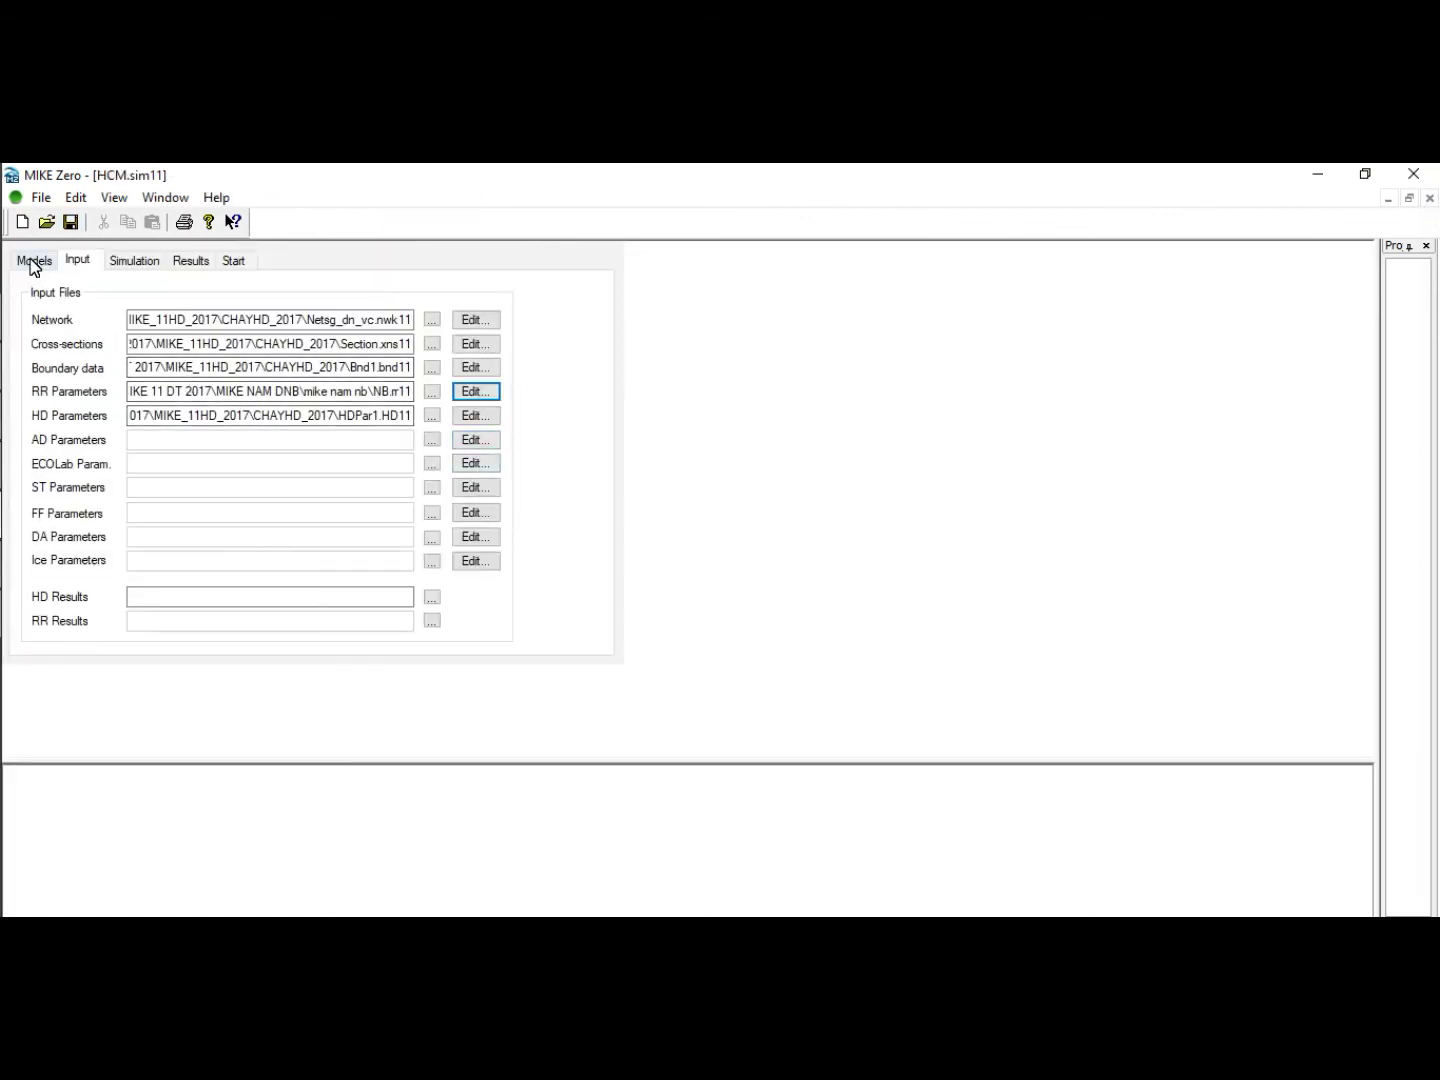
# Exclude the Hydrodynamic model from the simulation, leaving only Rainfall-Runoff, and show the input files.
pyautogui.click(33, 262)
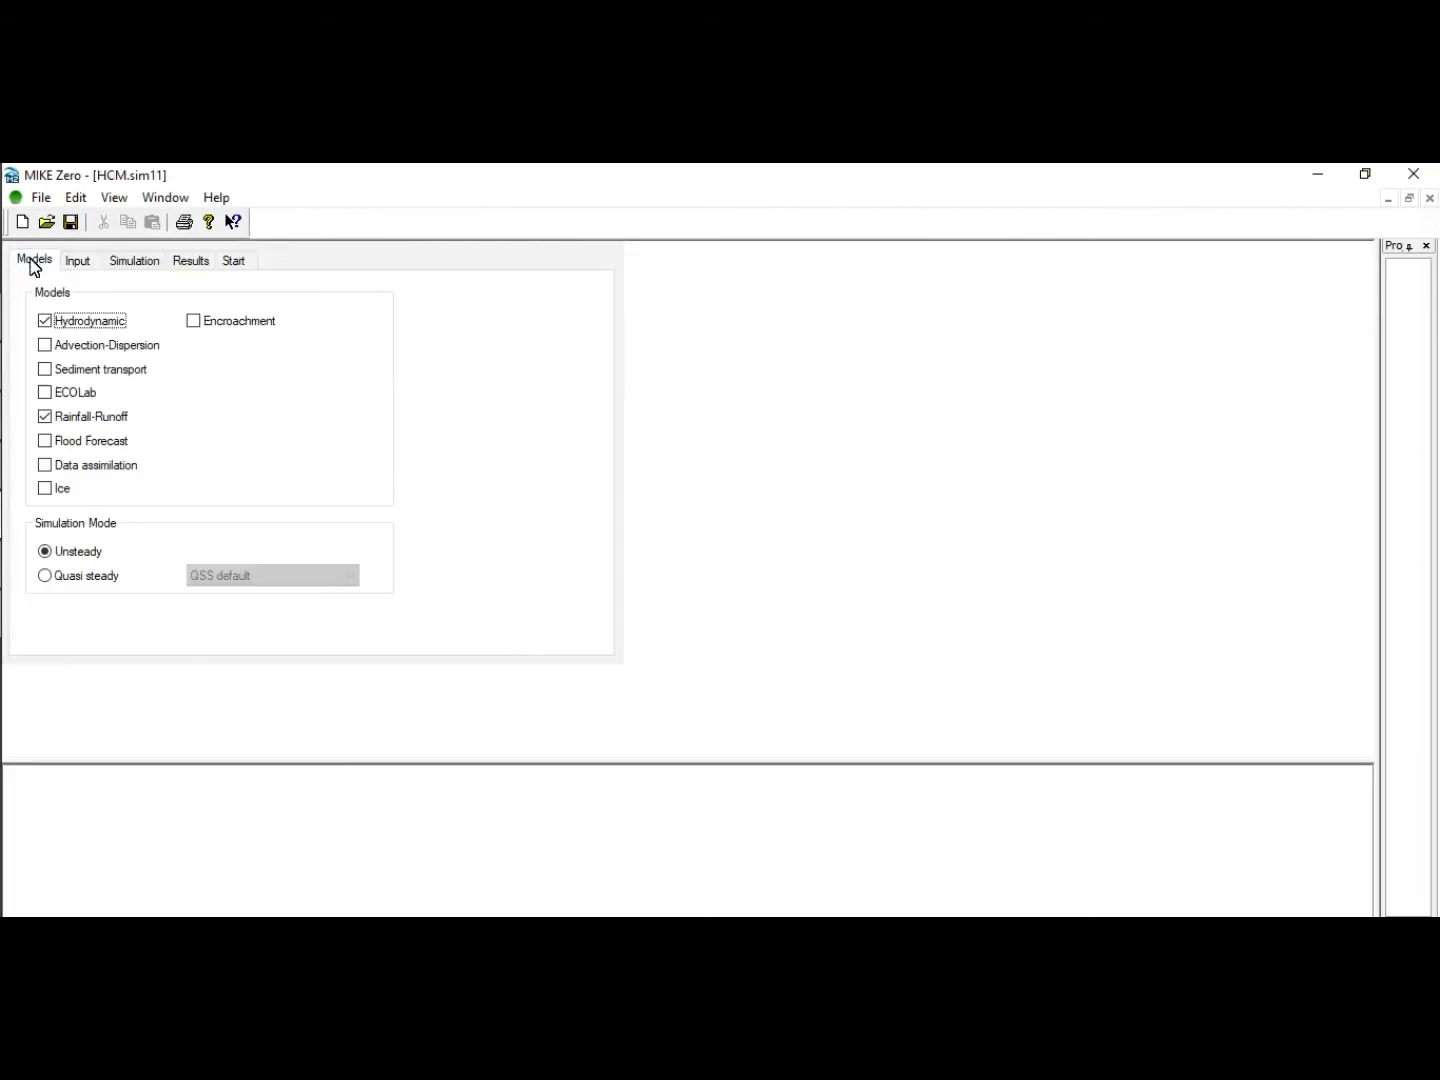
pyautogui.click(47, 322)
pyautogui.click(83, 265)
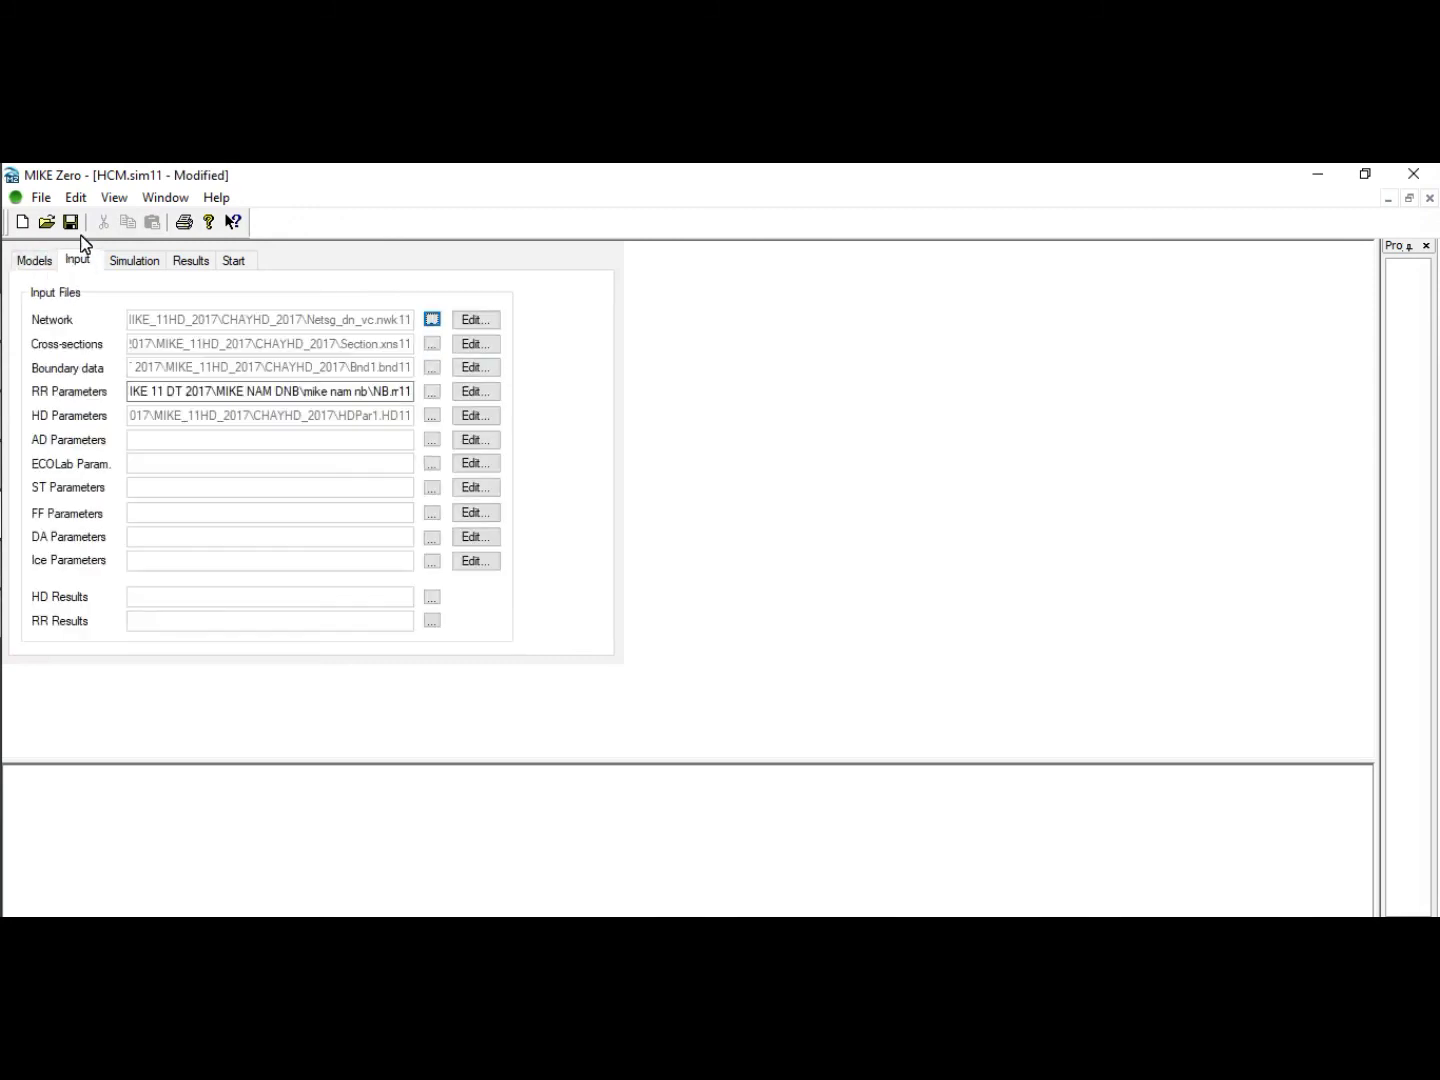
# Apply the default simulation period, 1/1/2020 to 12/30/2020.
pyautogui.click(149, 261)
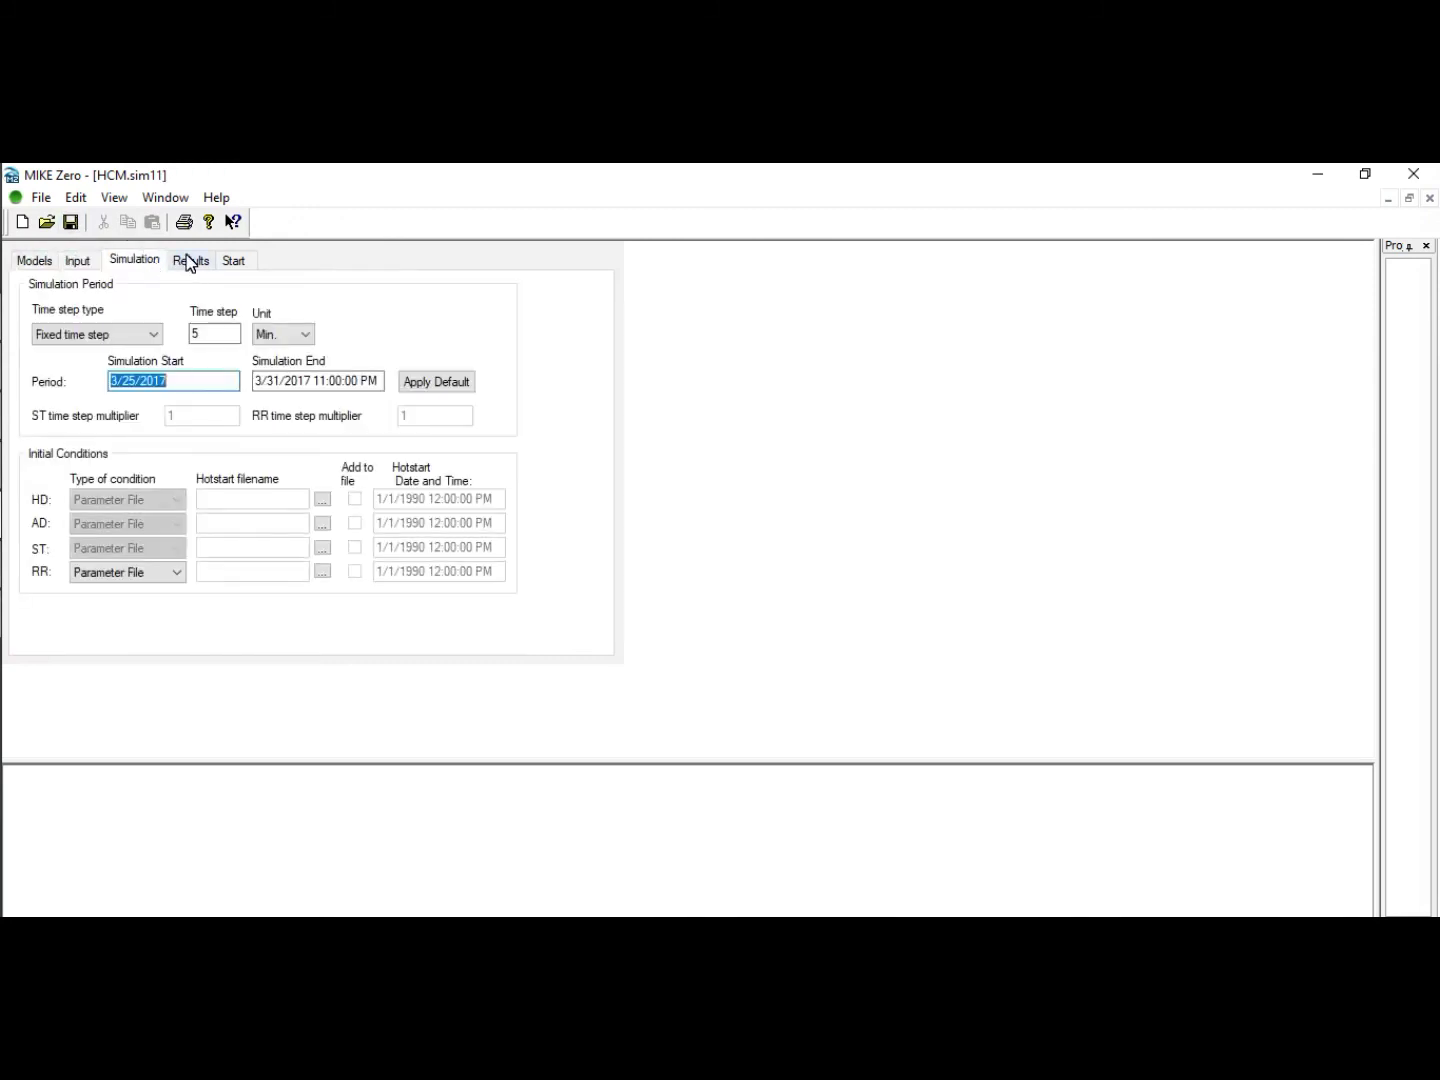
pyautogui.click(194, 387)
pyautogui.write('20')
pyautogui.click(312, 385)
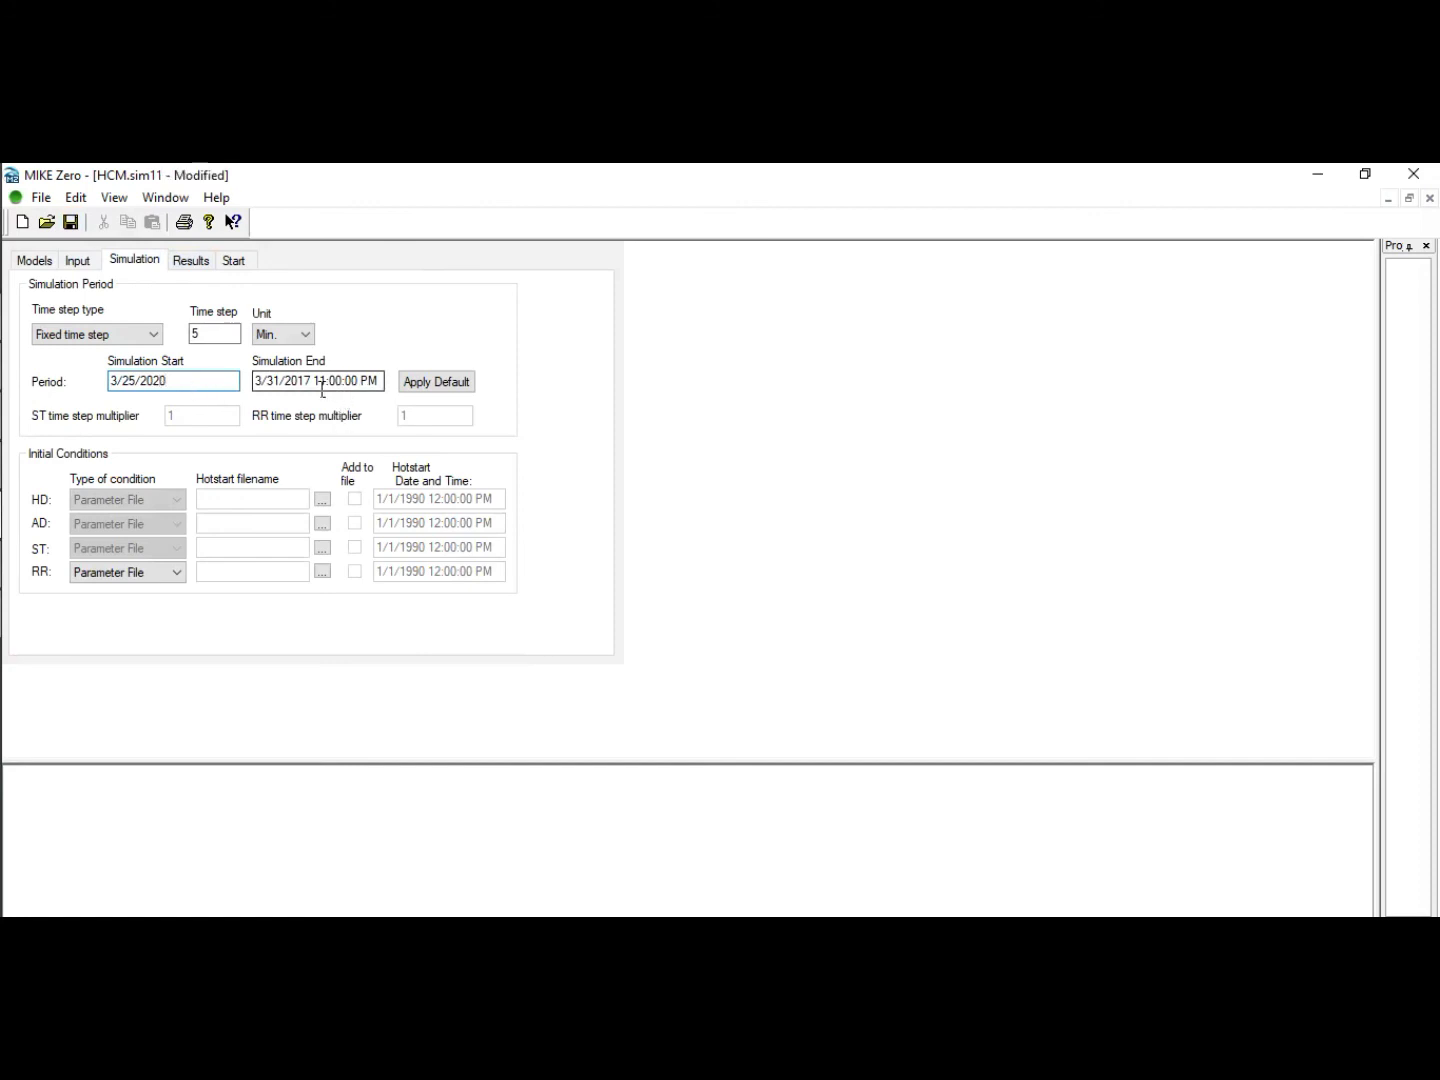
pyautogui.click(440, 384)
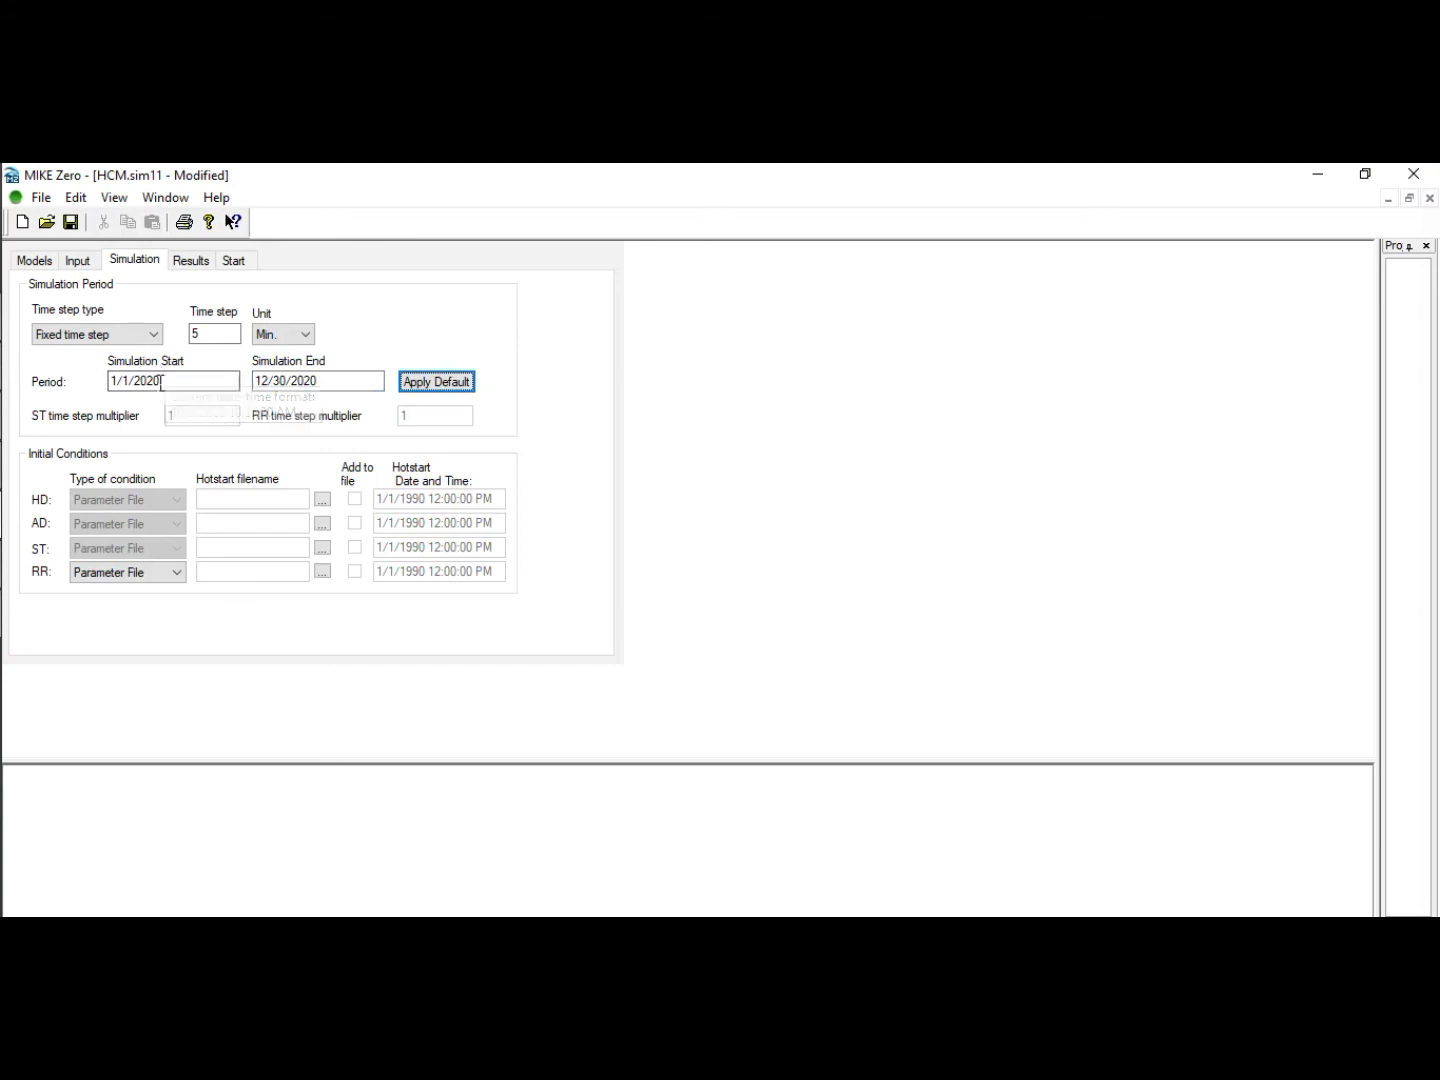
# Set the fixed simulation time step to 1 hour and save the simulation file.
pyautogui.click(285, 338)
pyautogui.click(280, 367)
pyautogui.doubleClick(227, 336)
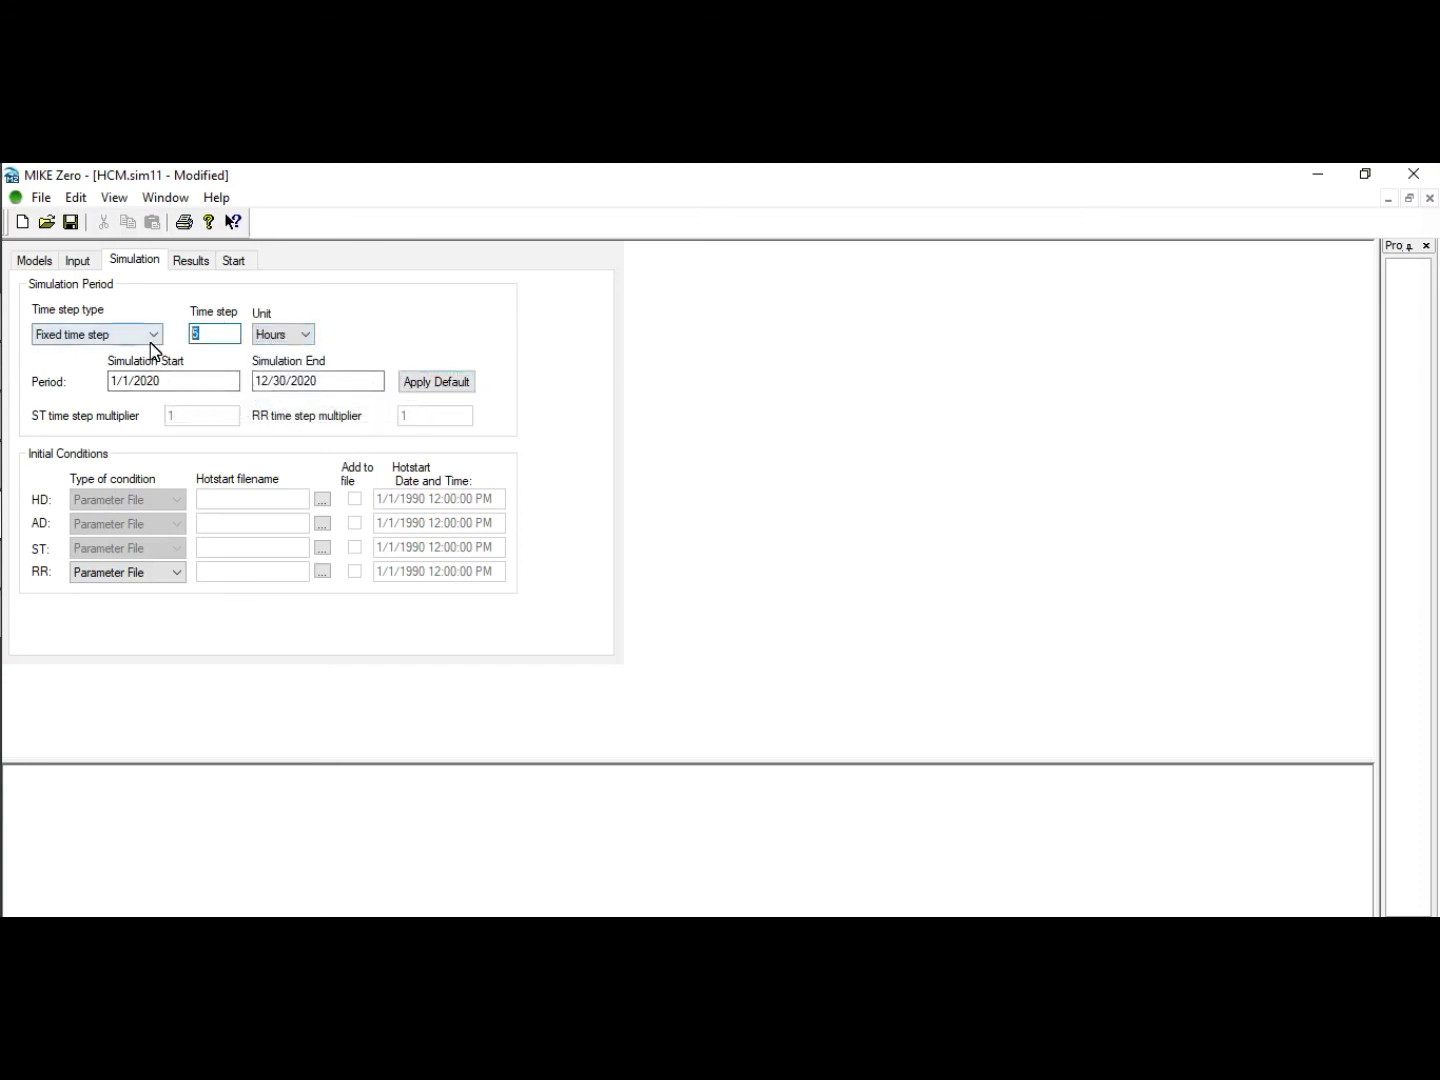
pyautogui.write('1')
pyautogui.click(70, 221)
# Set the storing frequency of the RR results to 1 hour.
pyautogui.click(205, 265)
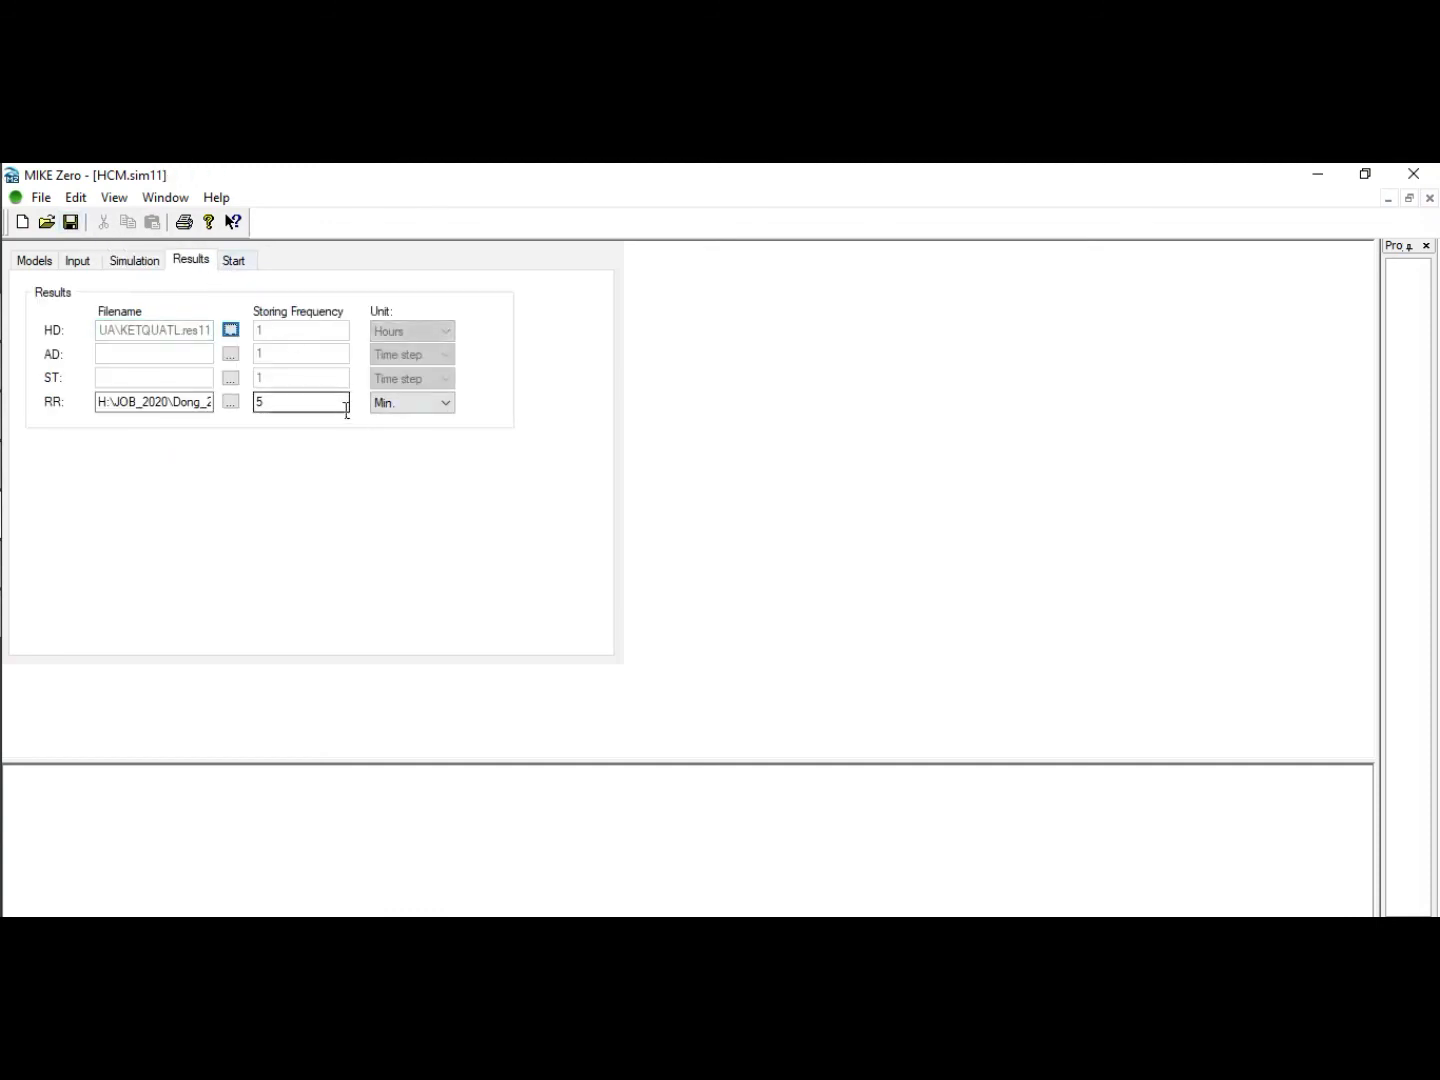
pyautogui.click(388, 404)
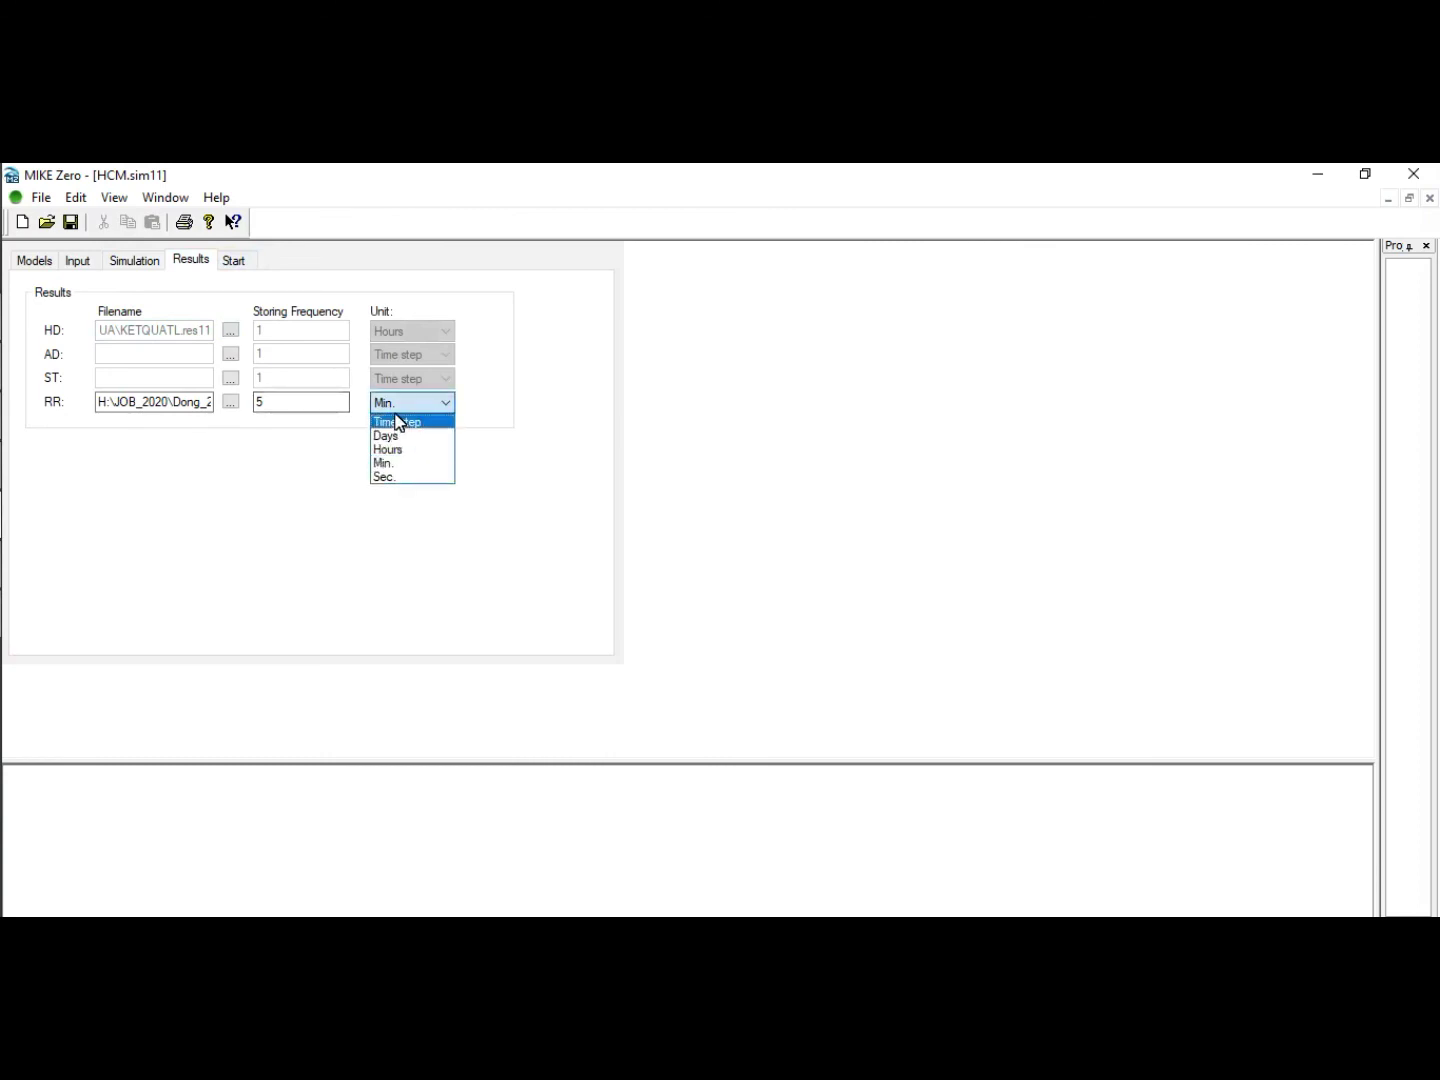
pyautogui.click(286, 434)
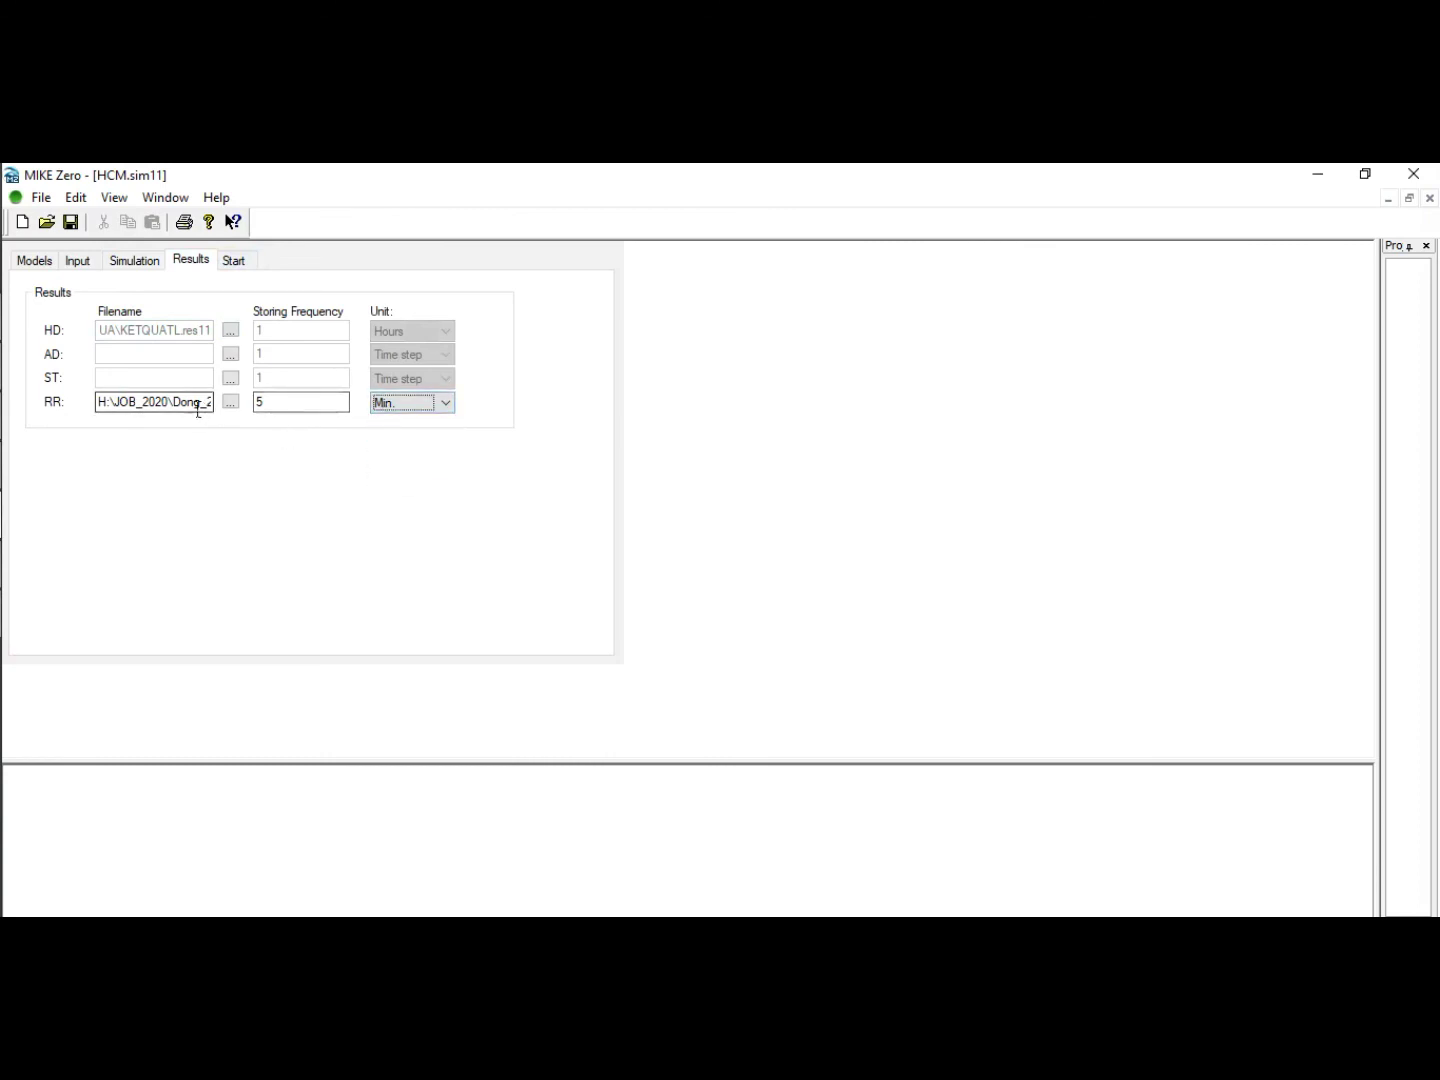
pyautogui.click(419, 406)
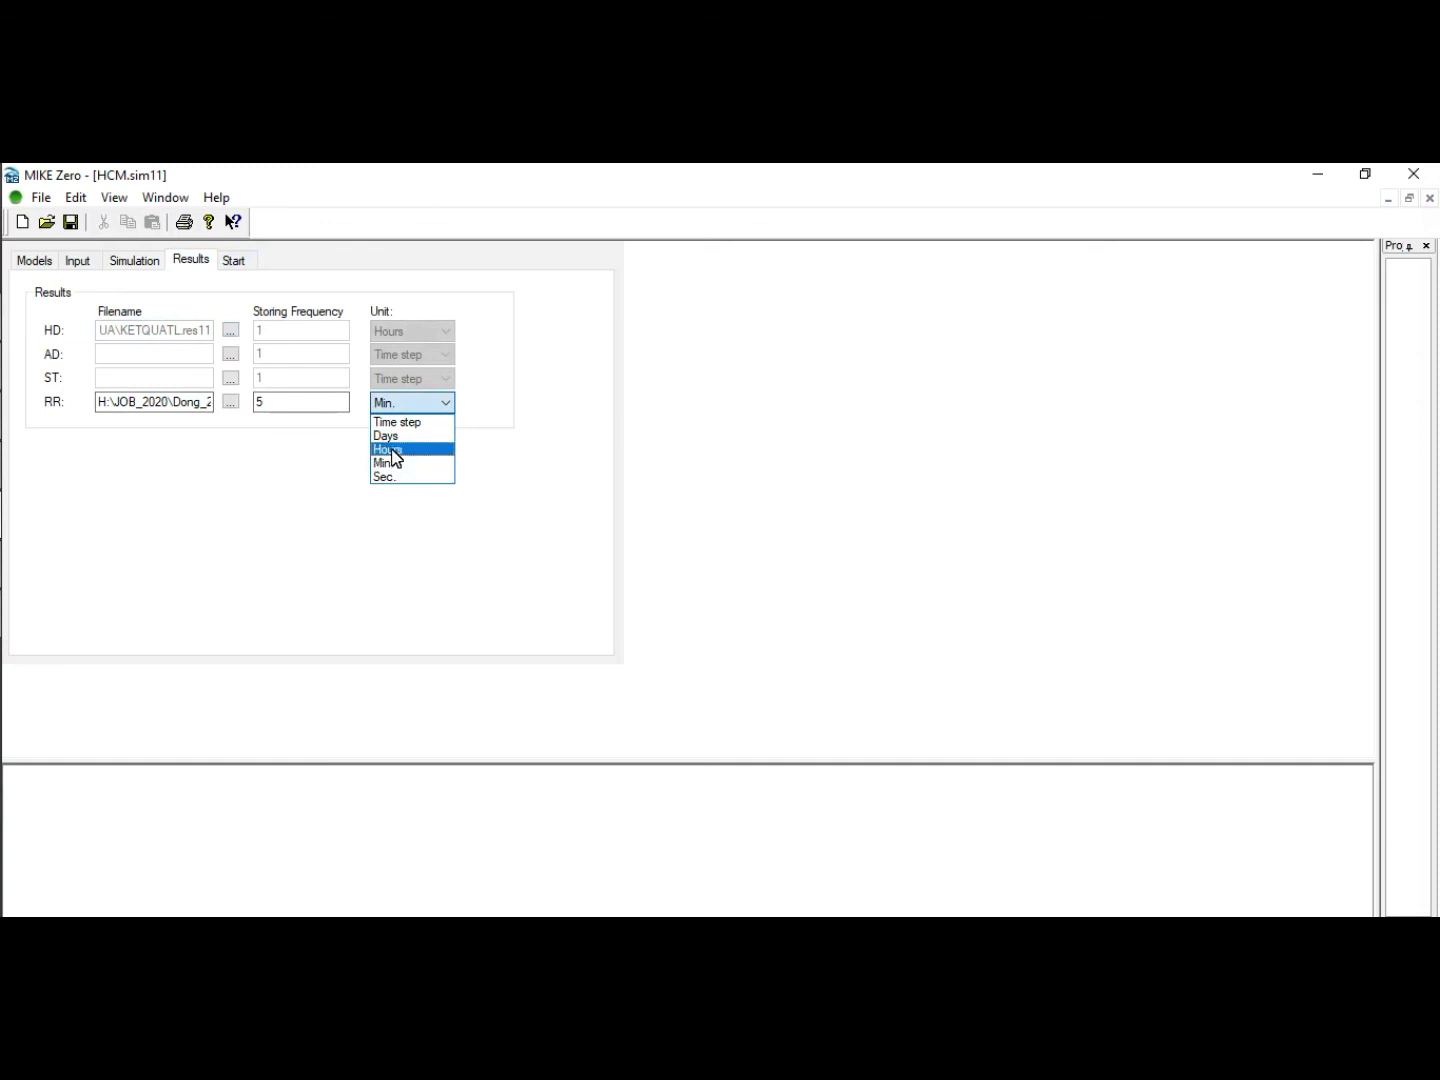
pyautogui.click(395, 434)
pyautogui.hotkey('shift', 'Tab')
pyautogui.write('1')
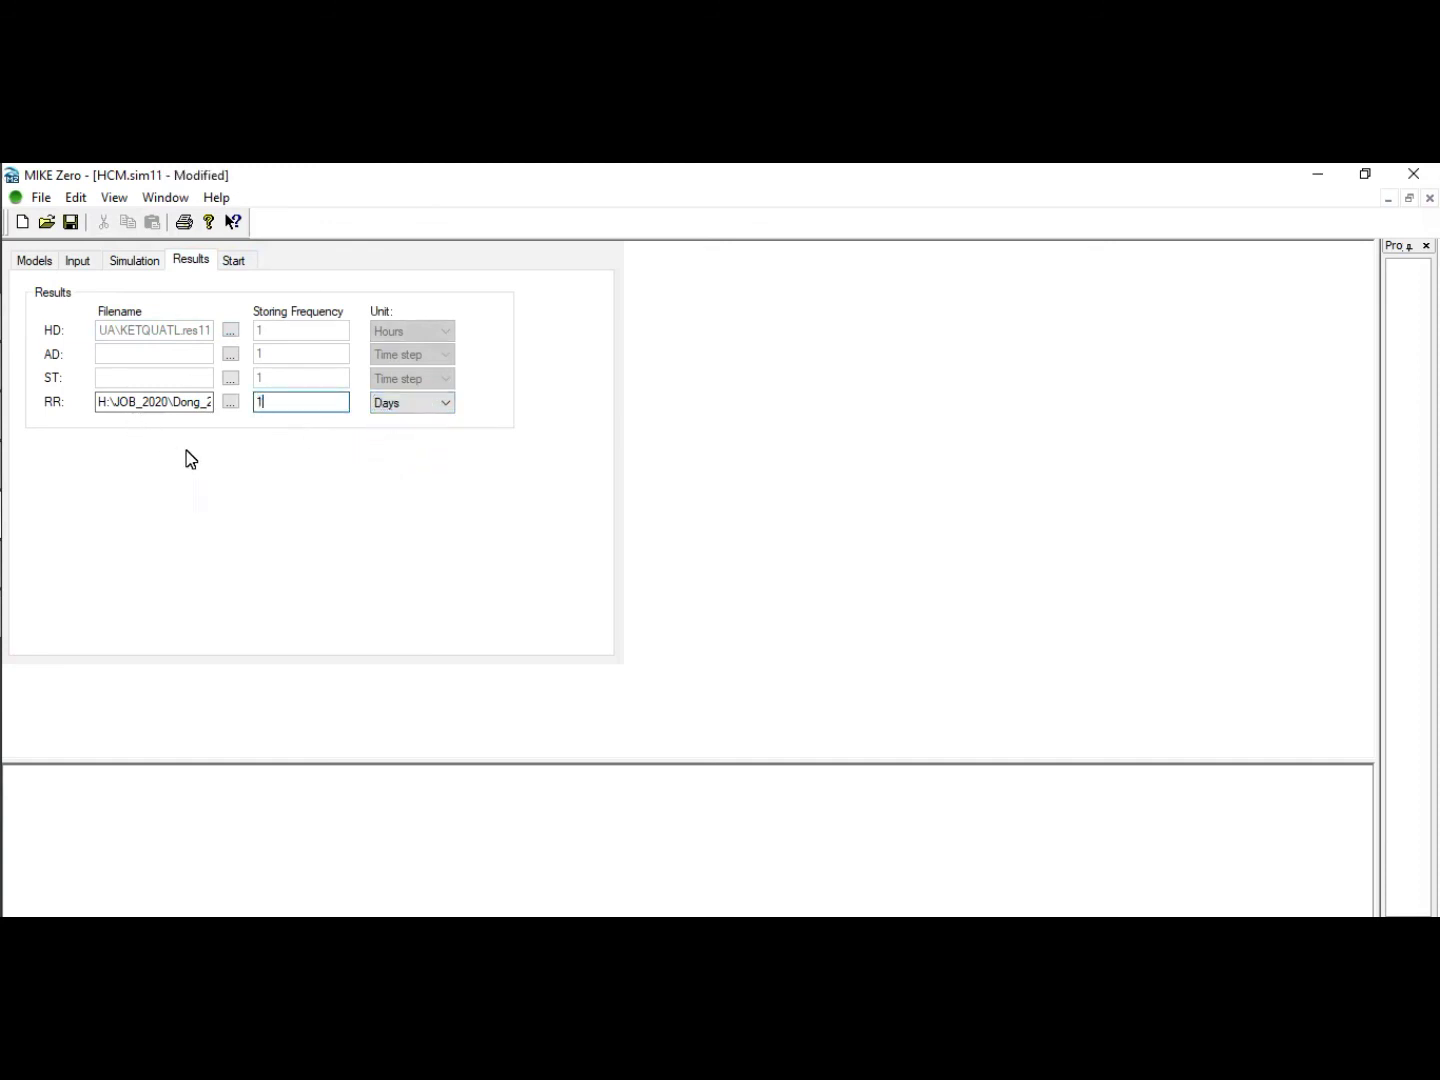
pyautogui.hotkey('shift', 'Tab')
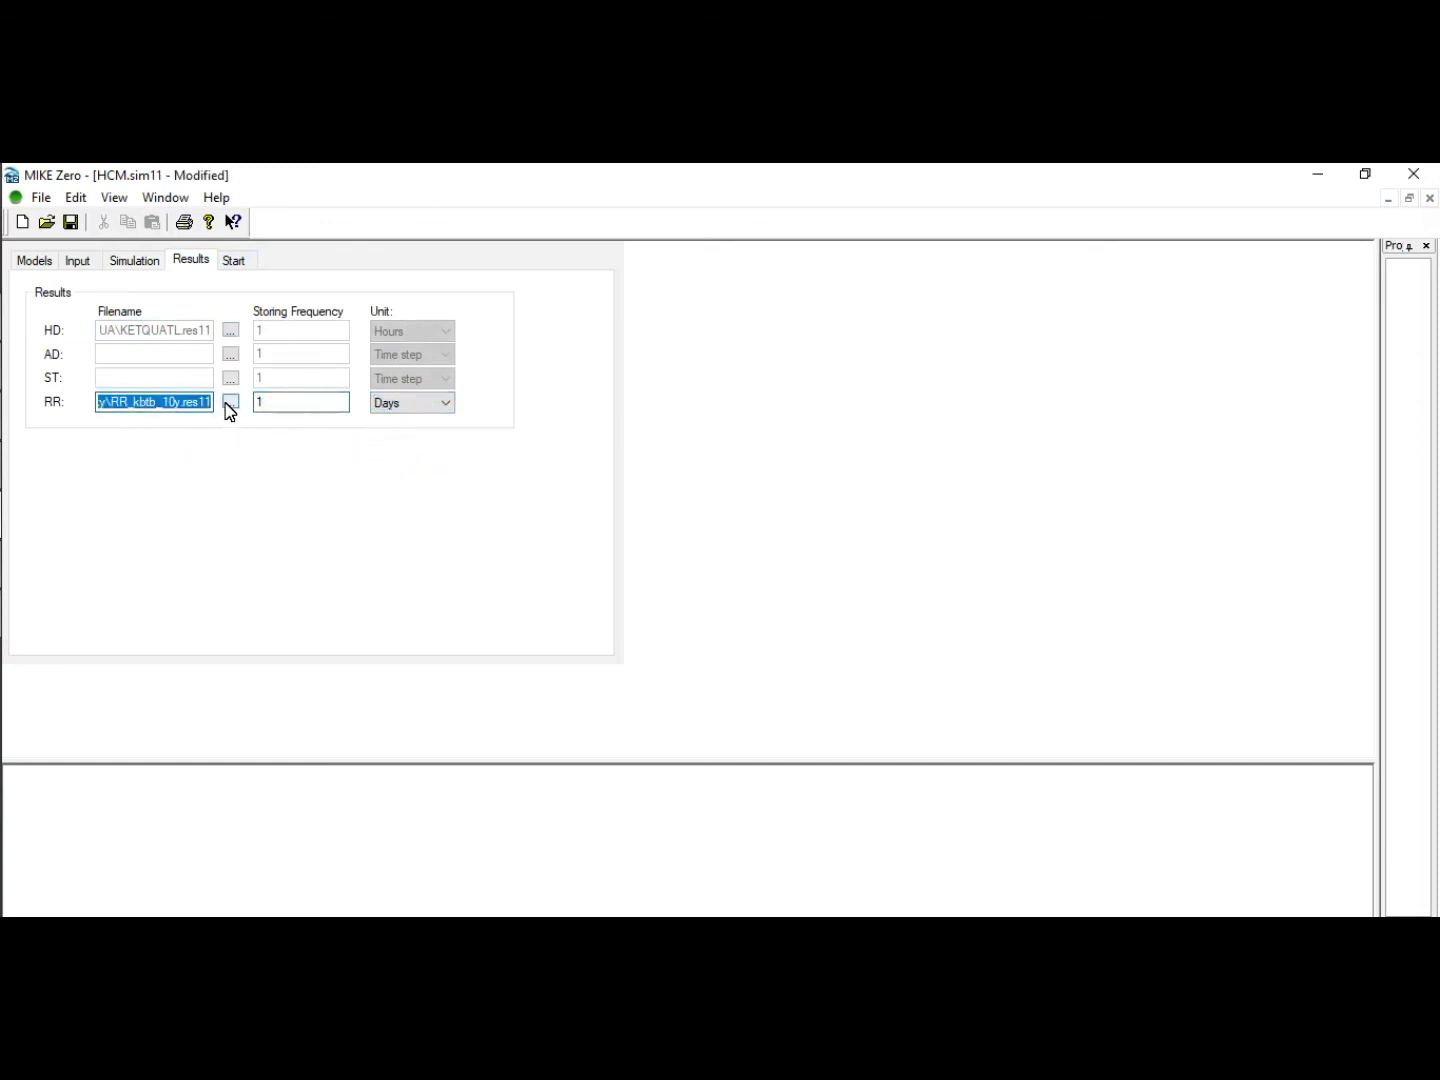
pyautogui.click(385, 405)
pyautogui.click(402, 450)
pyautogui.click(302, 410)
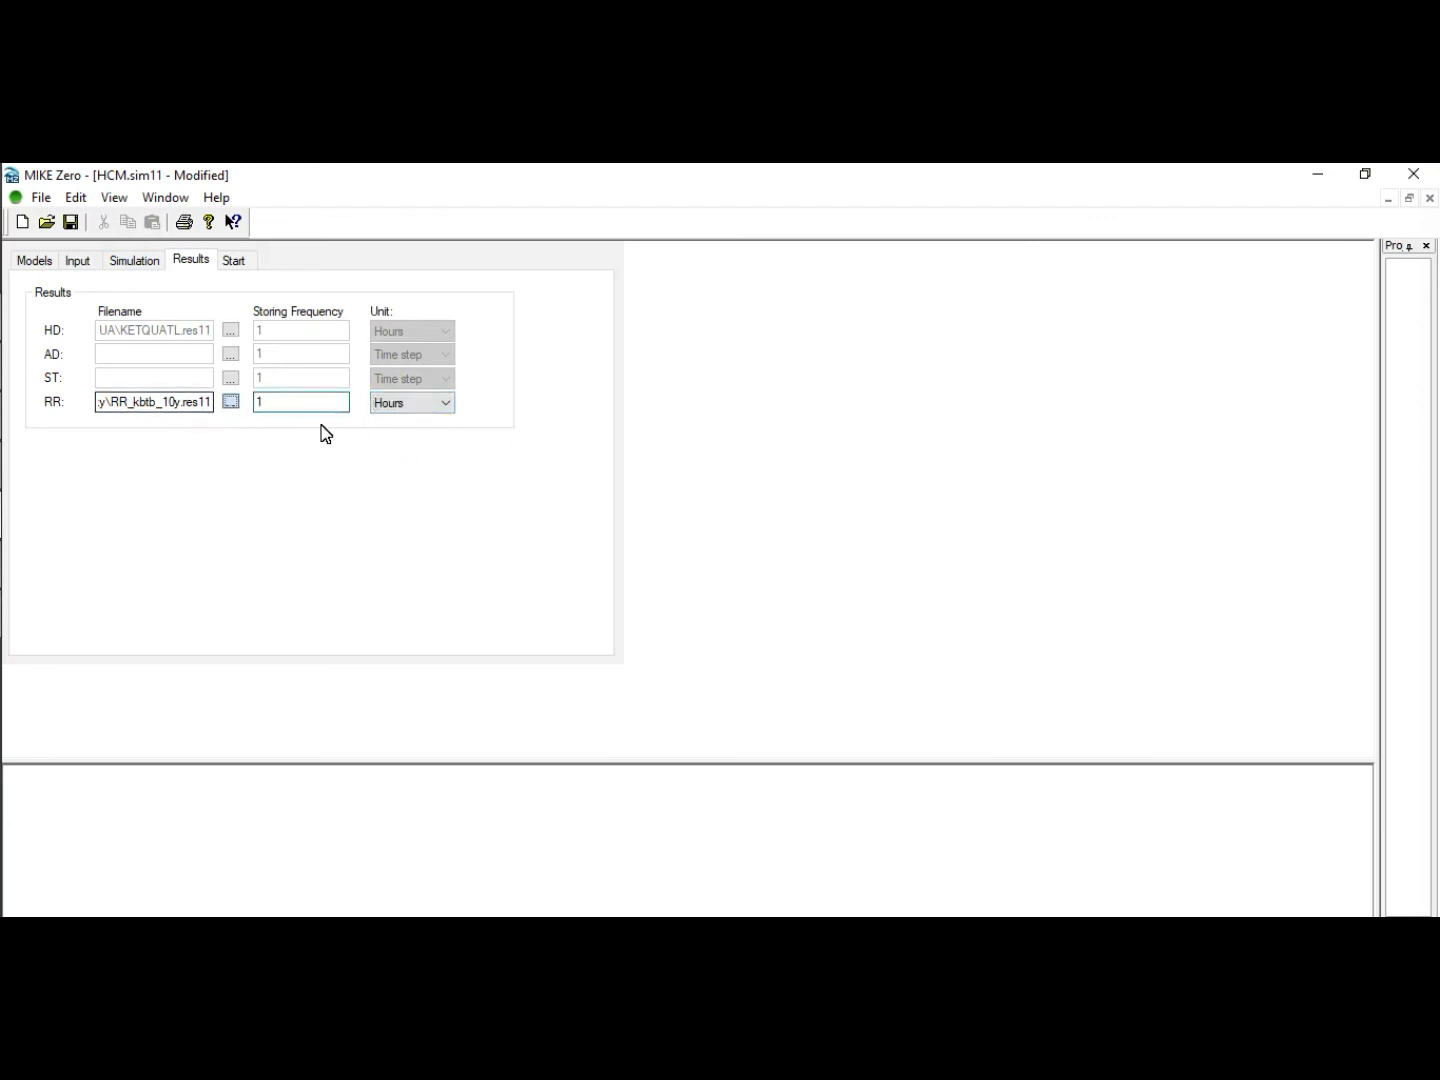
# Keep the RR result file name, save the simulation file and run the simulation with MIKE 11 Classic.
pyautogui.click(229, 400)
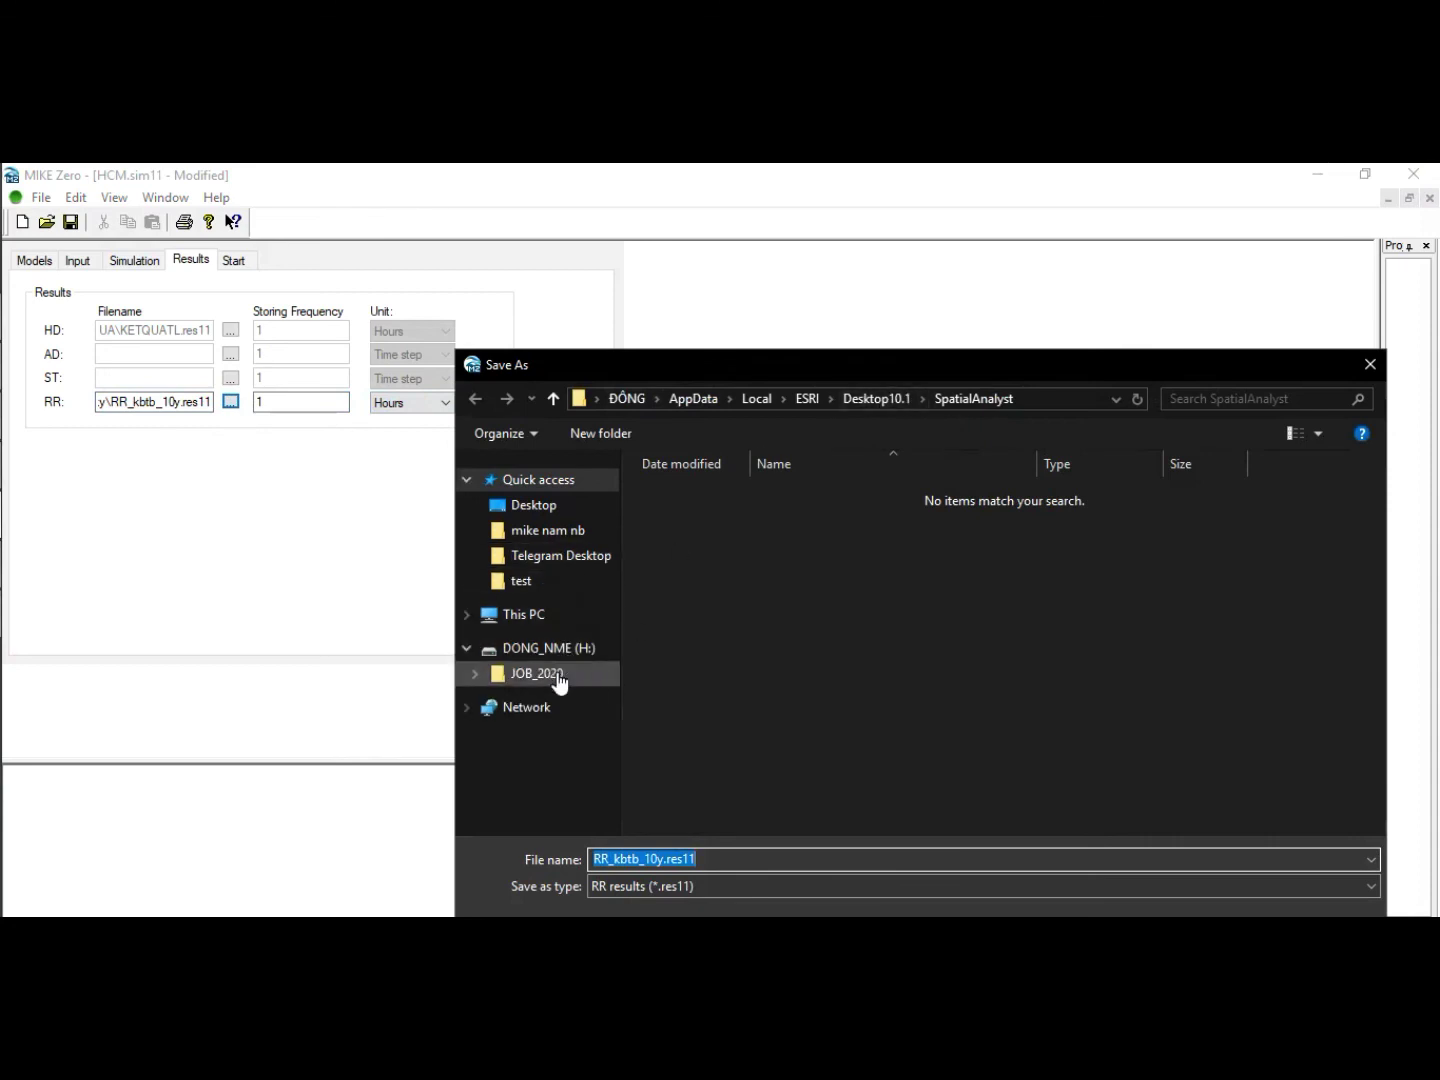
pyautogui.click(1371, 364)
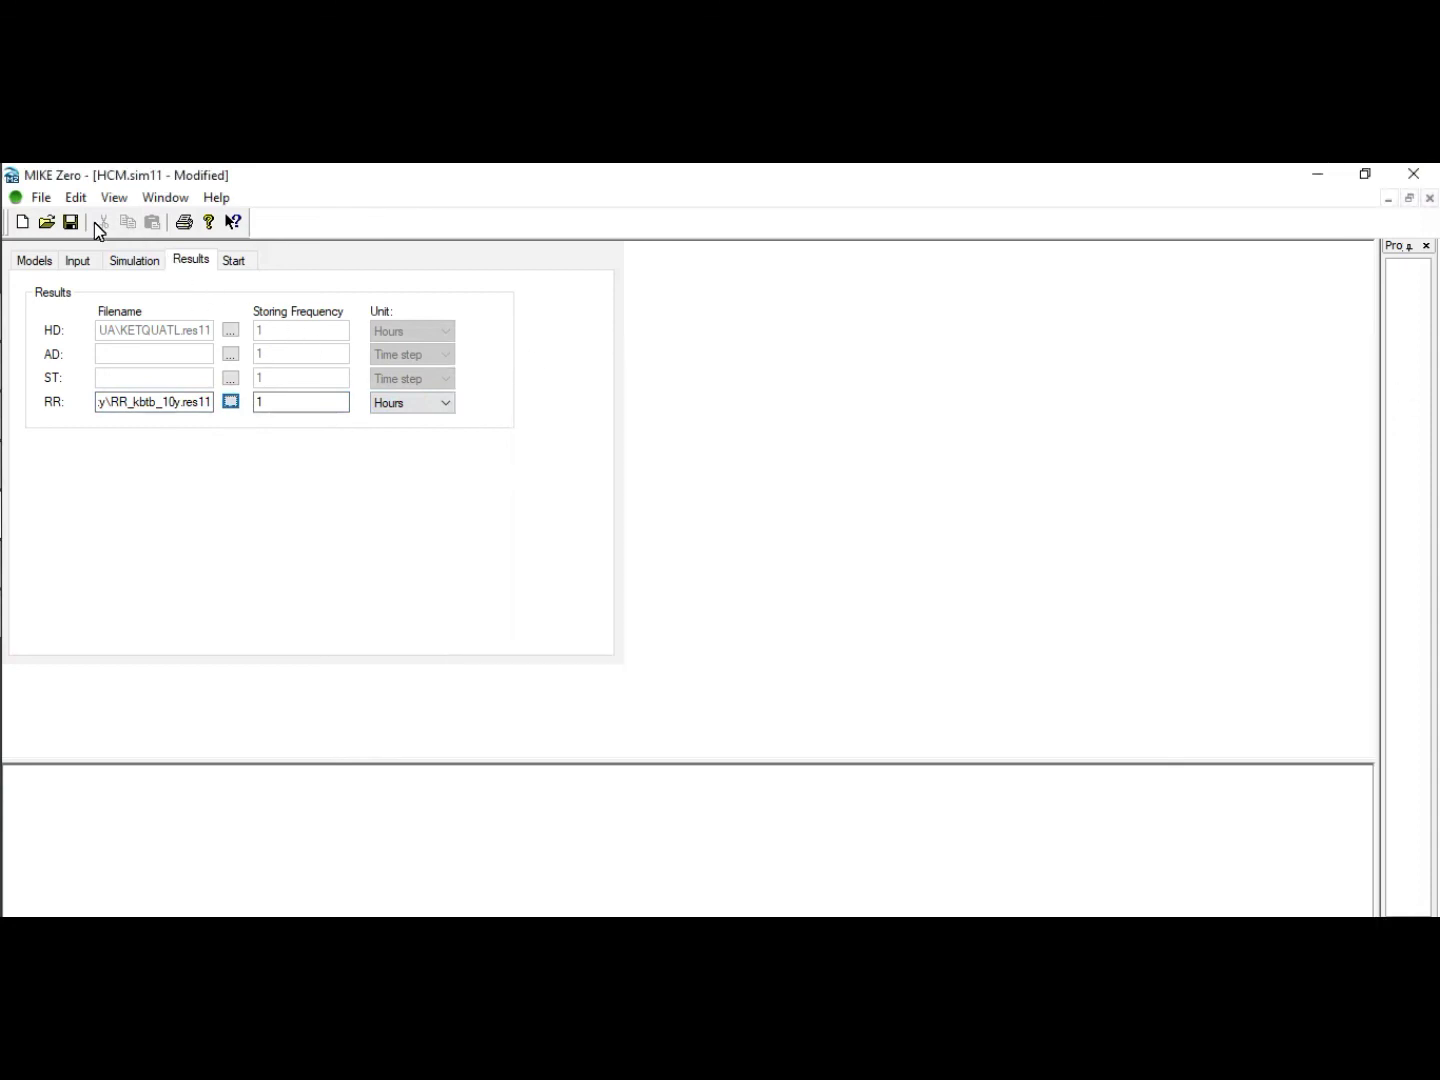
pyautogui.click(71, 222)
pyautogui.click(234, 260)
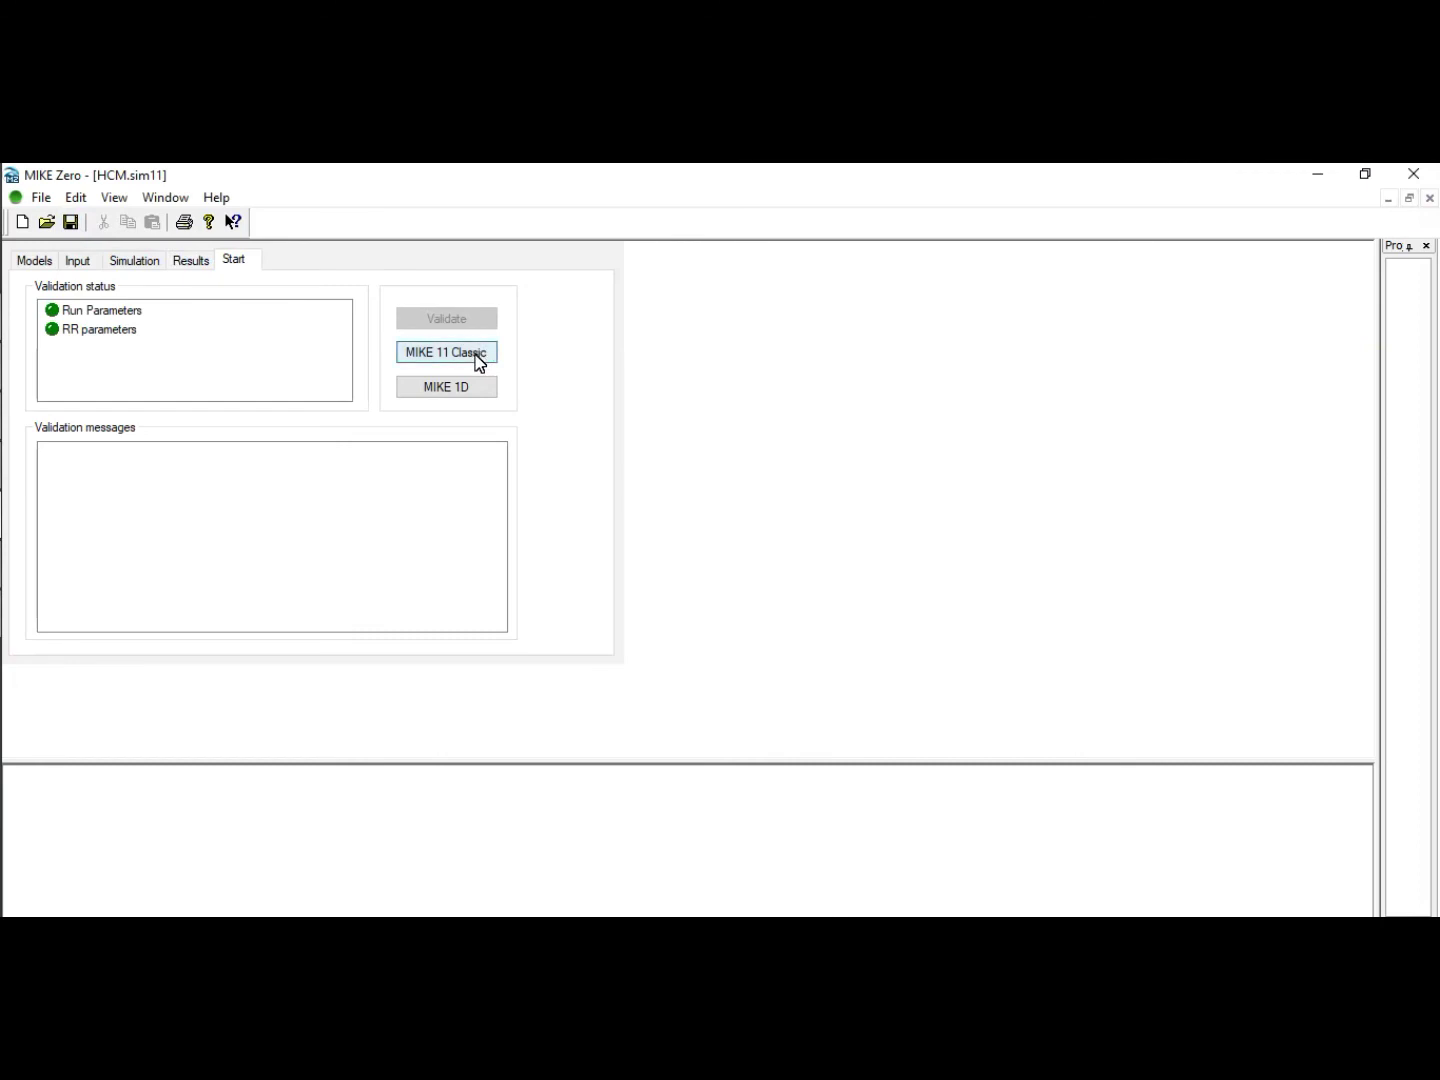
pyautogui.click(481, 360)
# Include the Hydrodynamic model in the simulation again alongside Rainfall-Runoff and show the input files.
pyautogui.click(45, 259)
pyautogui.click(75, 322)
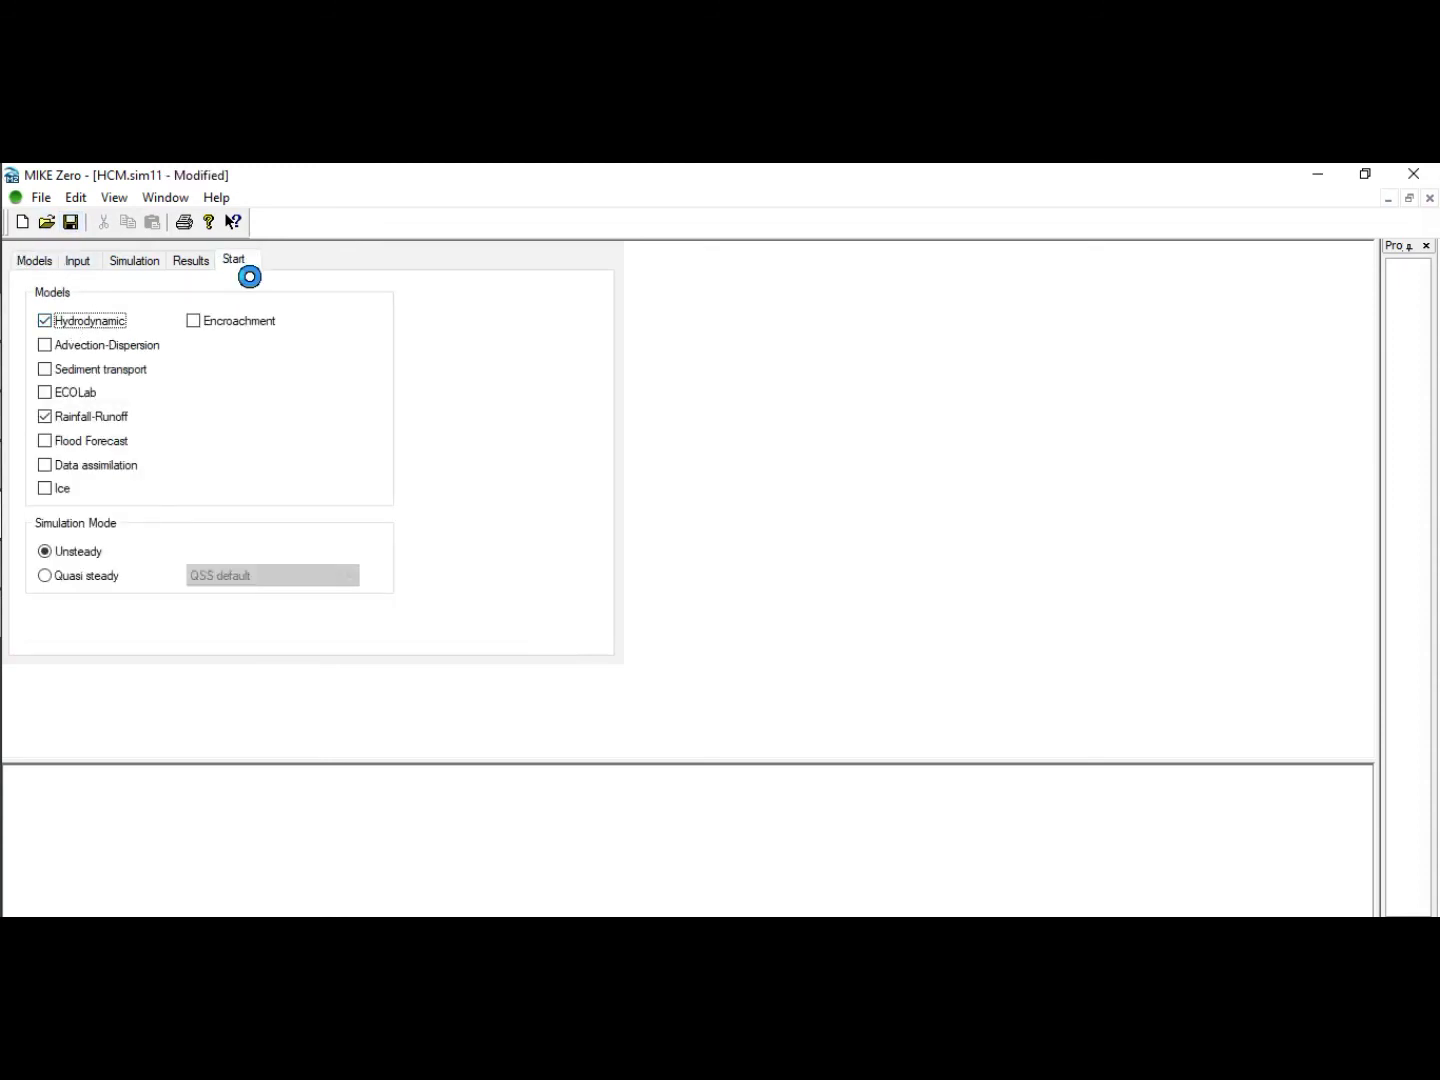
pyautogui.click(92, 265)
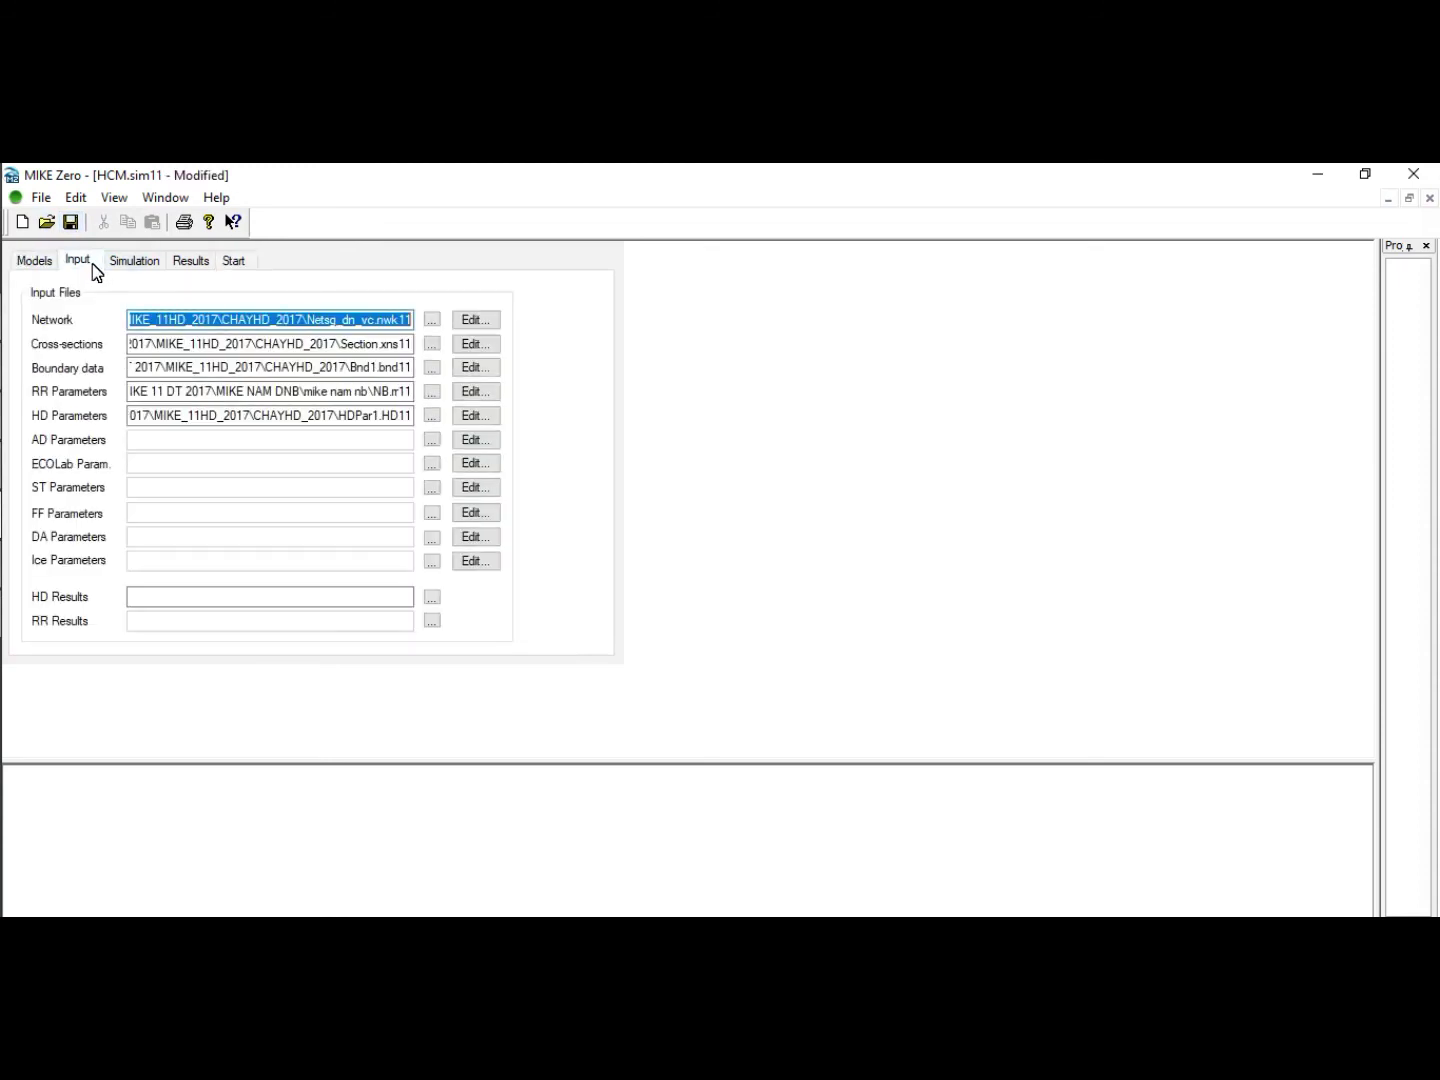
# Set the fixed simulation time step to 5 minutes.
pyautogui.click(133, 262)
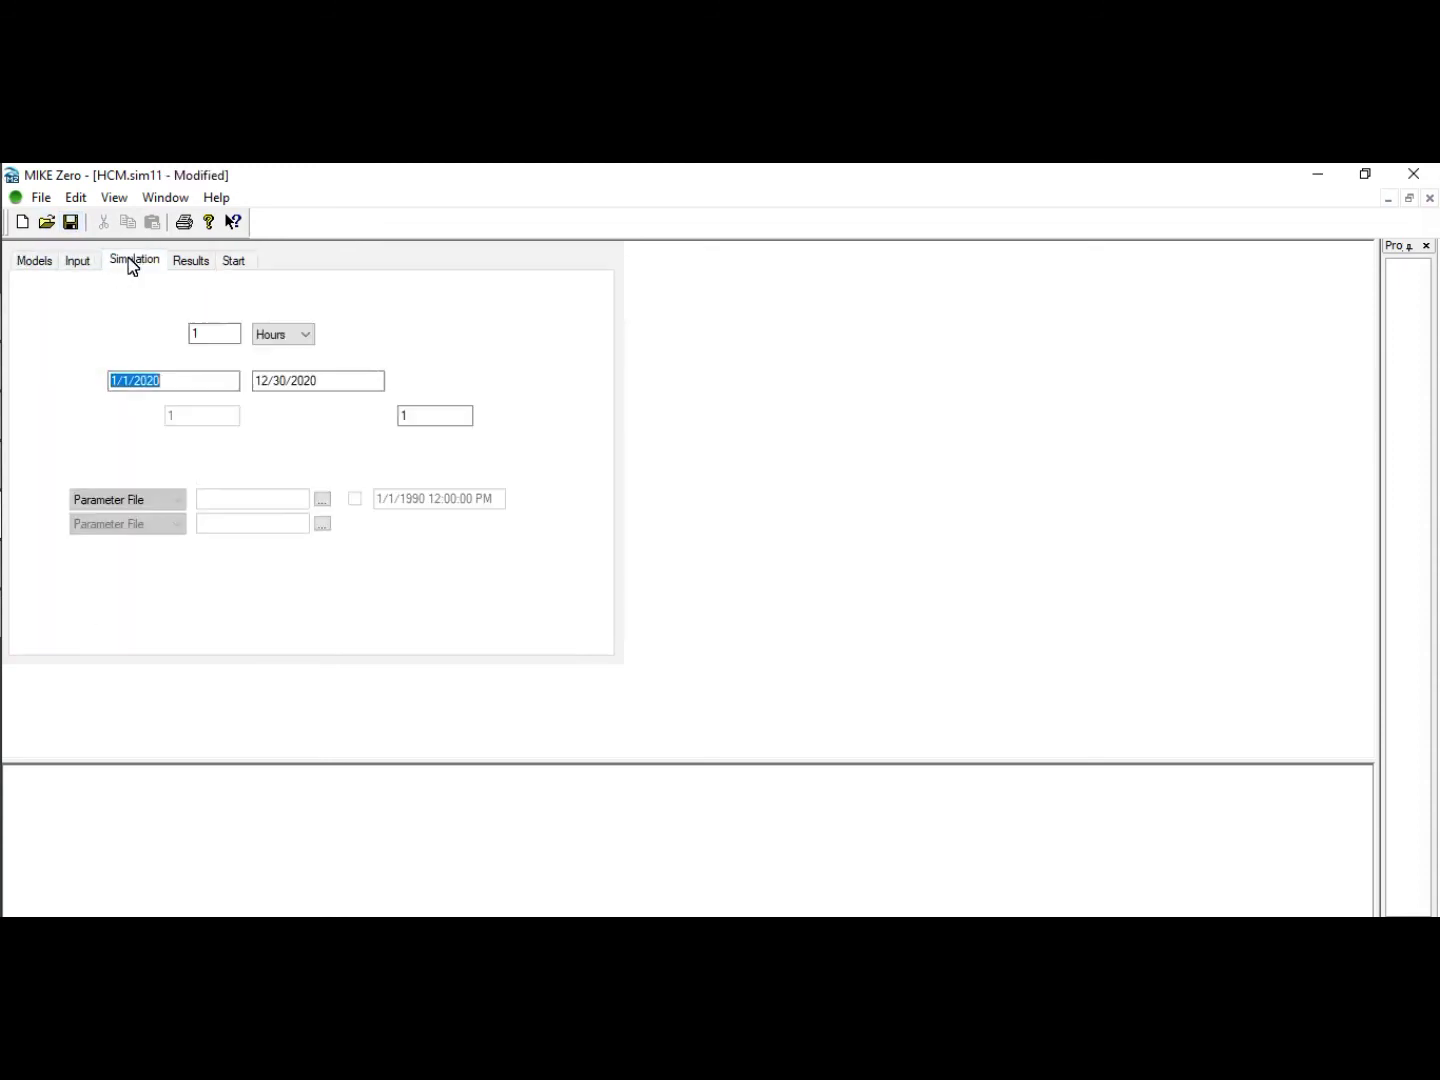
pyautogui.click(283, 334)
pyautogui.click(272, 362)
pyautogui.click(214, 334)
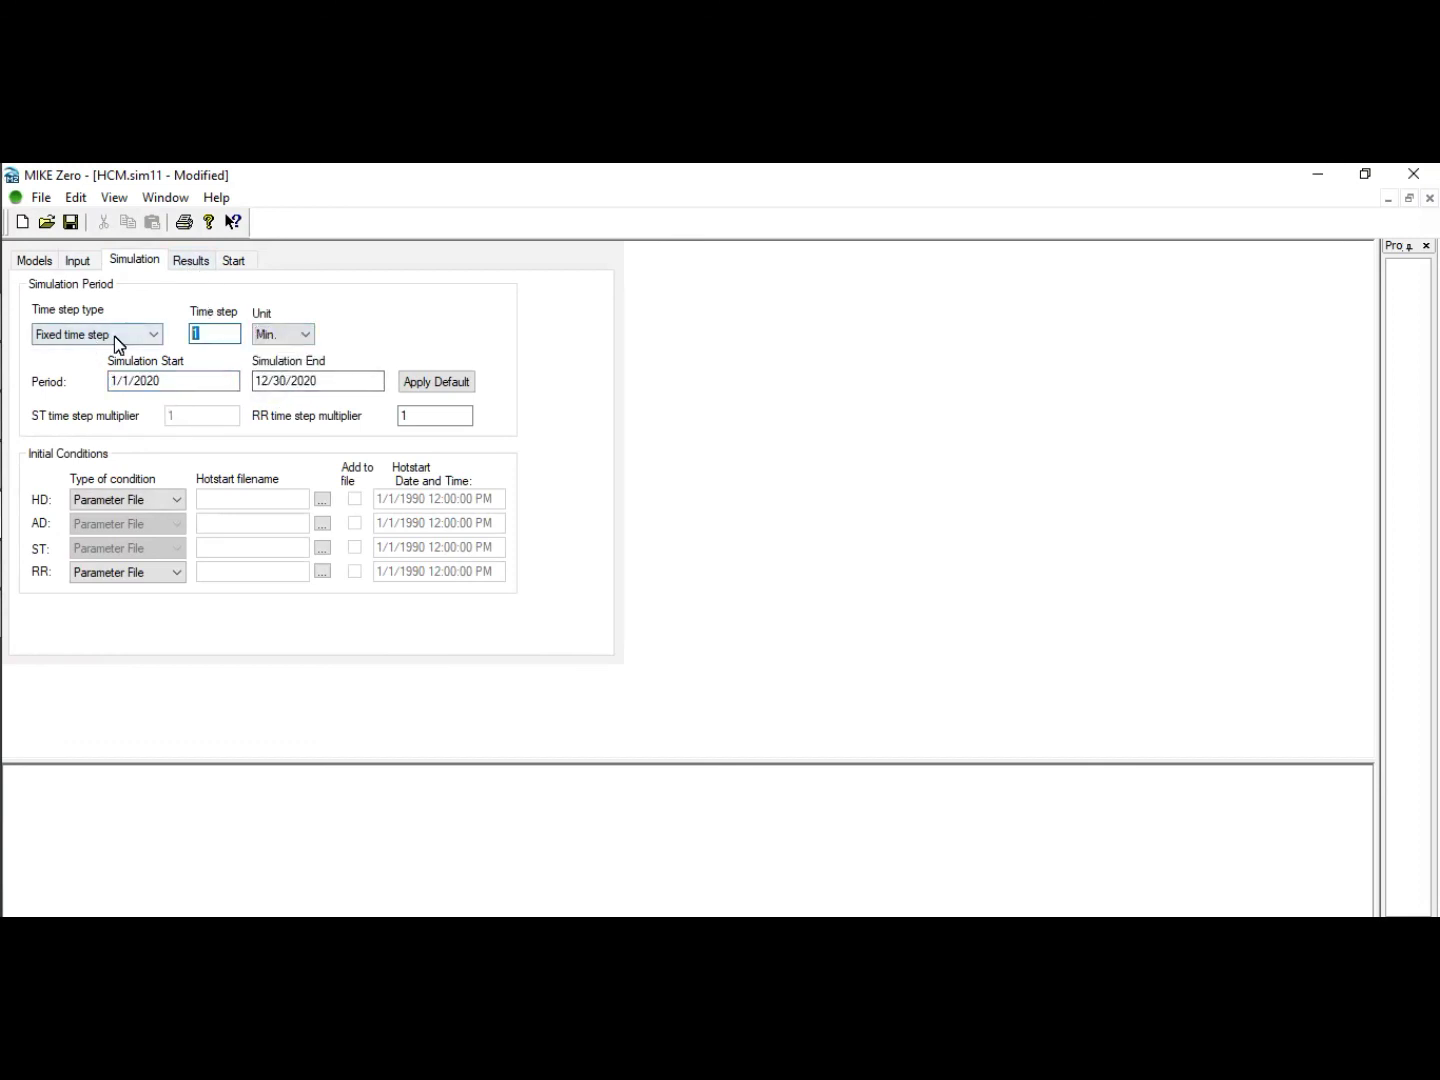
pyautogui.write('5')
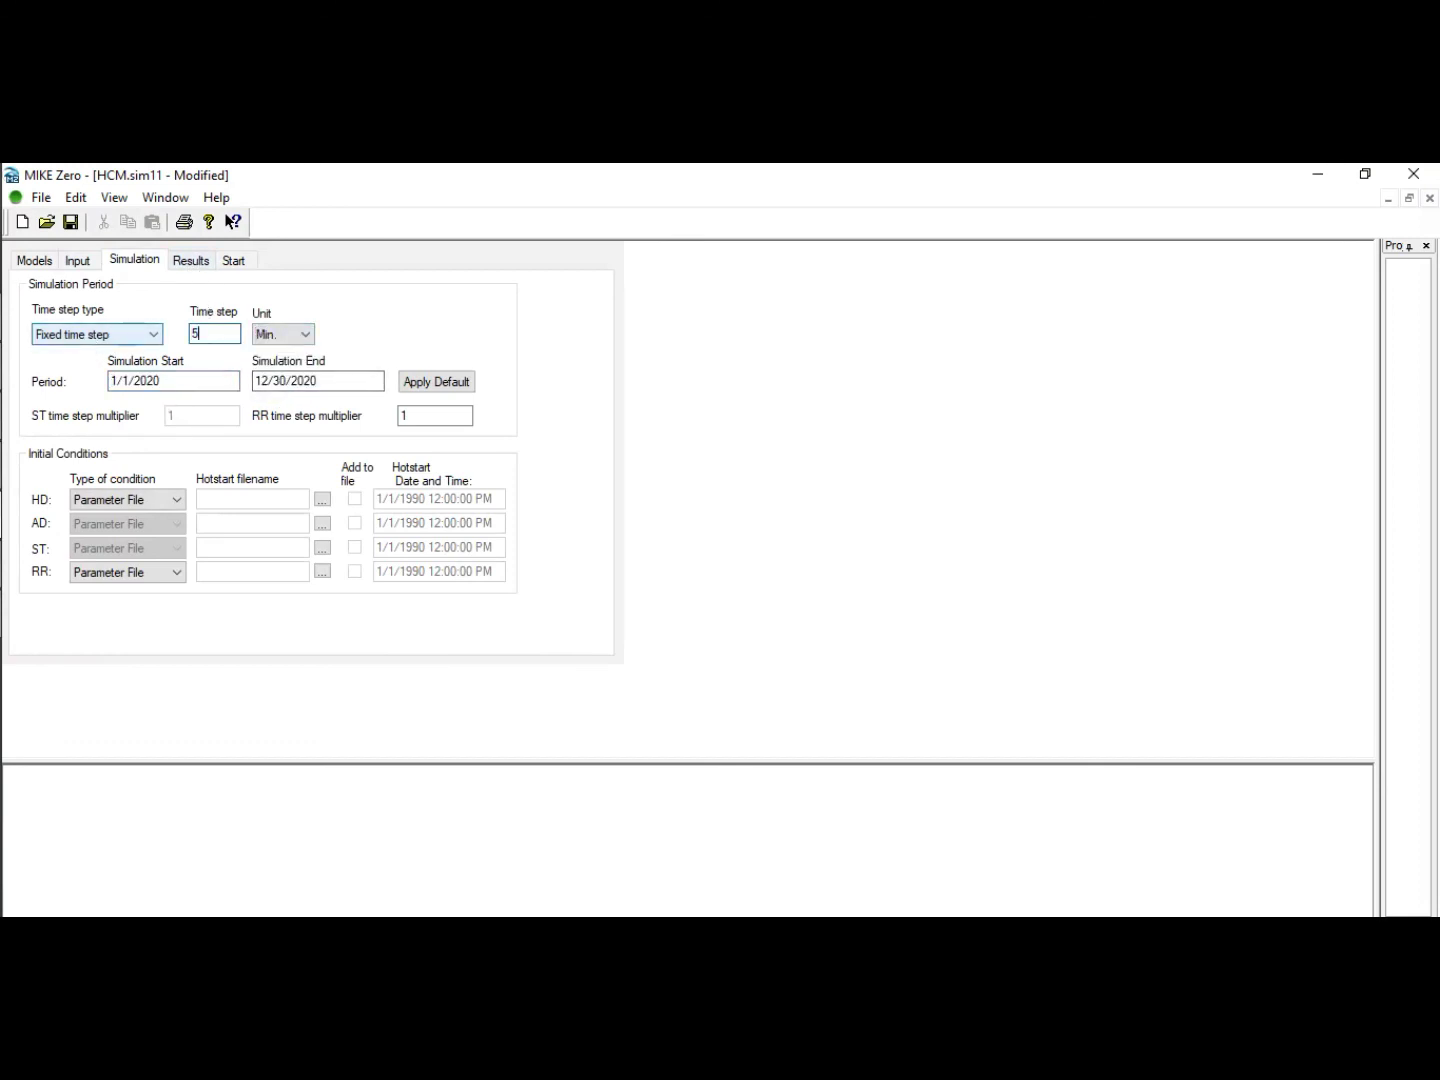
# Set the simulation period to start on 10/1/2020 and end on 10/30/2020.
pyautogui.click(124, 390)
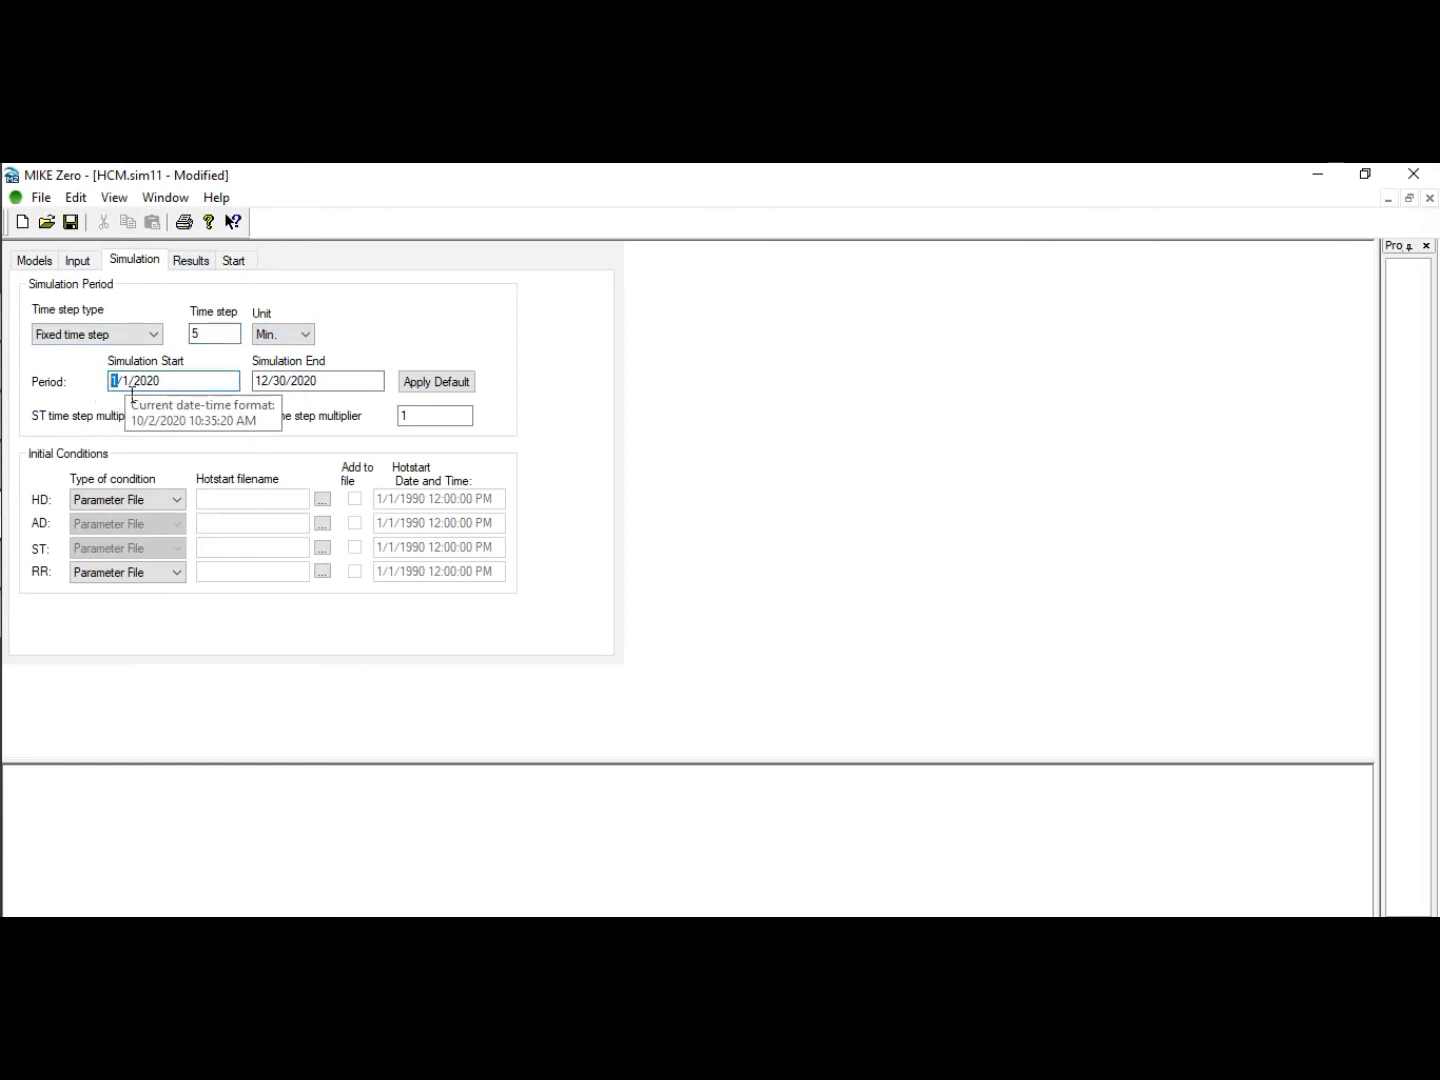
pyautogui.write('10')
pyautogui.click(262, 381)
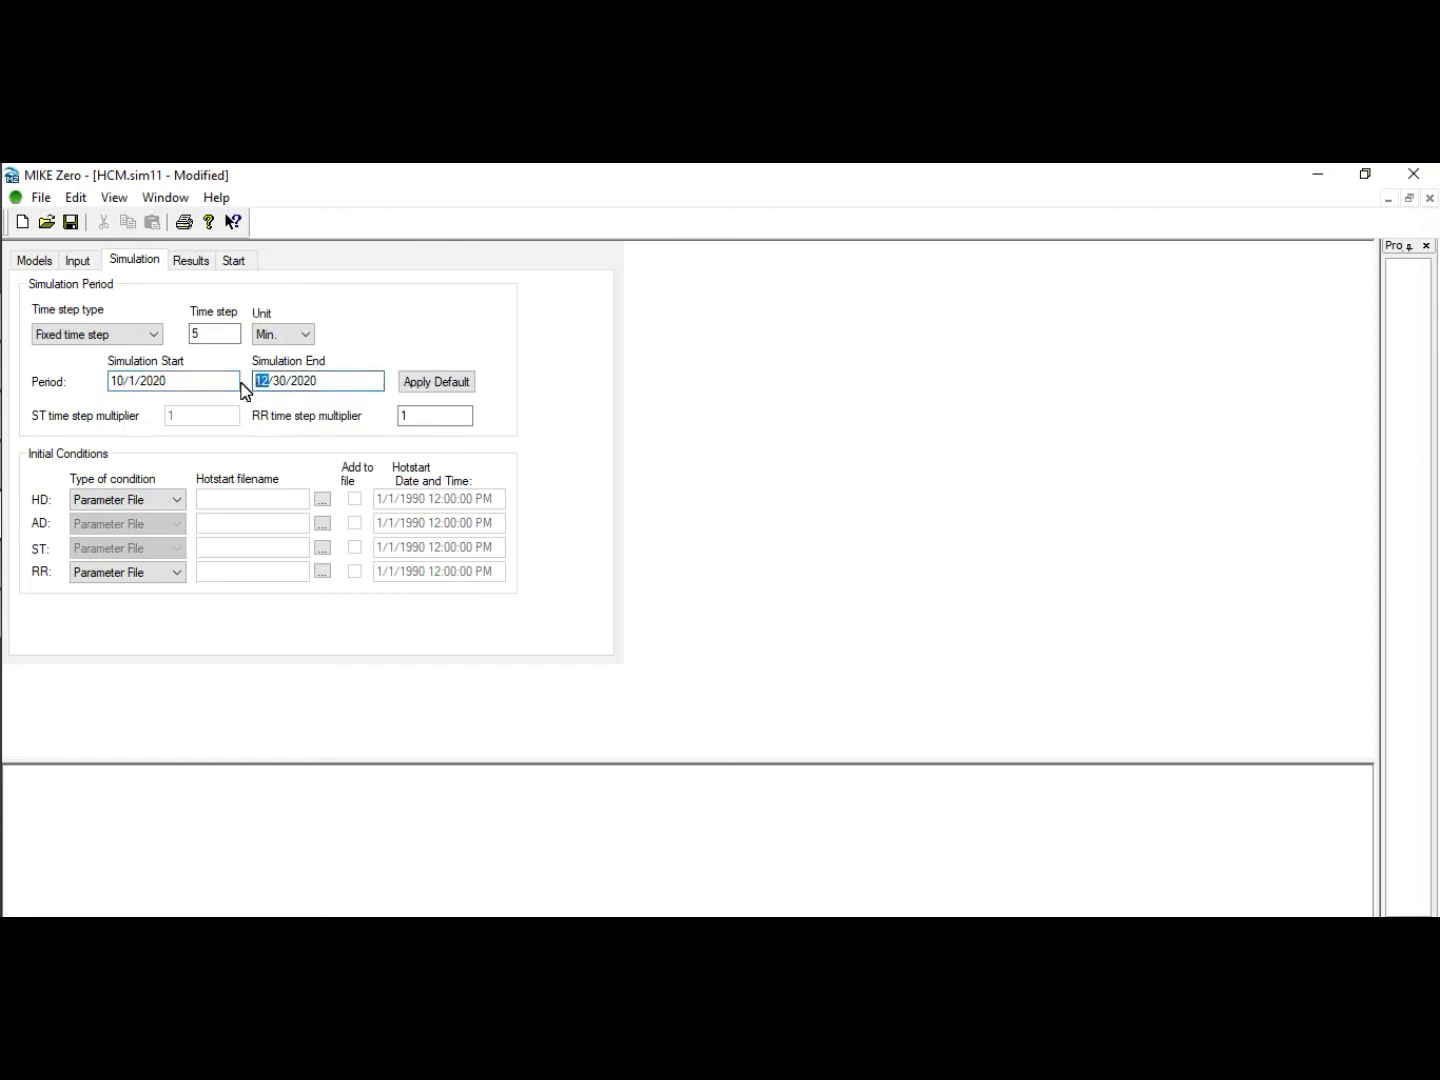
pyautogui.write('10/30')
# Save the simulation file and check the HD and RR result file names and storing frequencies.
pyautogui.click(190, 262)
pyautogui.click(246, 262)
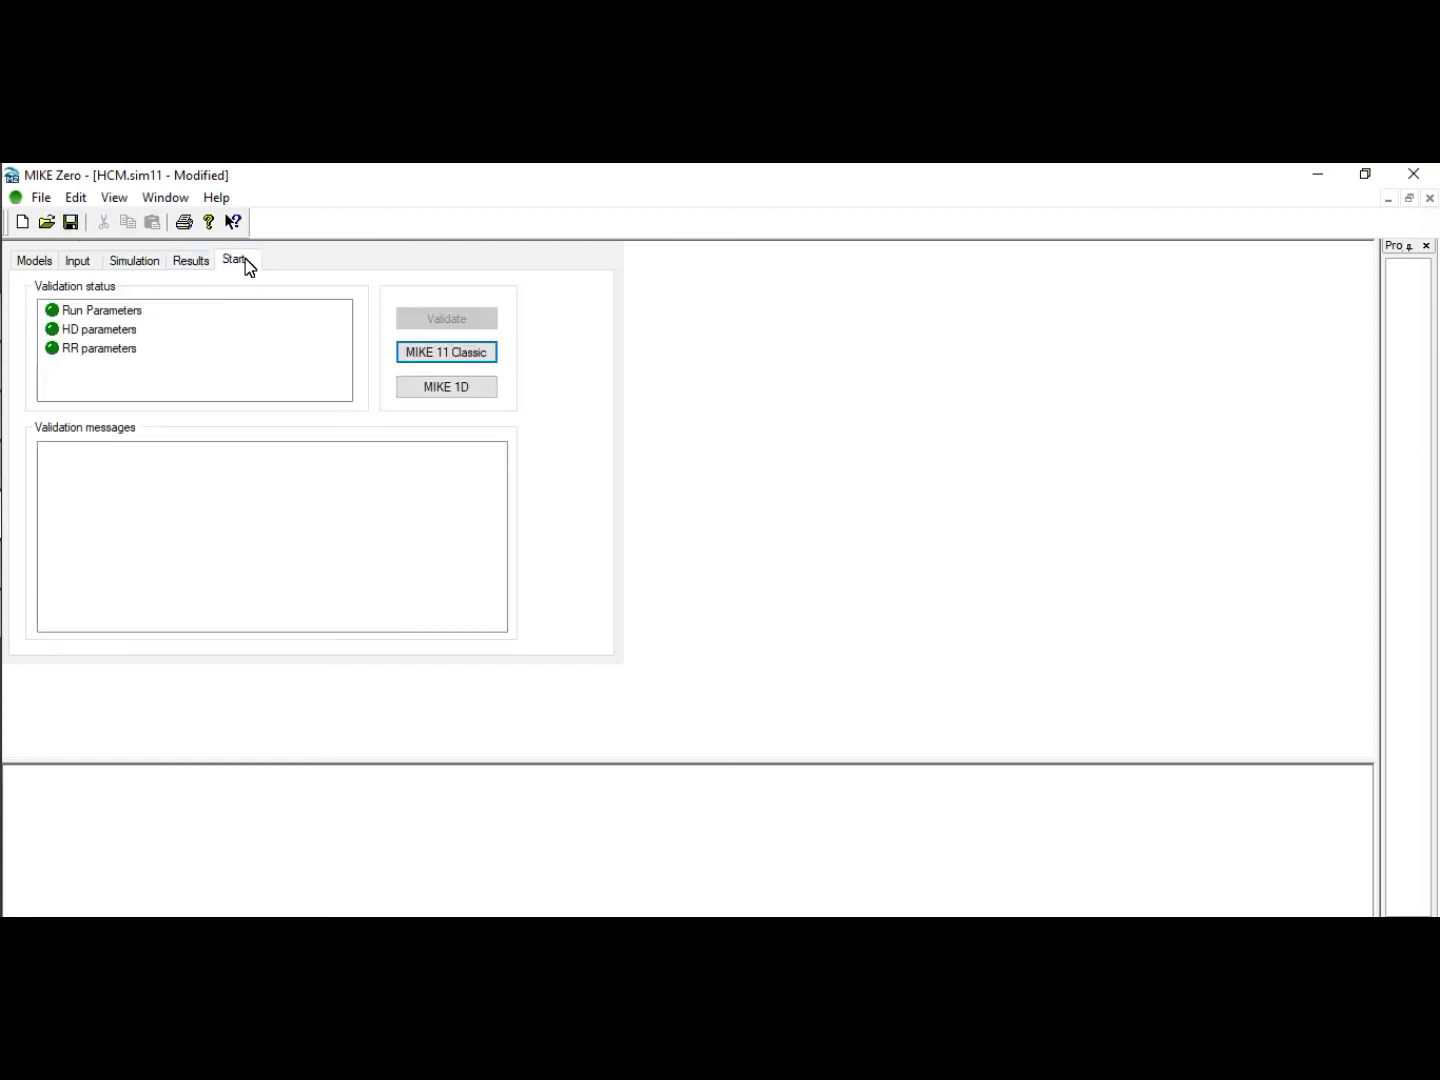
pyautogui.click(70, 221)
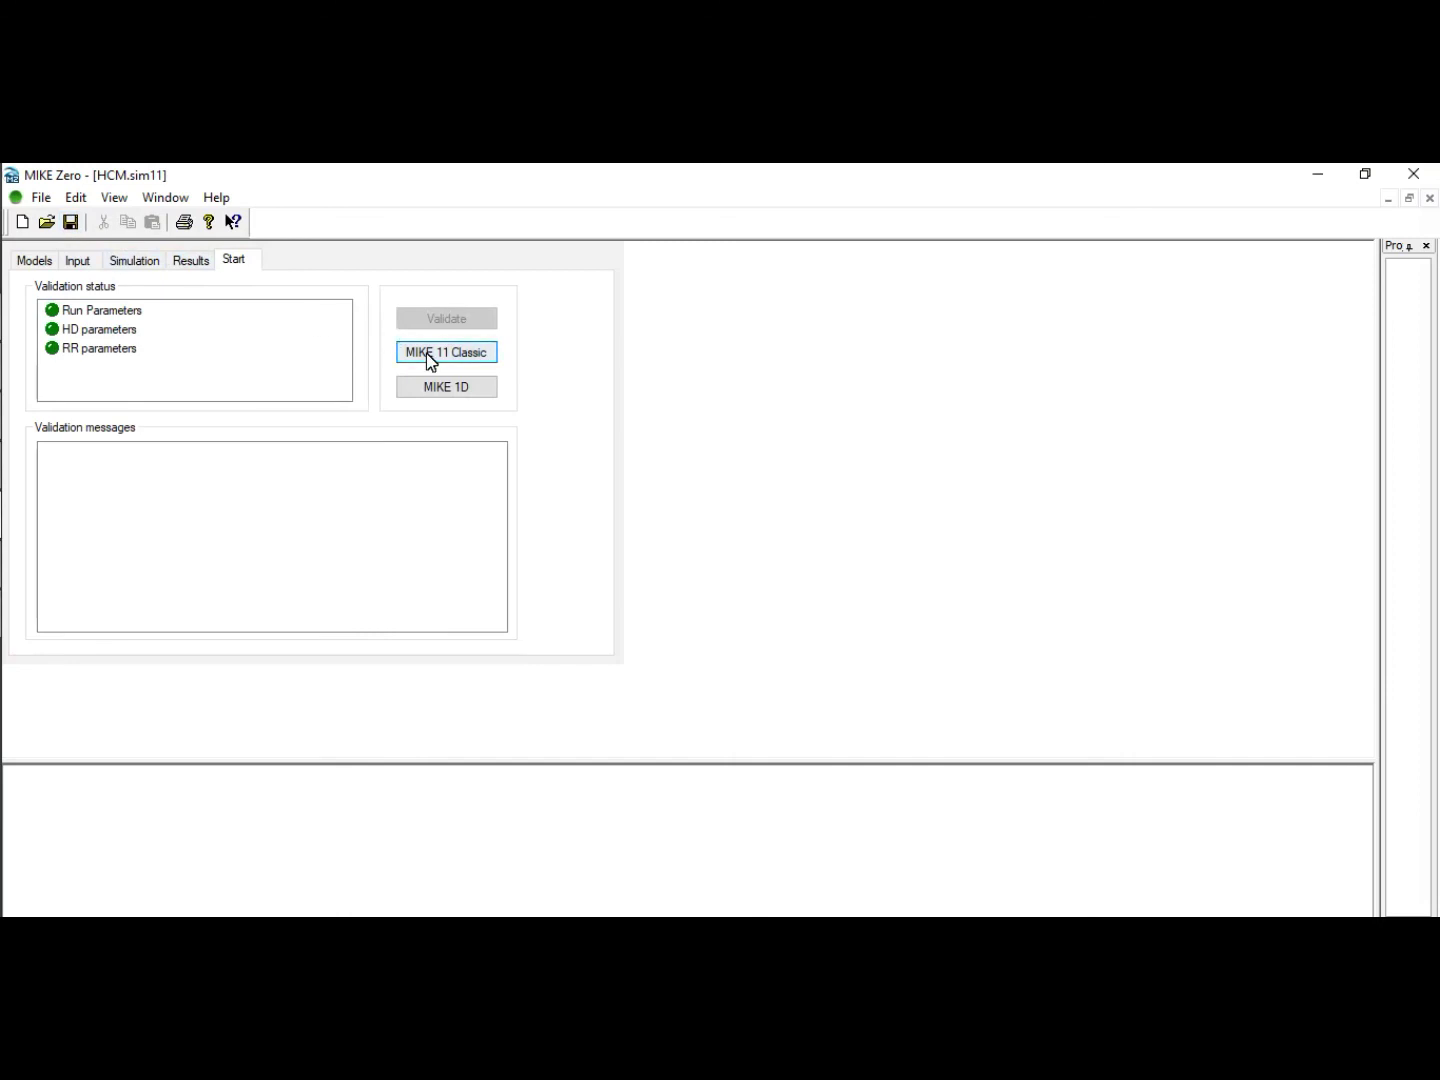
pyautogui.click(184, 265)
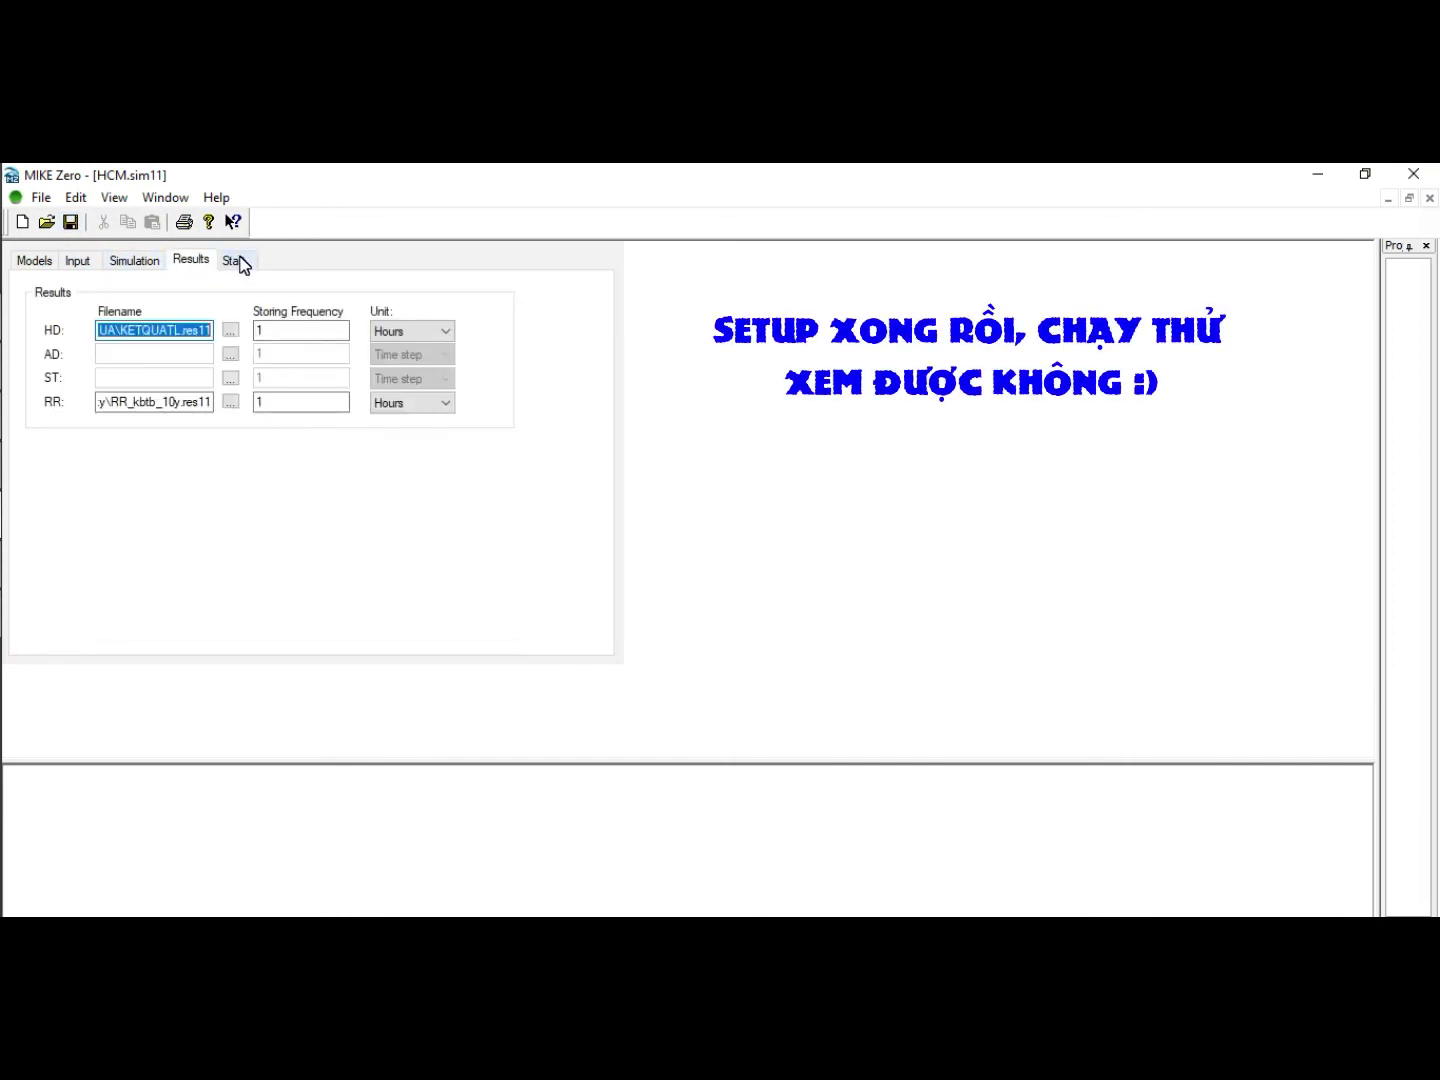
pyautogui.click(236, 261)
# Run the coupled HD and RR simulation with MIKE 11 Classic and restore the window down so its progress bar shows.
pyautogui.click(415, 357)
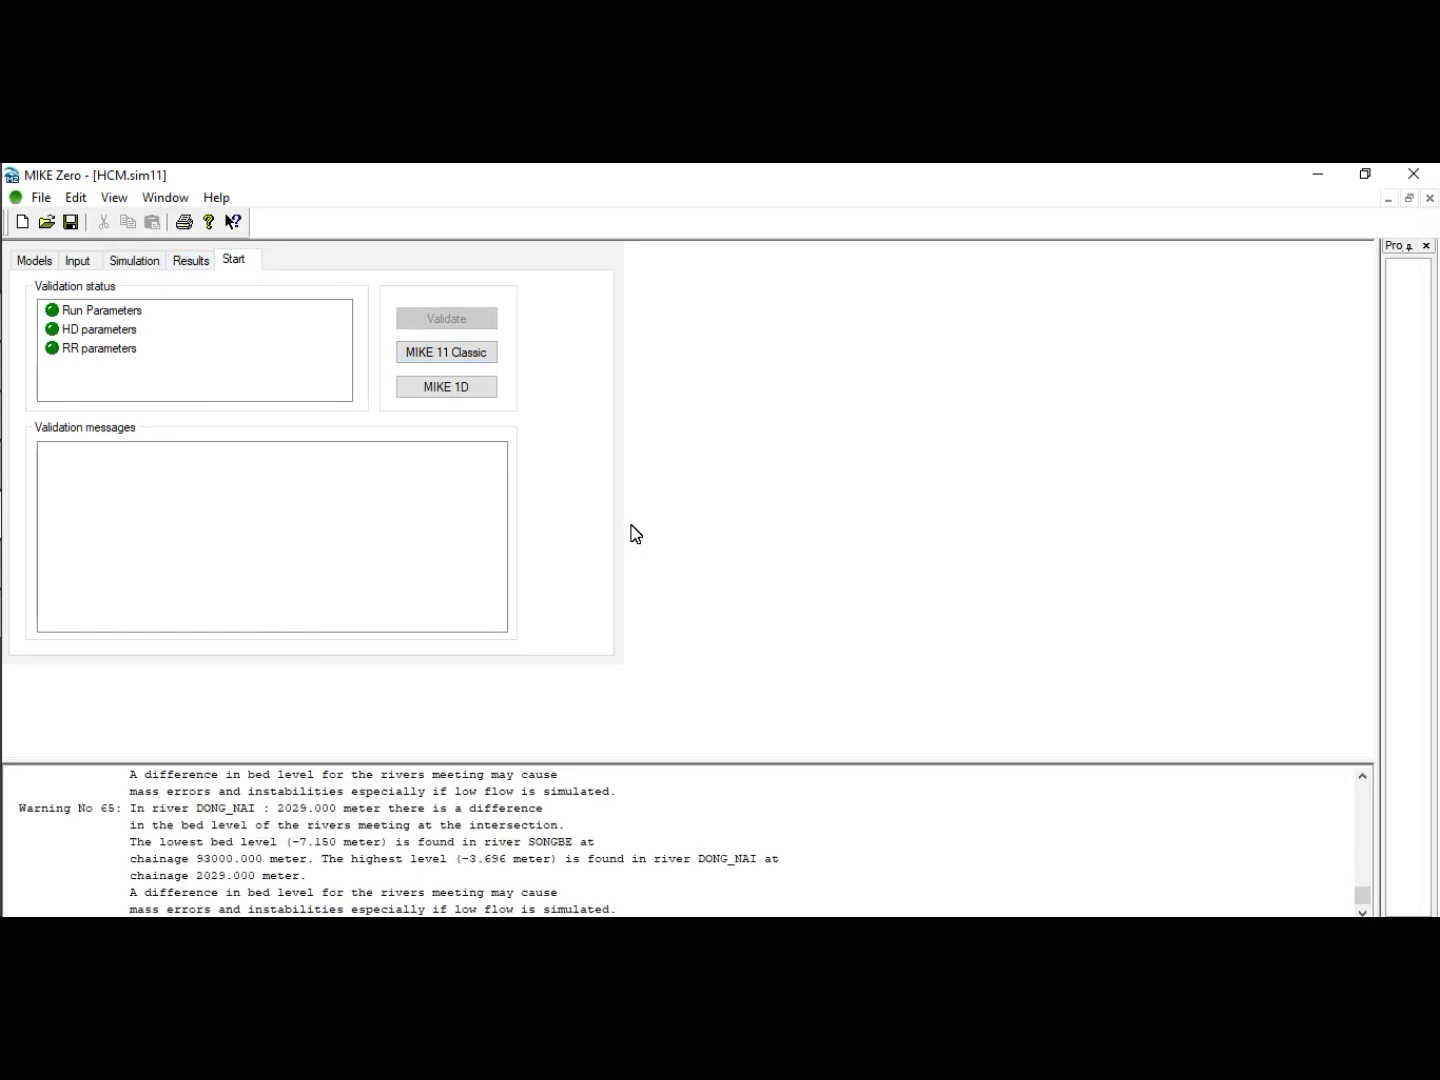
pyautogui.click(1364, 175)
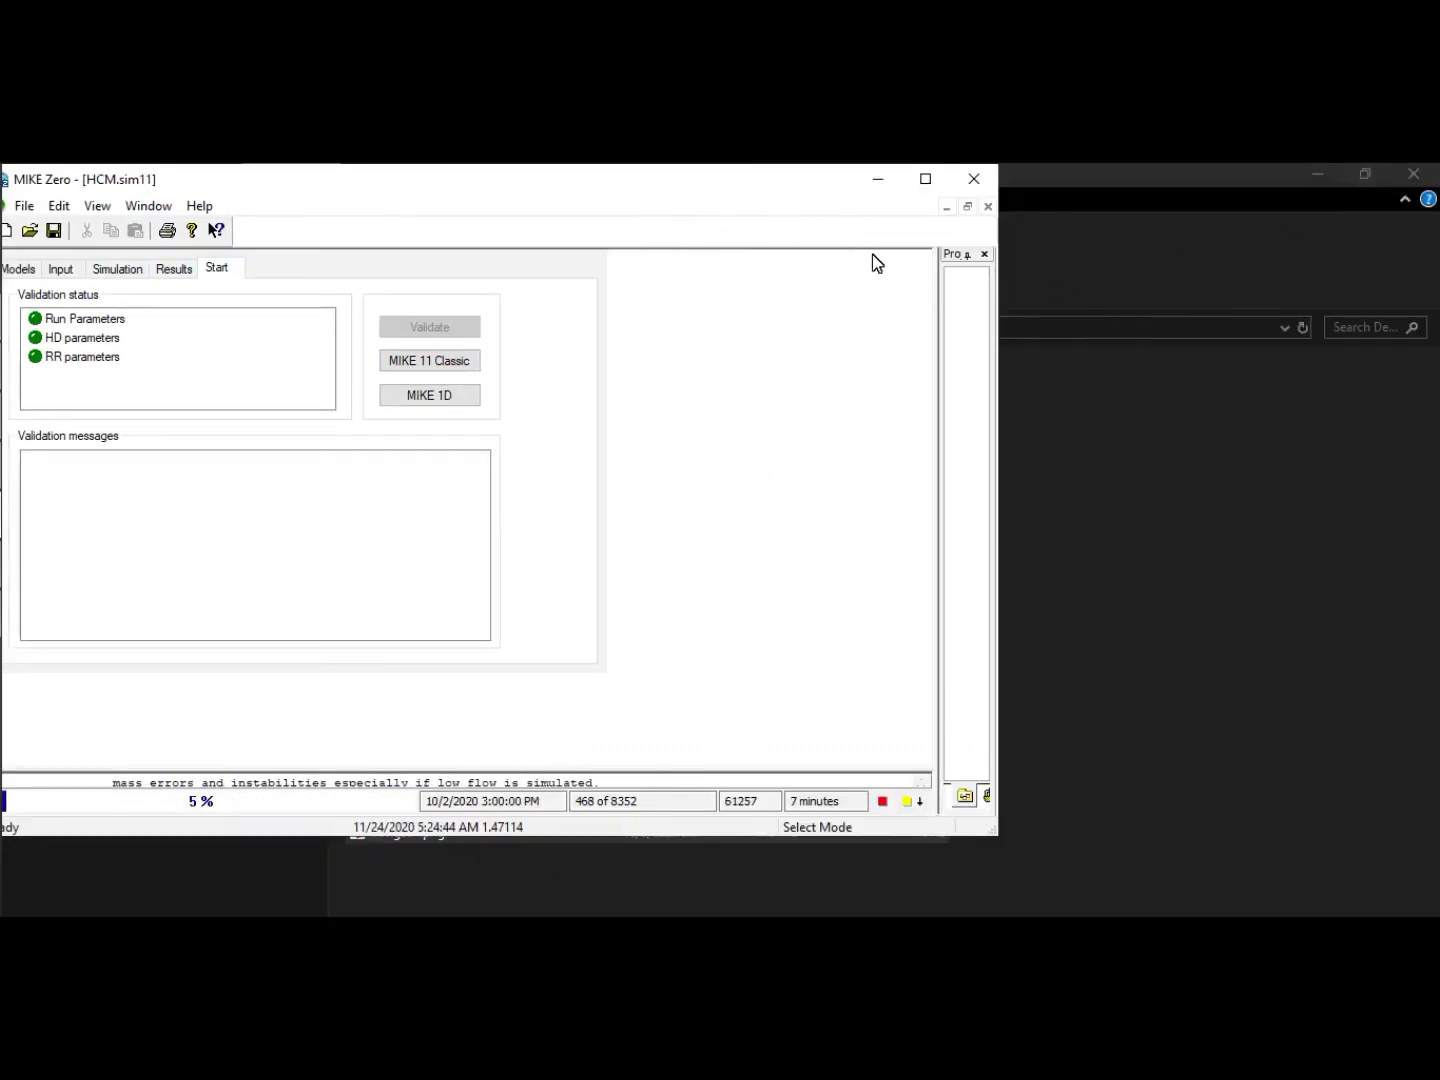
pyautogui.moveTo(757, 186); pyautogui.dragTo(887, 260)
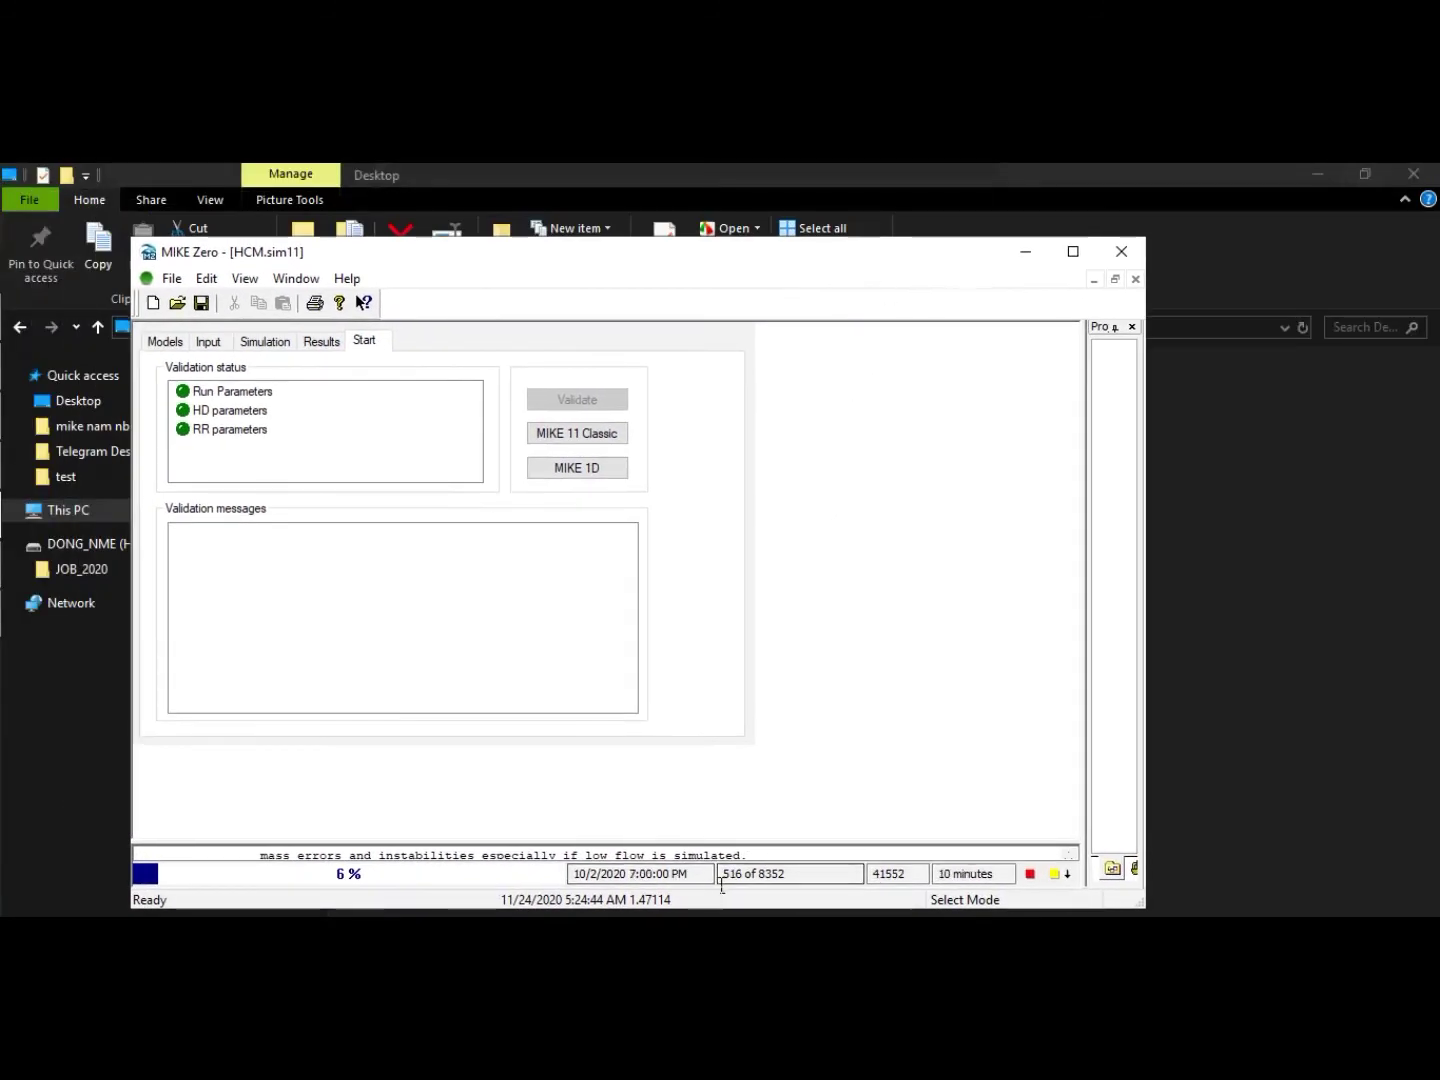